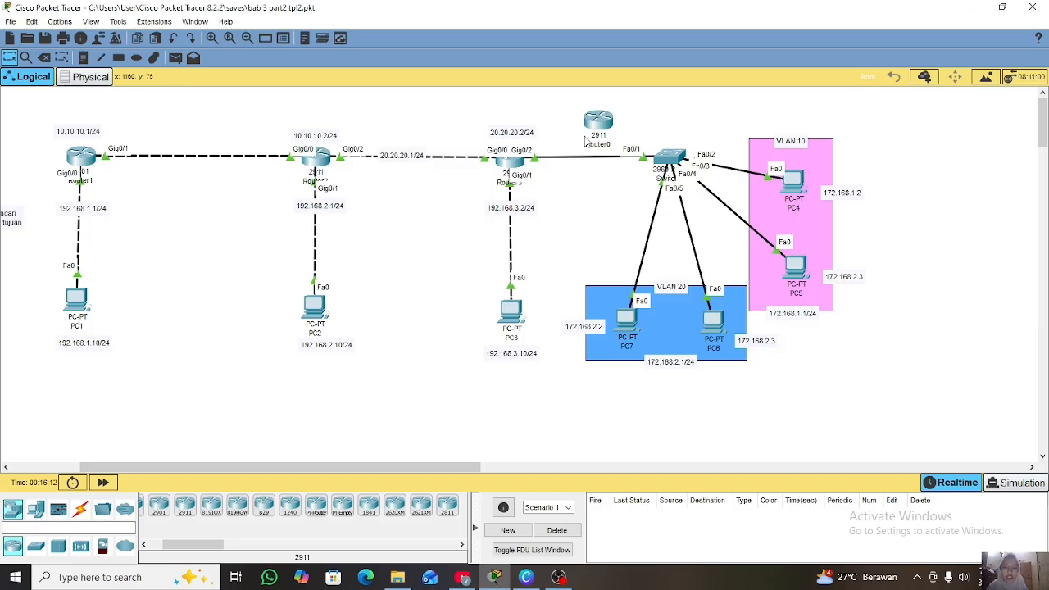
Place two 2911 routers side by side in the upper part of the empty workspace
mouse_move(586, 141)
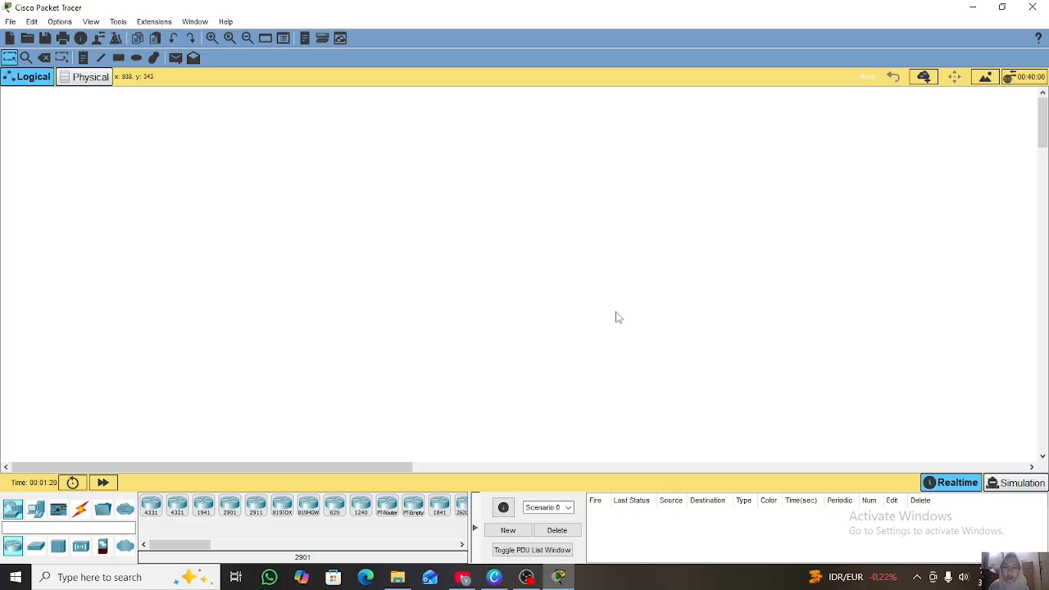
left_click(256, 504)
left_click(236, 217)
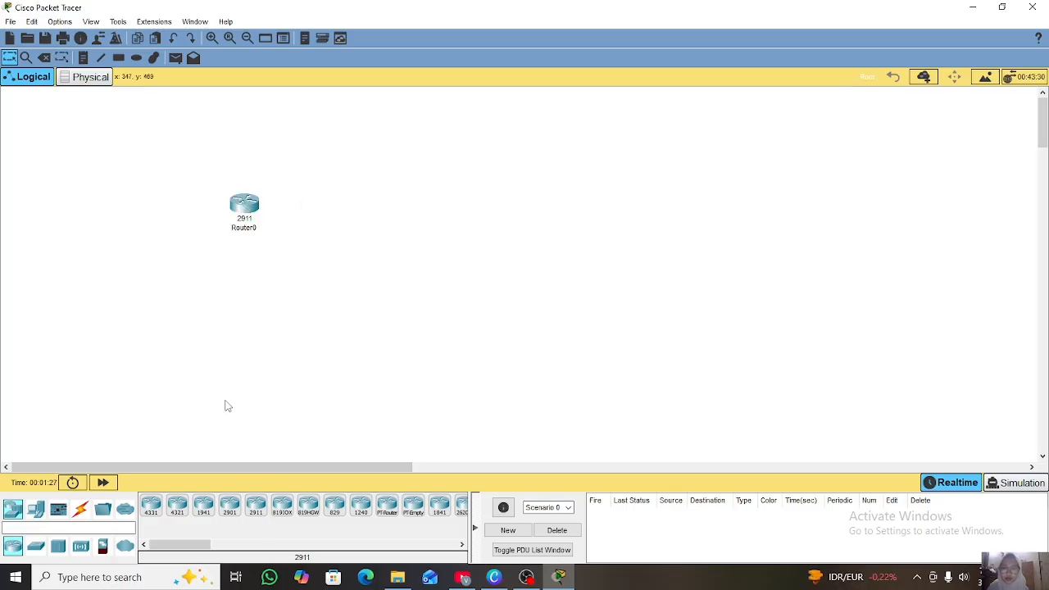
left_click(257, 507)
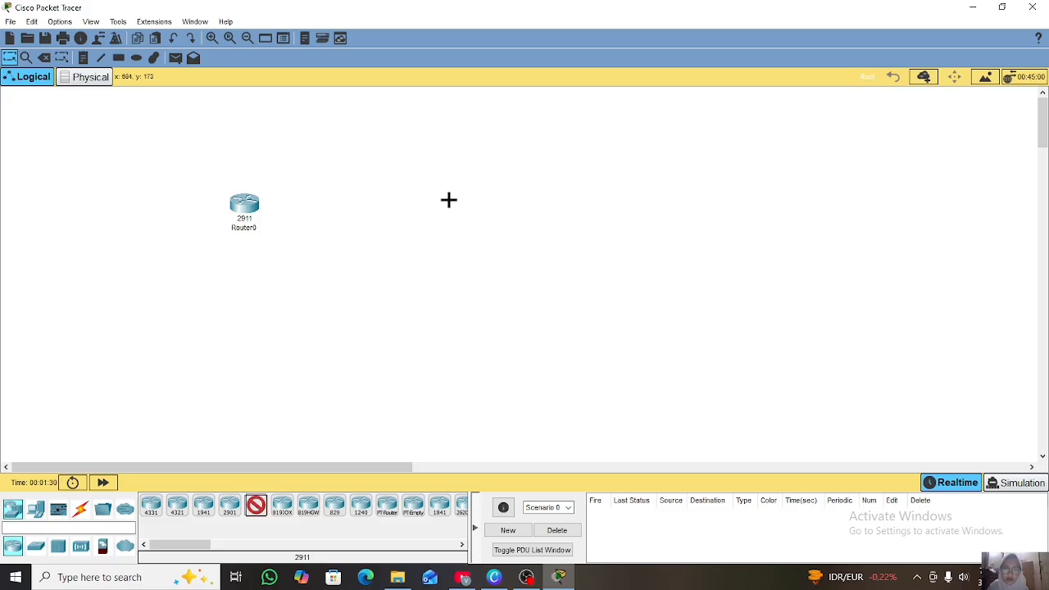
left_click(445, 200)
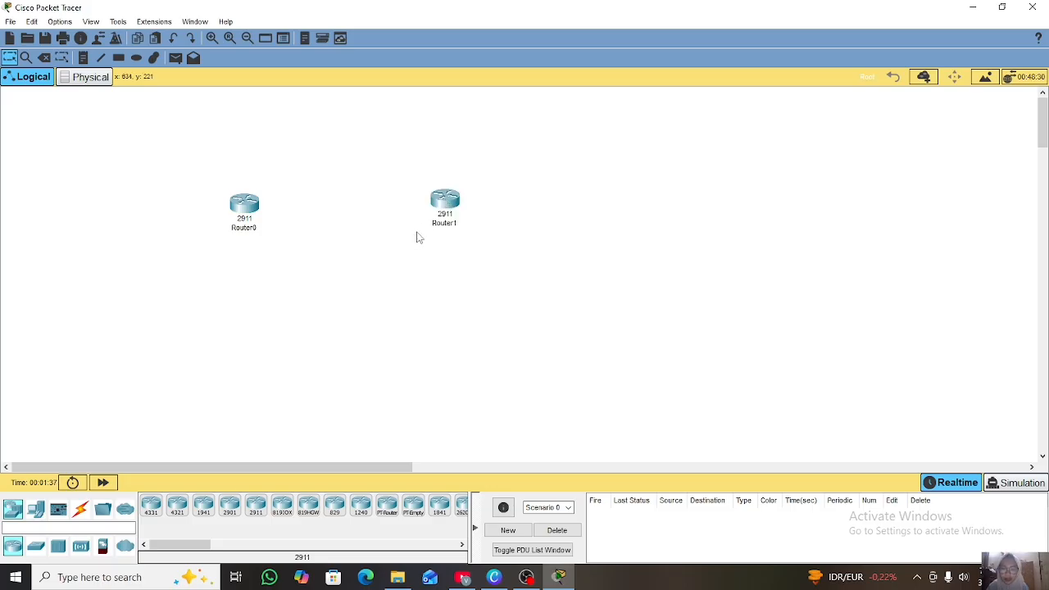
Place two PCs in the workspace, one below each router
left_click(35, 509)
left_click(152, 508)
left_click(236, 343)
left_click(152, 509)
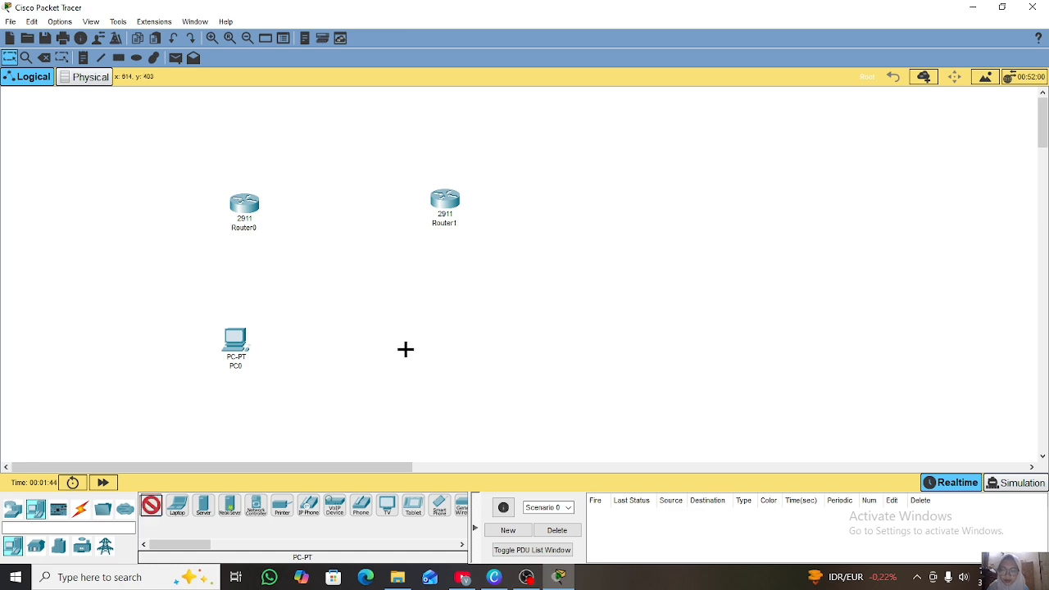
left_click(448, 339)
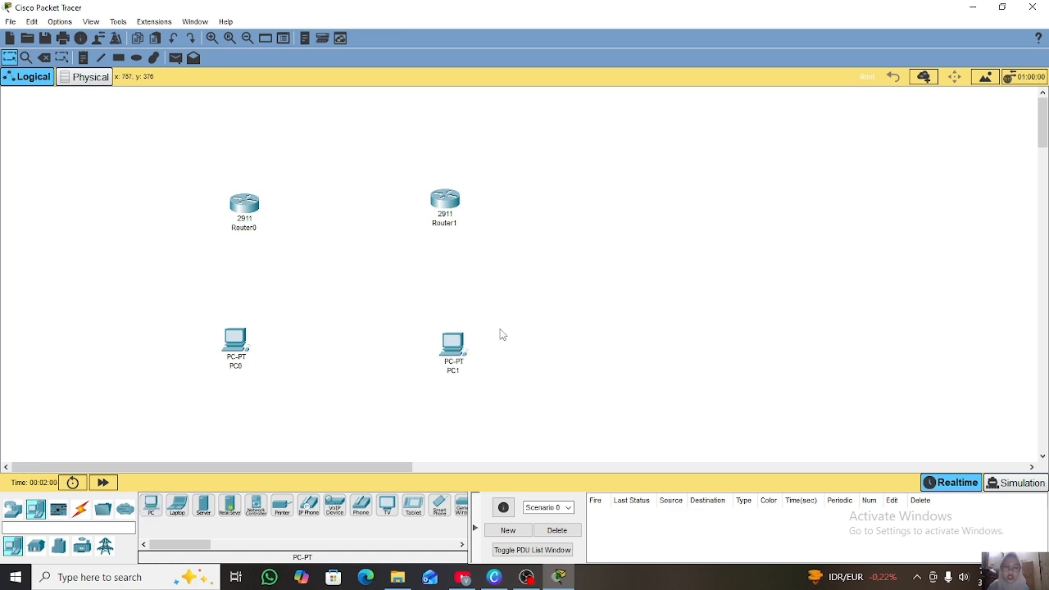
Rename the second router as Router2 and the first router as Router1
left_click(254, 230)
left_click(451, 236)
left_click(457, 225)
key("BackSpace")
type("2")
left_click(262, 230)
key("BackSpace")
type("1")
Rename the PC under Router2 as PC2 and the PC under Router1 as PC1
left_click(455, 371)
key("BackSpace")
type("2")
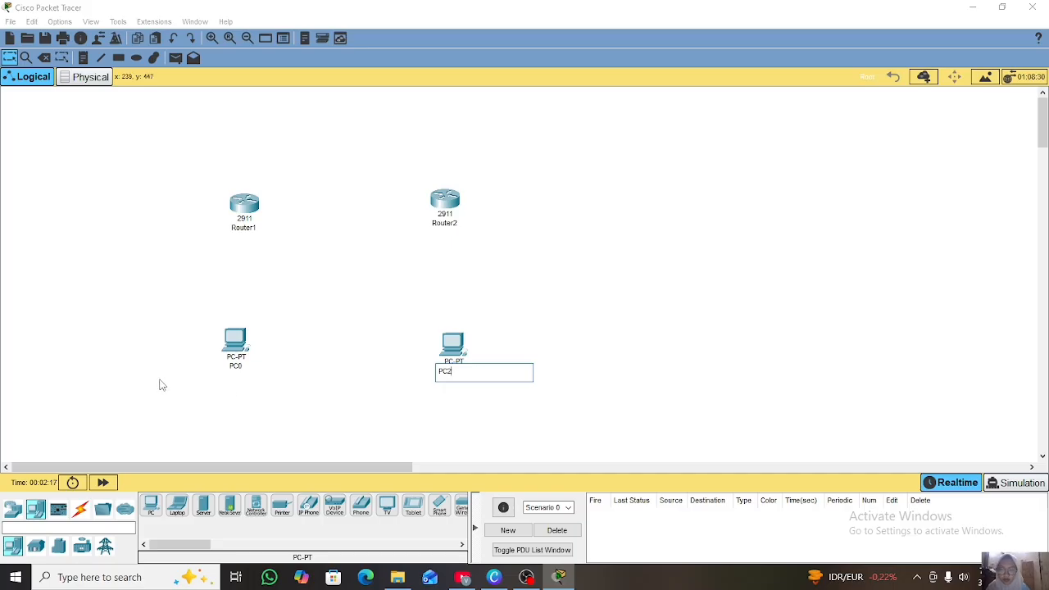
left_click(244, 370)
key("BackSpace")
type("1")
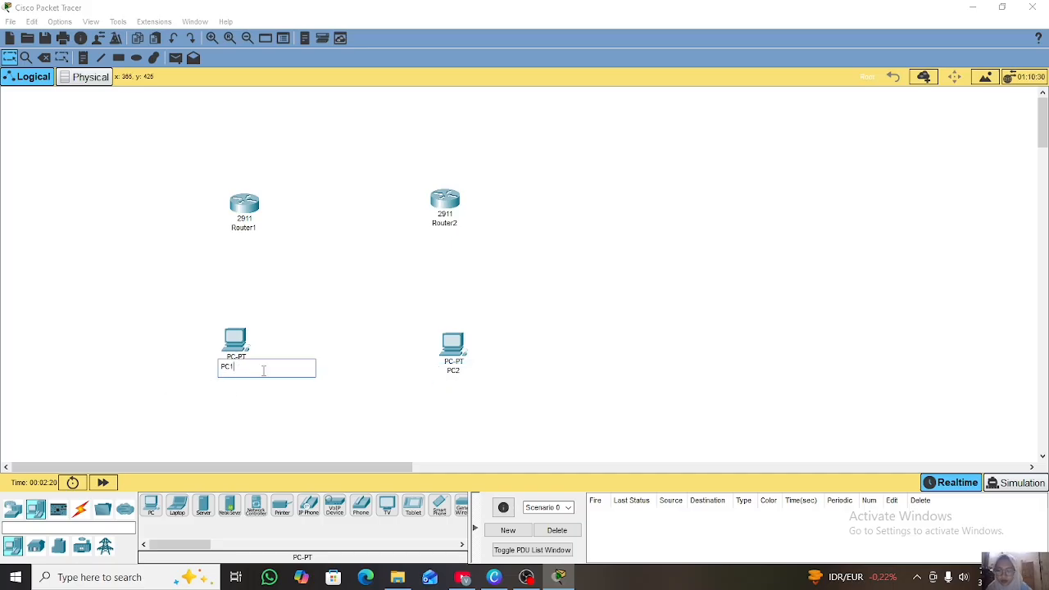
left_click(295, 328)
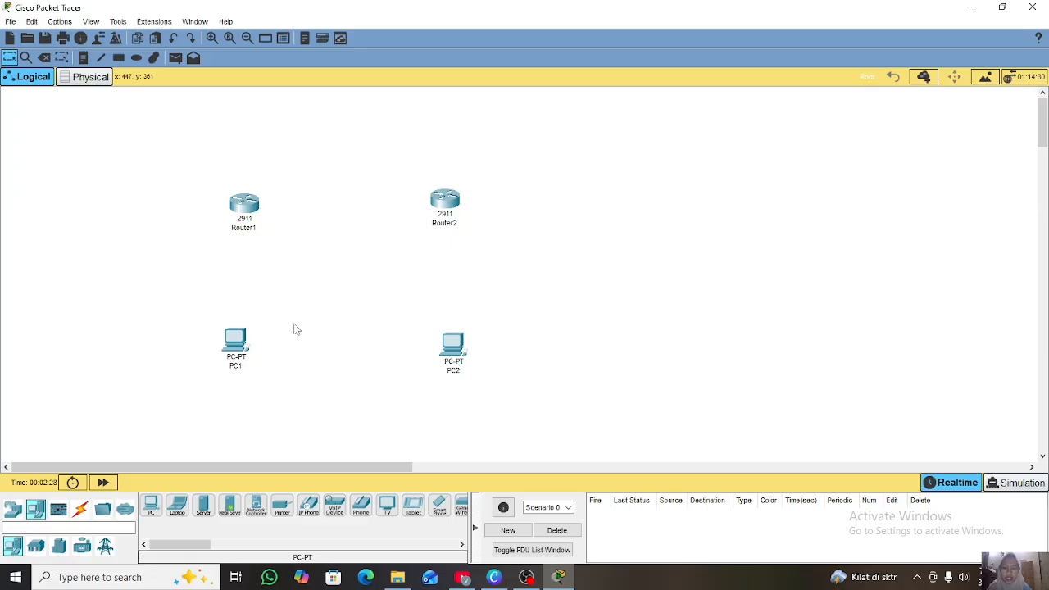
Connect Router1 to Router2 with an automatically chosen connection type
left_click(80, 509)
left_click(151, 506)
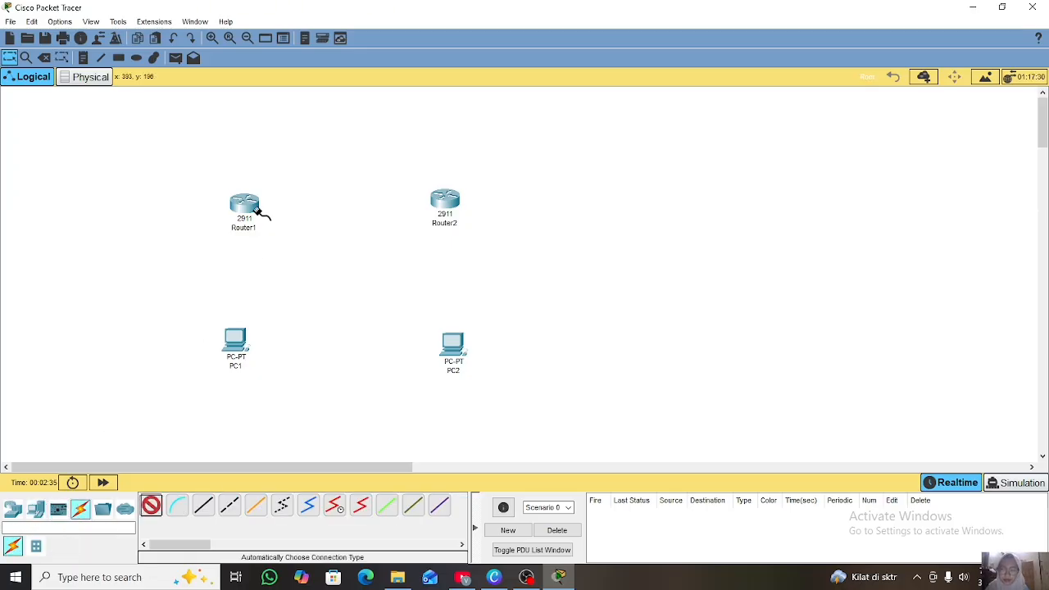
left_click(246, 204)
left_click(449, 197)
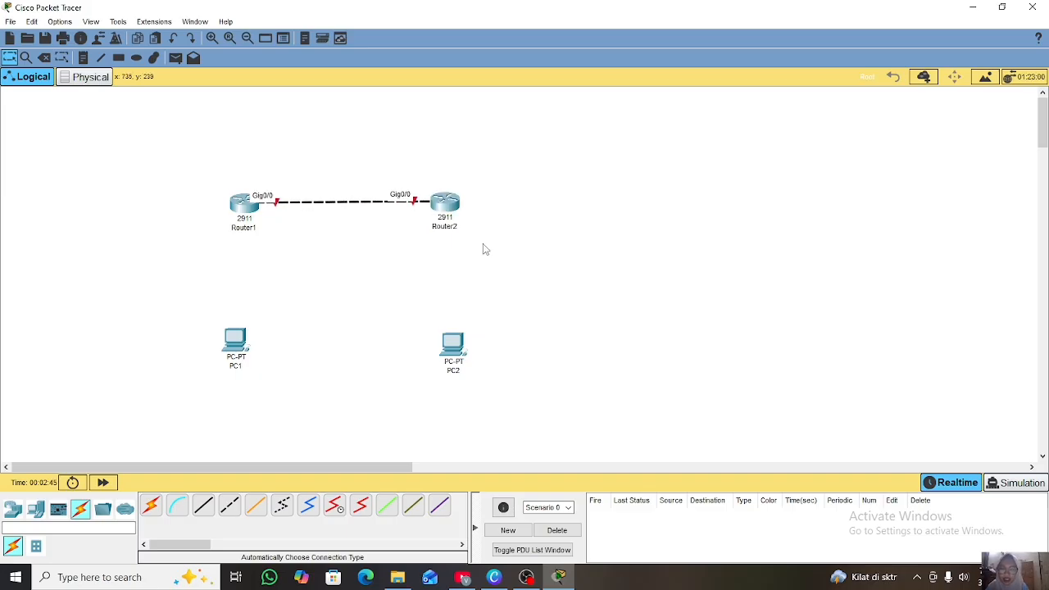
Connect Router1 to PC1 and Router2 to PC2 with automatically chosen connections
left_click(150, 505)
left_click(244, 204)
left_click(235, 339)
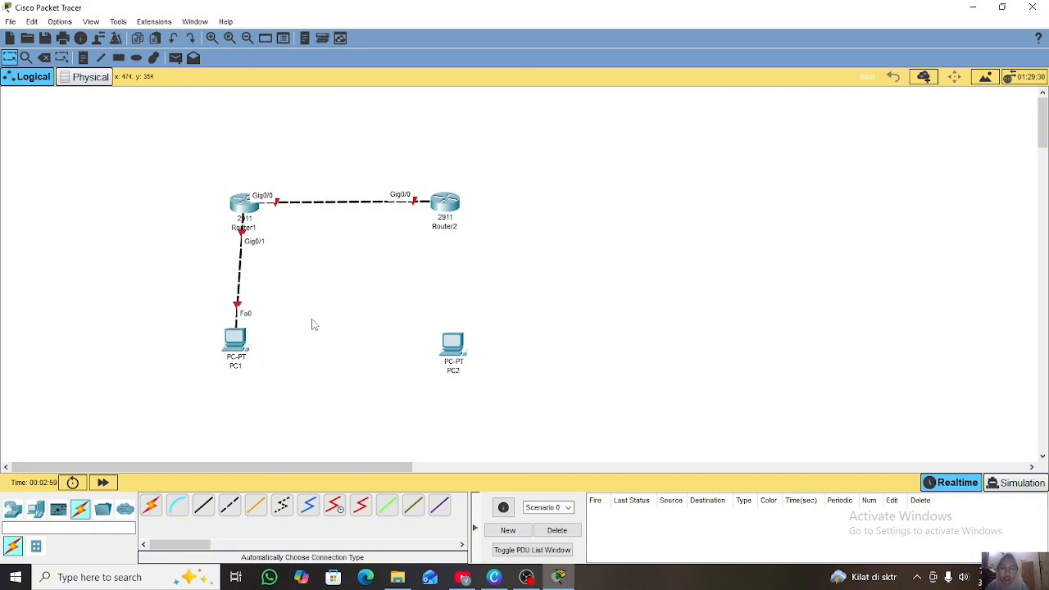
left_click(152, 508)
left_click(445, 201)
left_click(452, 343)
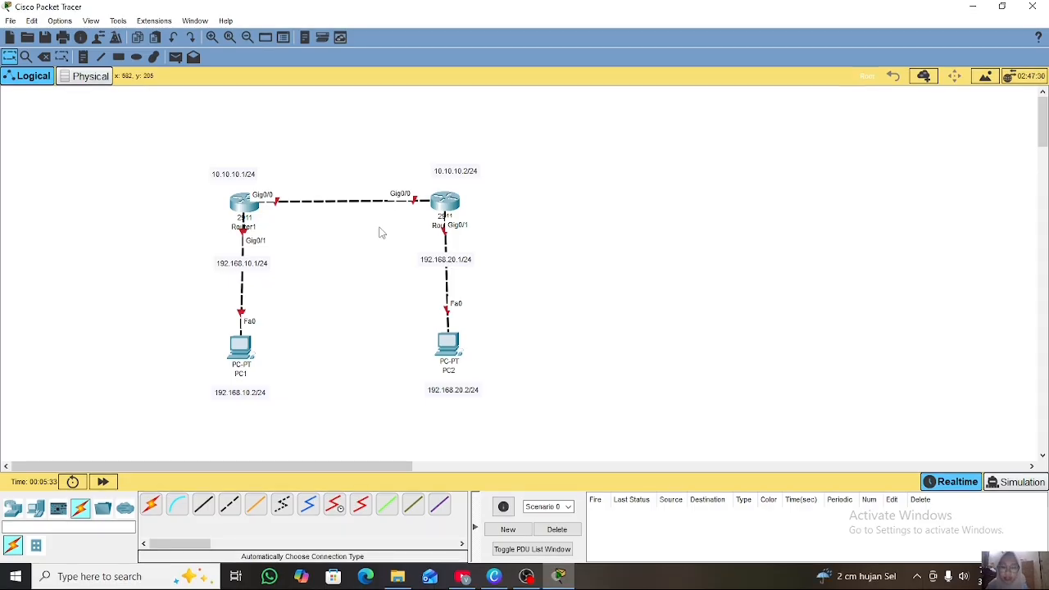
Open Router1's command line interface and answer no to the initial configuration dialog
mouse_move(442, 231)
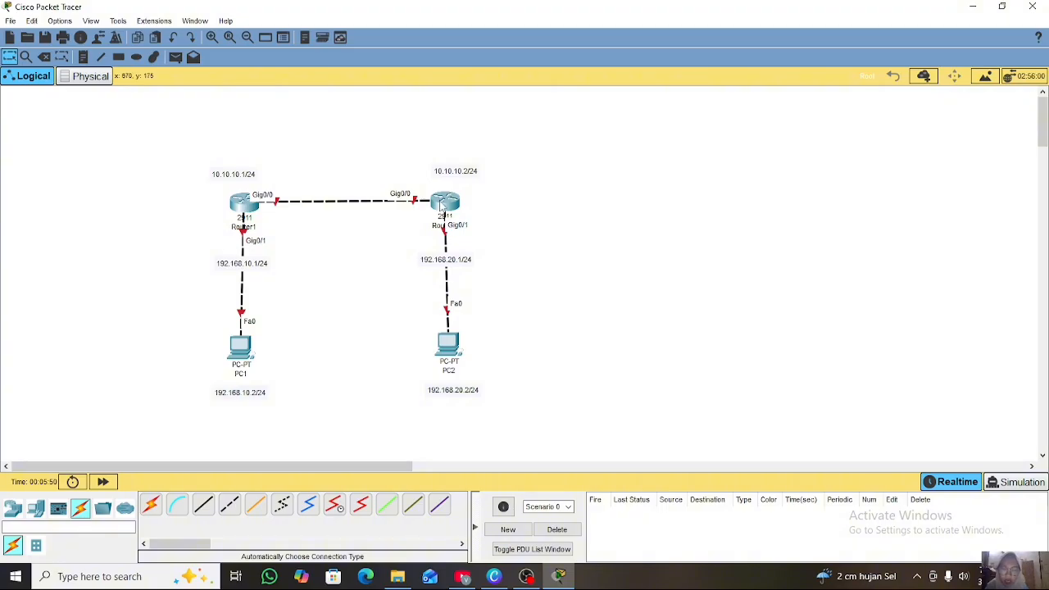
mouse_move(432, 204)
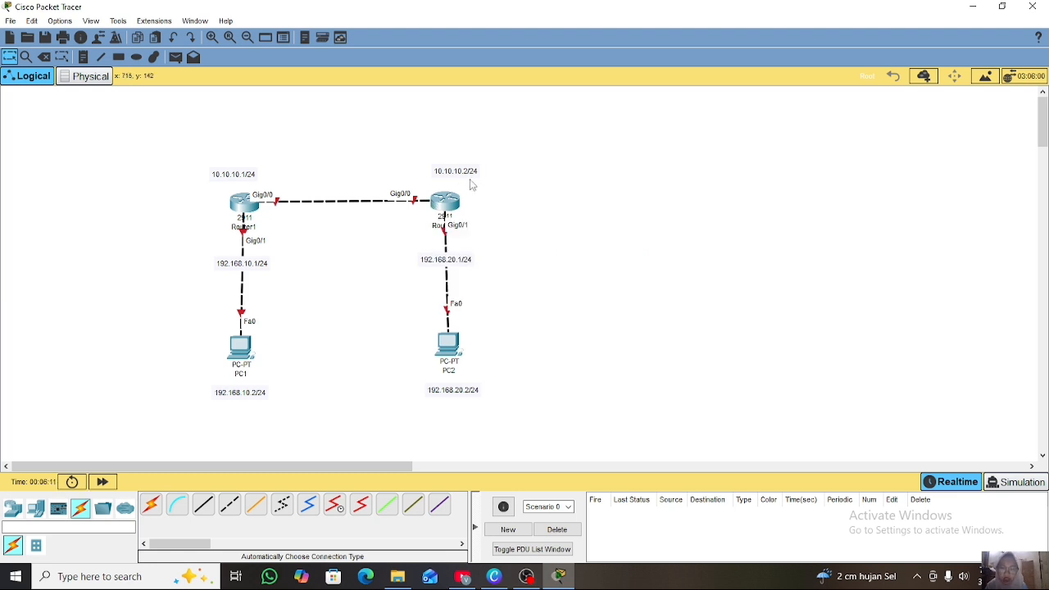
mouse_move(247, 215)
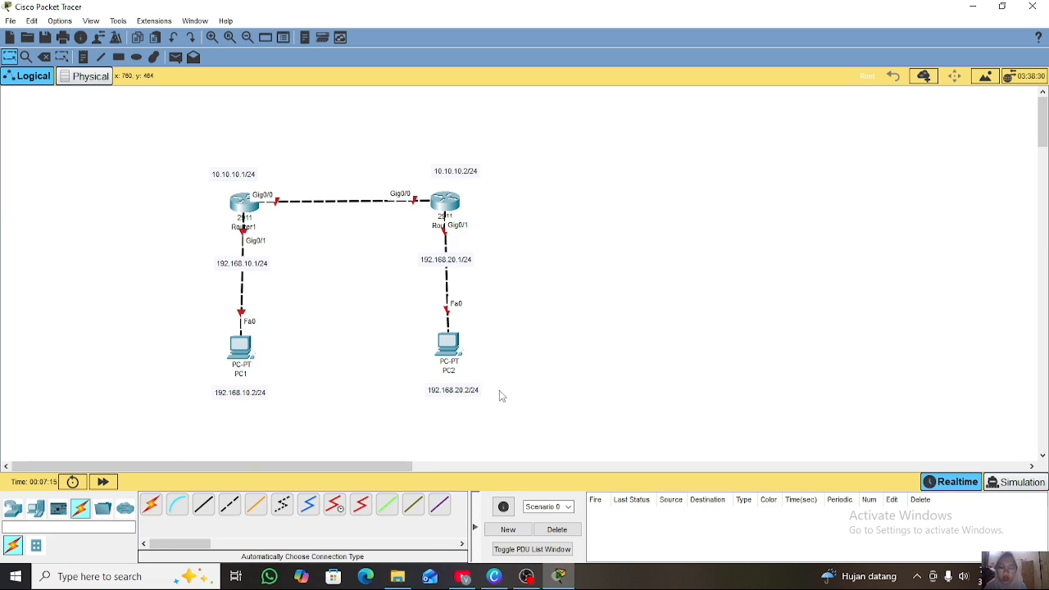
left_click(241, 203)
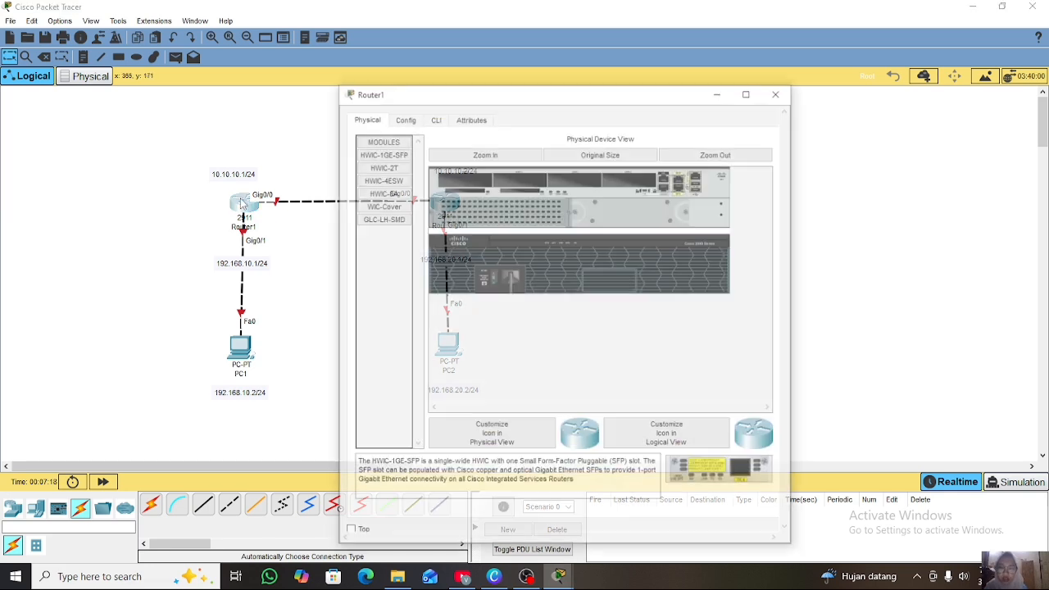
left_click(435, 118)
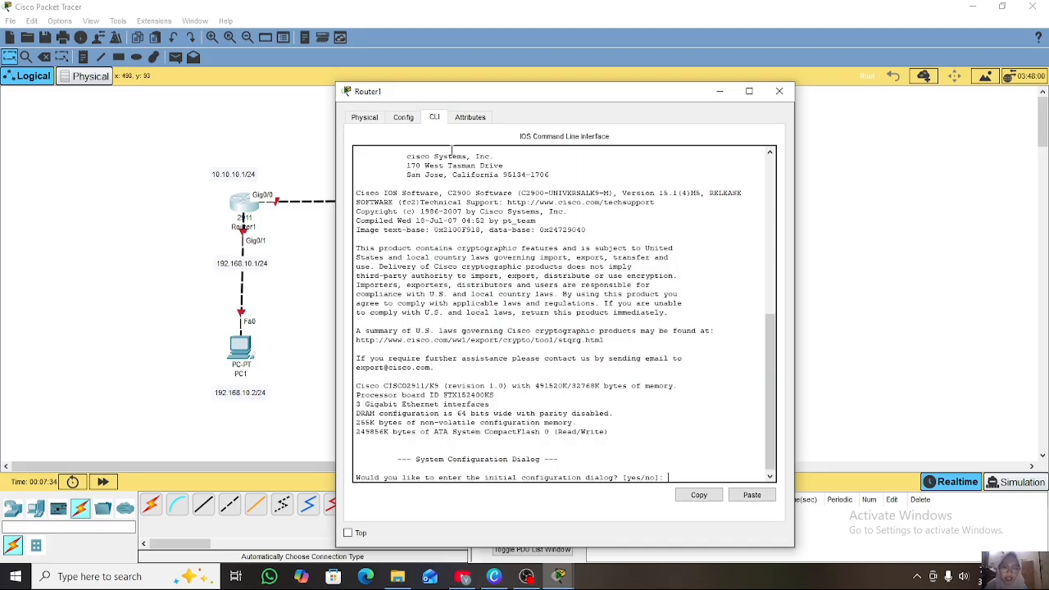
type("no")
key("Return")
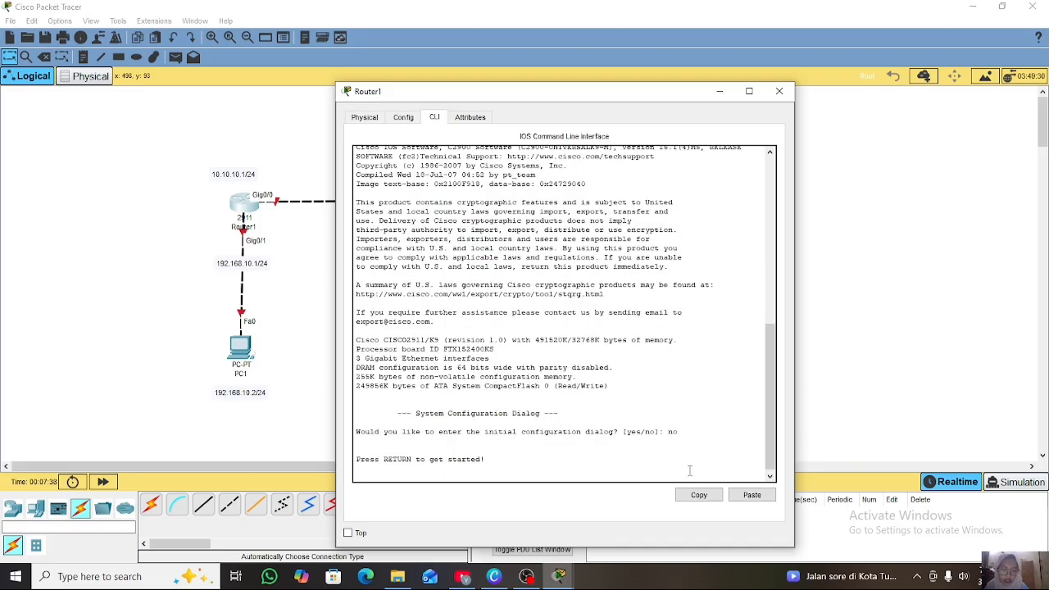
Enter privileged mode with en and global configuration mode with conf t on Router1
key("Return")
type("en")
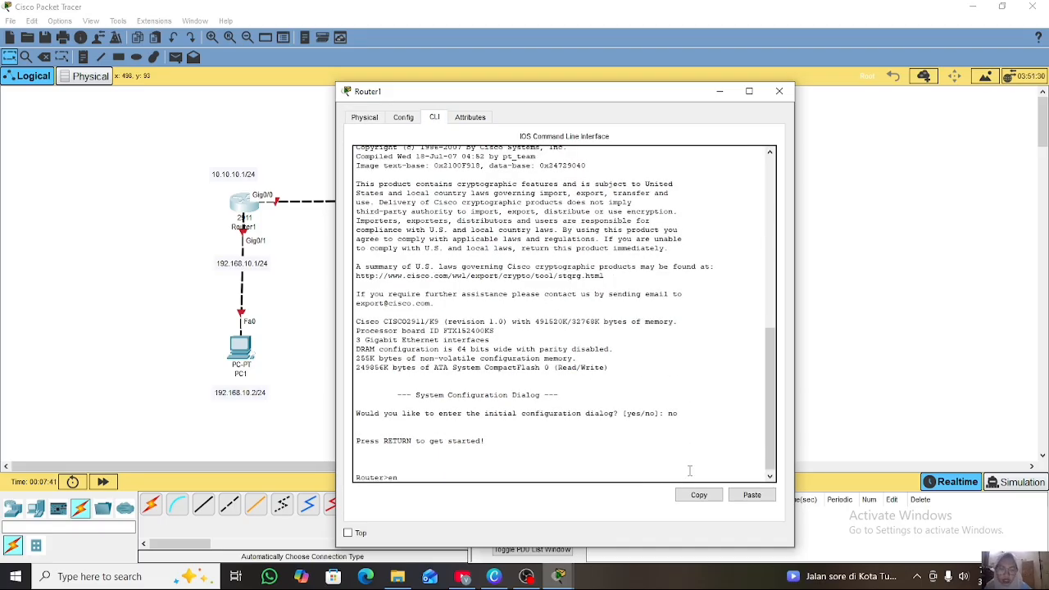
key("Return")
type("conf")
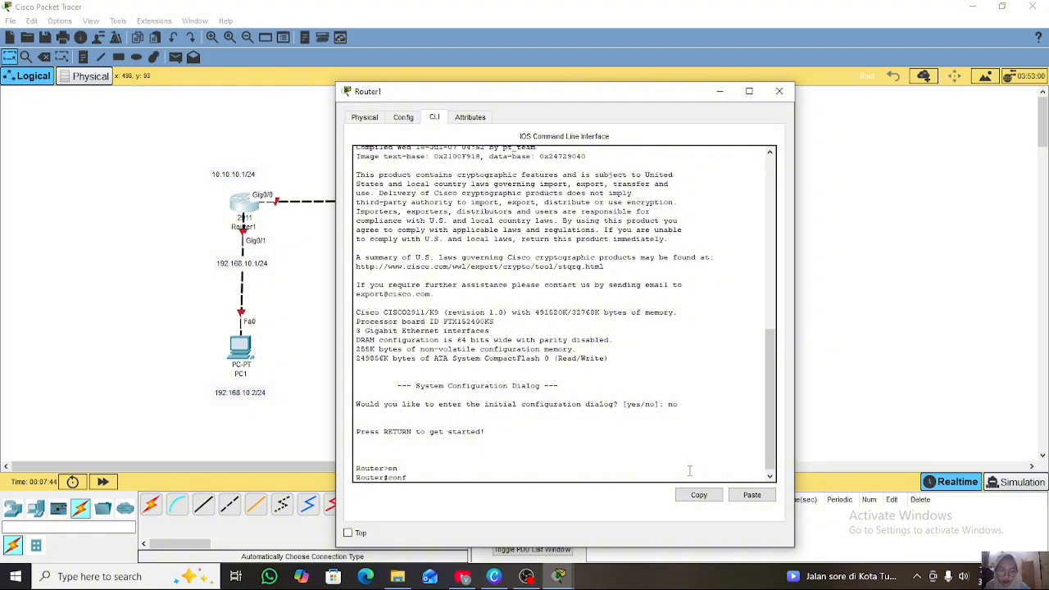
type(" t")
key("Return")
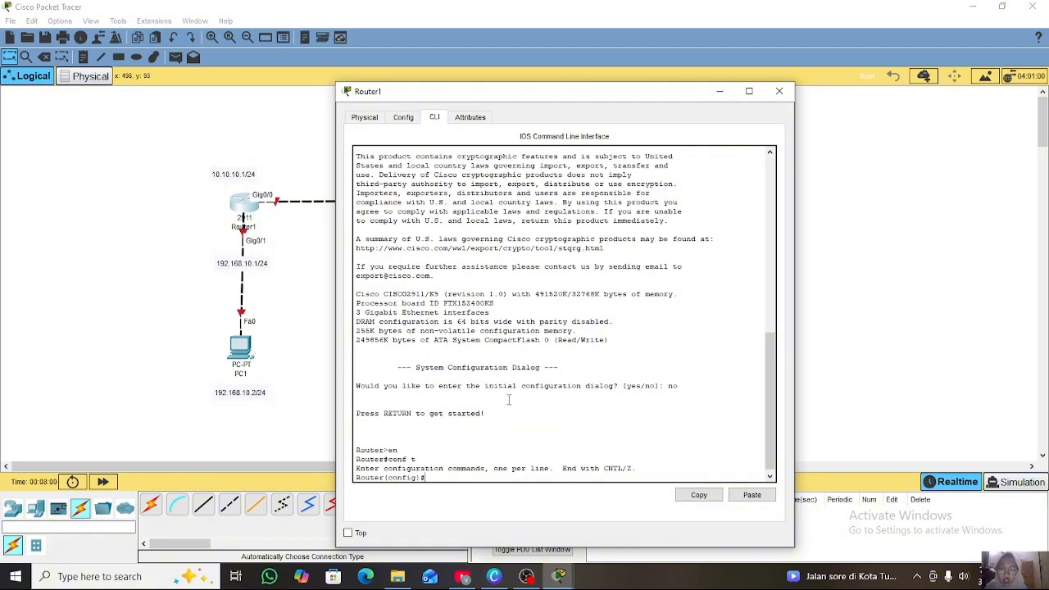
Select interface gig0/0 on Router1 and assign it IP address 10.10.10.1 with mask 255.255.255.0
type("in")
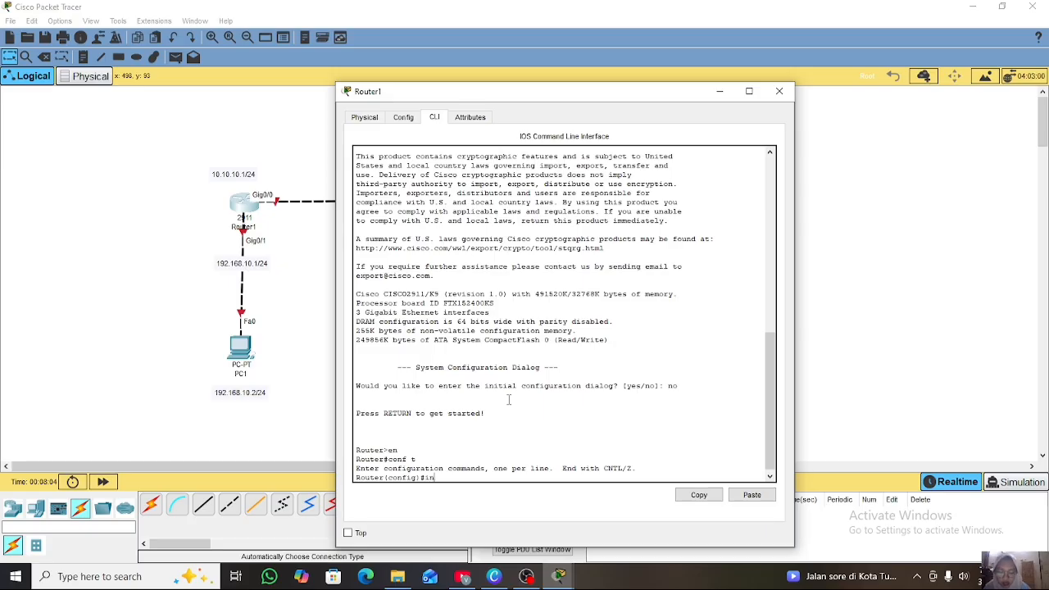
type("t gig 0/")
key("BackSpace")
key("BackSpace")
key("BackSpace")
key("BackSpace")
type("0/0")
key("Return")
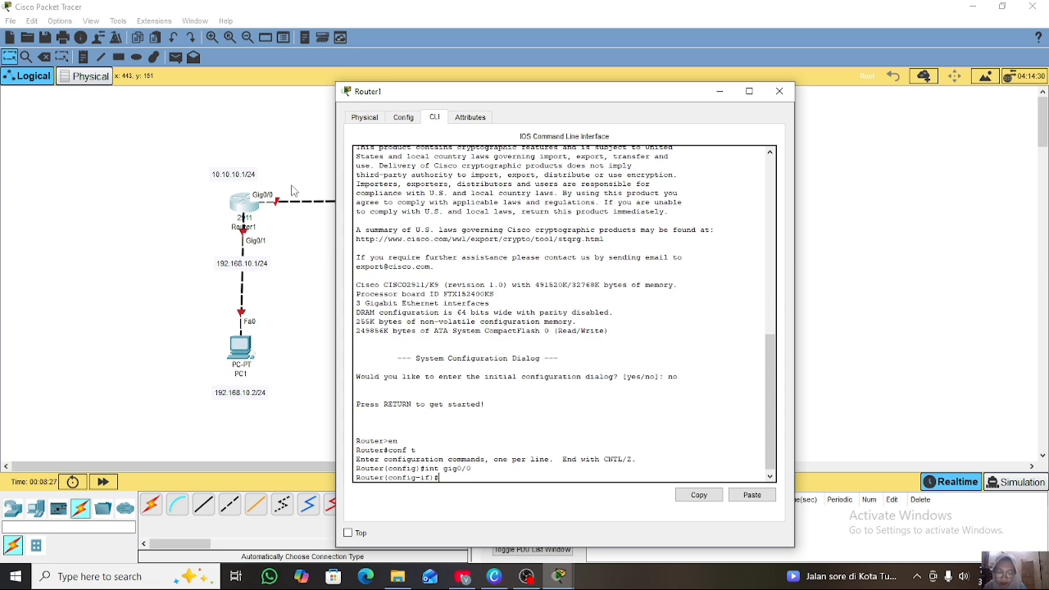
type("ip add 10.")
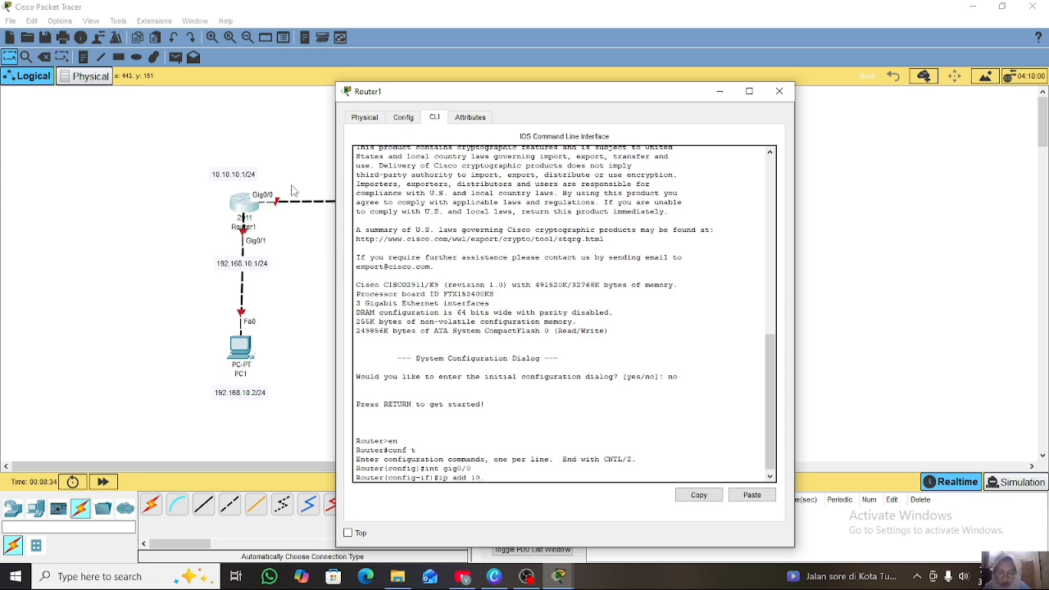
type("10.10.1")
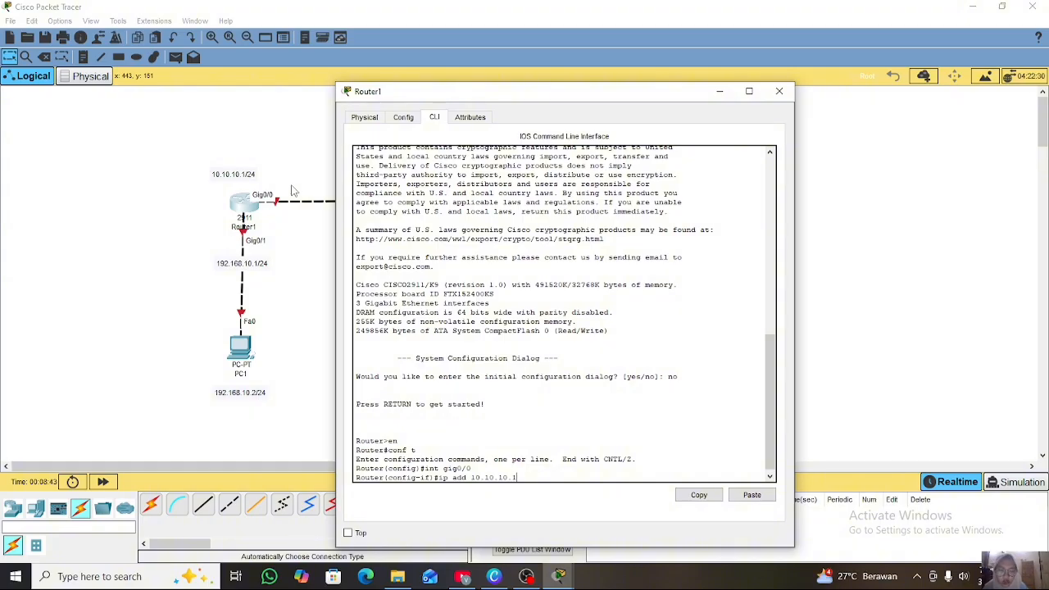
type(" 255.255.255.0")
key("Return")
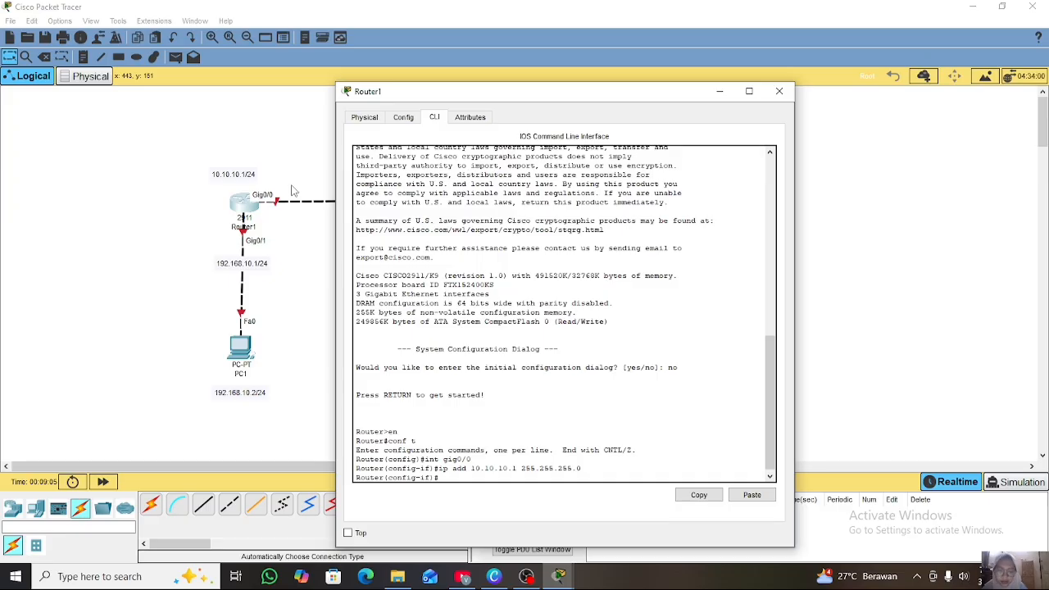
Enable Router1's gig0/0 interface with no sh and exit to global configuration mode
scroll(257, 218, "right", 3)
type("no sh")
key("Return")
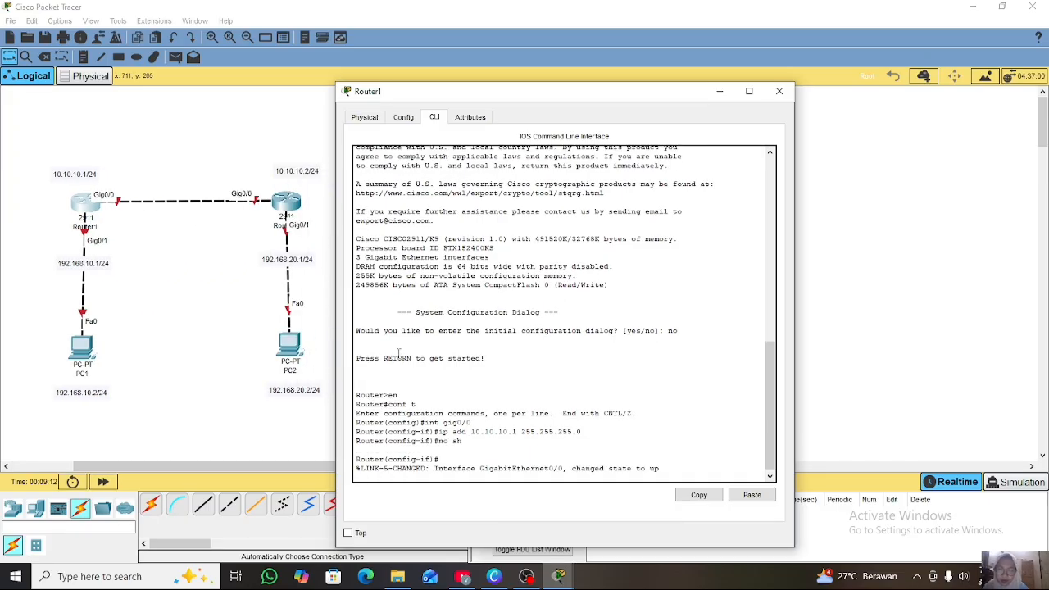
key("Return")
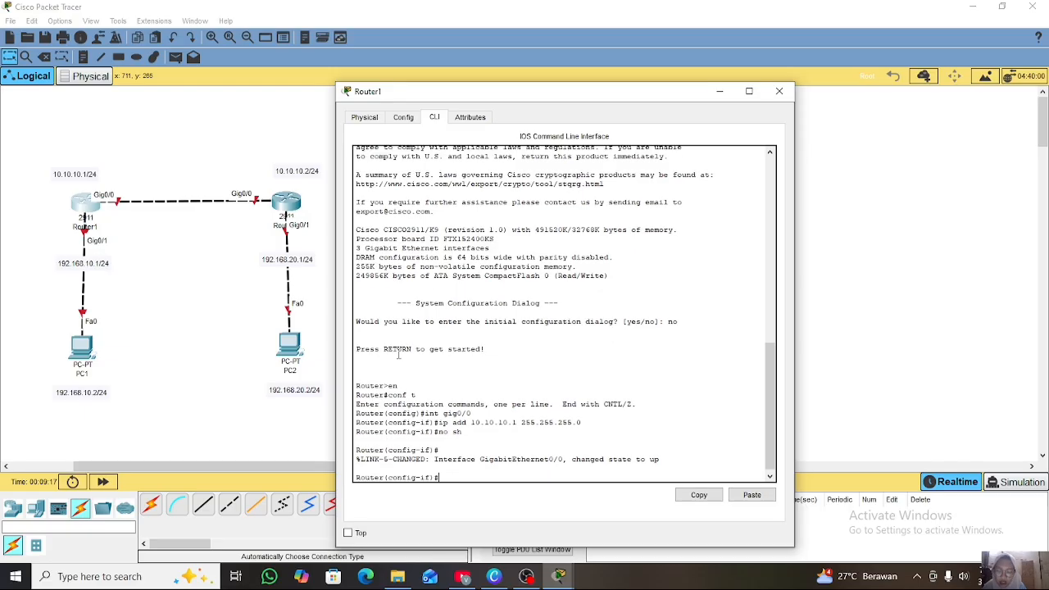
type("ex")
key("Return")
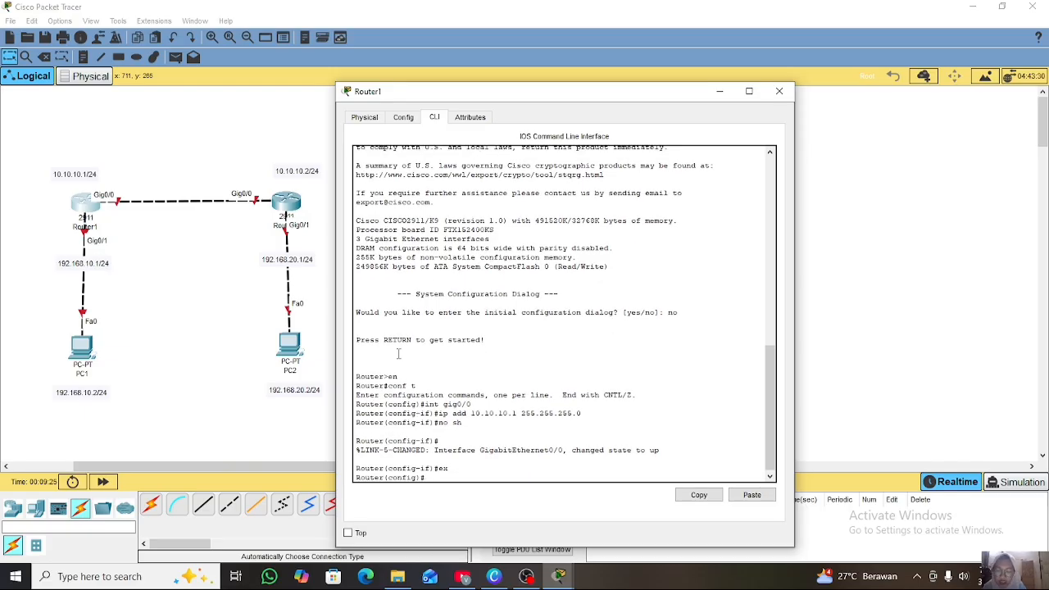
Select interface gig0/1 on Router1 and assign it IP address 192.168.10.1 with mask 255.255.255.0
type("int gig0/")
type("1")
key("Return")
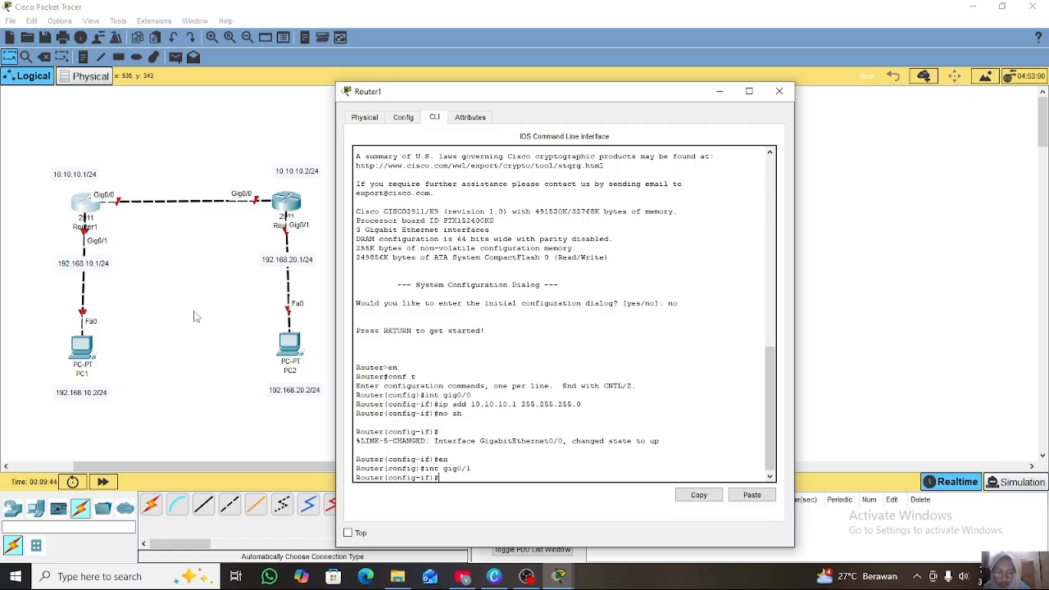
type("ip add ")
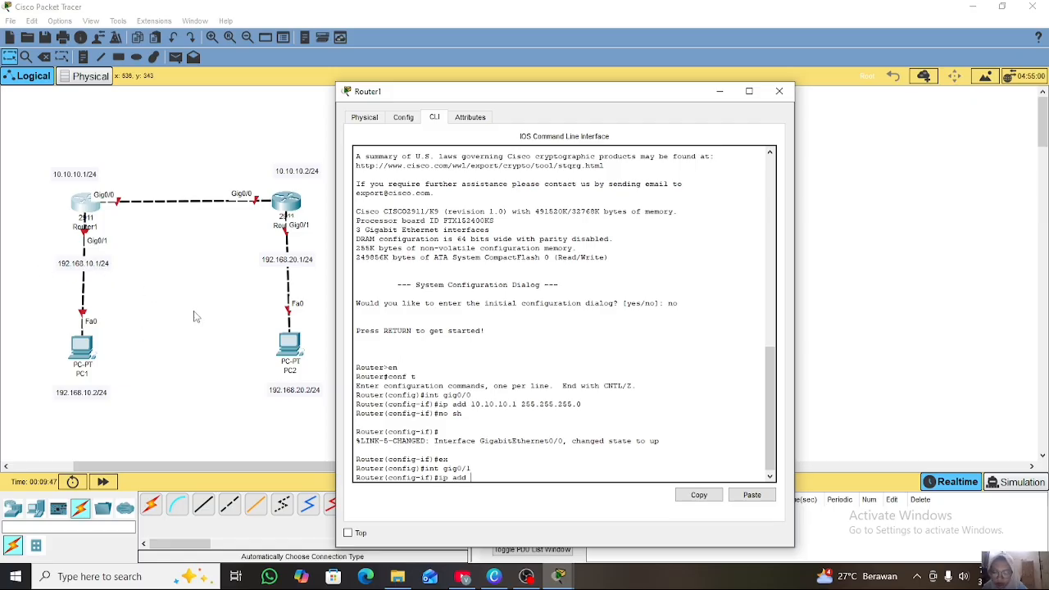
type("192.168.10.1")
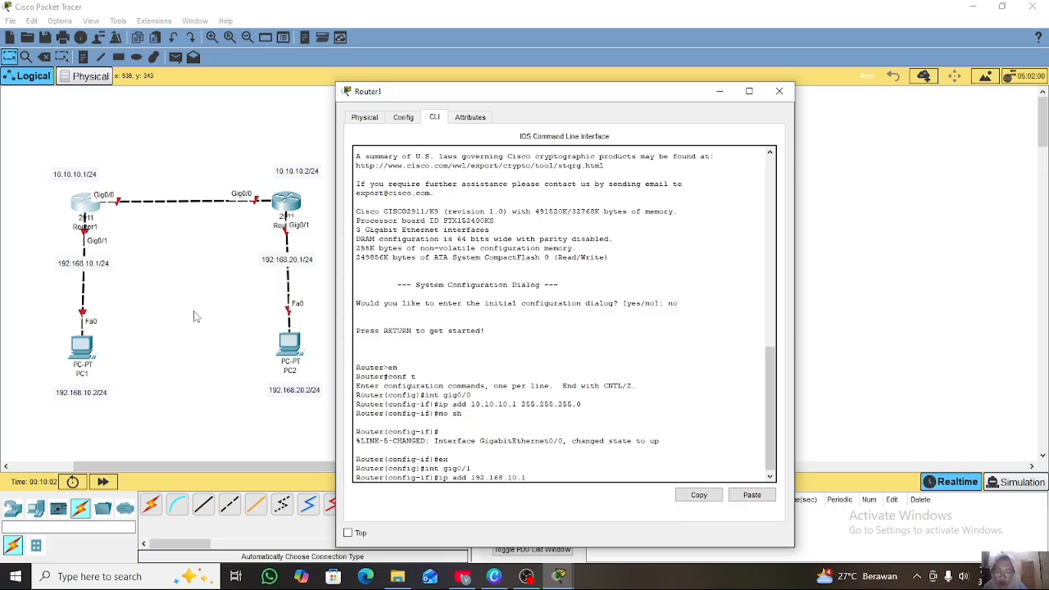
type(" 255.255.255.0")
key("Return")
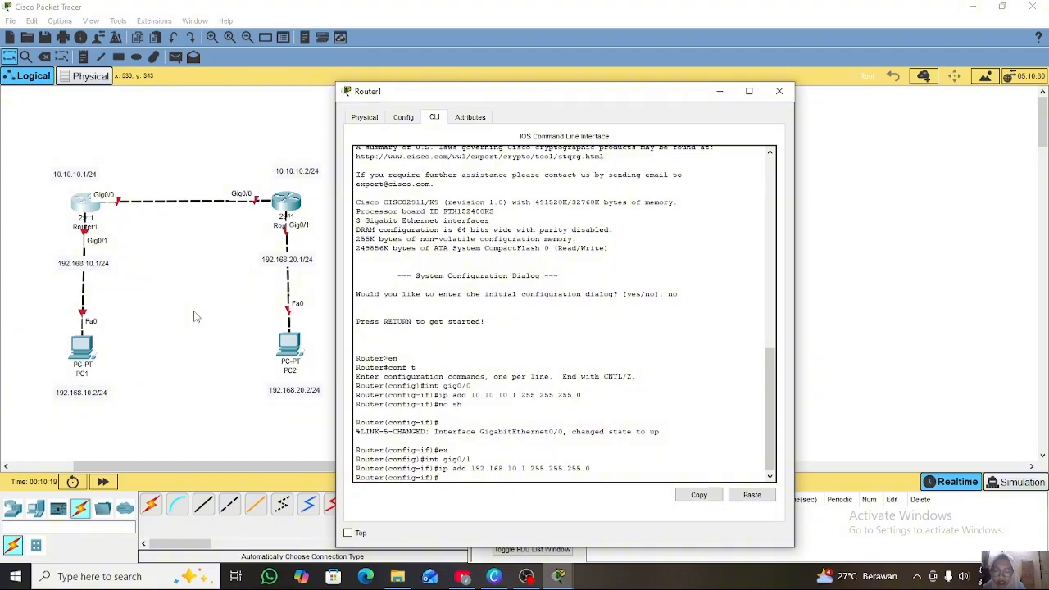
Enable Router1's gig0/1 interface with no sh and minimize the Router1 window
type("no sh")
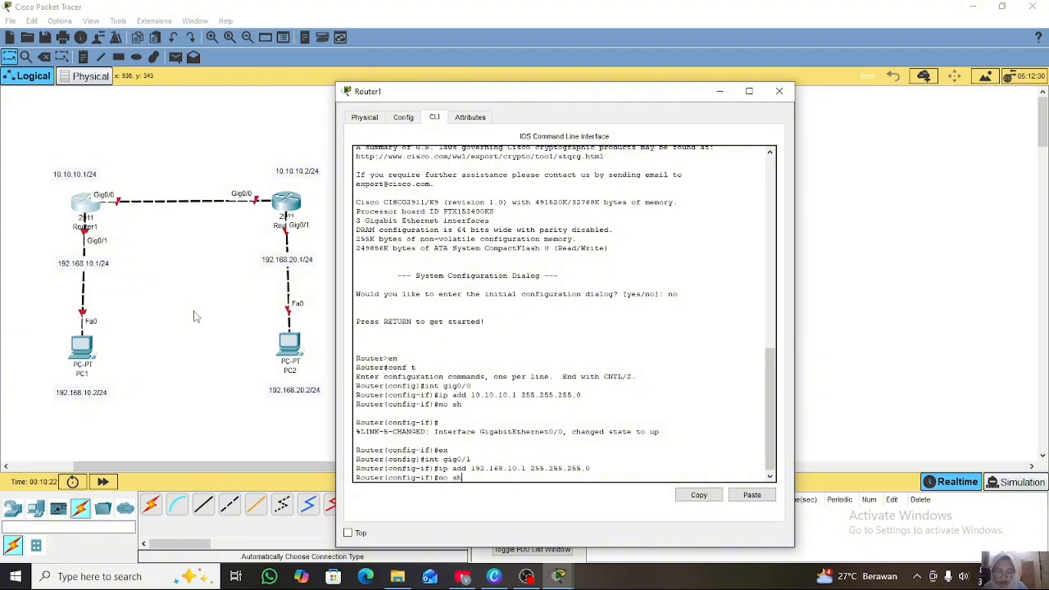
key("Return")
key("Return")
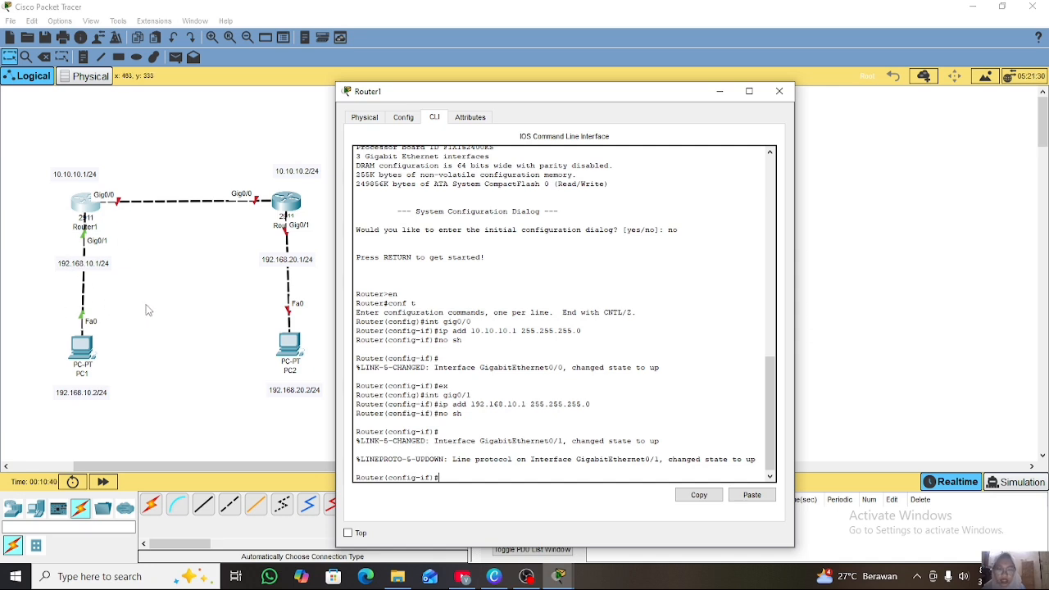
left_click(721, 92)
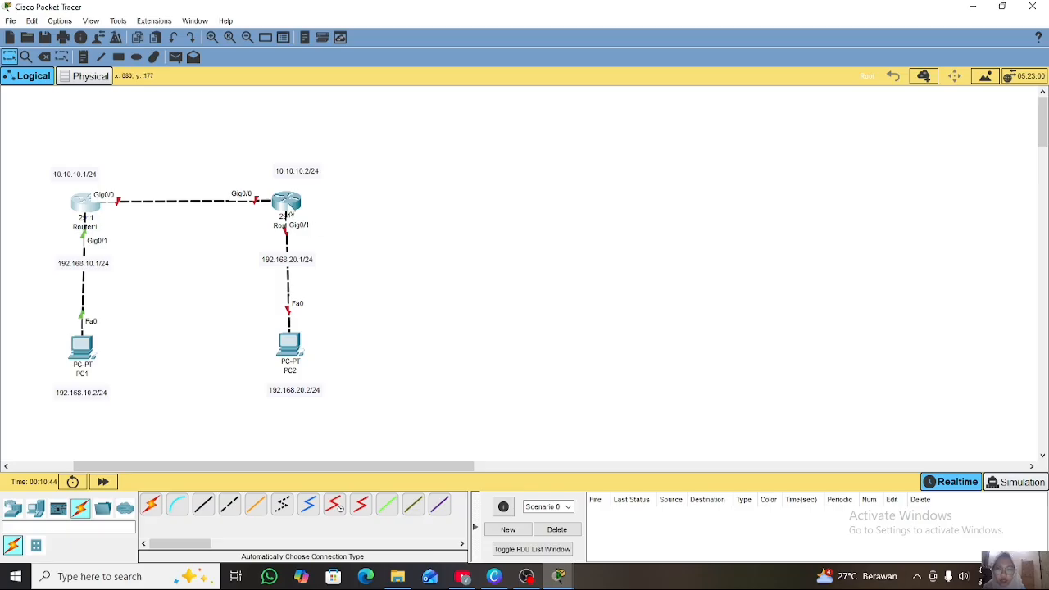
Open Router2's command line interface and answer no to the initial configuration dialog
left_click(288, 205)
left_click(435, 117)
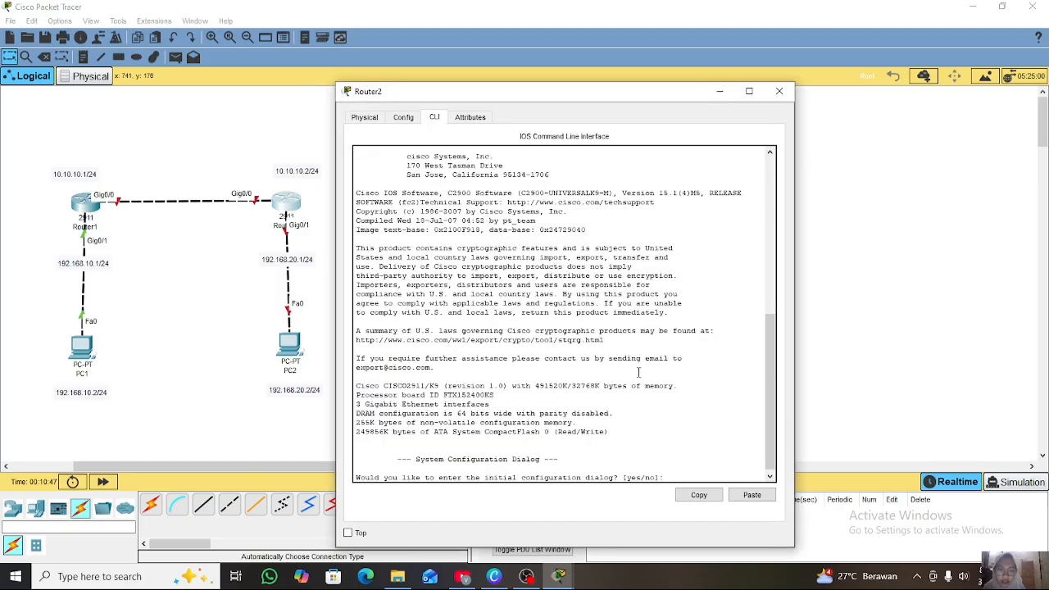
type("no")
key("Return")
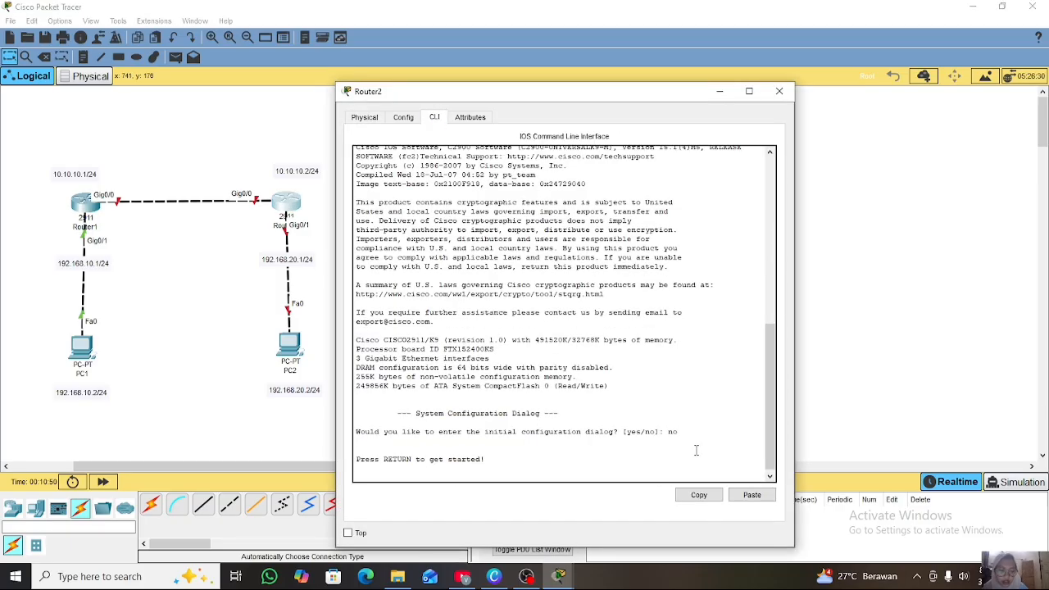
Enter privileged mode with en and global configuration mode with conf t on Router2
key("Return")
type("en")
key("Return")
type("conf t")
key("Return")
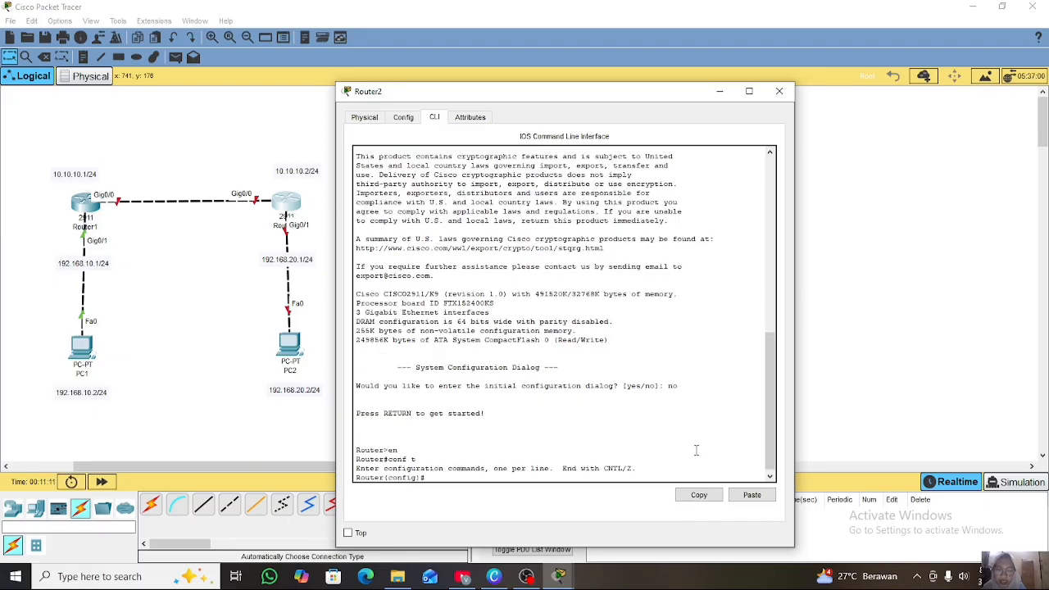
Select interface gig0/0 on Router2 and assign it IP address 10.10.10.2 with mask 255.255.255.0
type("int g")
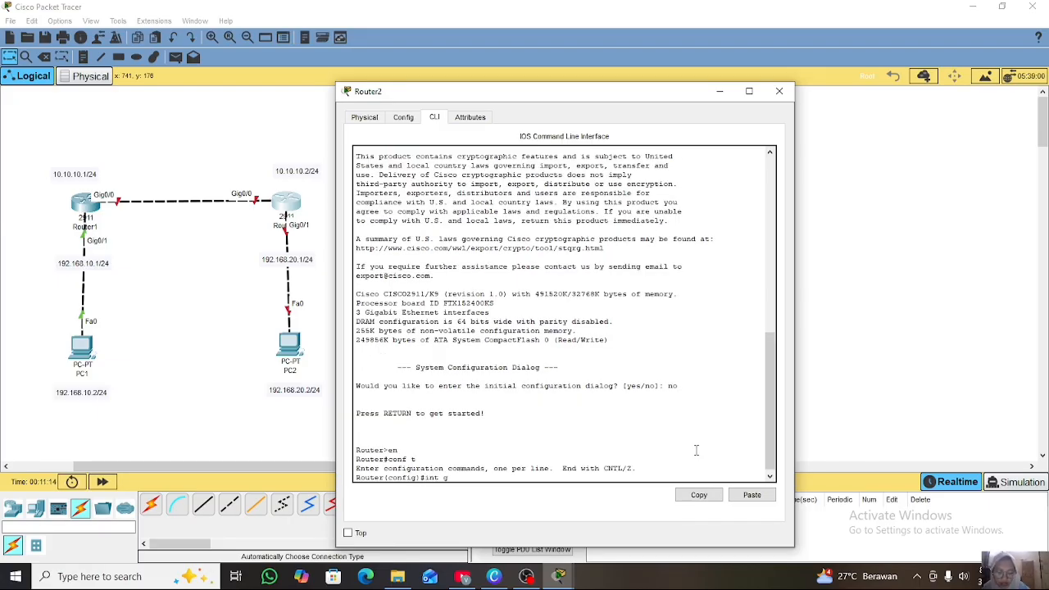
type("ig0/0")
key("Return")
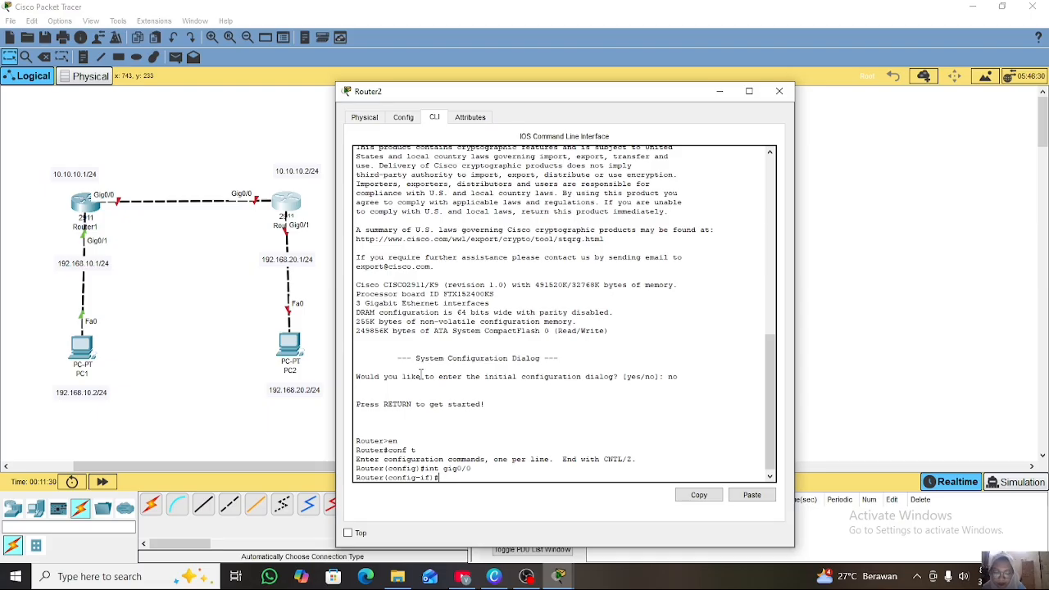
type("ip add 10.10.10.2")
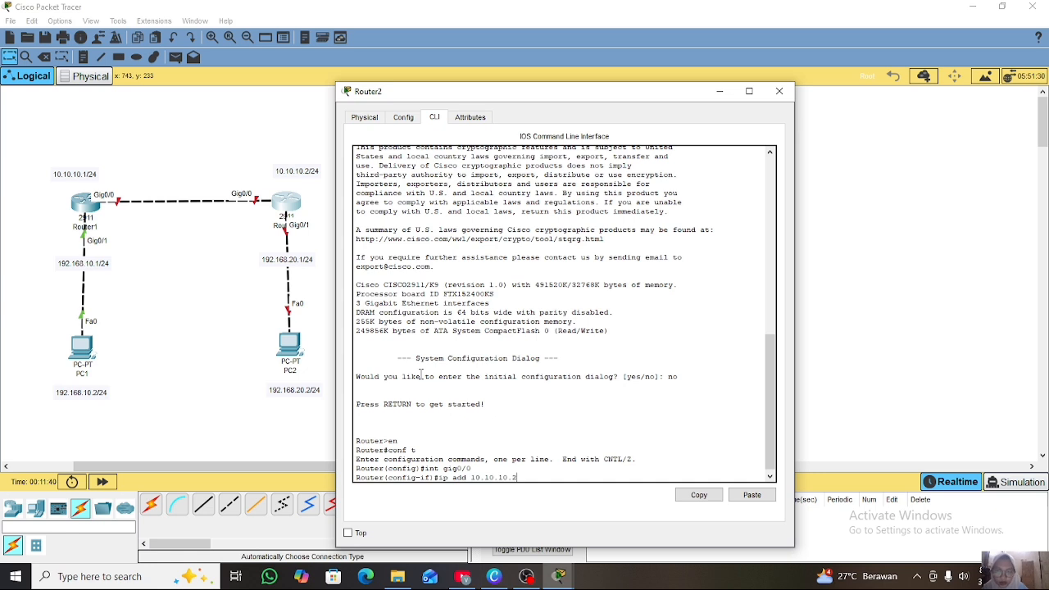
type(" 255.255.255.0")
key("Return")
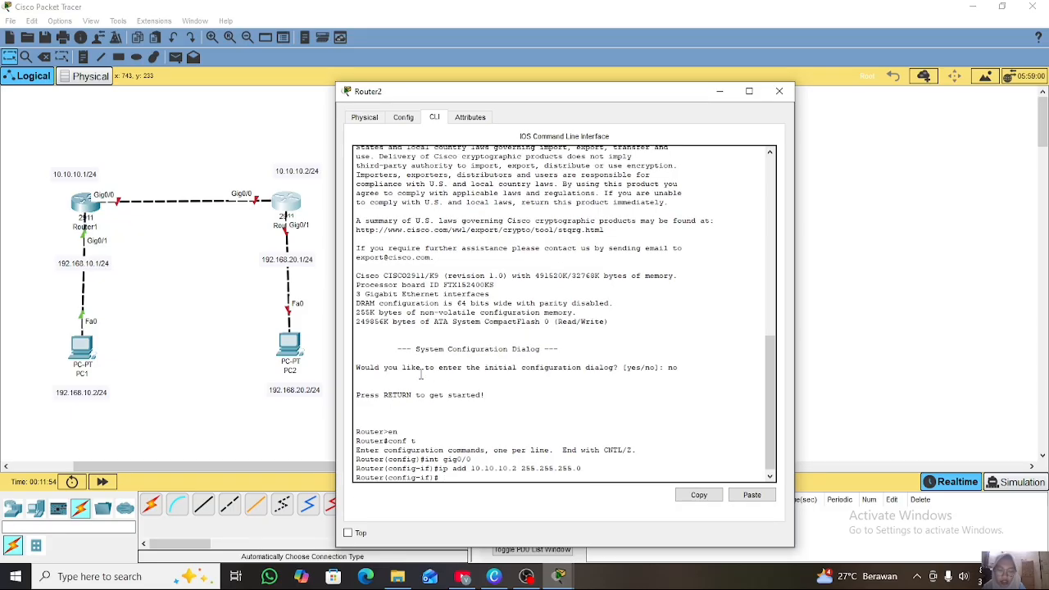
Enable Router2's gig0/0 interface with no sh and exit to global configuration mode
type("no sh")
key("Return")
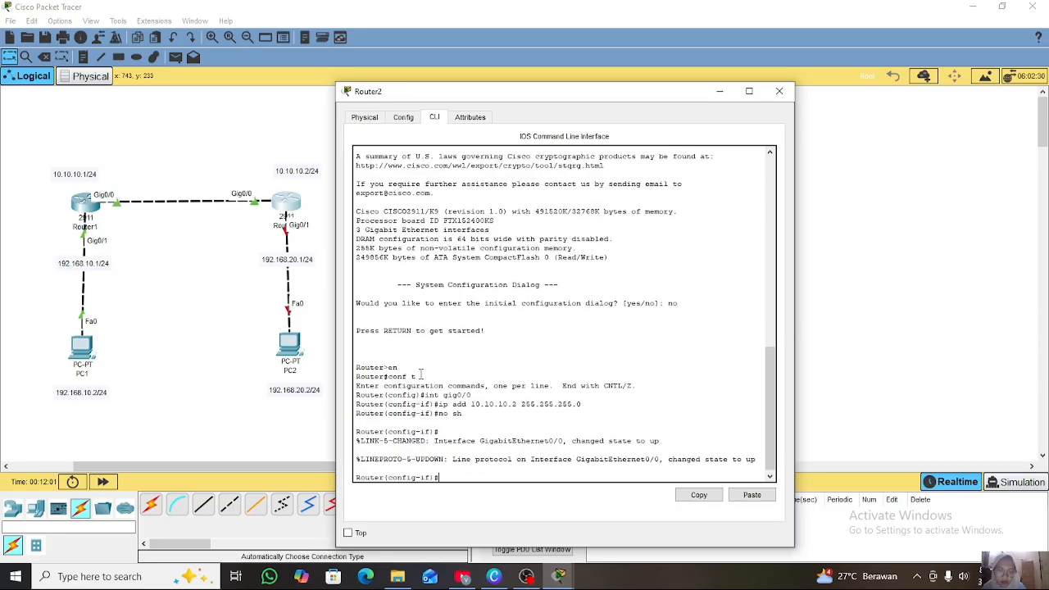
type("ex")
key("Return")
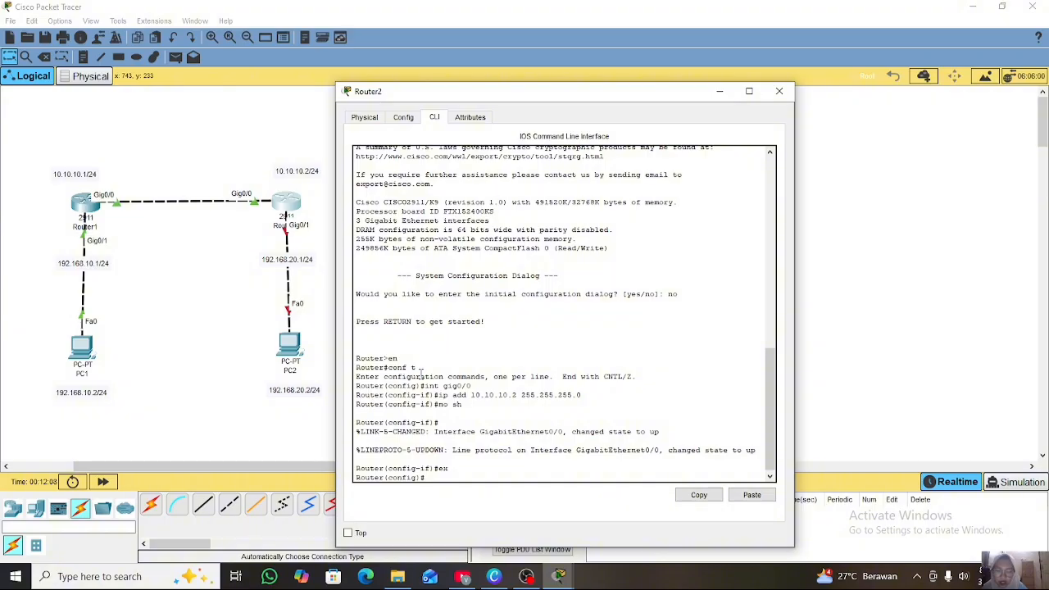
Select interface gig0/1 on Router2 and assign it IP address 192.168.20.1 with mask 255.255.255.0
type("int")
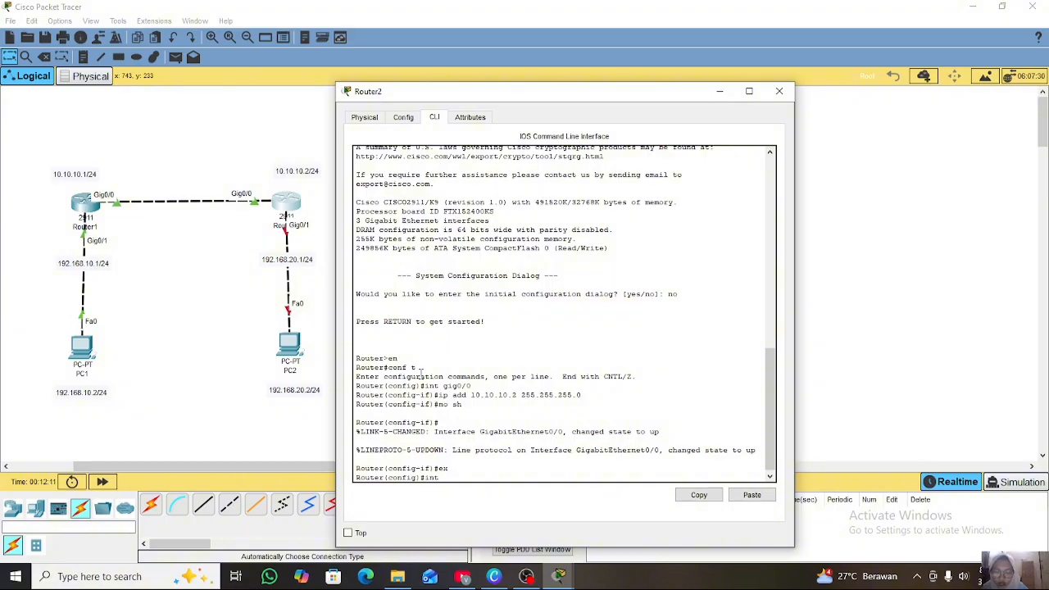
type(" gig0/1")
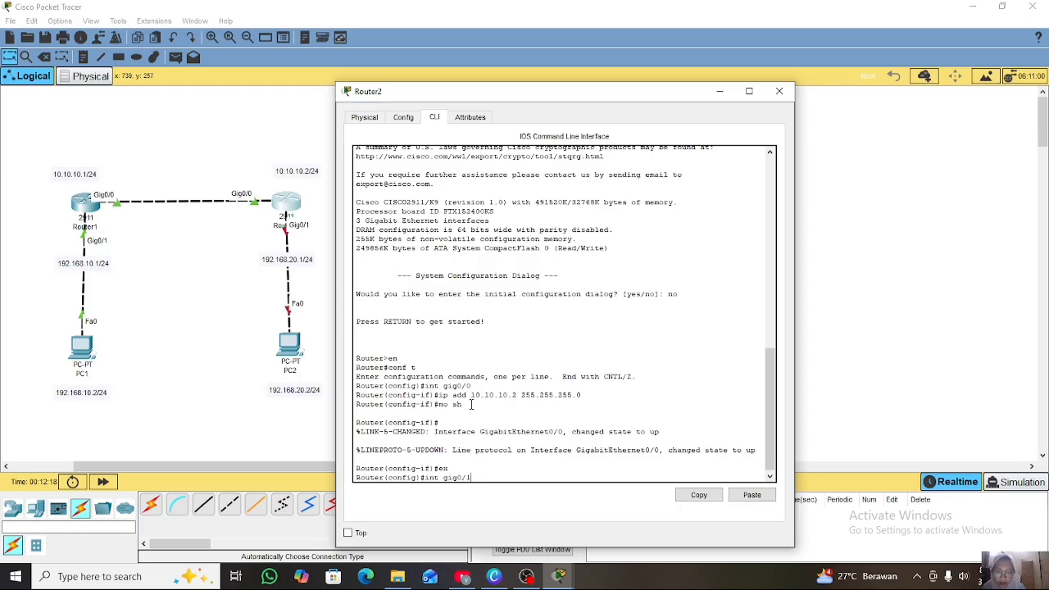
key("Return")
type("ip ")
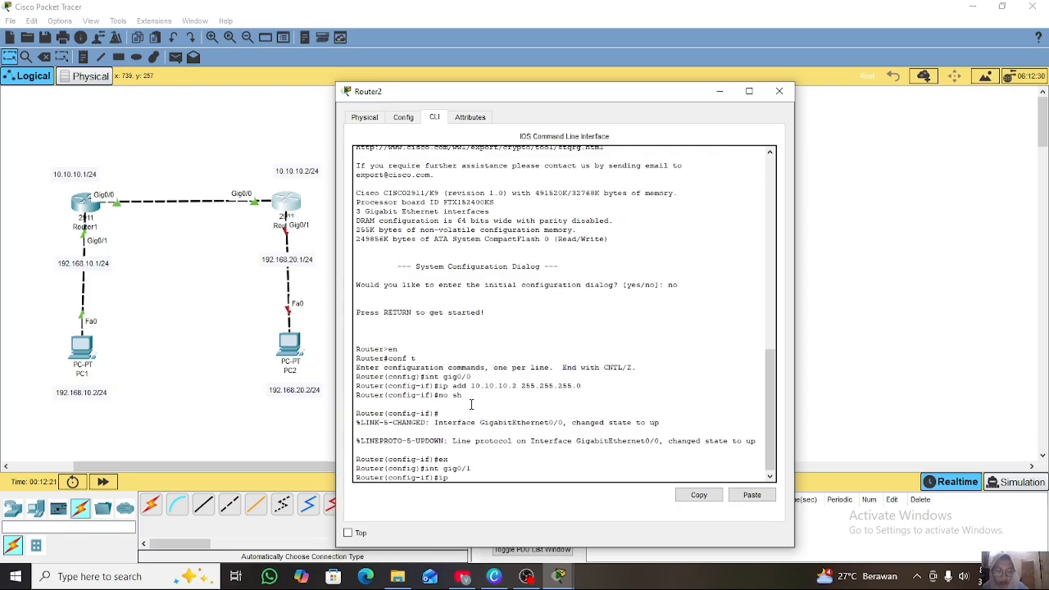
type("add 192.168.20.1 255.255.255.0")
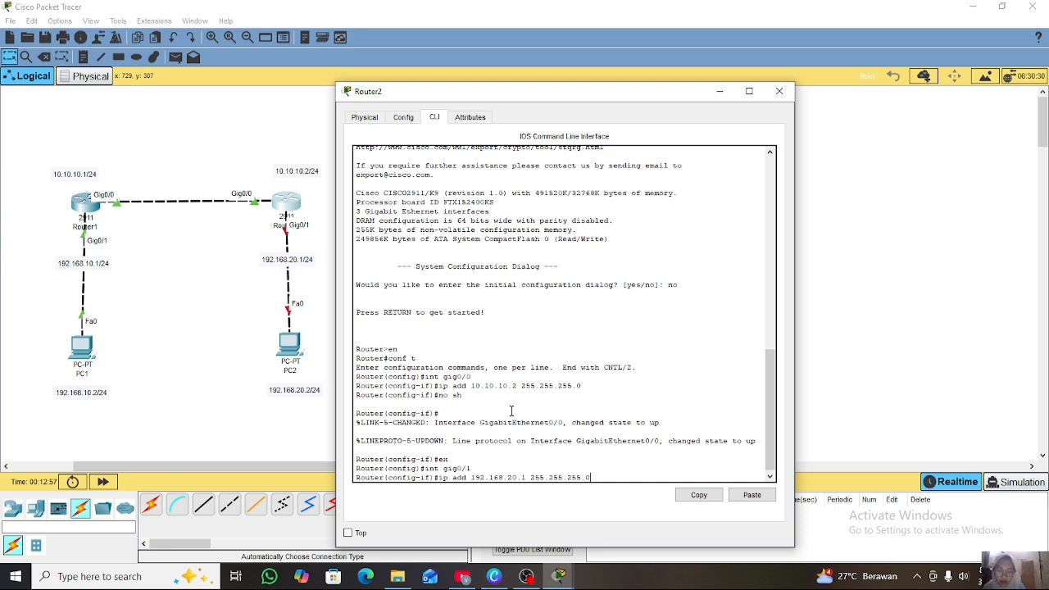
key("Return")
Enable Router2's gig0/1 interface with no sh and minimize the Router2 window
type("no sh")
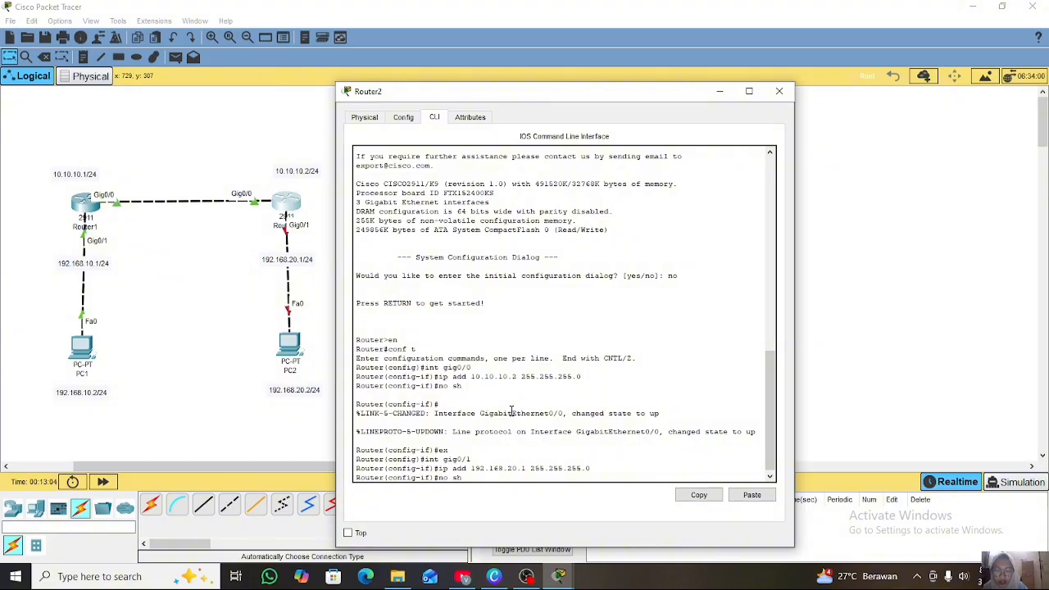
key("Return")
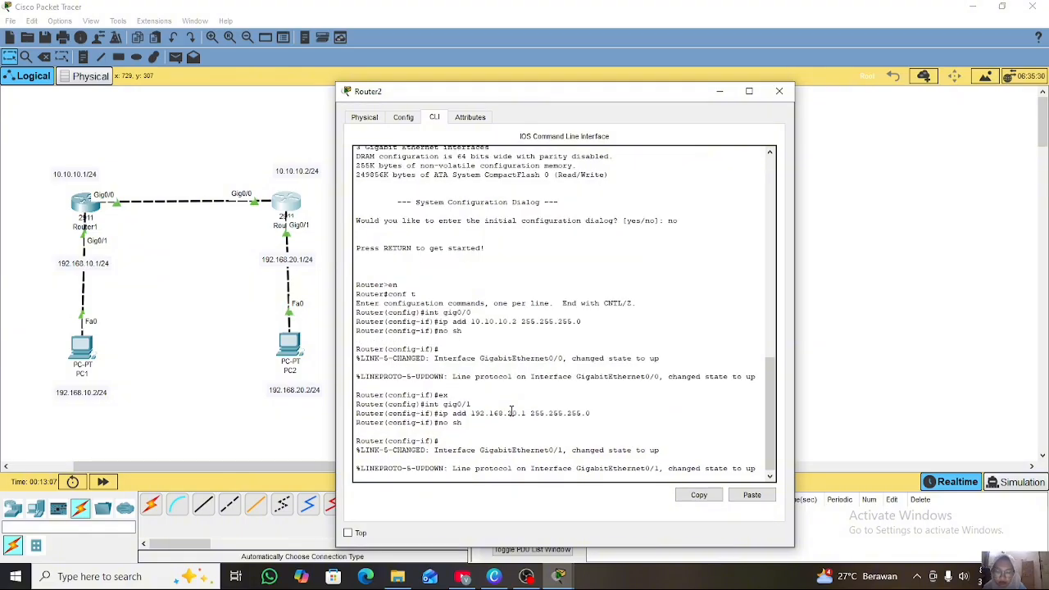
key("Return")
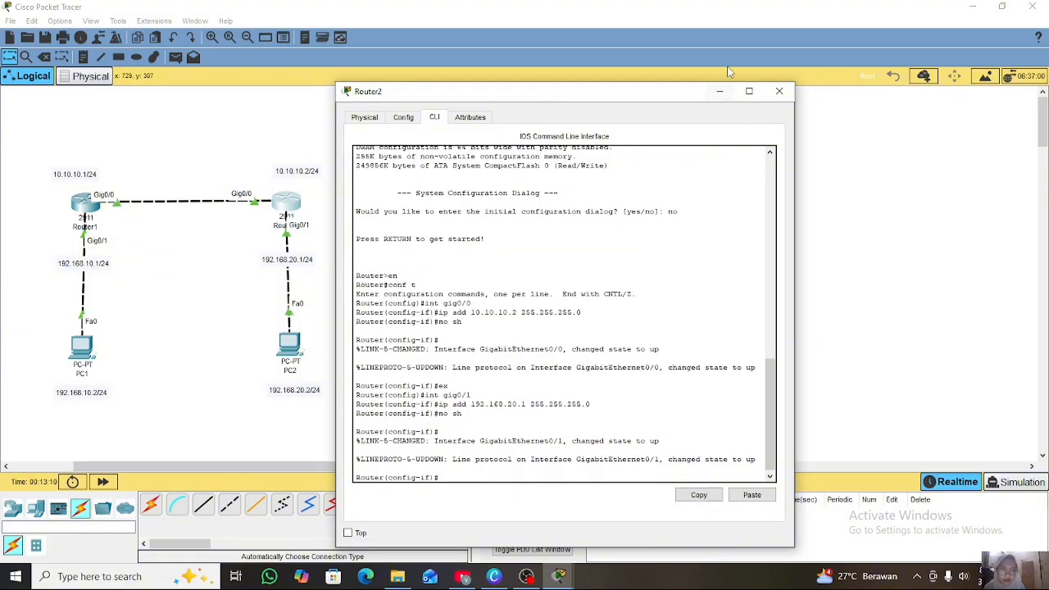
left_click(720, 91)
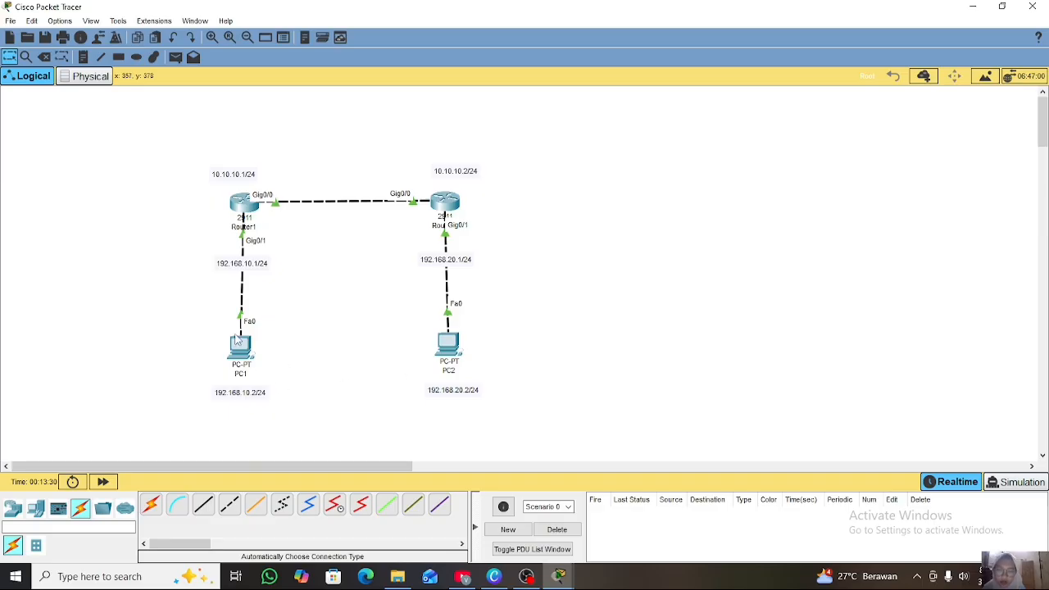
Open PC1's IP configuration and set the static IPv4 address 192.168.10.2 with subnet mask 255.255.255.0
left_click(242, 347)
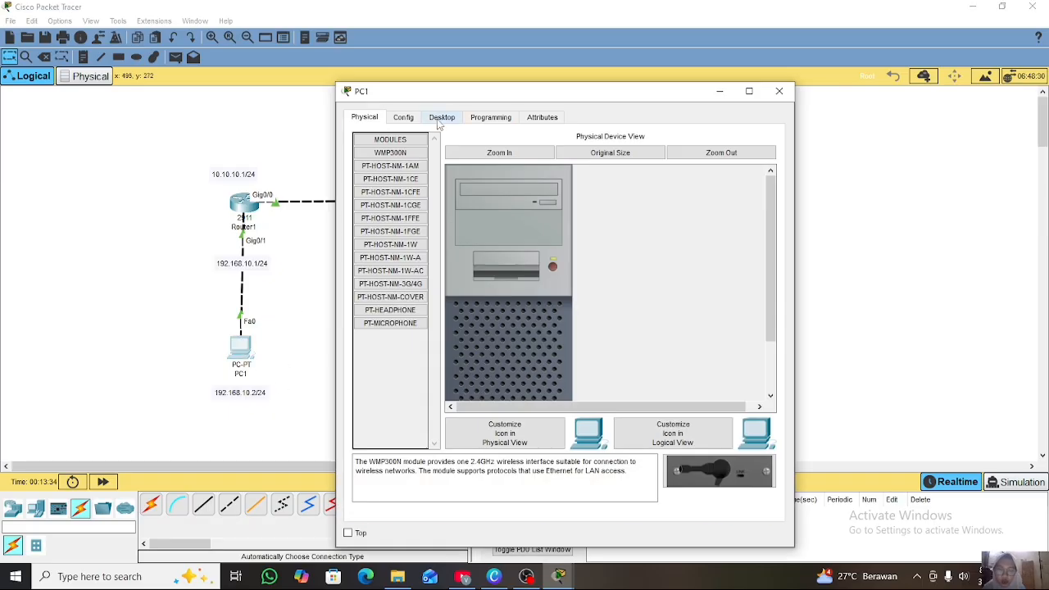
left_click(443, 119)
left_click(388, 166)
scroll(311, 283, "right", 2)
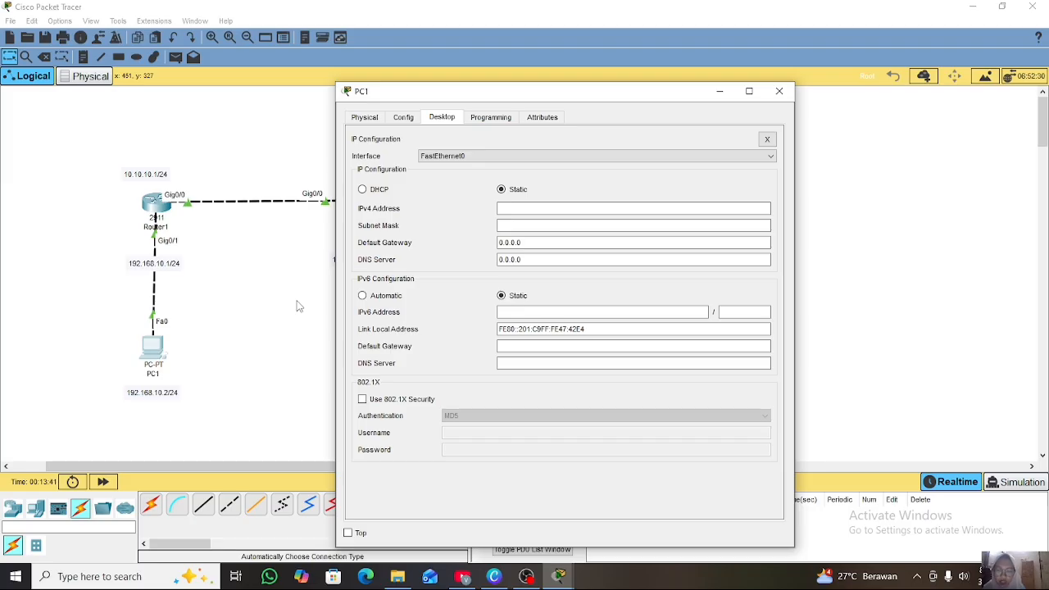
left_click(528, 209)
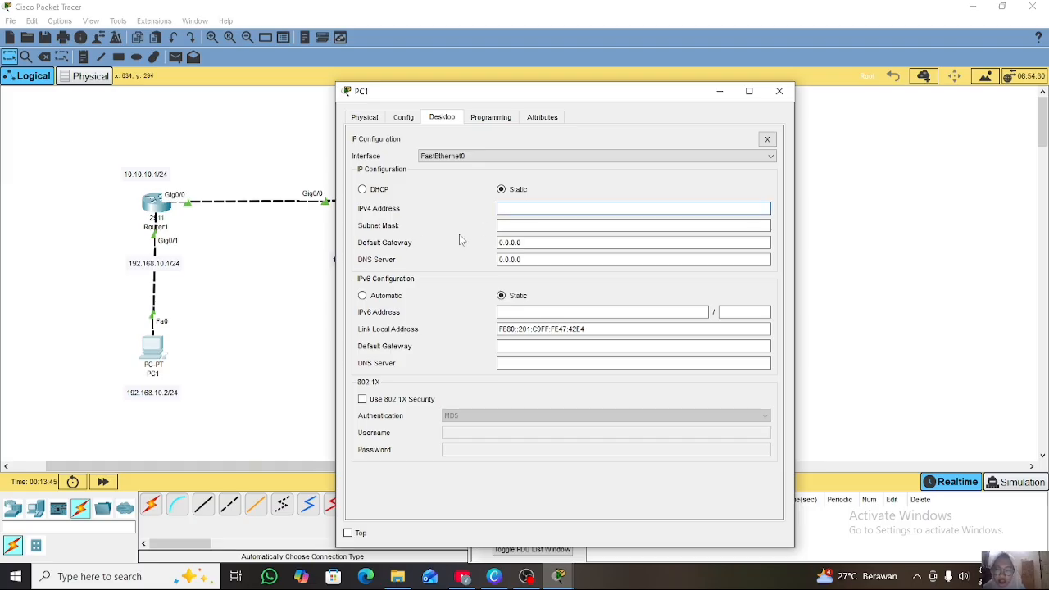
type("192.1")
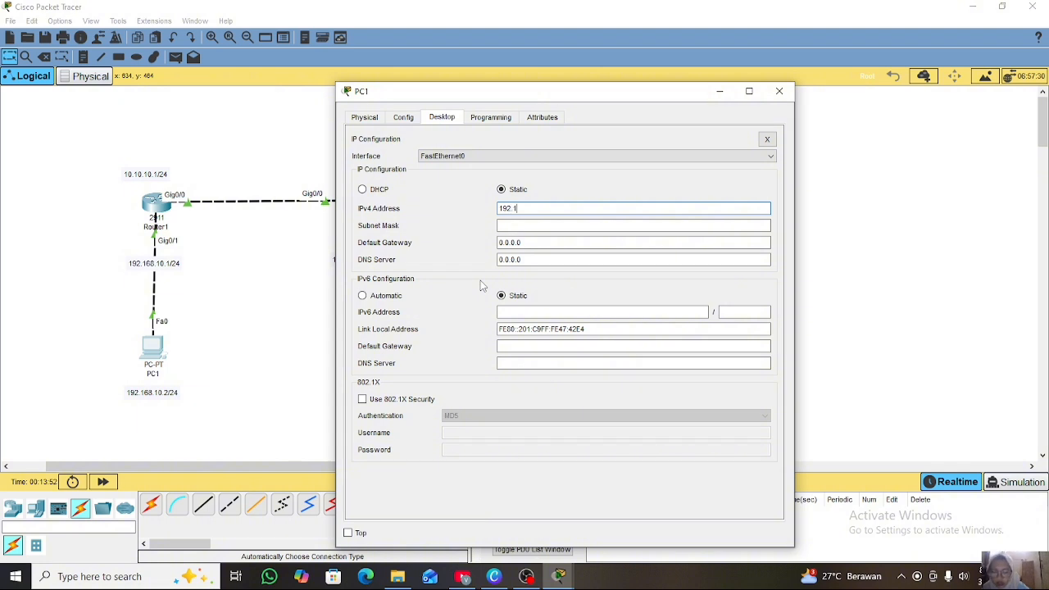
type("68.10.2")
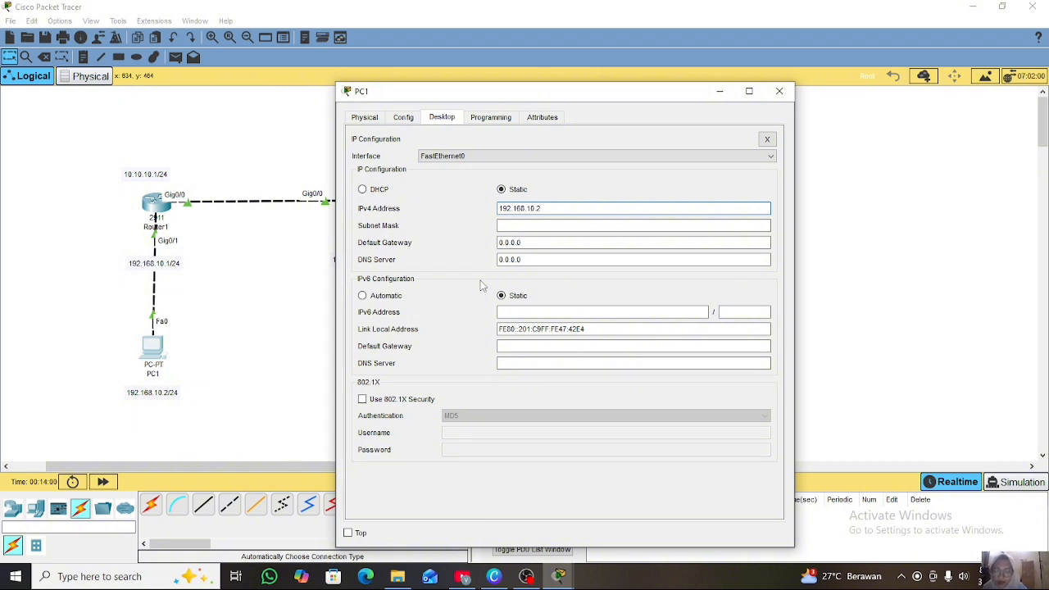
left_click(589, 225)
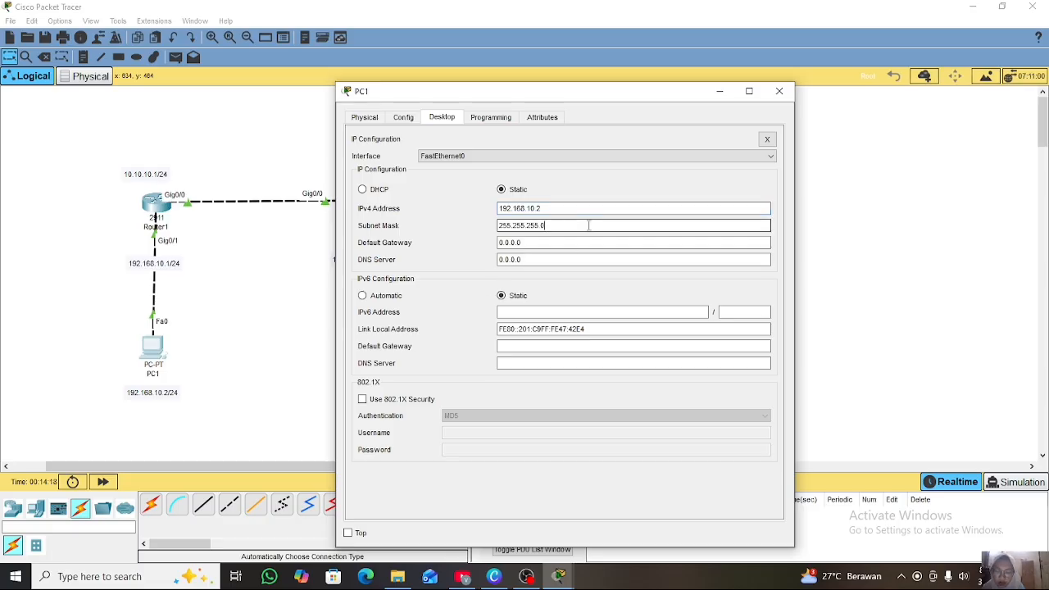
Set PC1's IPv4 default gateway to 192.168.10.1 and minimize the PC1 window
left_click(565, 242)
key("BackSpace")
key("BackSpace")
key("BackSpace")
key("BackSpace")
key("BackSpace")
key("BackSpace")
key("BackSpace")
type("192.168")
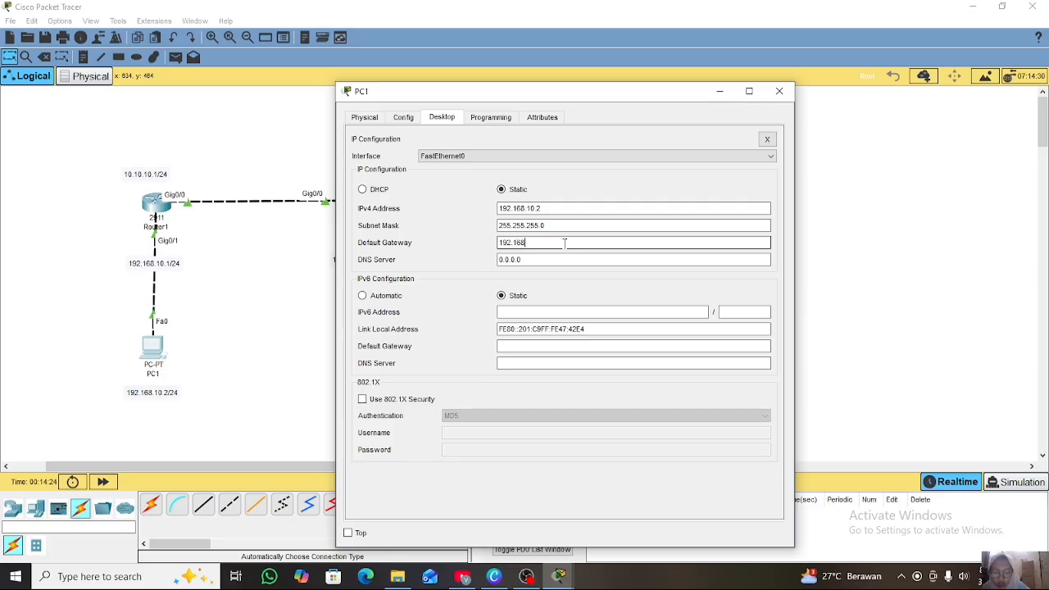
type(".10.1")
left_click(720, 91)
Open PC2's IP configuration and set the static IPv4 address 192.168.20.2 with subnet mask 255.255.255.0
left_click(363, 344)
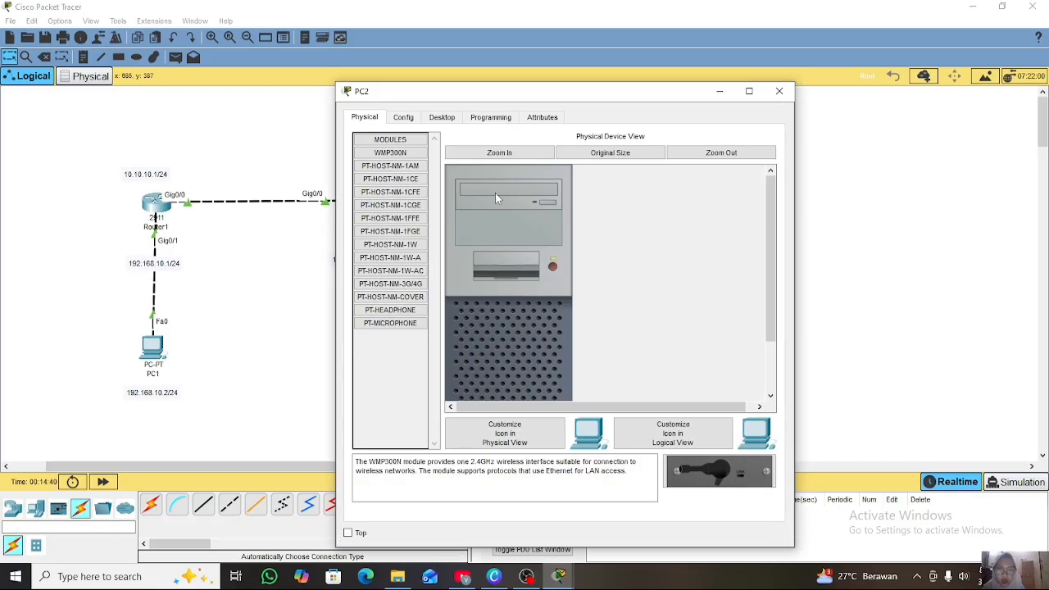
left_click(442, 119)
left_click(369, 198)
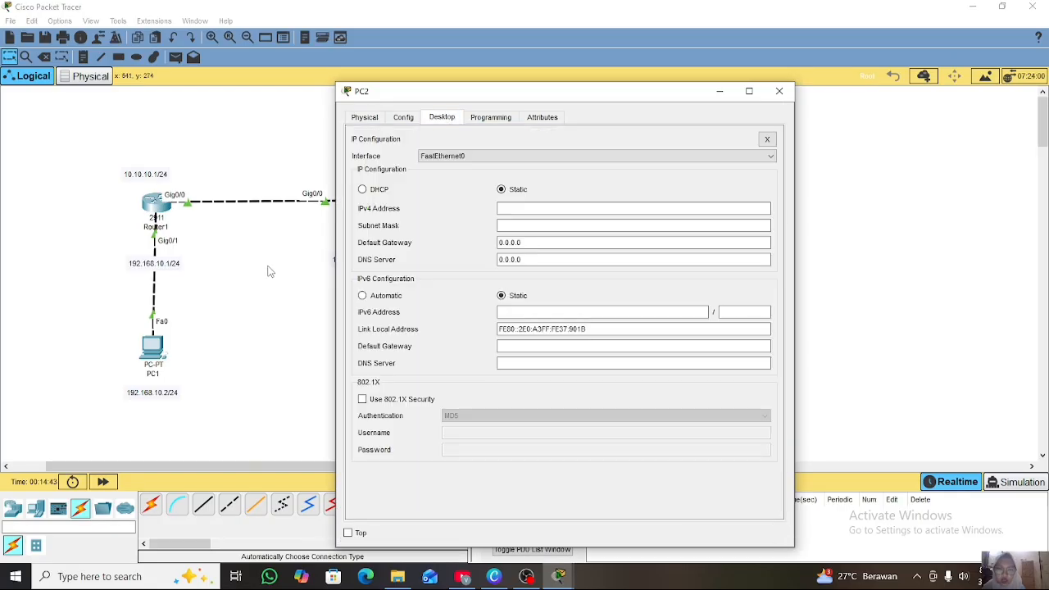
left_click(524, 208)
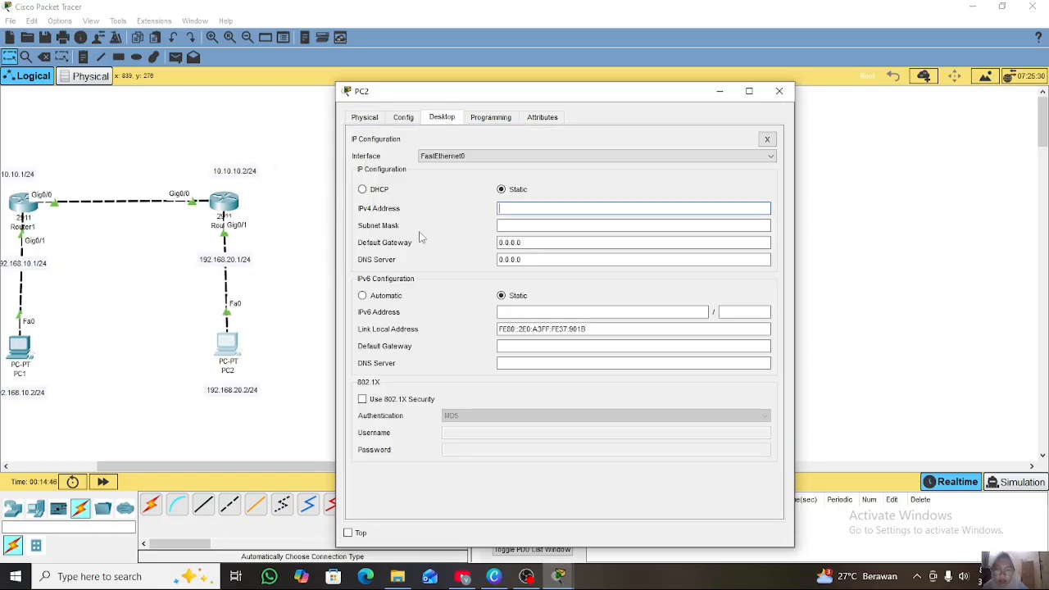
type("192.1")
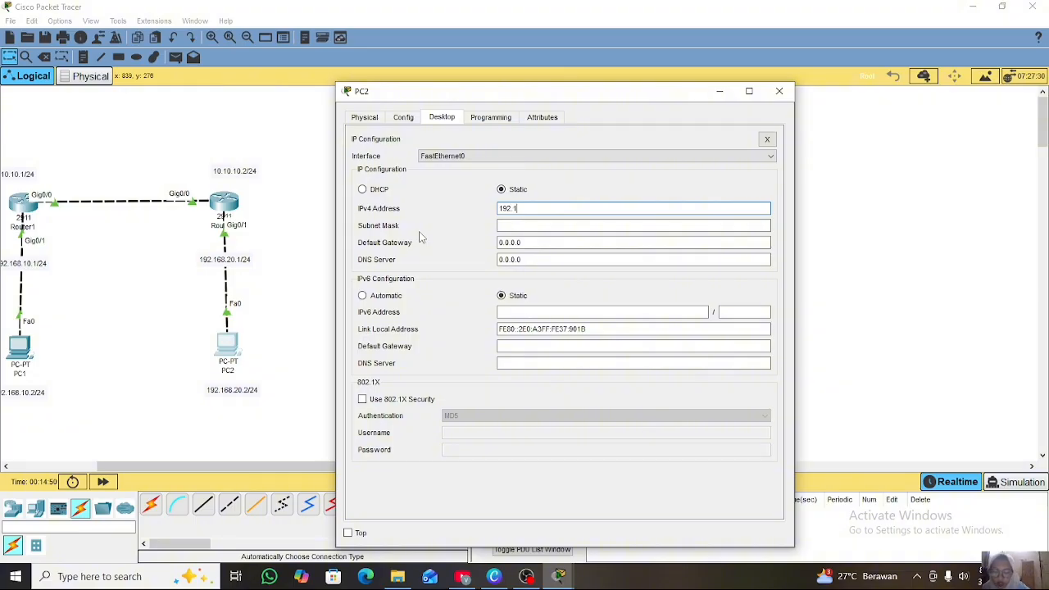
type("68.20.2")
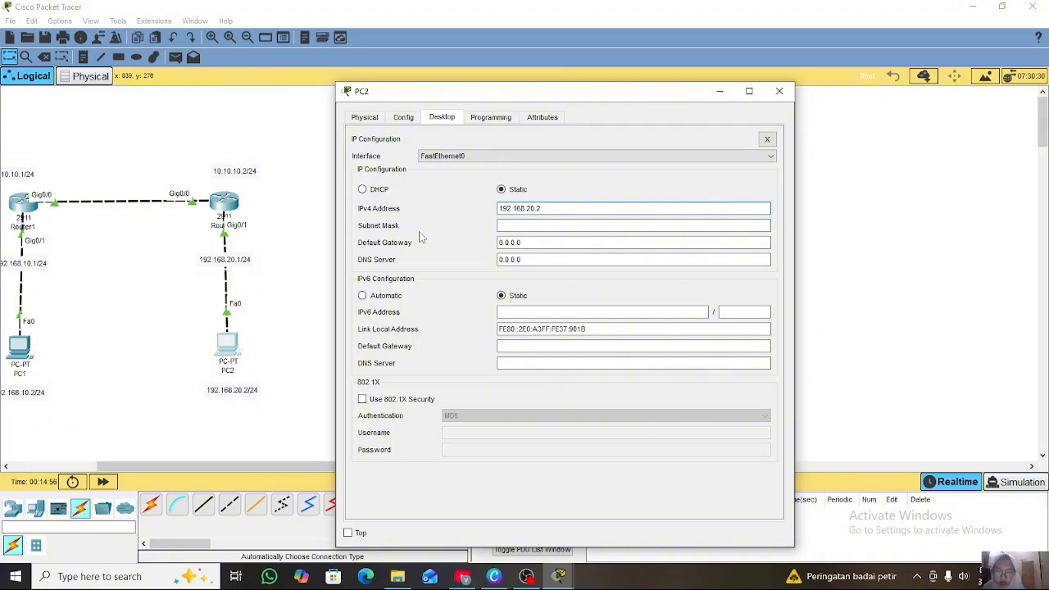
left_click(563, 227)
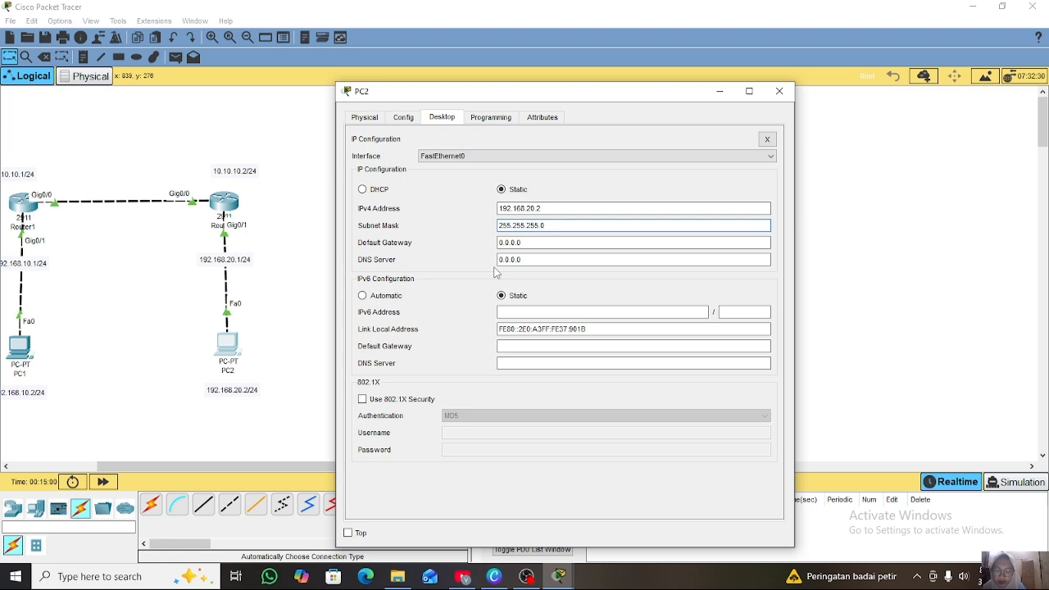
Set PC2's IPv4 default gateway to 192.168.20.1 and minimize the PC2 window
left_click(553, 242)
key("BackSpace")
key("BackSpace")
key("BackSpace")
key("BackSpace")
key("BackSpace")
type("192.168.20.1")
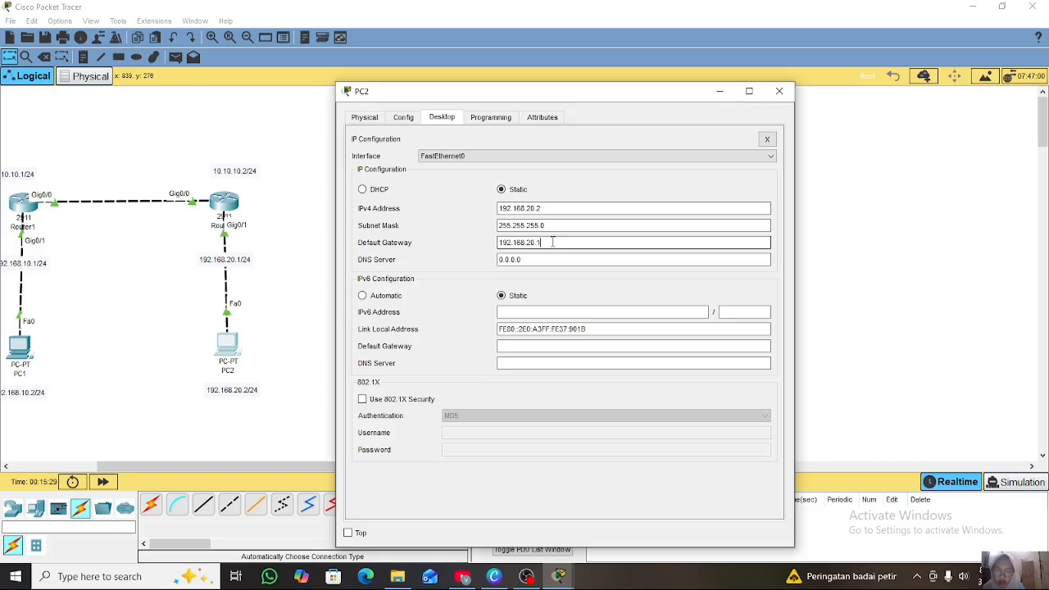
left_click(720, 91)
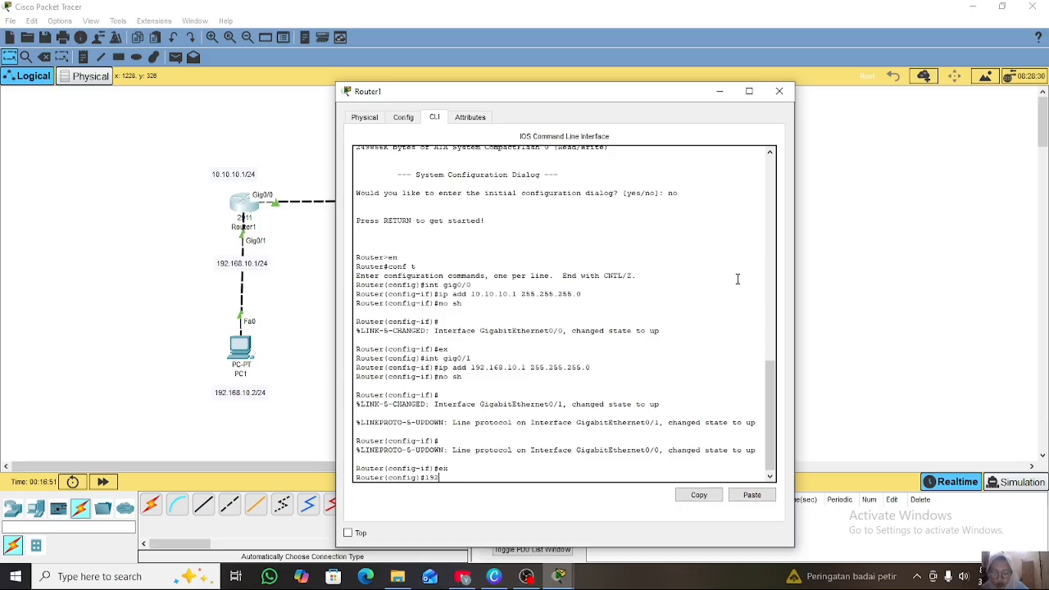
type("192.168.20.0")
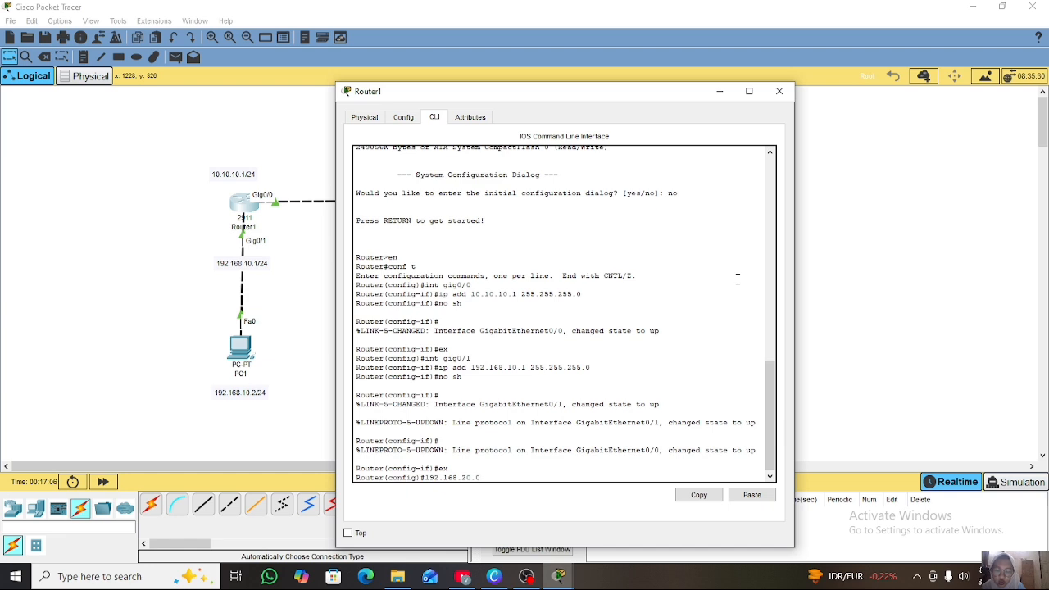
type("2")
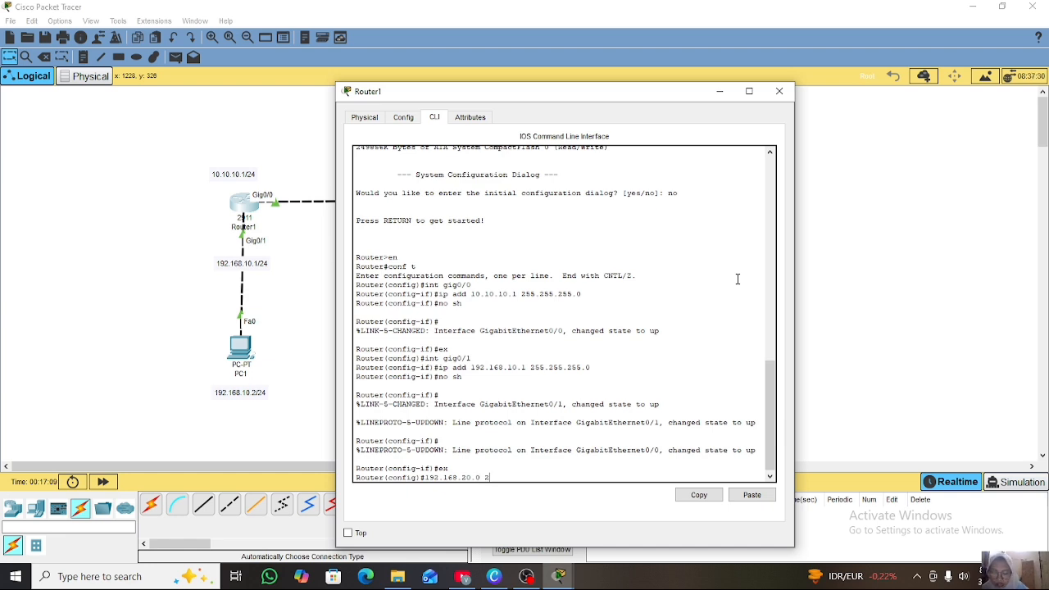
type("55.255.255.0")
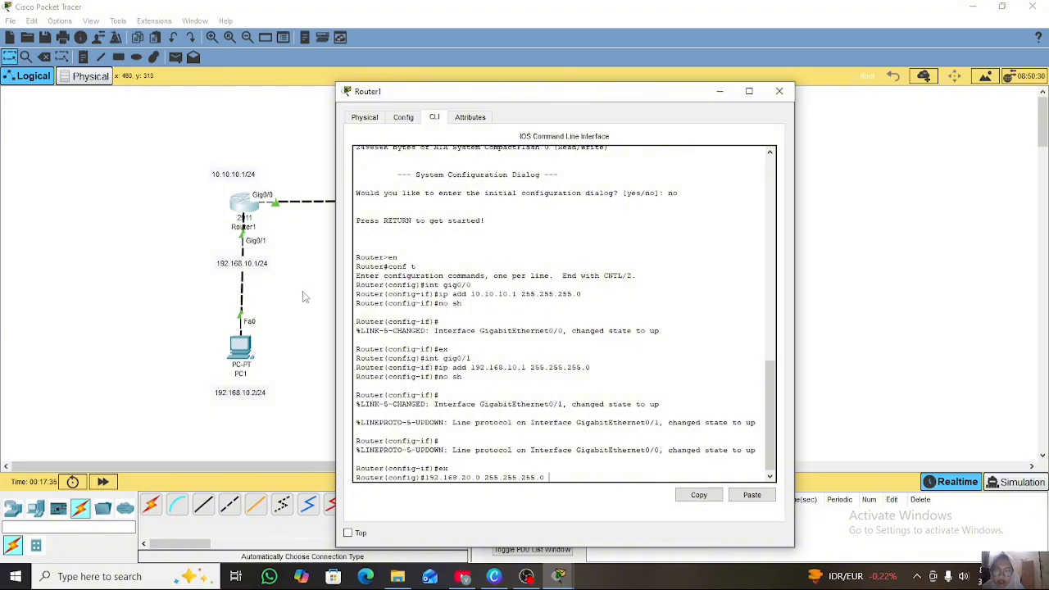
scroll(303, 291, "right", 5)
type("10.10.10.2/24")
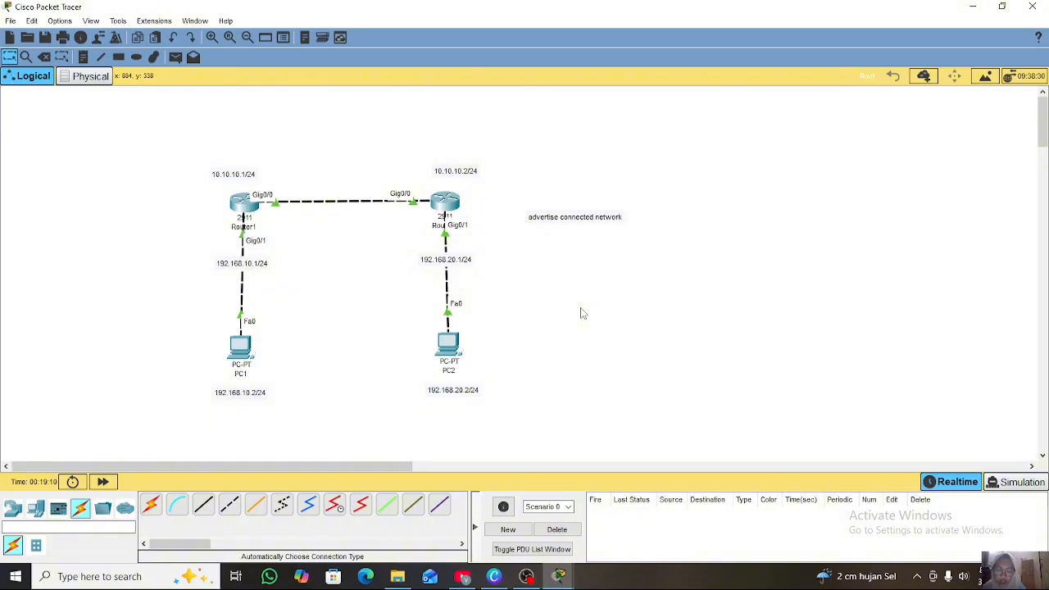
Display Router1's routing table with do sh ip route, examine its directly connected networks, and minimize the Router1 window
left_click(240, 203)
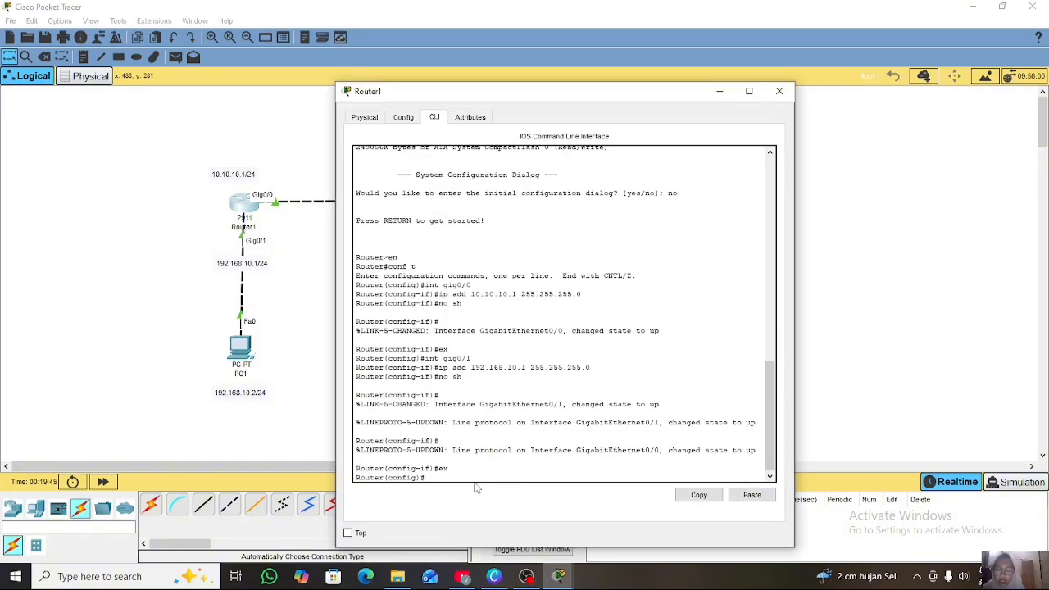
type("do sh ip route")
key("Return")
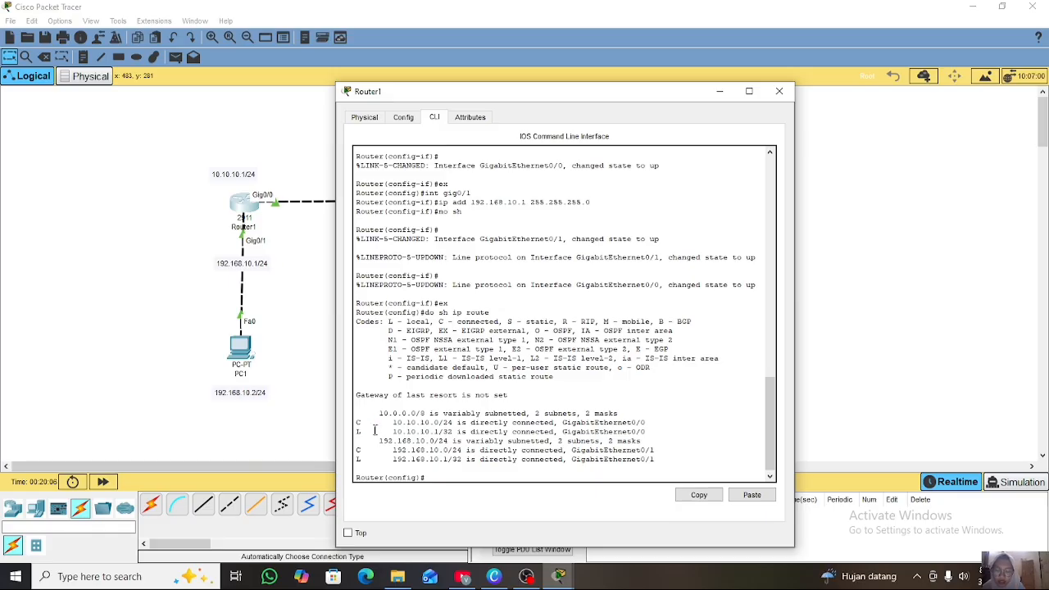
left_click_drag(389, 423, 451, 423)
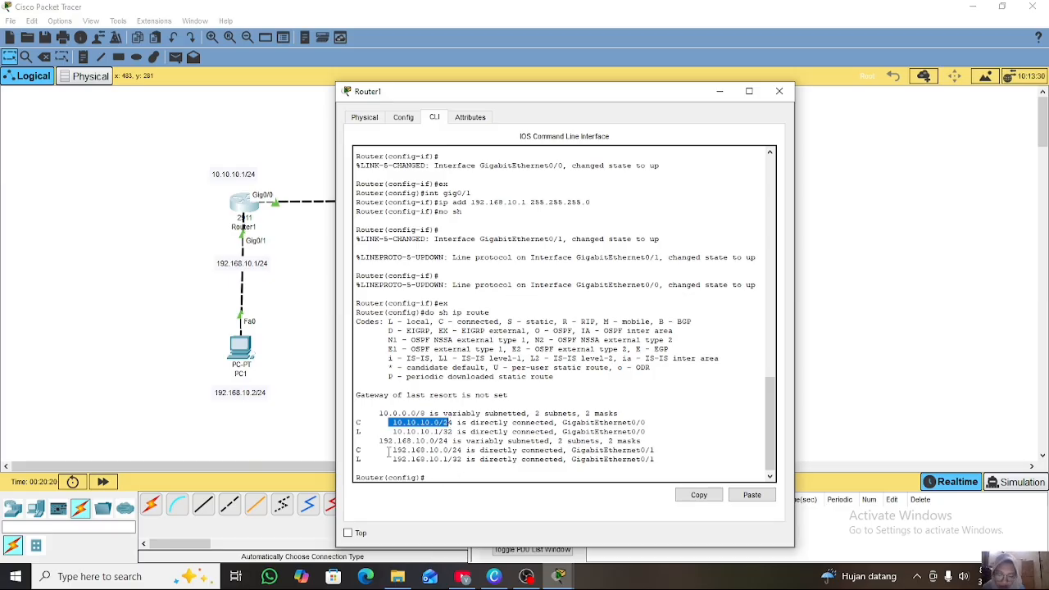
left_click_drag(393, 449, 450, 451)
left_click(496, 481)
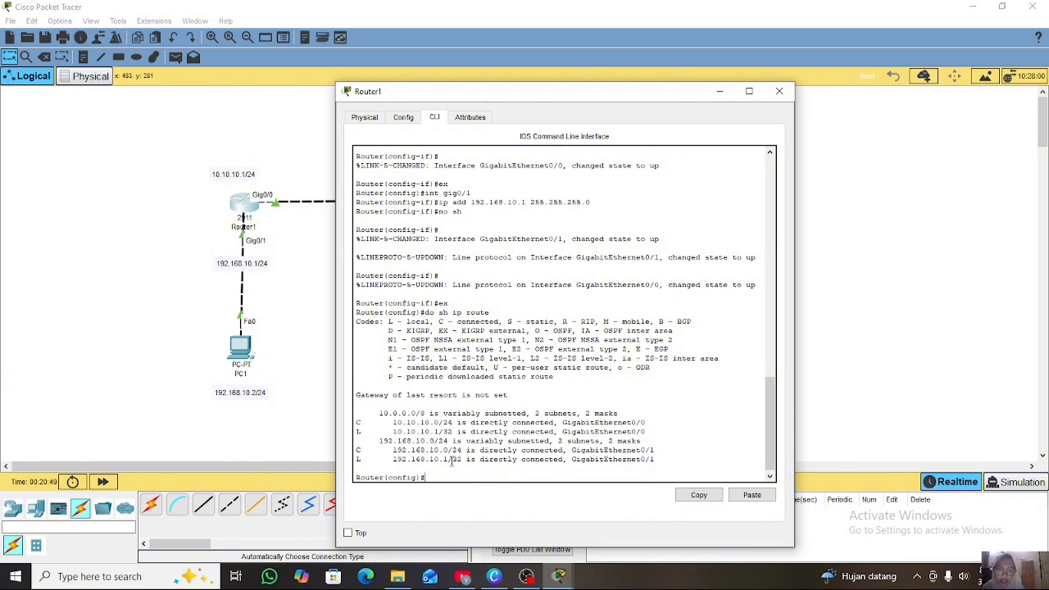
left_click_drag(394, 422, 453, 422)
left_click(719, 91)
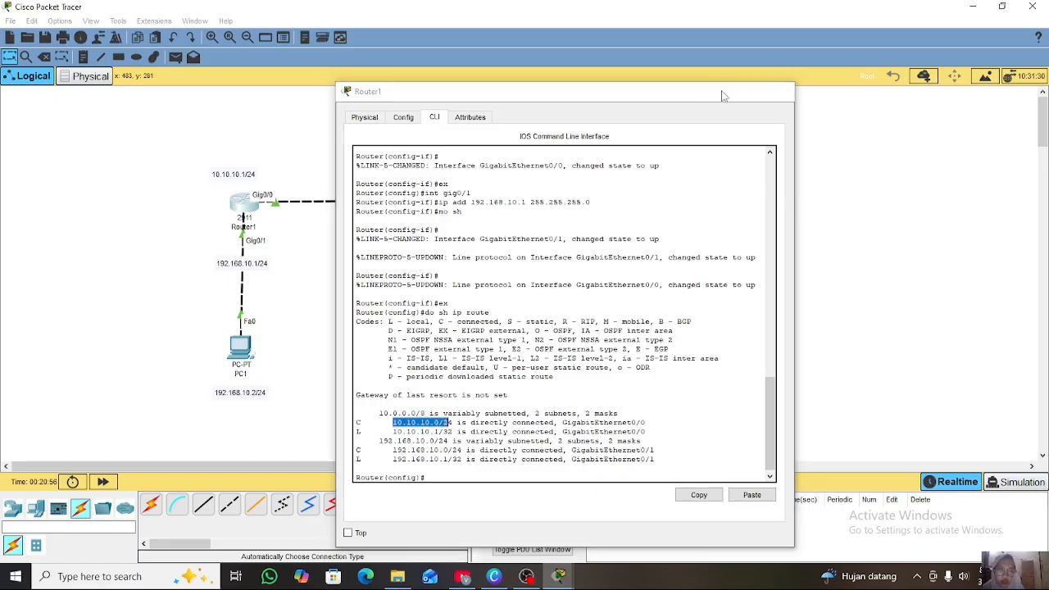
Place a note reading "gig0/0 = 10.10.10.0/24" above Router1 in the workspace
left_click(84, 57)
left_click(204, 137)
type("gig0/")
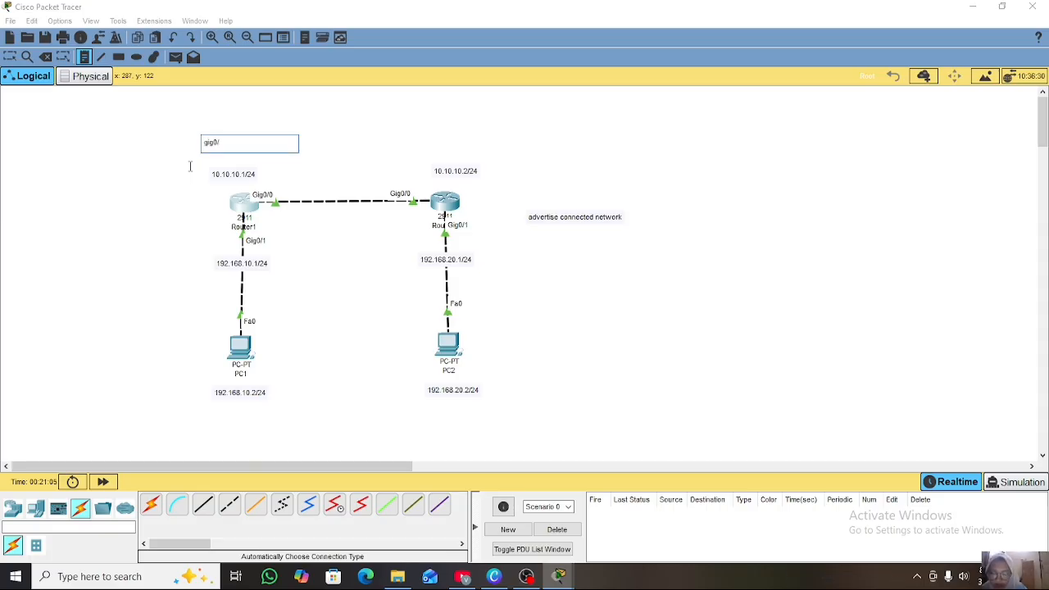
type("0 =")
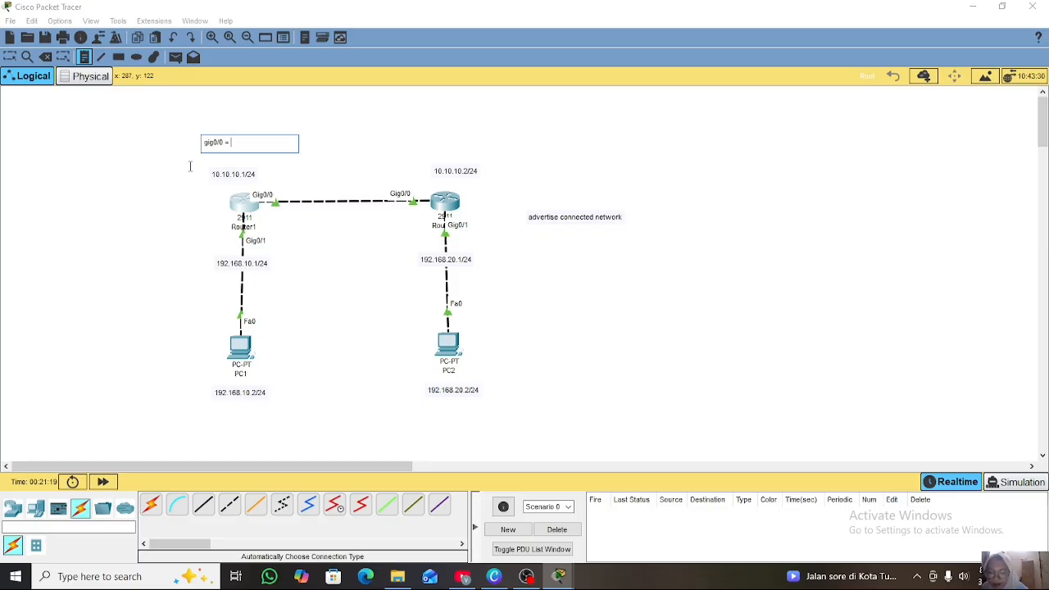
type(" 10.10.10.0/24")
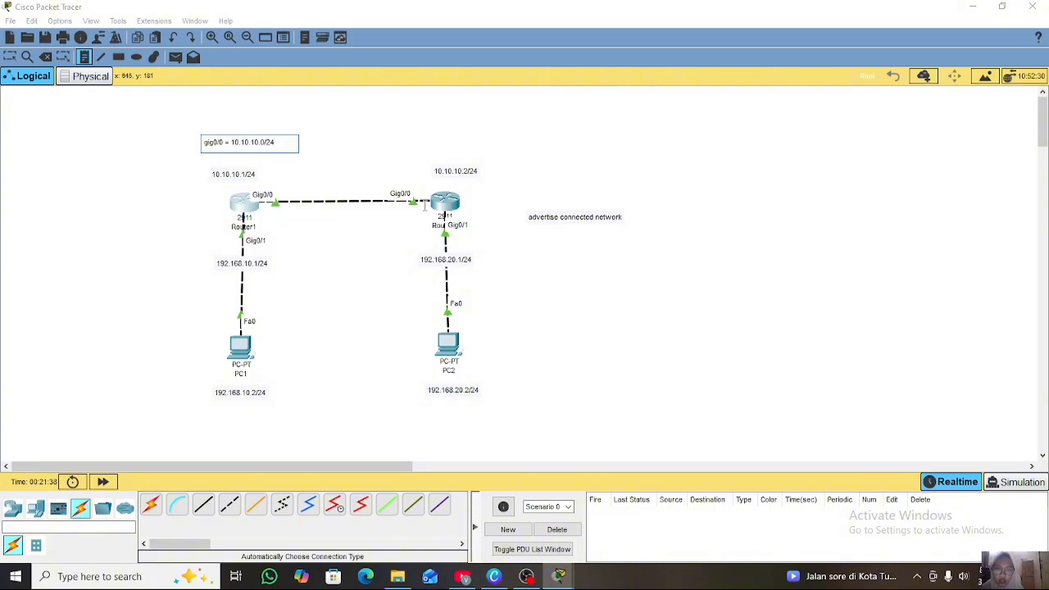
left_click(10, 57)
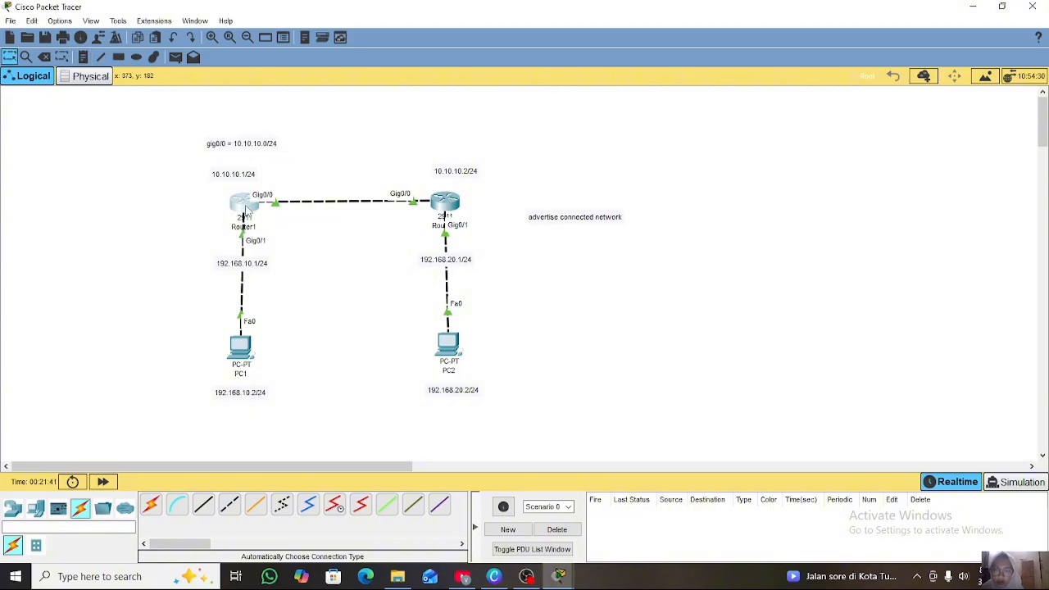
Check Router1's gig0/1 network in its routing table and add the line "gig0/1 = 192.168.10.0/24" to the note above Router1
left_click(248, 209)
left_click_drag(388, 450, 465, 450)
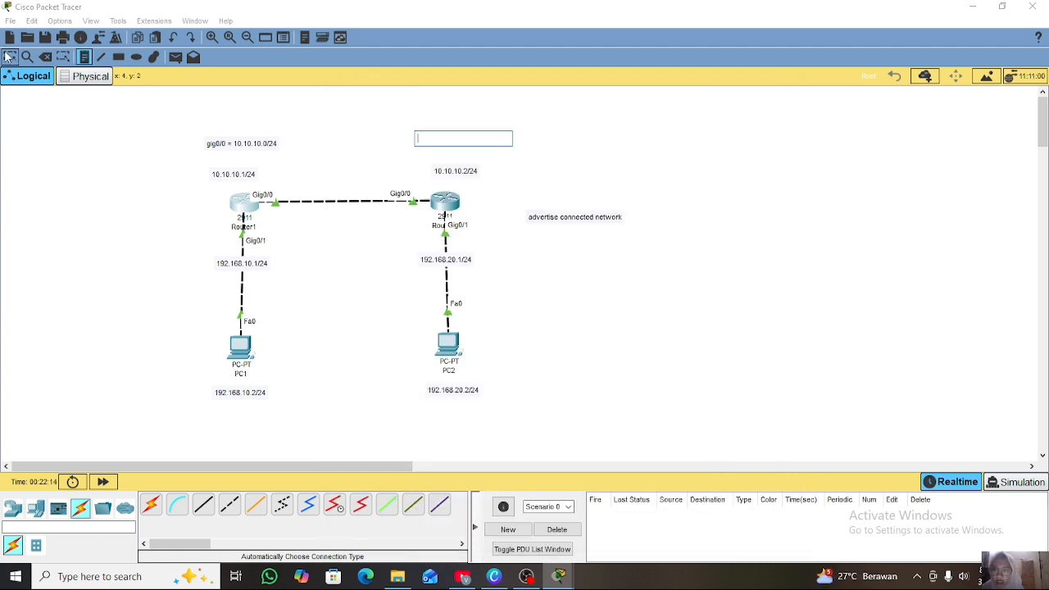
left_click(9, 56)
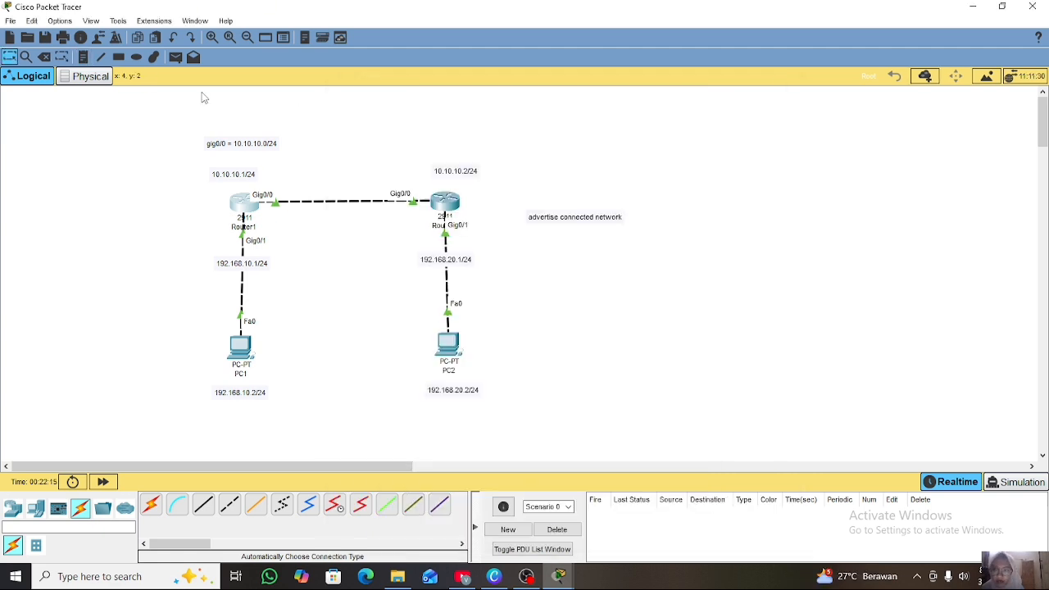
double_click(270, 146)
key("Return")
key("Return")
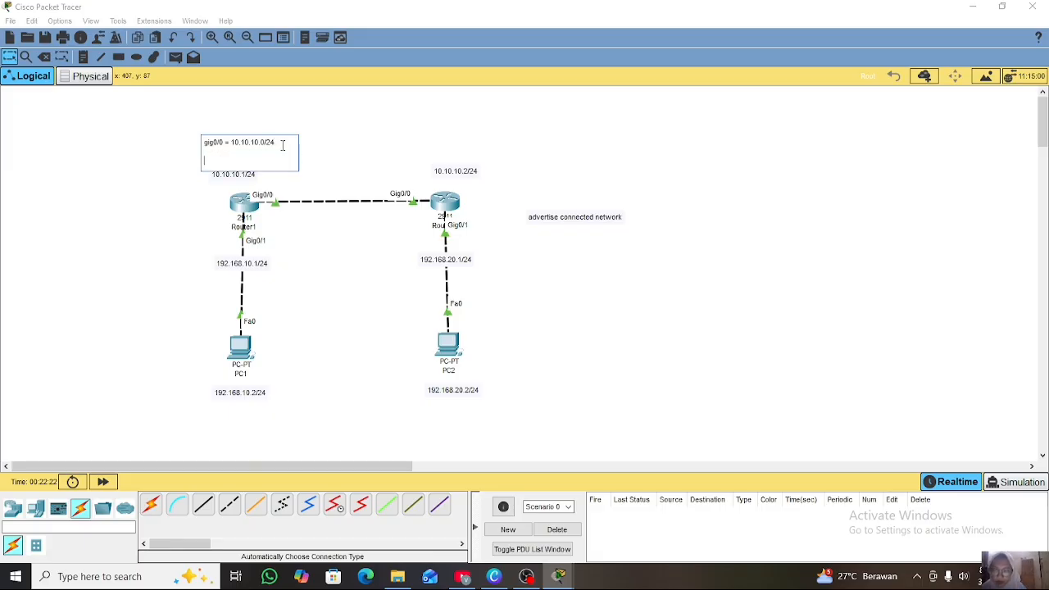
type("gig")
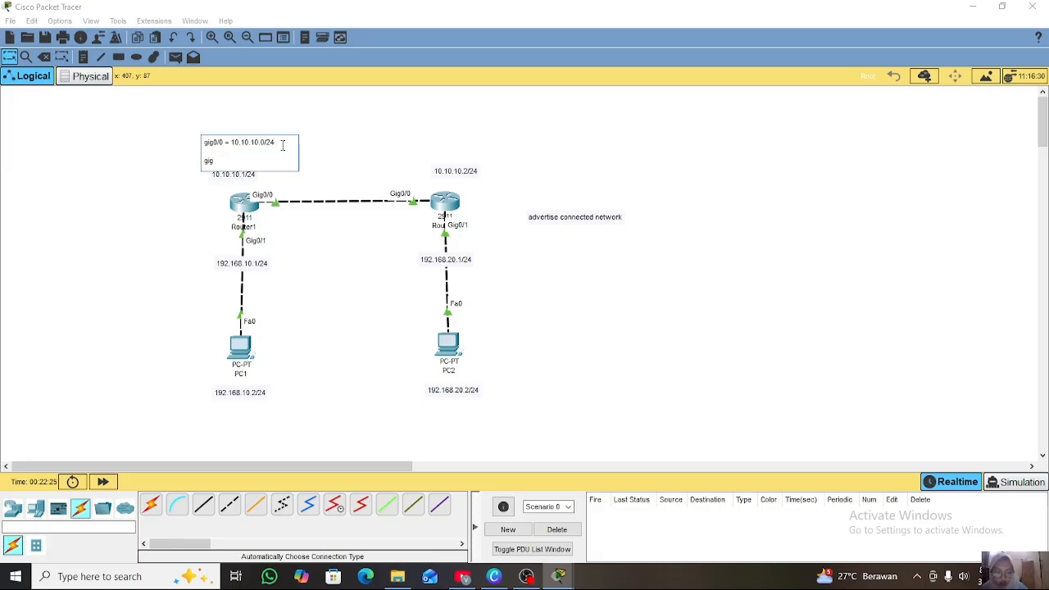
type("0/1")
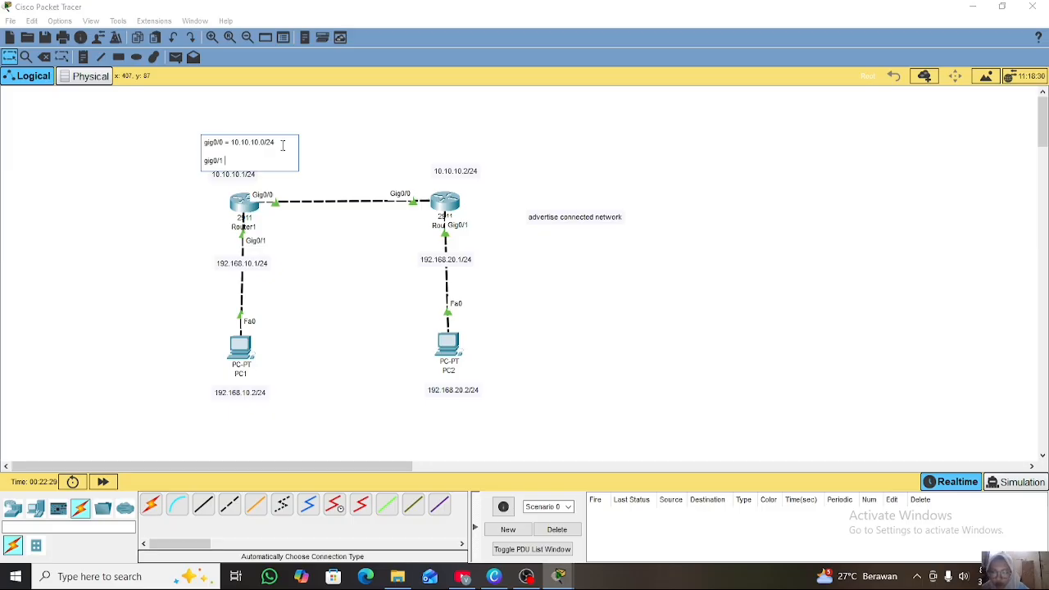
key("Return")
type("=")
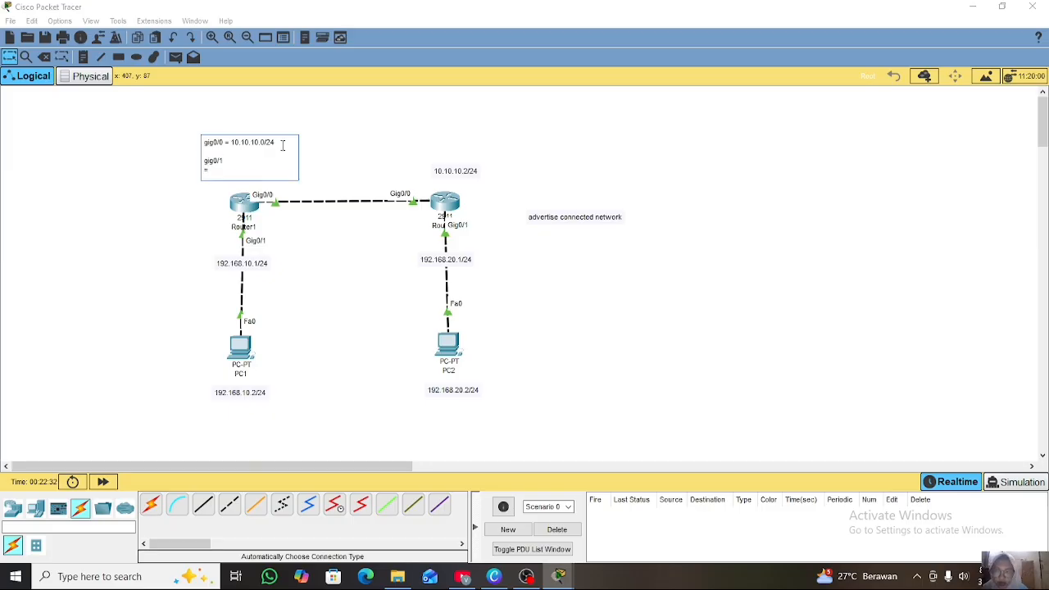
key("BackSpace")
key("BackSpace")
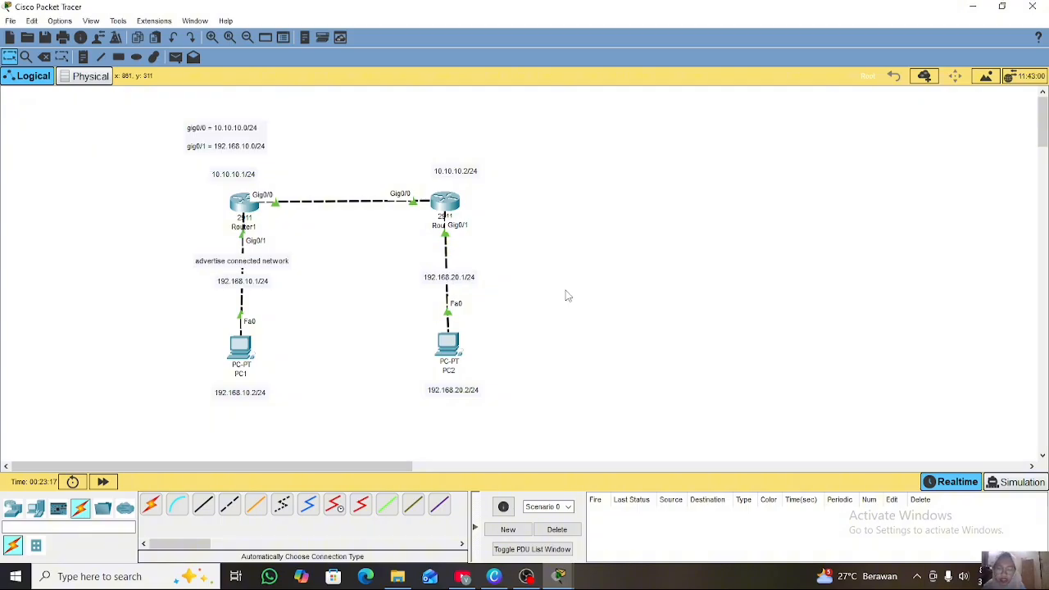
Open Router2's command line and enter global configuration mode with en and conf t
left_click(447, 204)
key("Return")
type("en")
key("Return")
type("conf t")
key("Return")
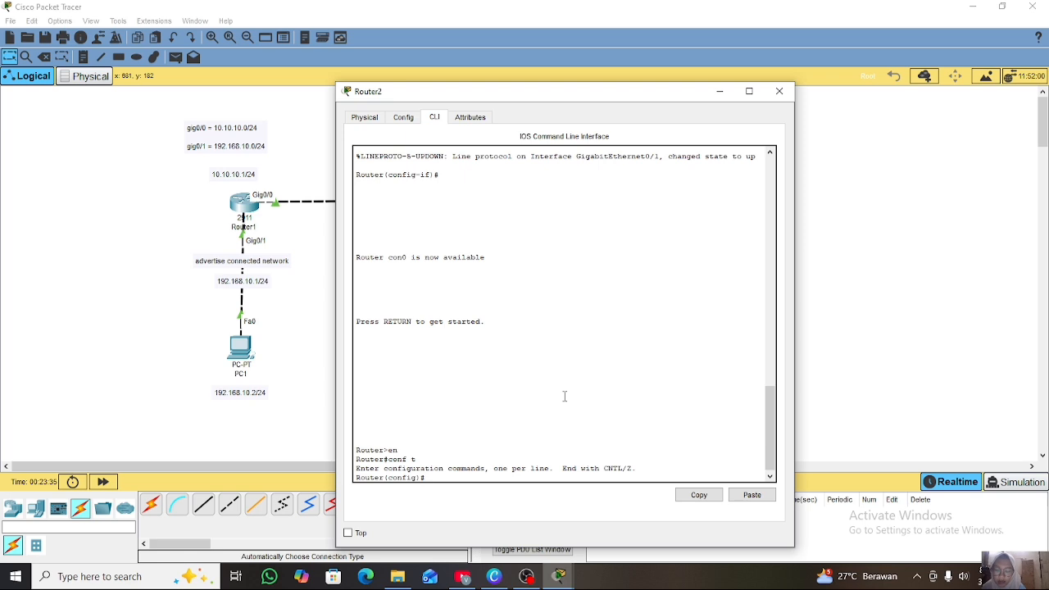
Display Router2's routing table with do sh ip route, examine its directly connected networks, and minimize the Router2 window
type("do sh ip route")
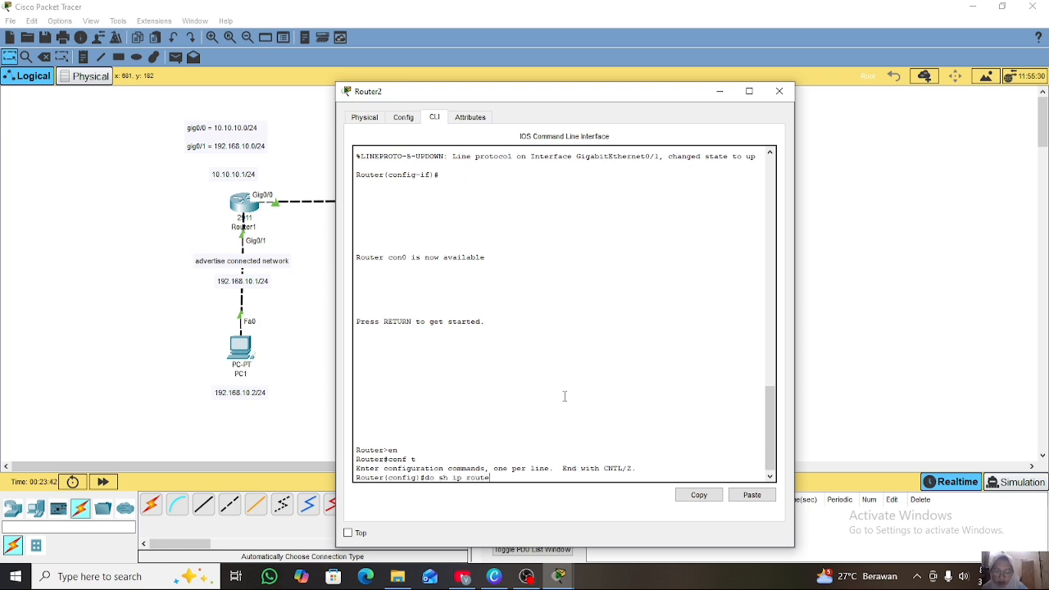
key("Return")
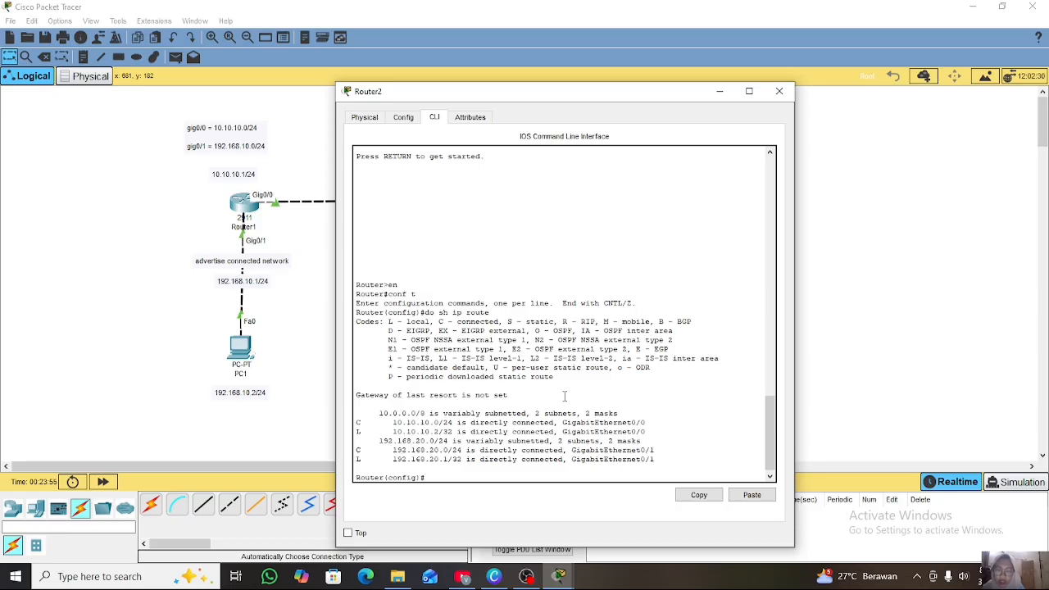
left_click_drag(357, 423, 372, 423)
left_click(368, 443)
left_click_drag(391, 422, 453, 423)
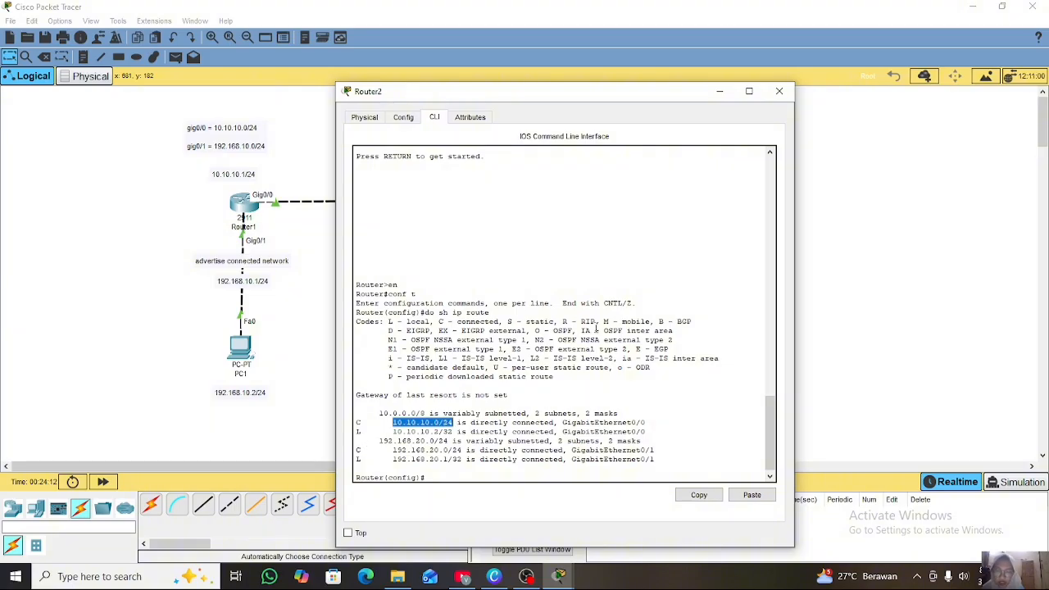
left_click(719, 91)
Place a note above Router2 reading "gig0/0 = 10.10.10.0/24" with a second line starting "gig0/1 ="
left_click(83, 57)
left_click(422, 123)
type("gig0/0")
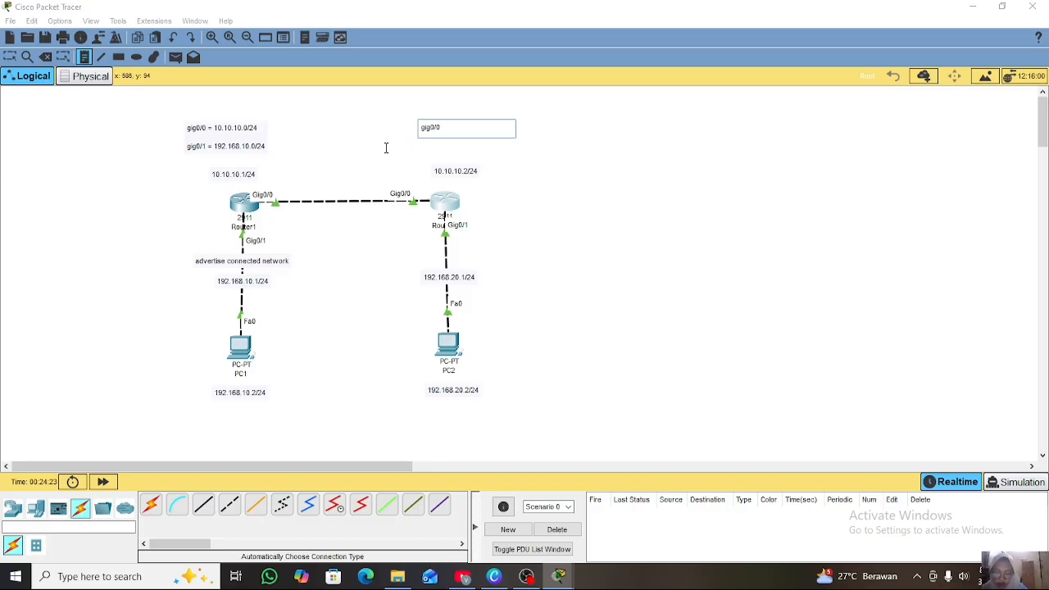
type(" = 10.10.10.0/24")
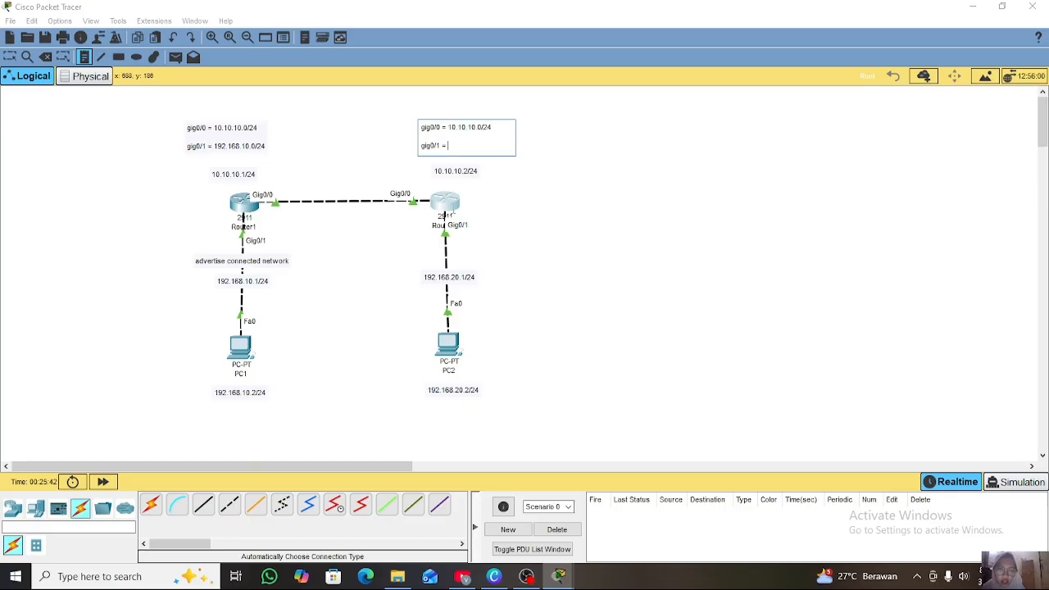
left_click(14, 60)
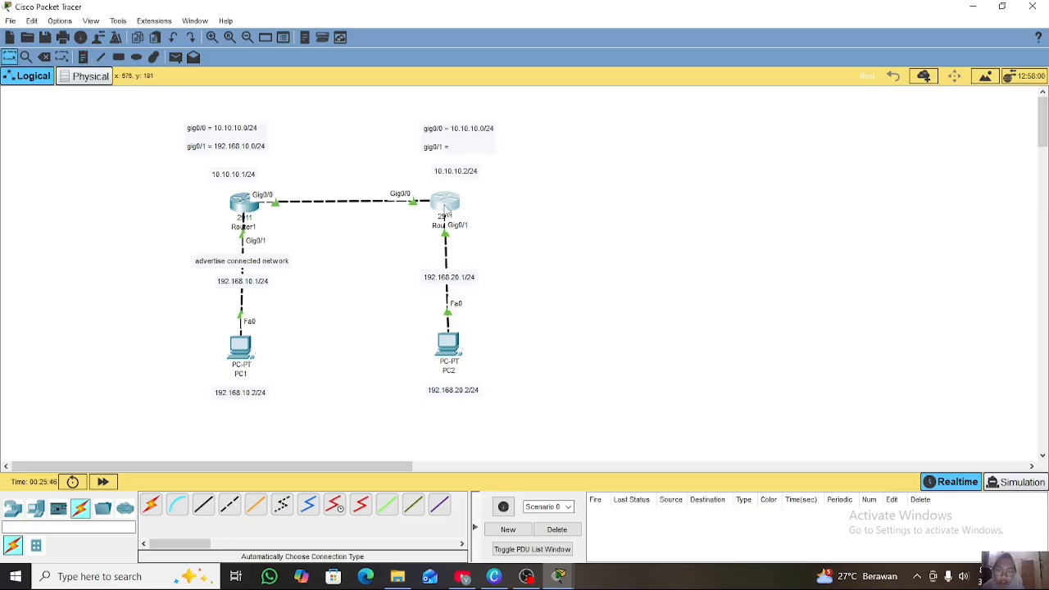
Check Router2's gig0/1 network in its routing table and complete the note's second line as "gig0/1 = 192.168.20.0/24"
left_click(445, 202)
left_click_drag(389, 450, 462, 451)
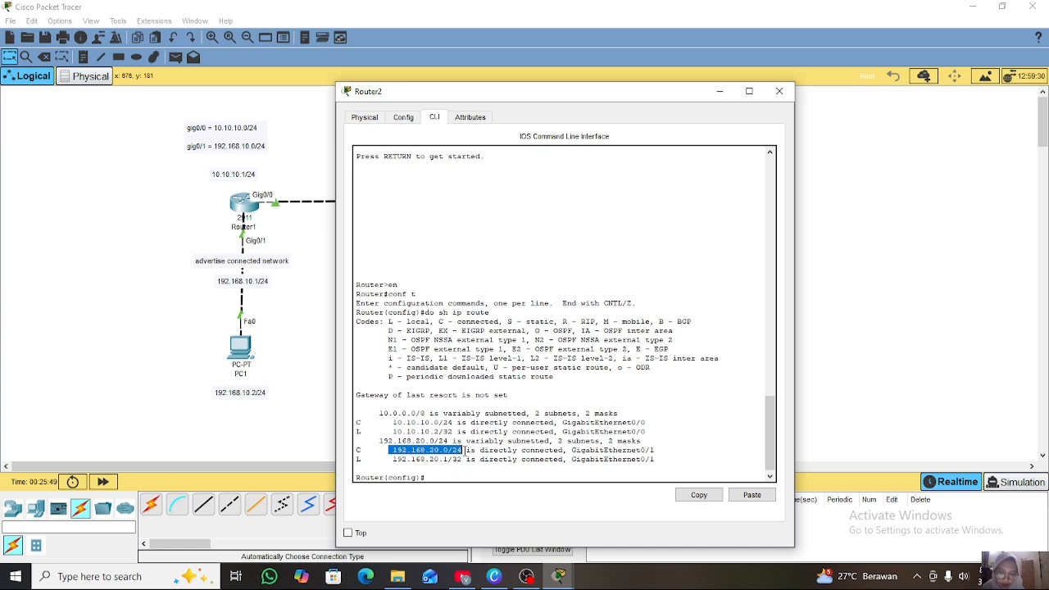
left_click(720, 91)
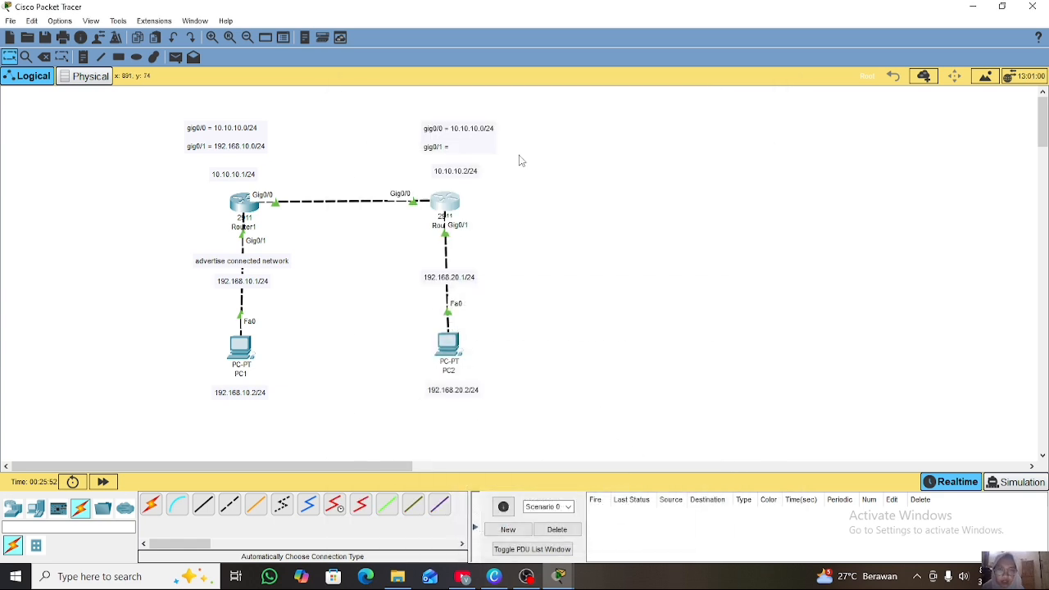
left_click(459, 145)
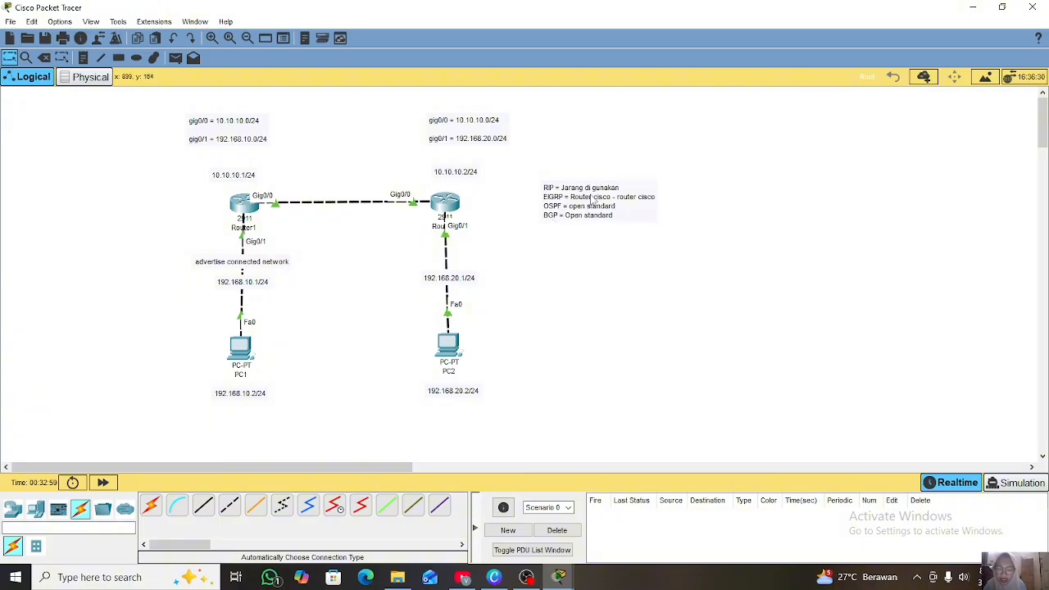
Open Router1's command line and enter global configuration mode with en and conf t
left_click(243, 205)
left_click(516, 438)
key("Return")
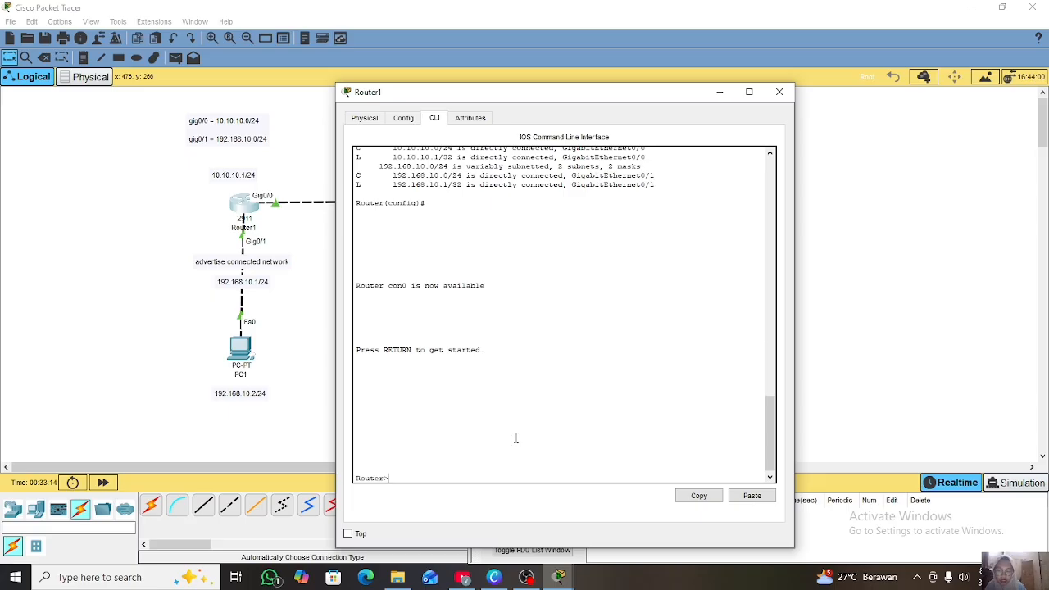
type("en")
key("Return")
type("co")
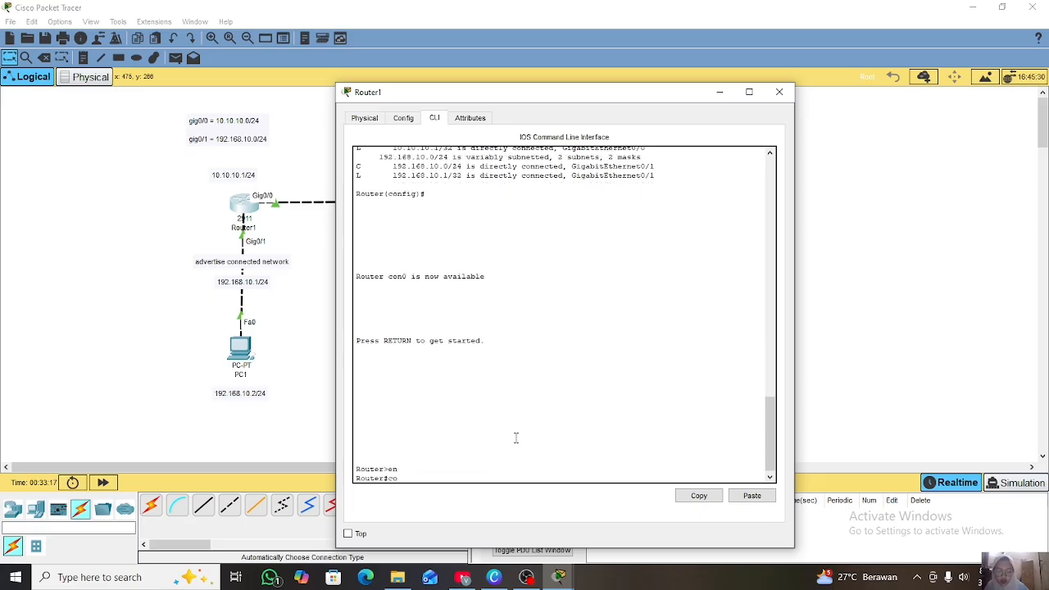
type("nf t")
key("Return")
Check the autonomous system number range with router eigrp ? and start EIGRP on Router1 with router eigrp 10
type("router eigrp")
key("Return")
type("router ei")
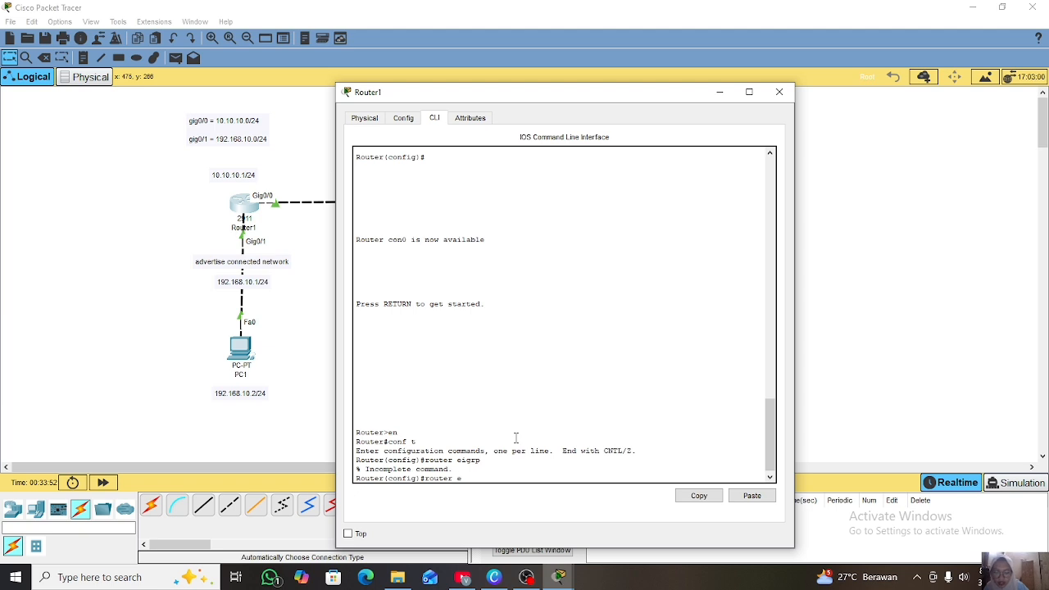
type("grp ")
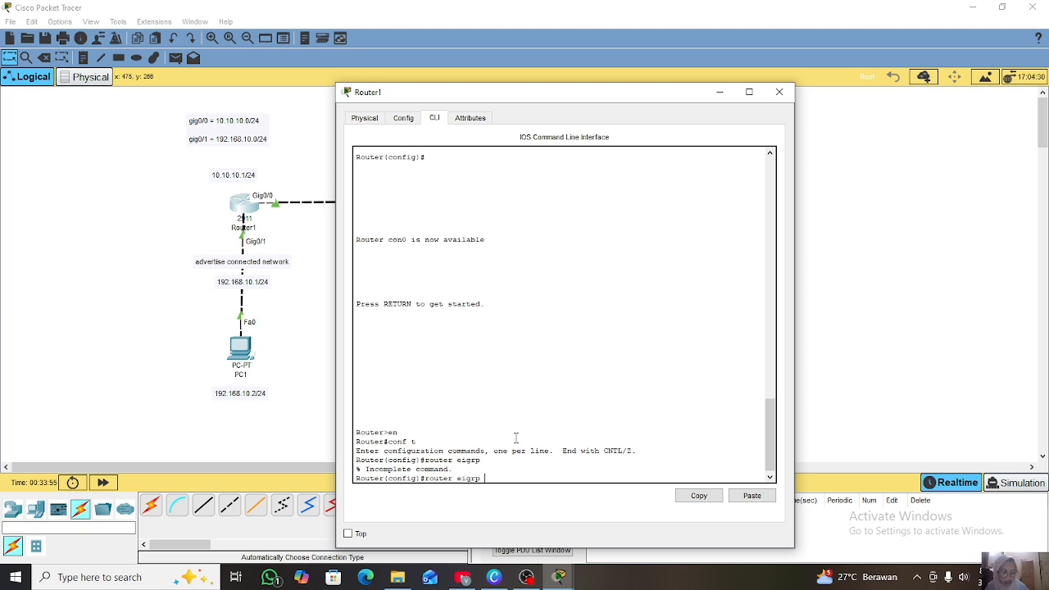
type("?")
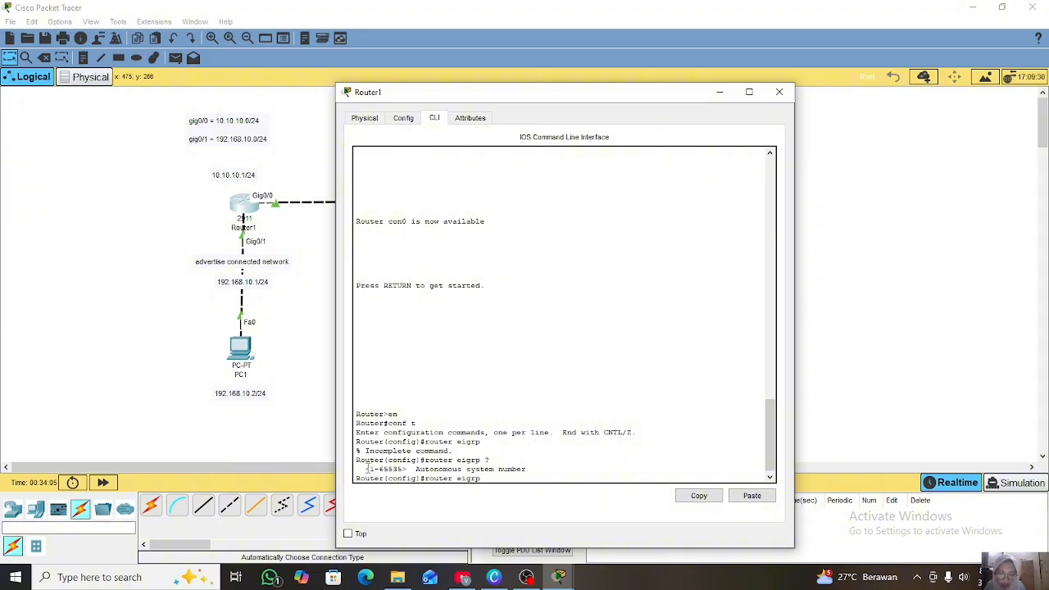
left_click_drag(366, 469, 405, 468)
left_click(595, 470)
type("10")
key("Return")
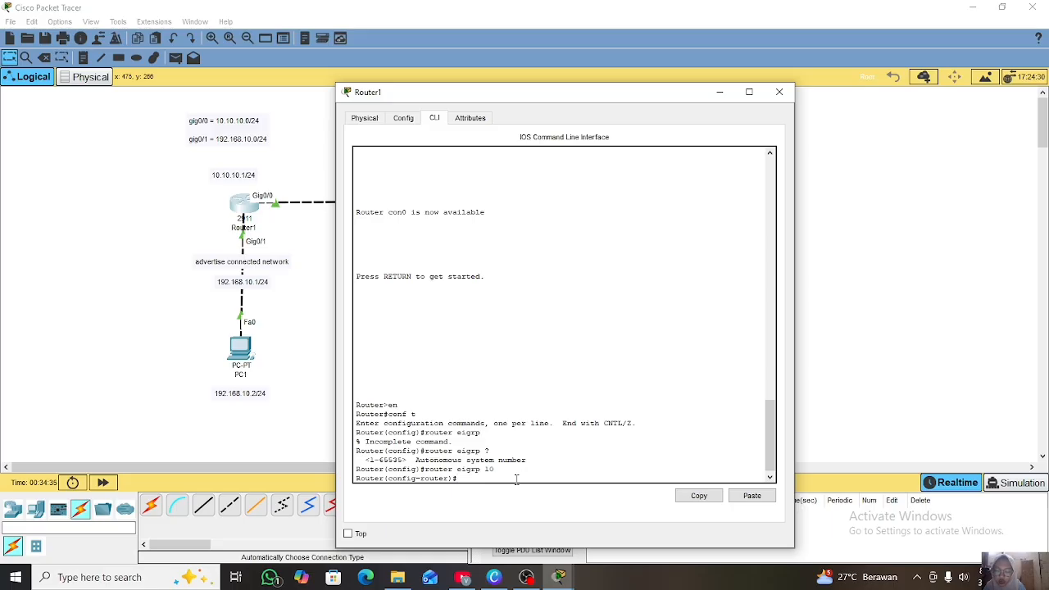
Advertise networks 10.10.10.0 and 192.168.10.0 in Router1's EIGRP process and minimize the Router1 window
type("network")
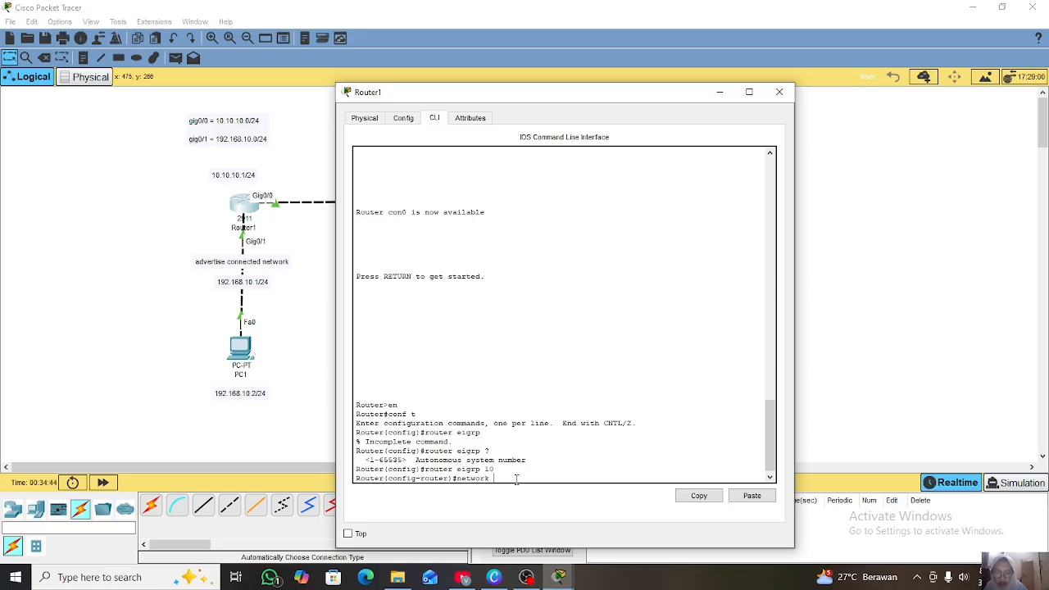
type(" 10.10.10.0")
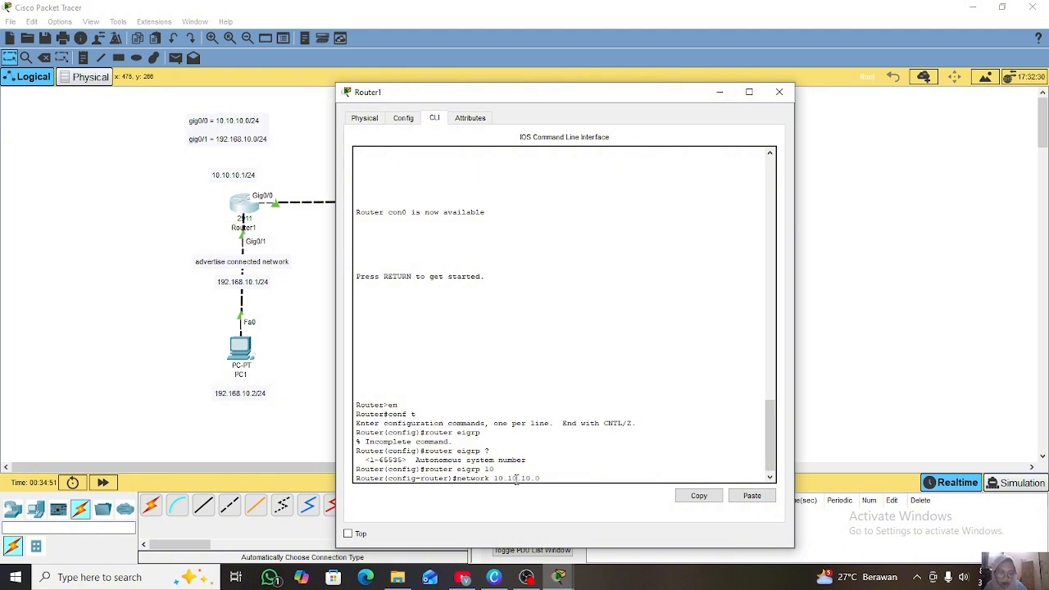
key("Return")
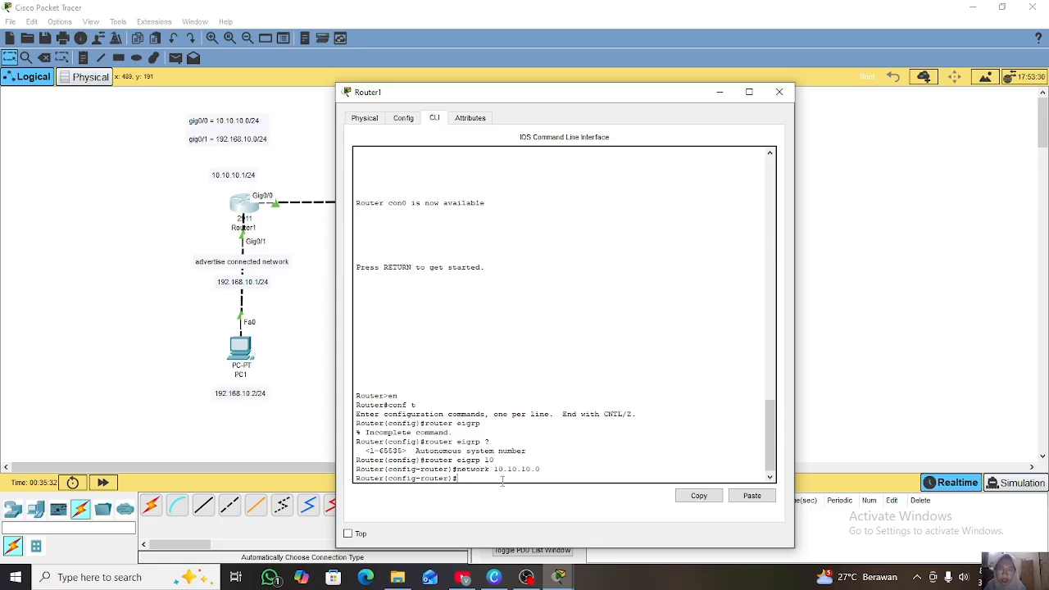
type("network")
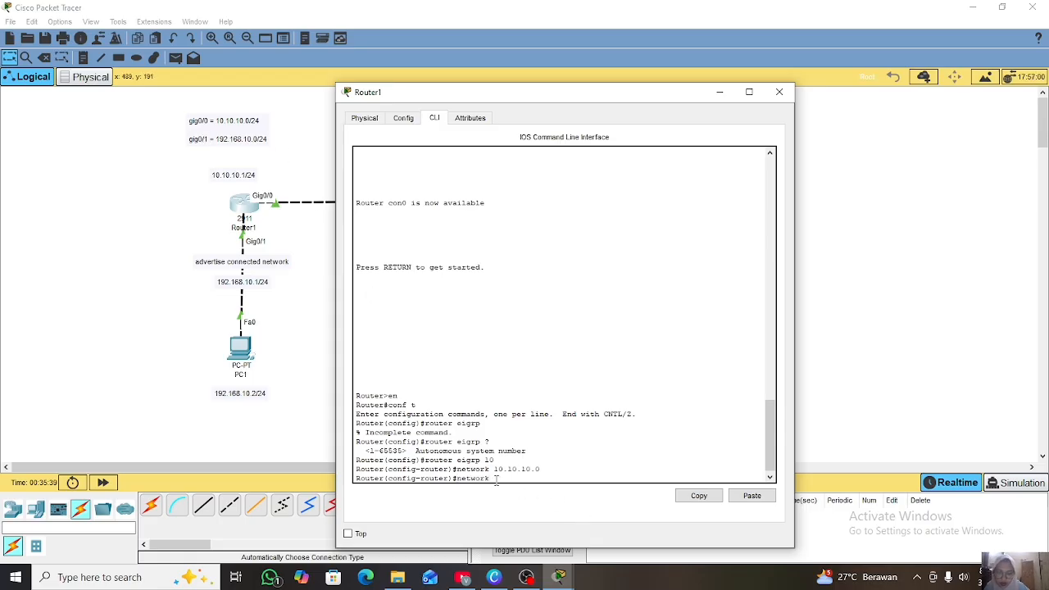
type(" 192.1")
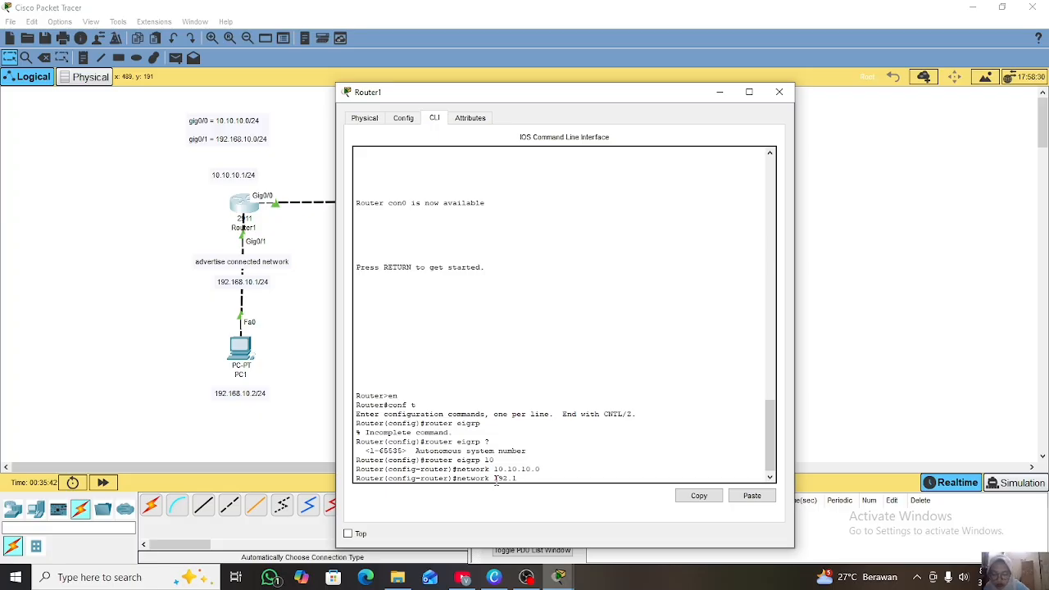
type("68.1")
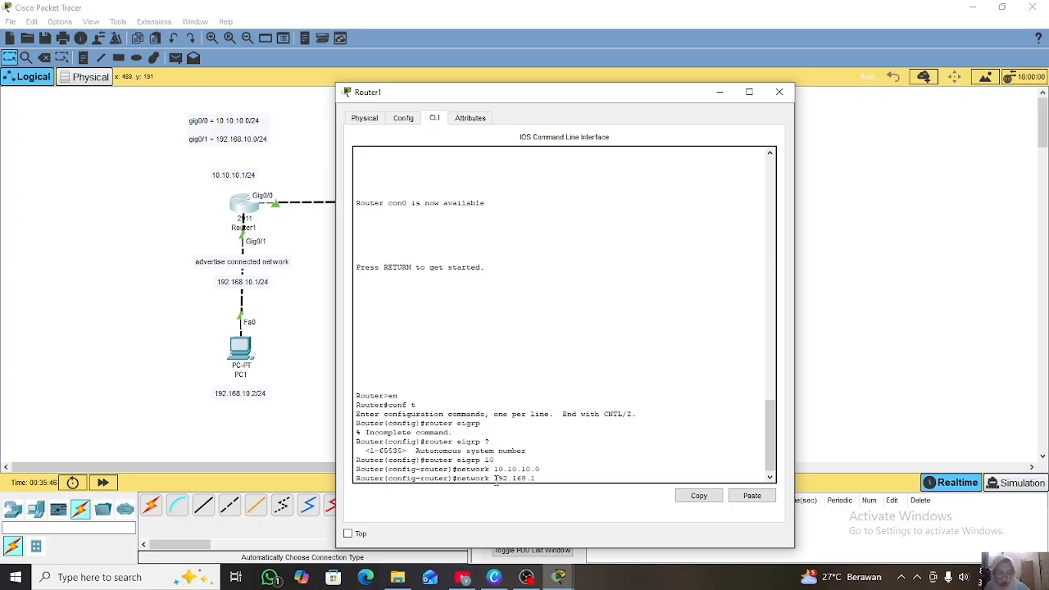
type("0.0")
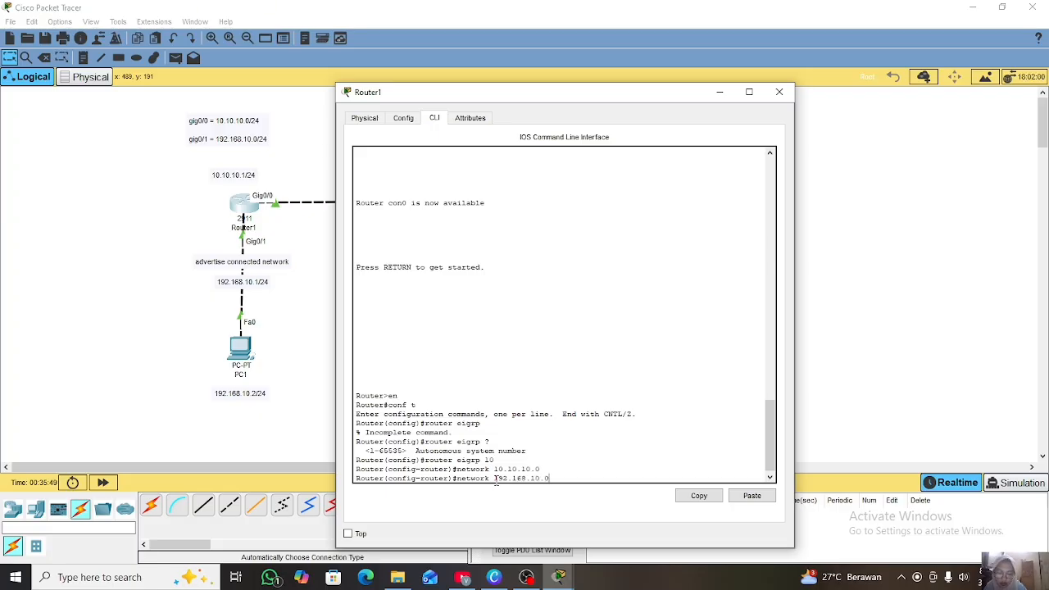
key("Return")
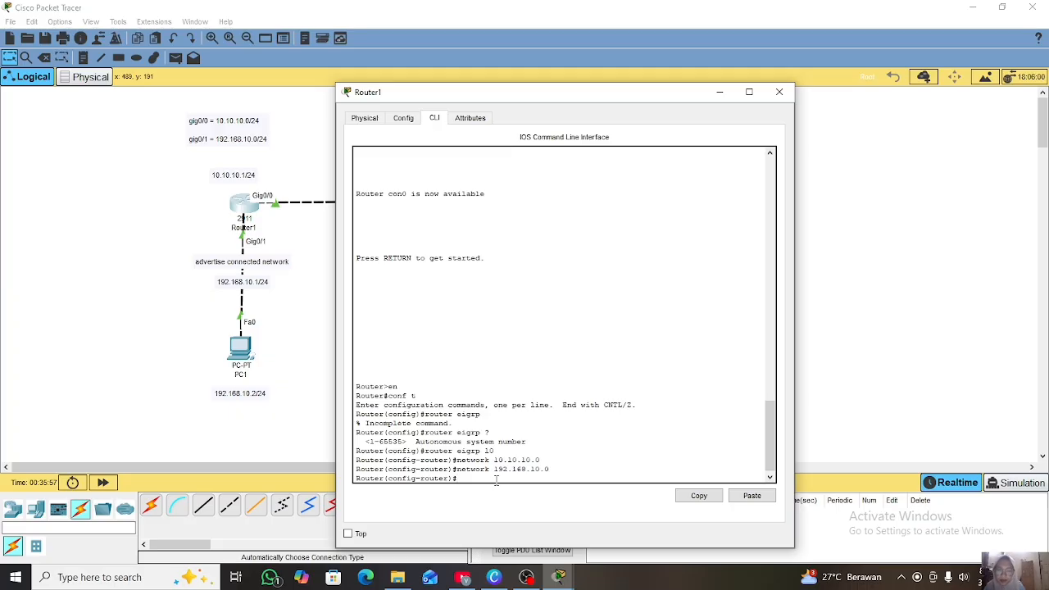
left_click(719, 92)
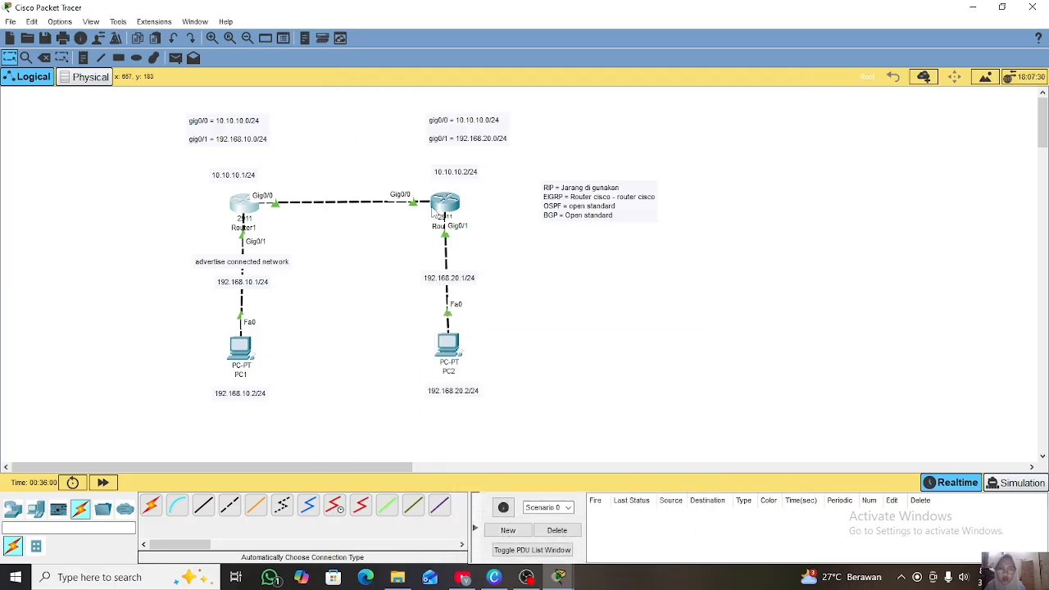
Open Router2's command line and enter global configuration mode with en and conf t
left_click(445, 215)
scroll(309, 329, "right", 5)
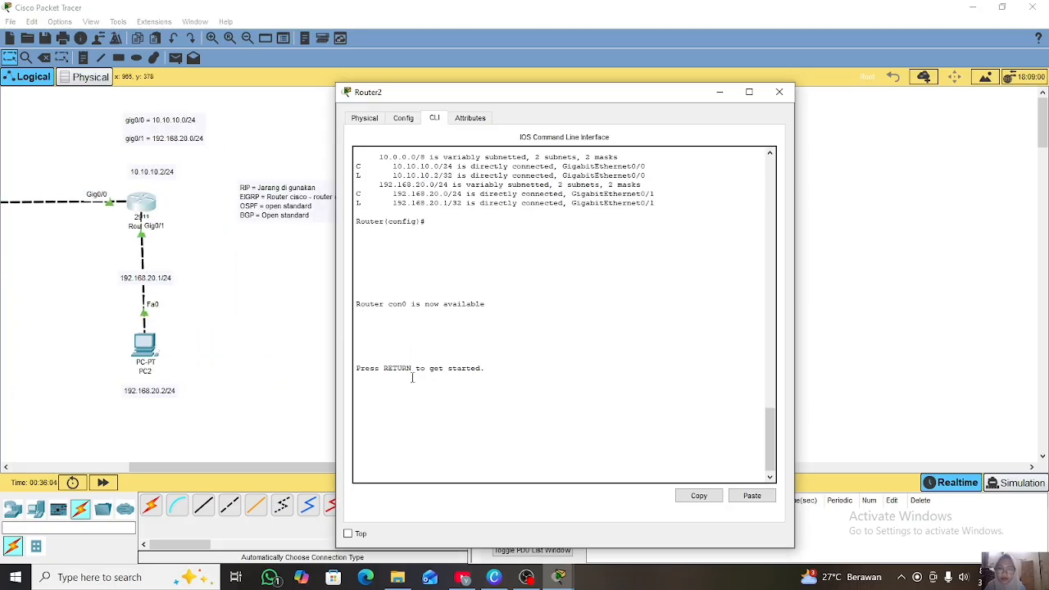
key("Return")
type("en")
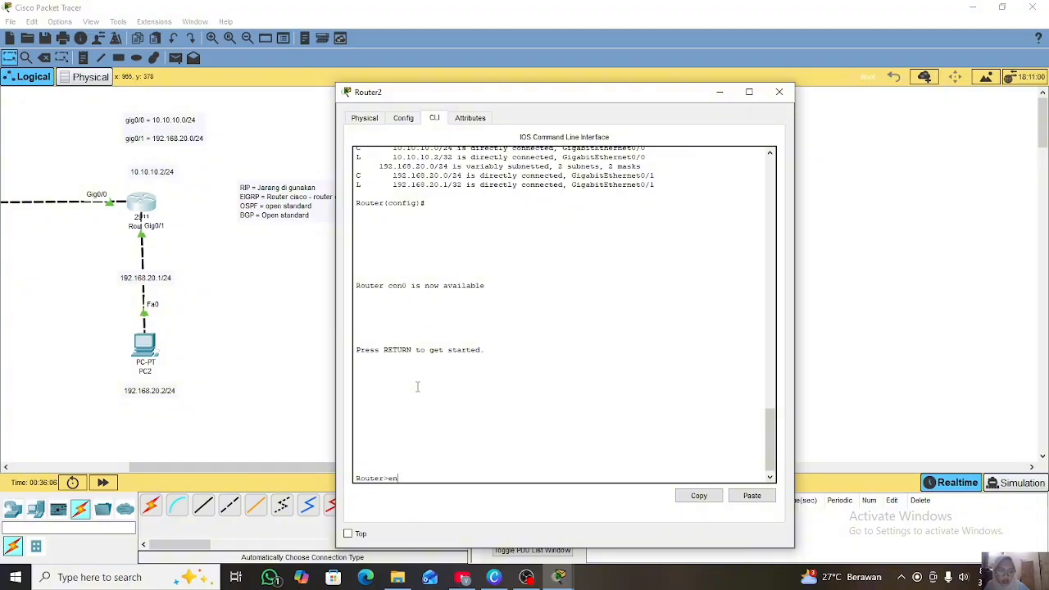
key("Return")
type("conf t")
key("Return")
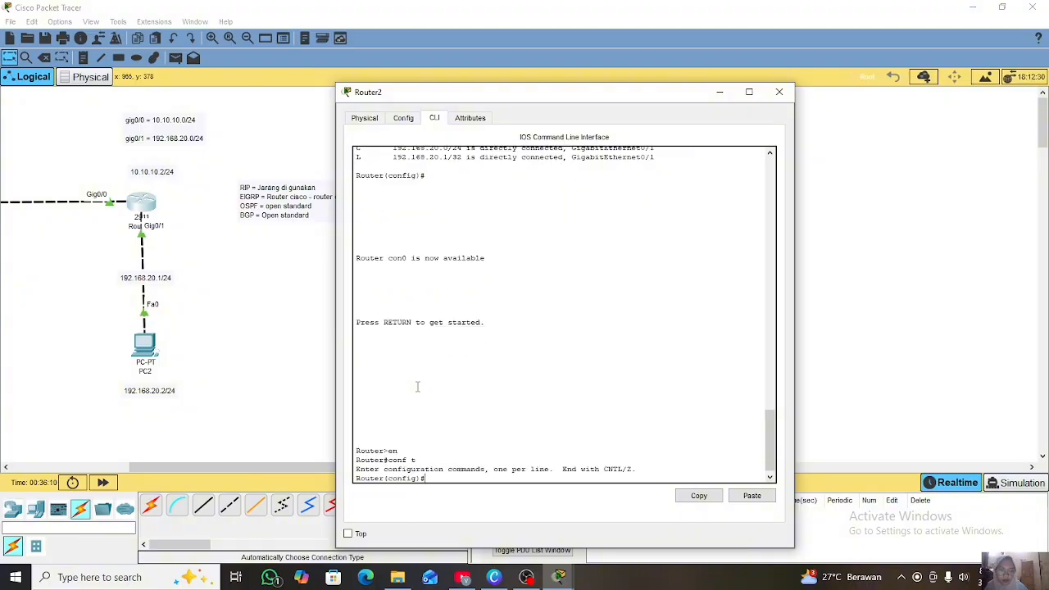
Look up the EIGRP number range with router eigrp ? and start EIGRP on Router2 with router eigrp 10
type("rou")
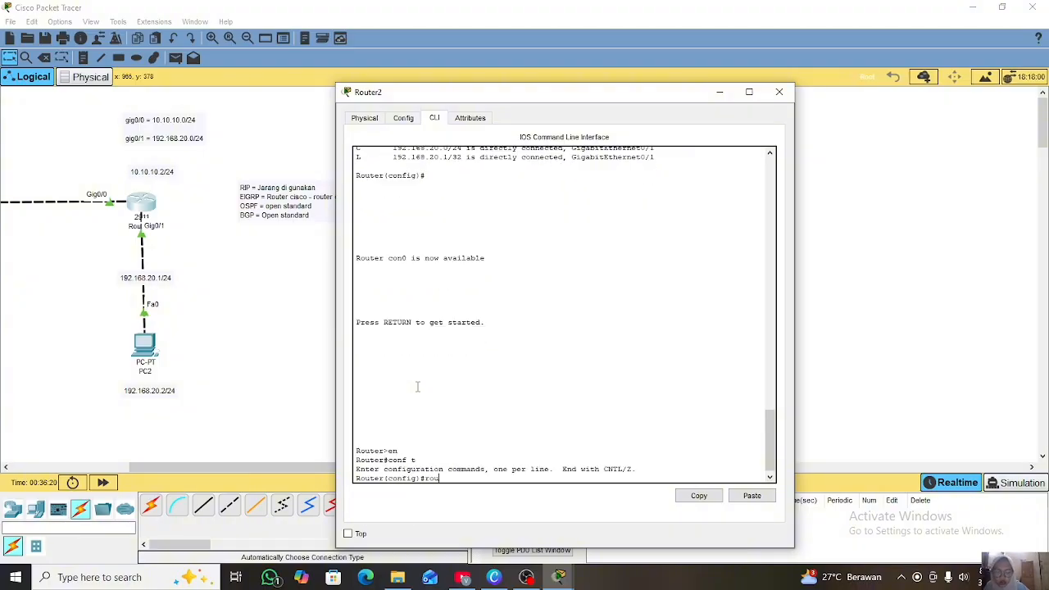
type("ter eigrp ?")
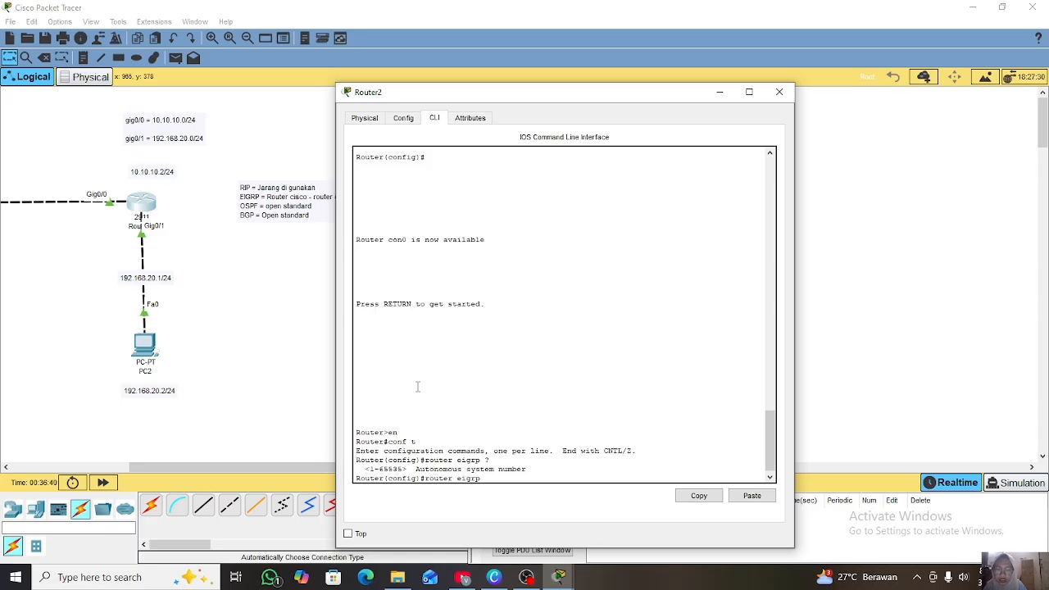
type("10")
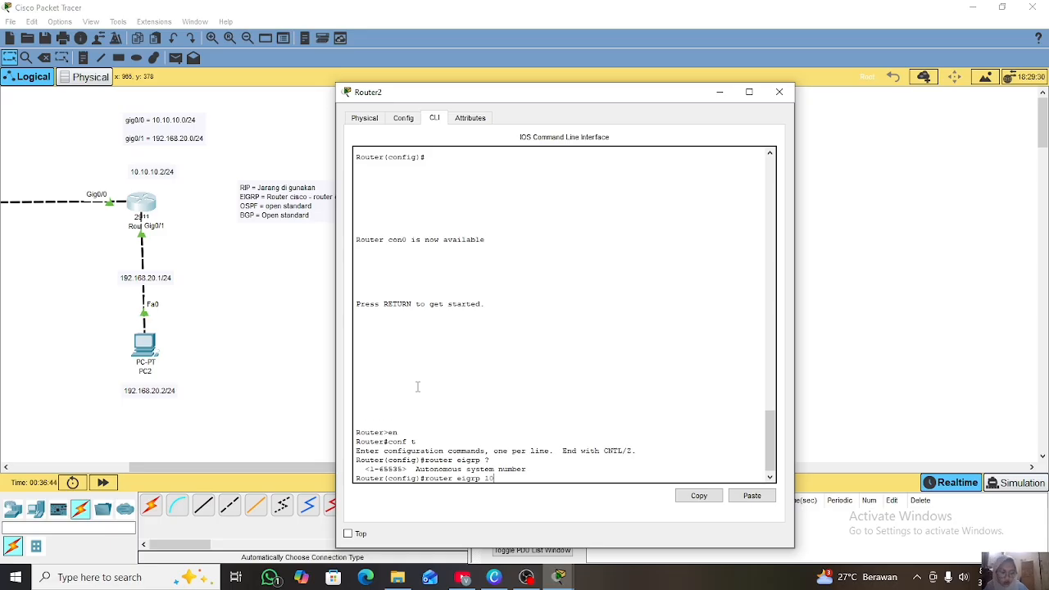
key("Return")
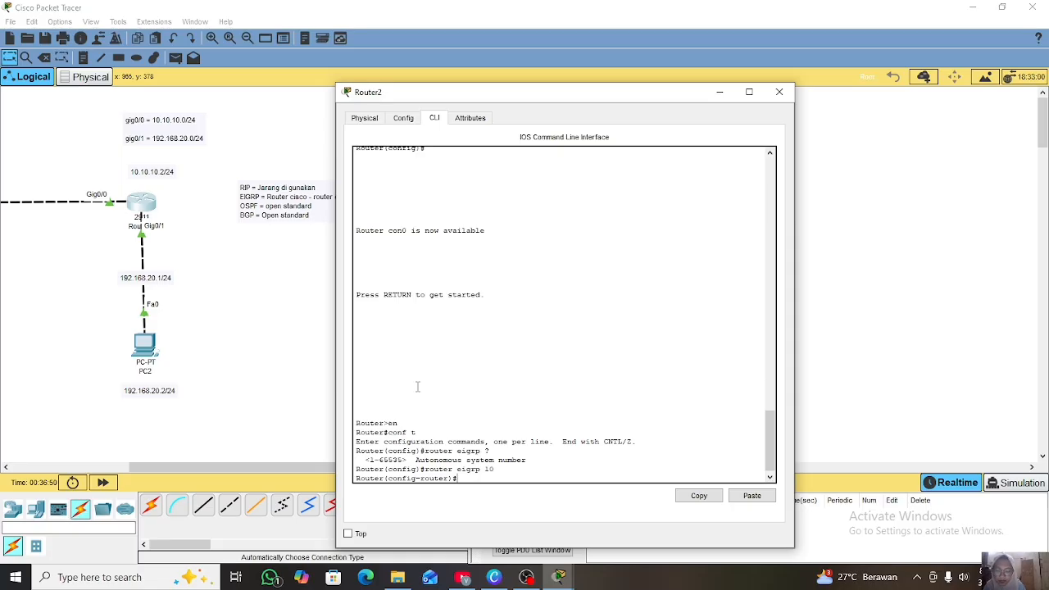
Advertise network 10.10.10.0 in Router2's EIGRP process and return to a clean configuration prompt
type("network 10.10.10")
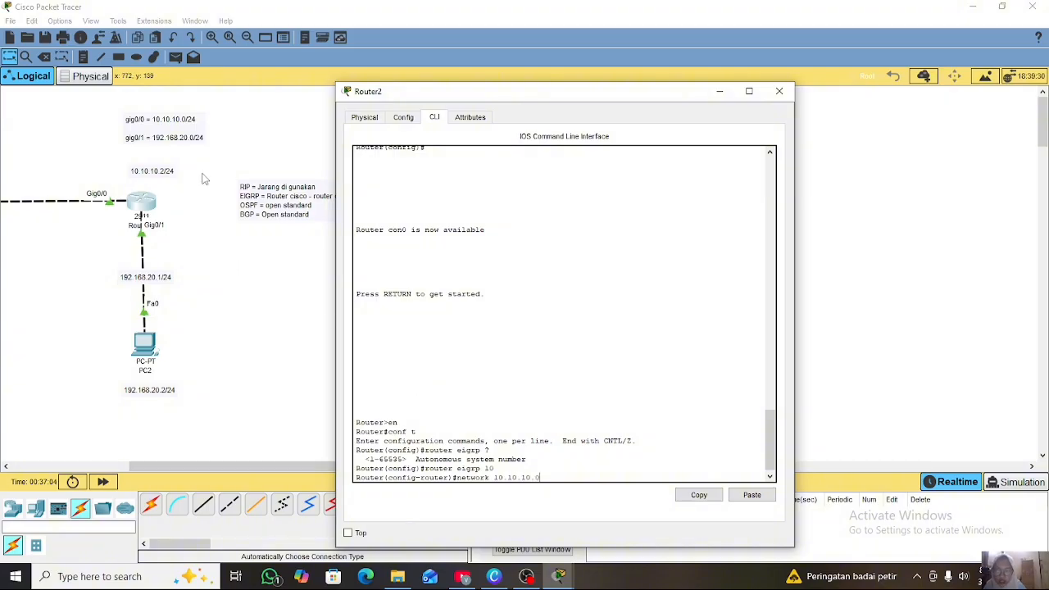
type(".0")
key("Return")
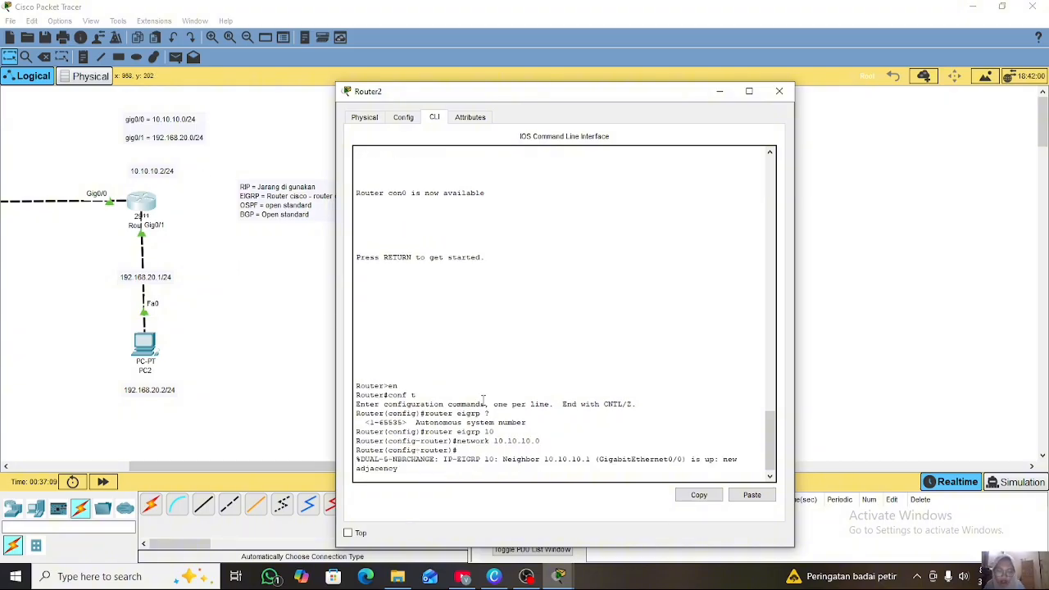
key("Return")
key("Return")
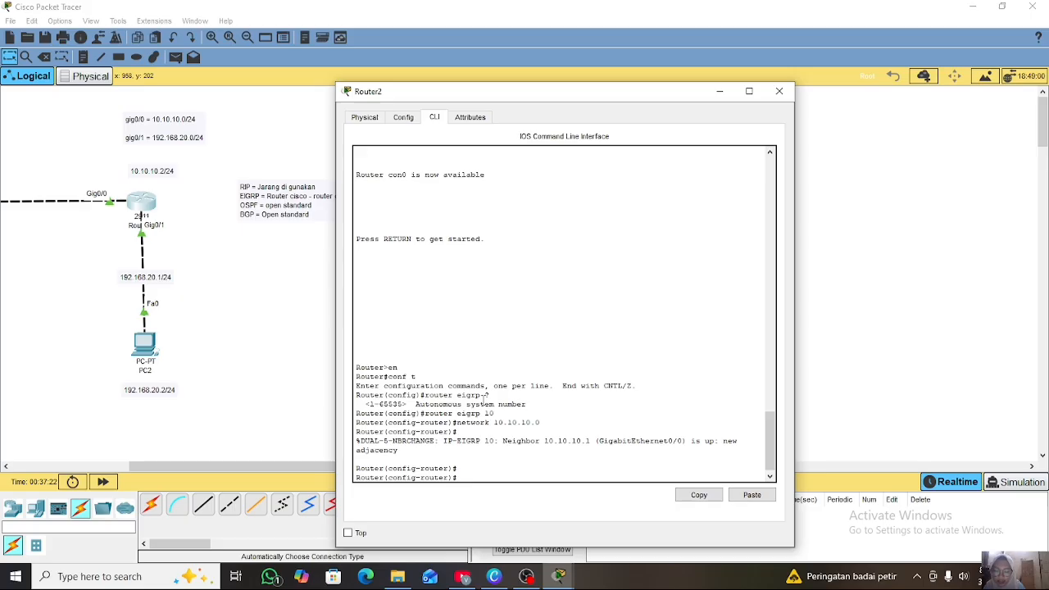
Display Router2's EIGRP neighbors with do sh ip eigrp neighbor and compare the neighbor address with Router1's label
type("do sh ip")
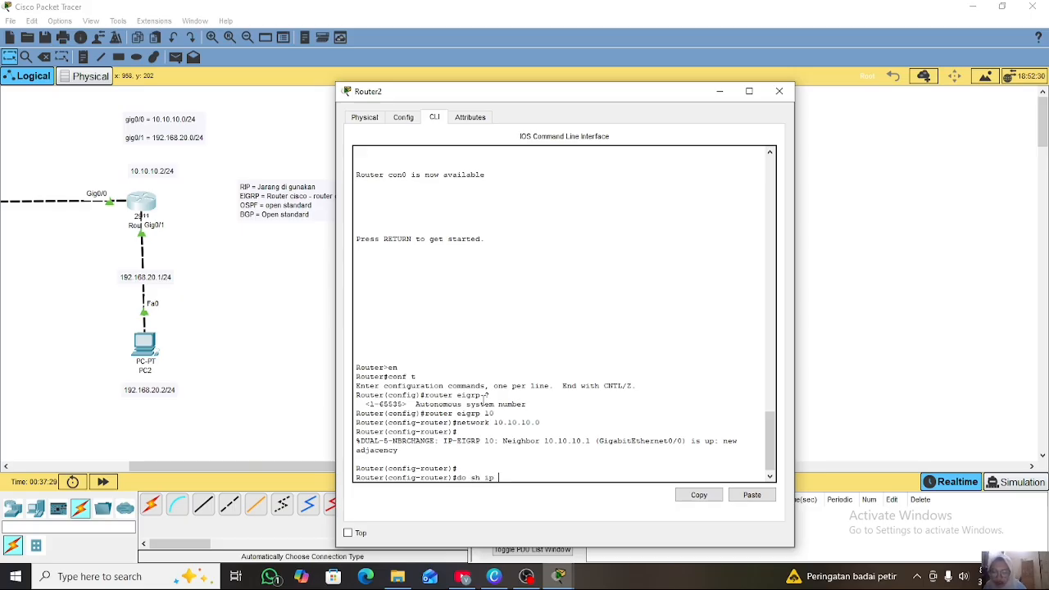
type(" eigr")
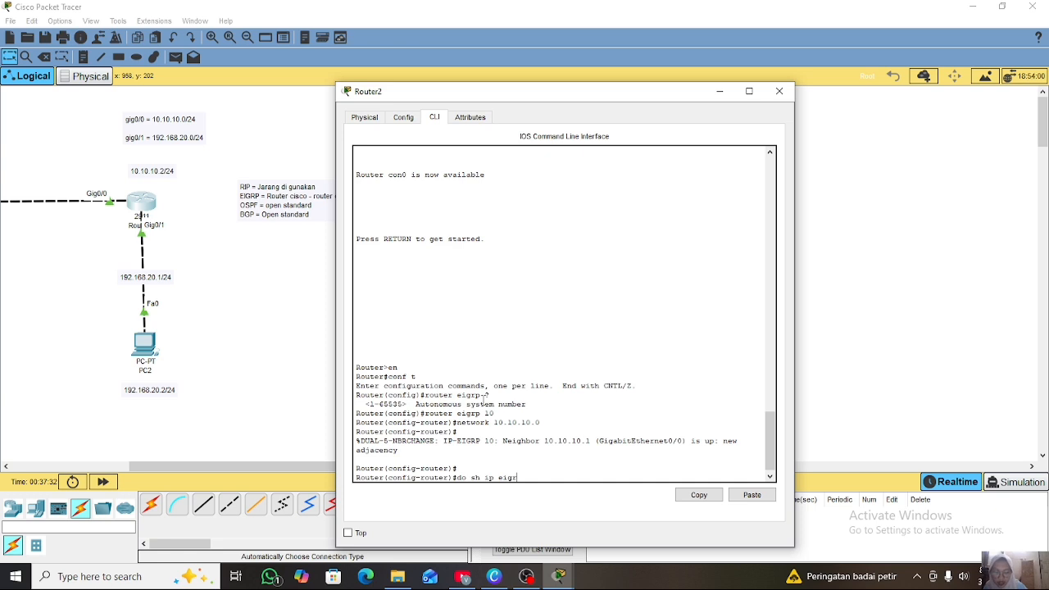
type("p neighbor")
key("Return")
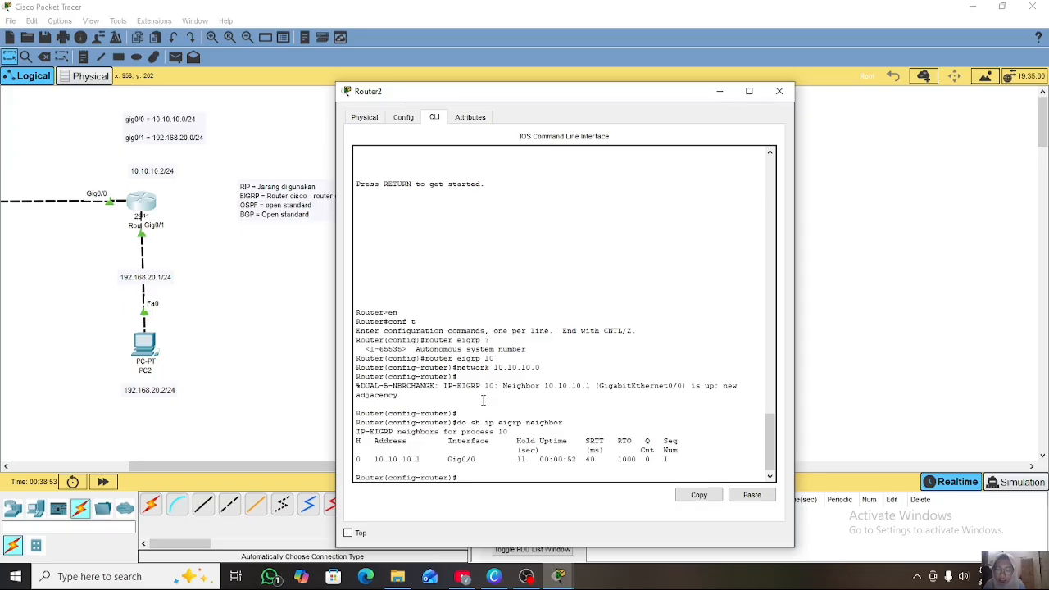
scroll(208, 321, "left", 5)
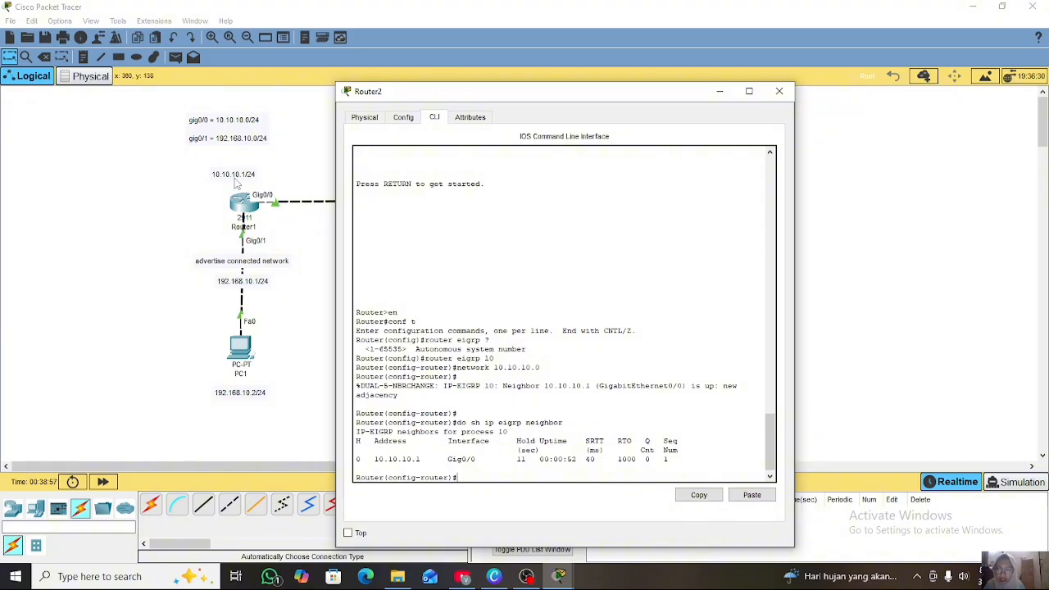
Advertise network 192.168.20.0 in Router2's EIGRP process
scroll(302, 313, "right", 3)
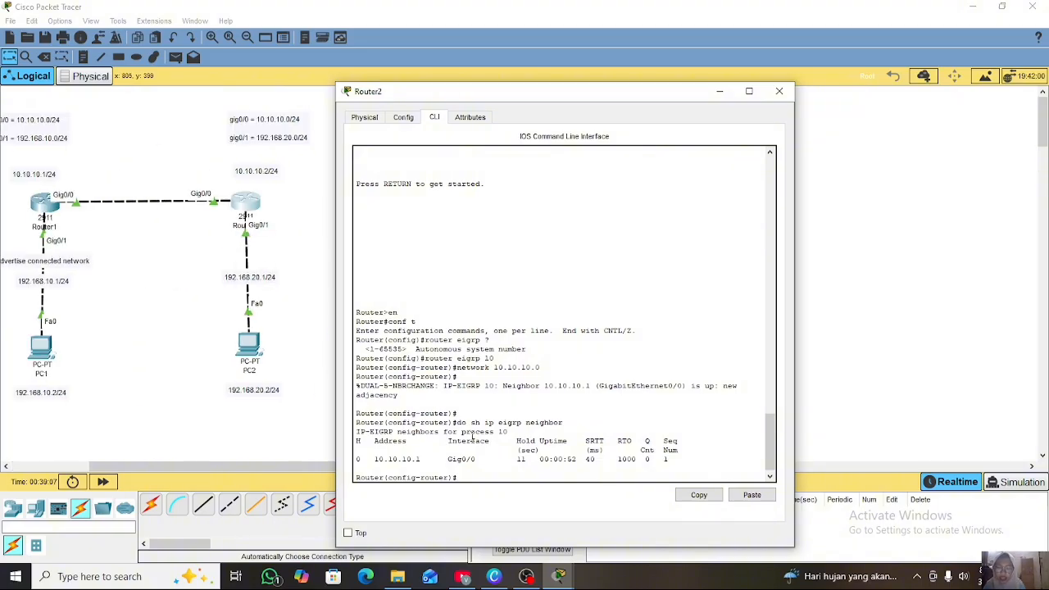
type("networ")
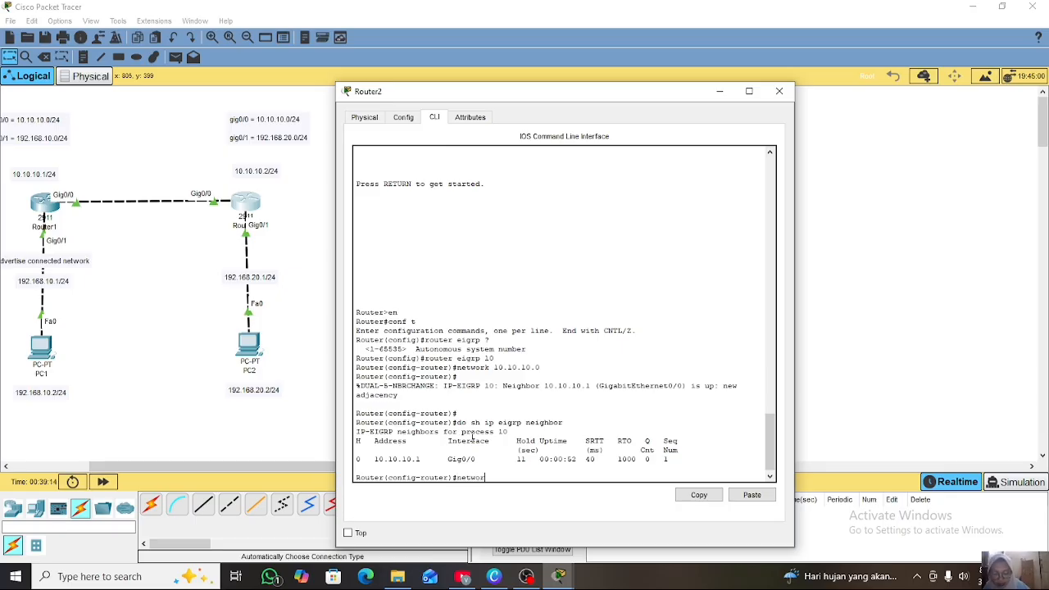
type("k 192.168")
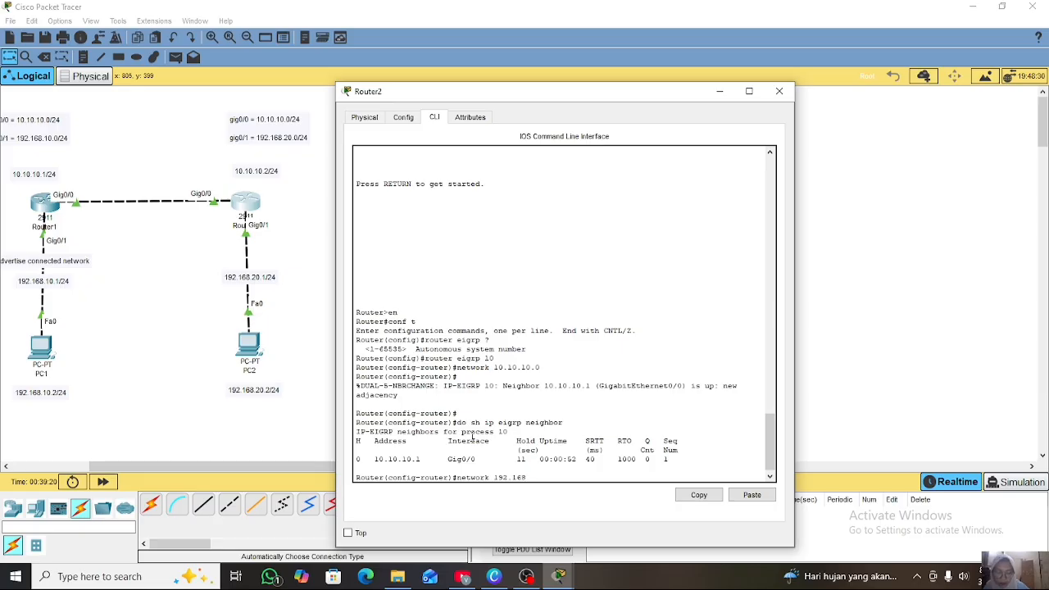
type(".20.0")
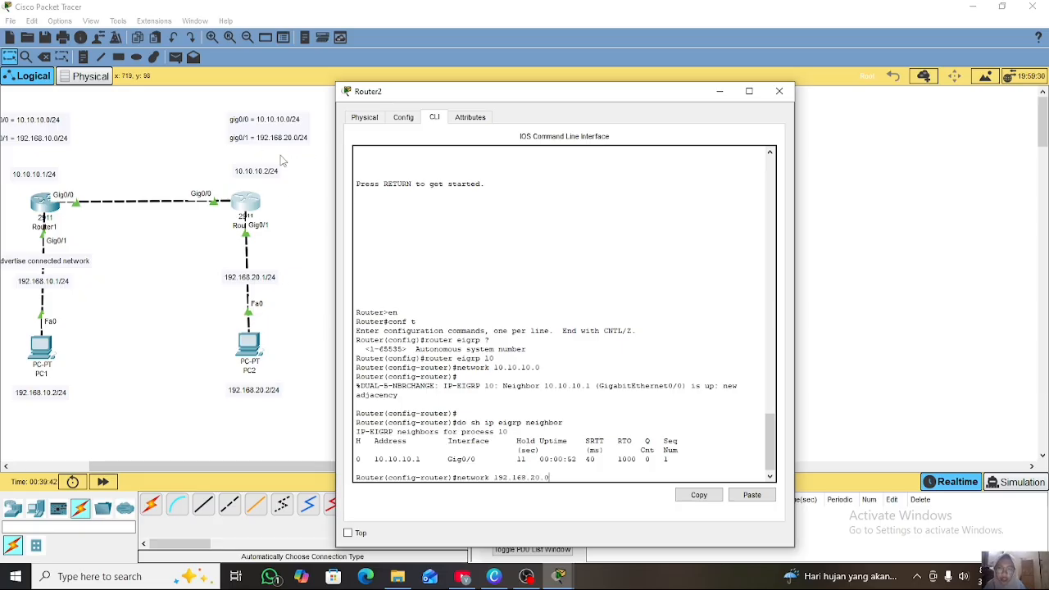
key("Return")
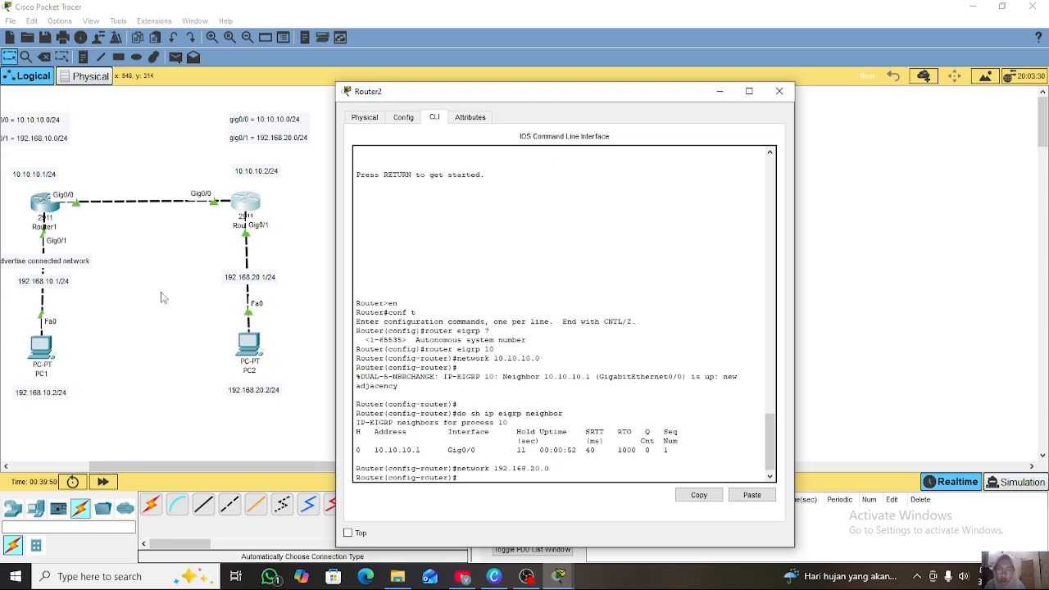
Open Router1's command line, list its EIGRP neighbors with do sh ip eigrp neighbor and examine the neighbor address
left_click(49, 210)
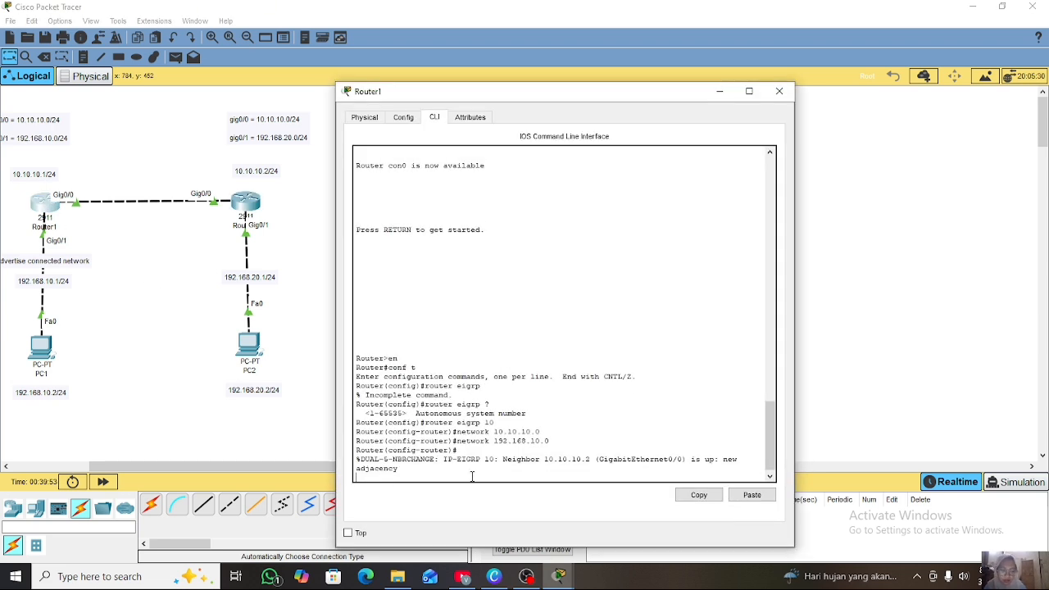
key("Return")
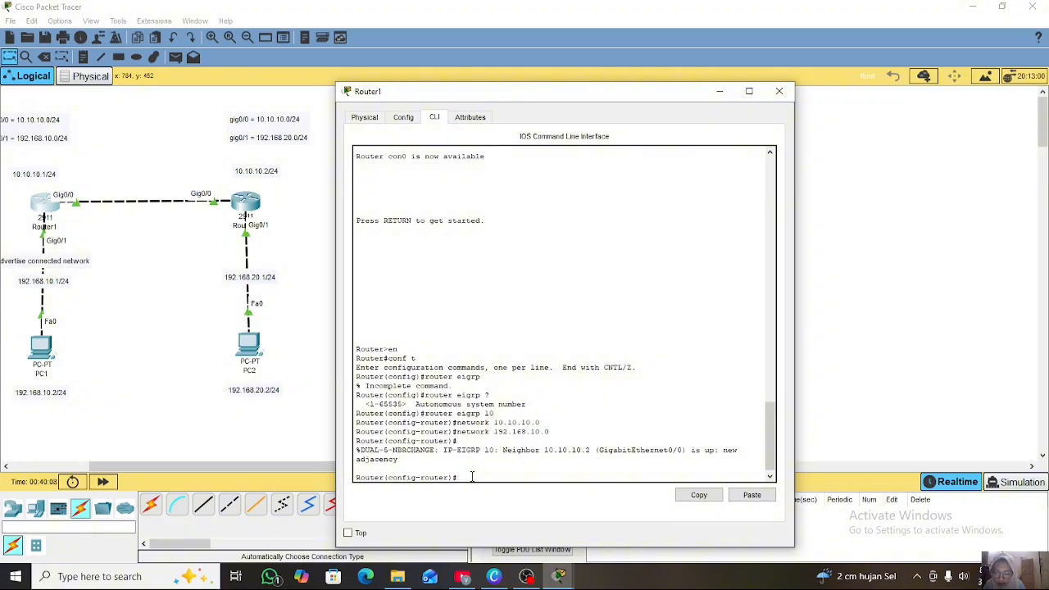
type("do sh")
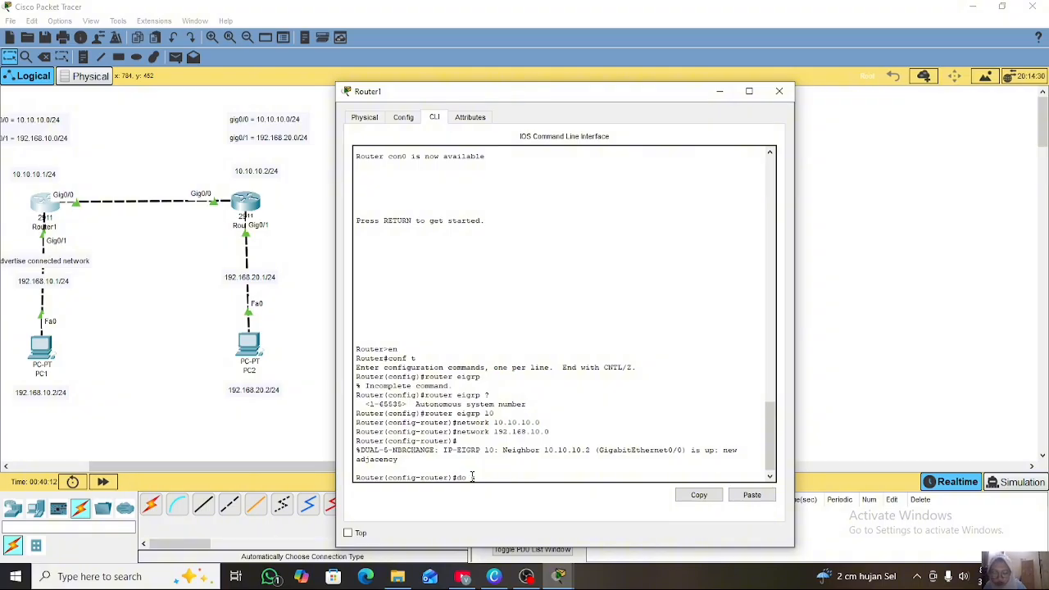
type(" ip eigr")
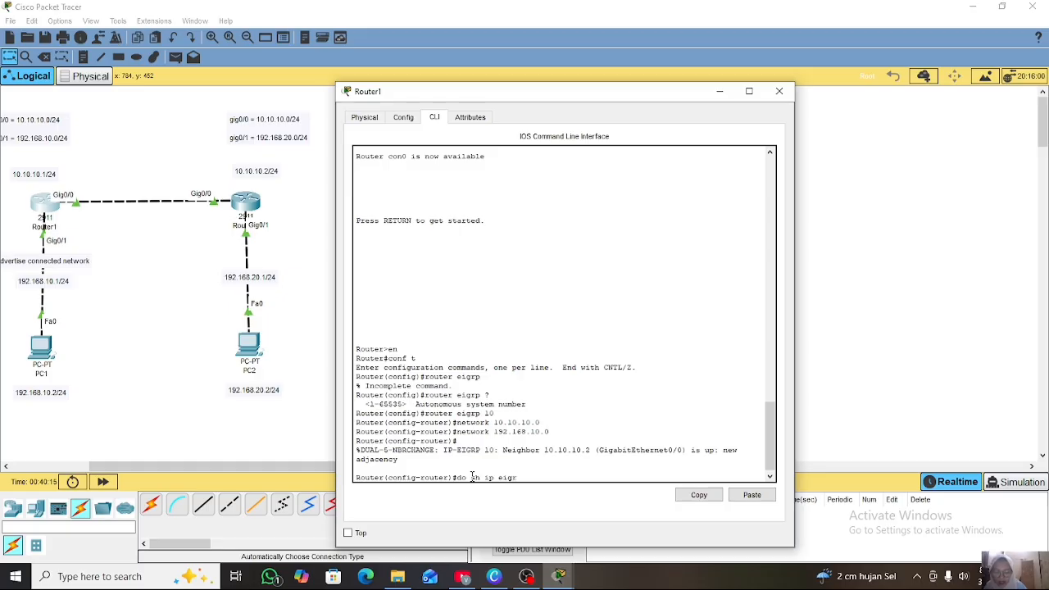
type("p neighbor")
key("Left")
key("Left")
key("Left")
key("Left")
key("Left")
key("Left")
key("Left")
key("Left")
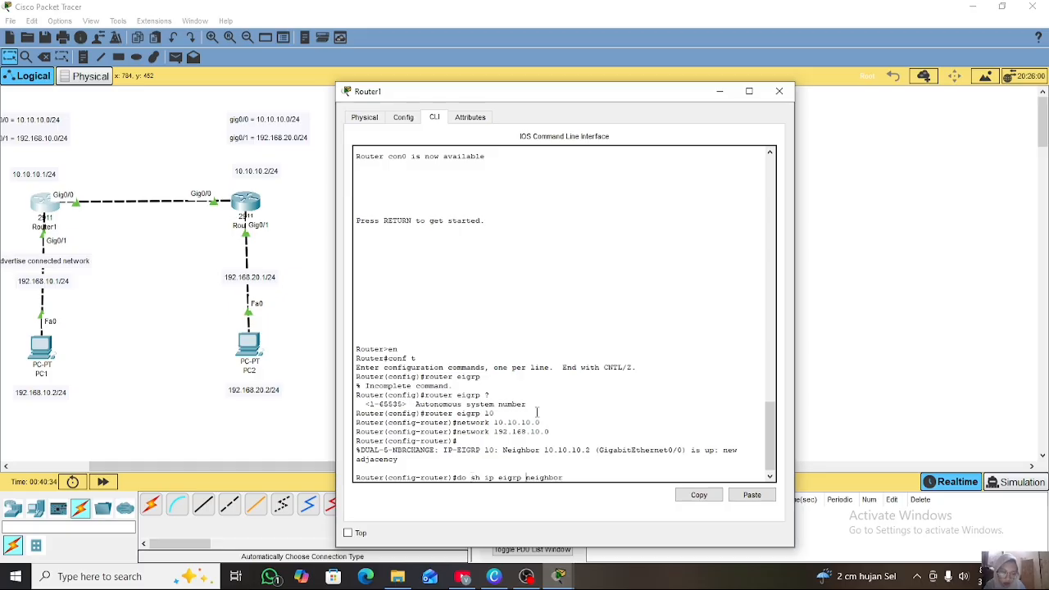
key("Return")
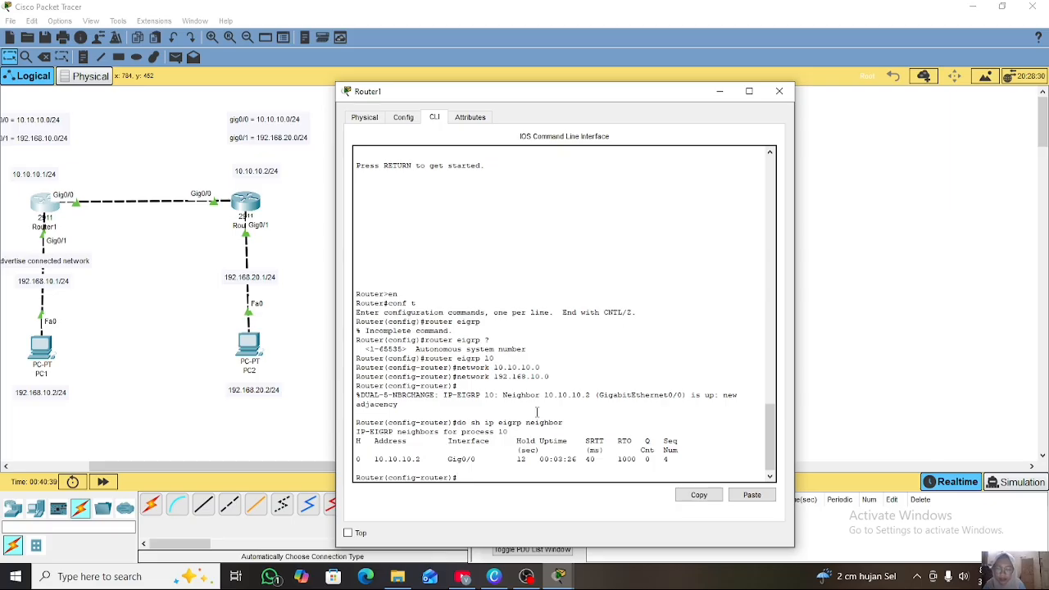
left_click_drag(401, 459, 425, 459)
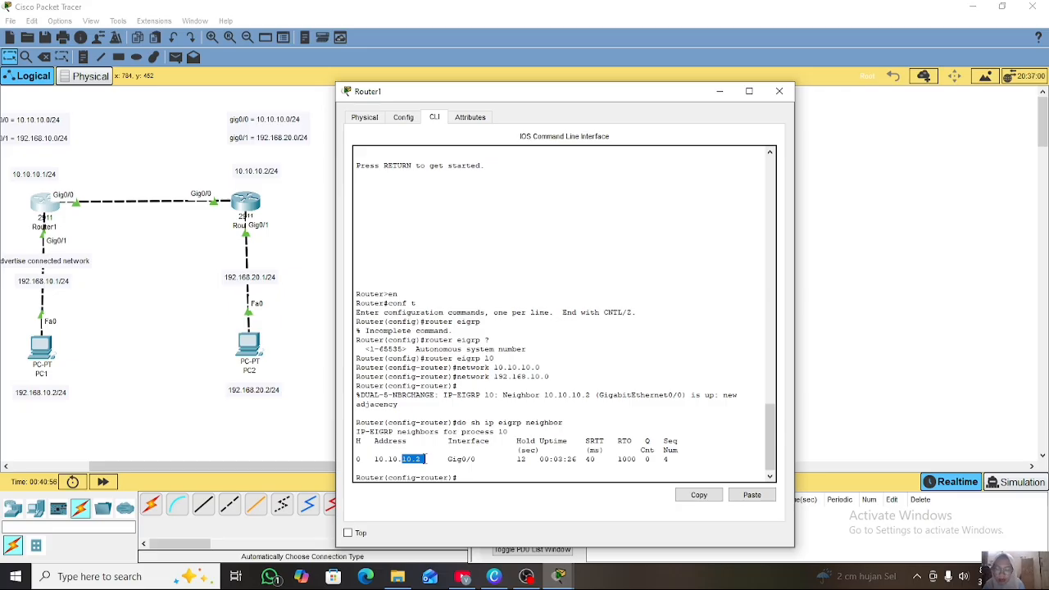
Display Router1's routing table with do sh ip route and examine the D code and the 192.168.20.0/24 entry
type("do")
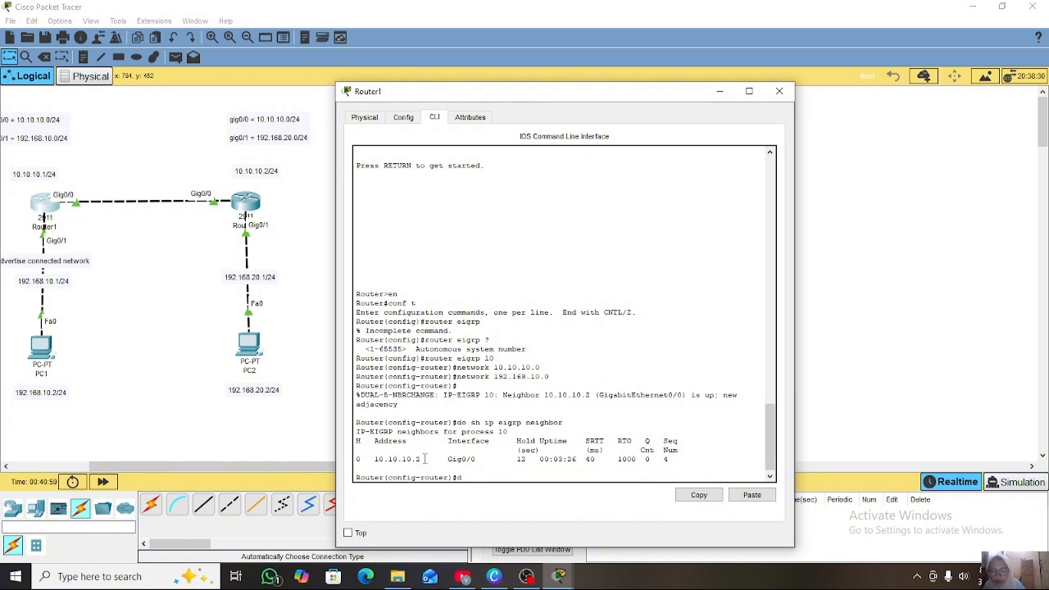
type("h ip route")
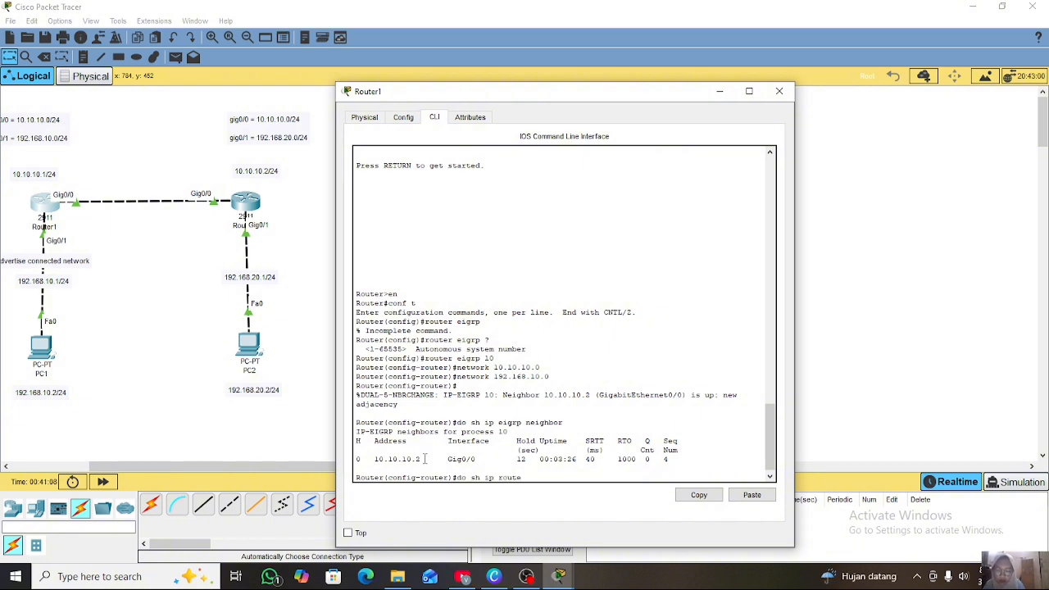
key("Return")
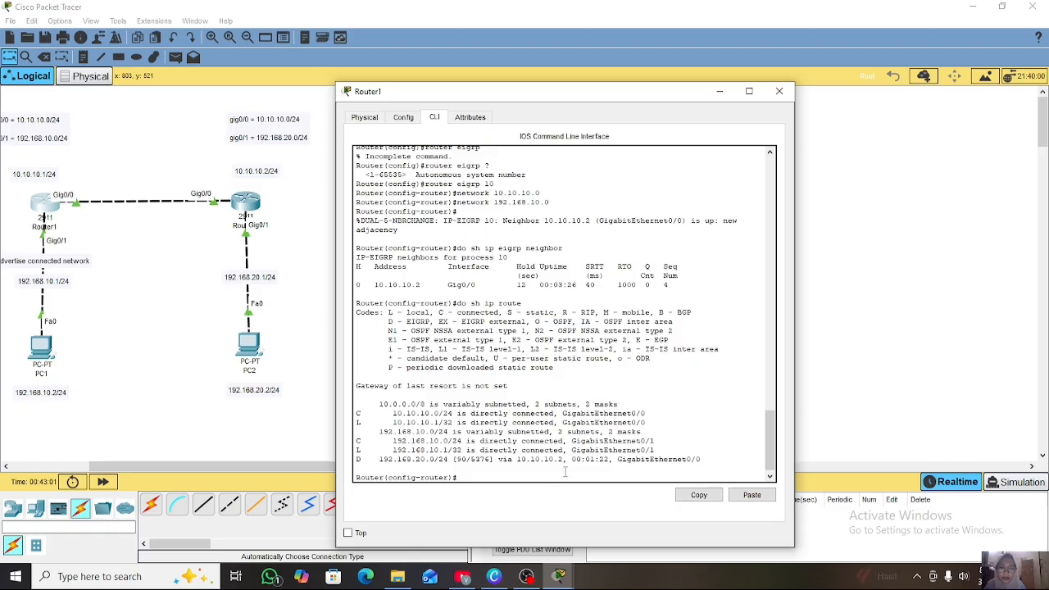
double_click(358, 459)
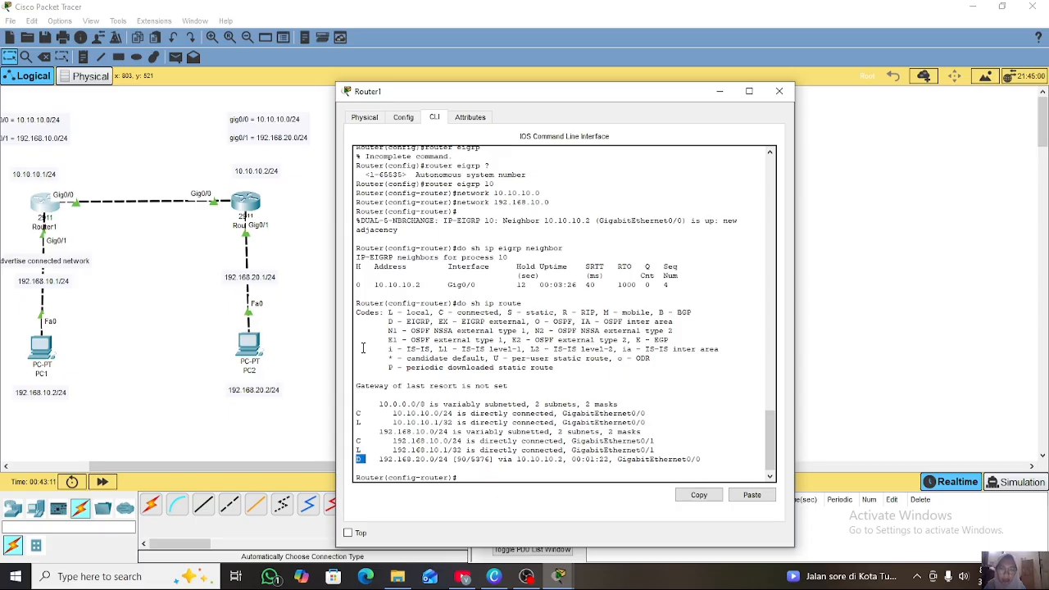
left_click_drag(357, 313, 407, 321)
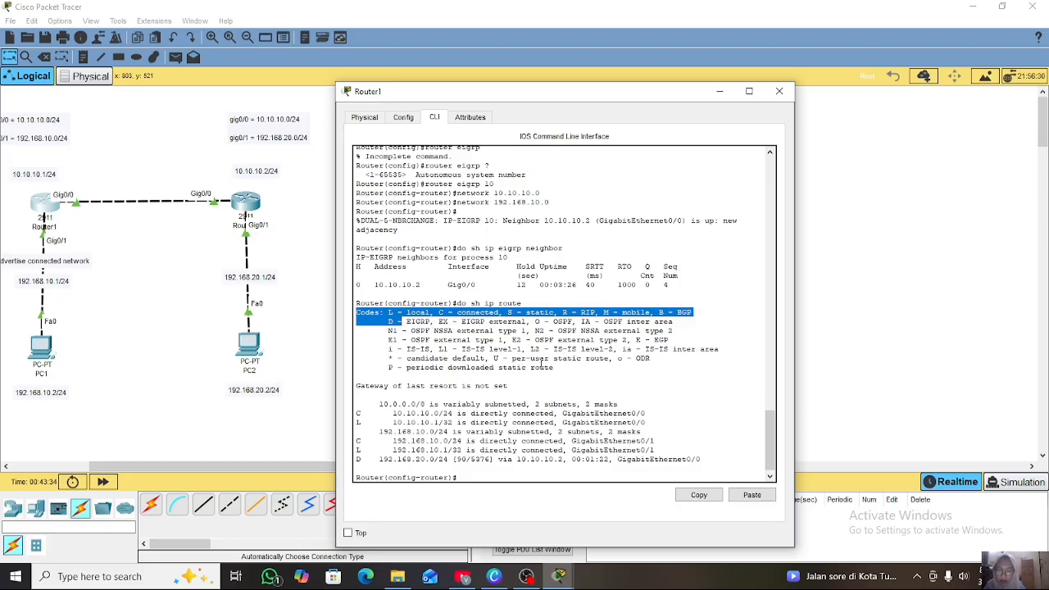
left_click_drag(376, 459, 459, 463)
left_click(487, 471)
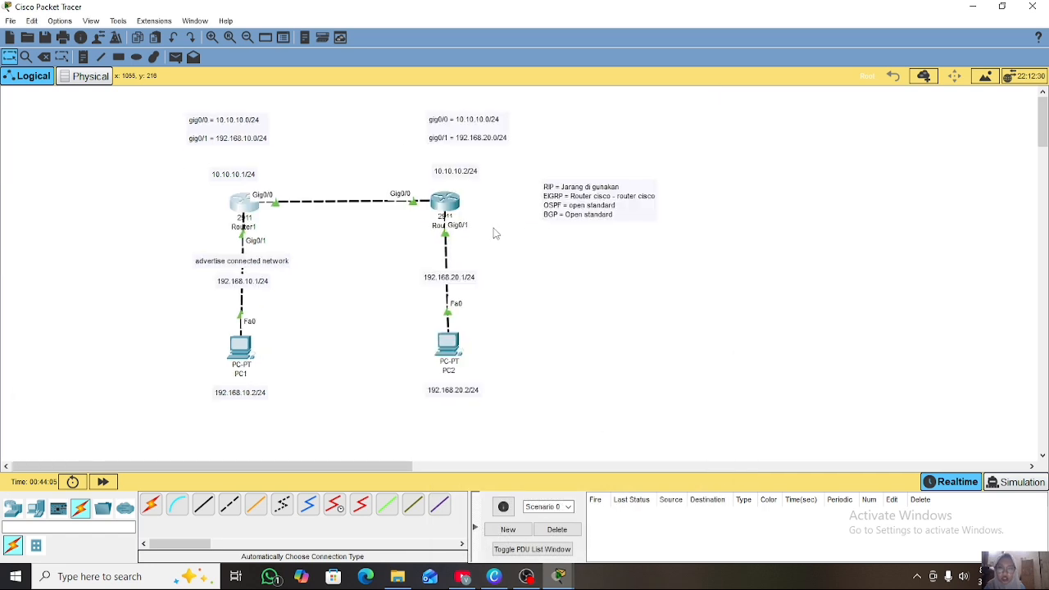
Test connectivity by sending a simple PDU from PC1 to PC2 twice
left_click(175, 56)
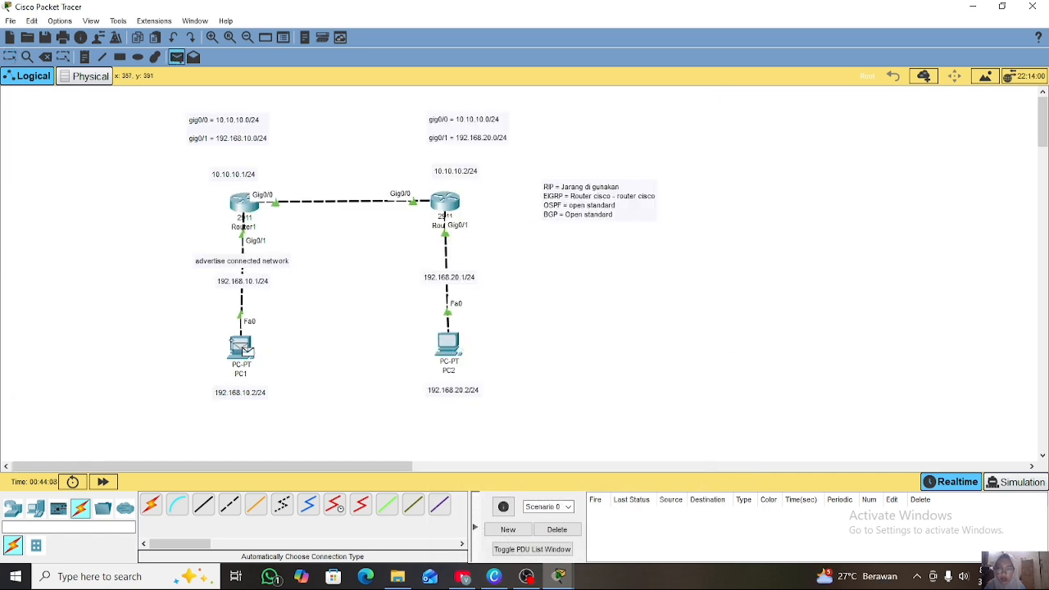
left_click(242, 349)
left_click(447, 341)
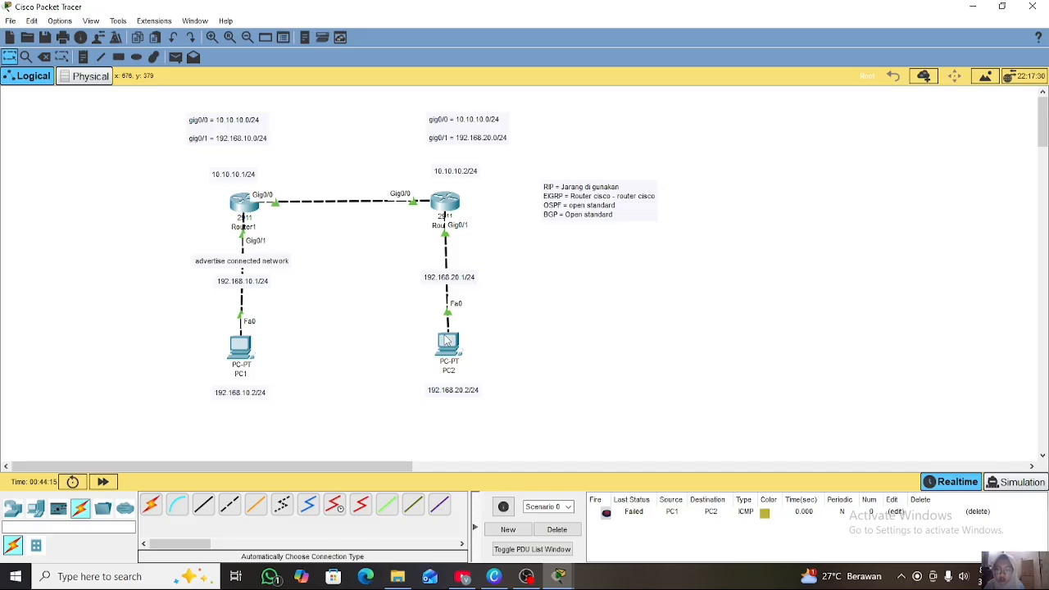
left_click(178, 59)
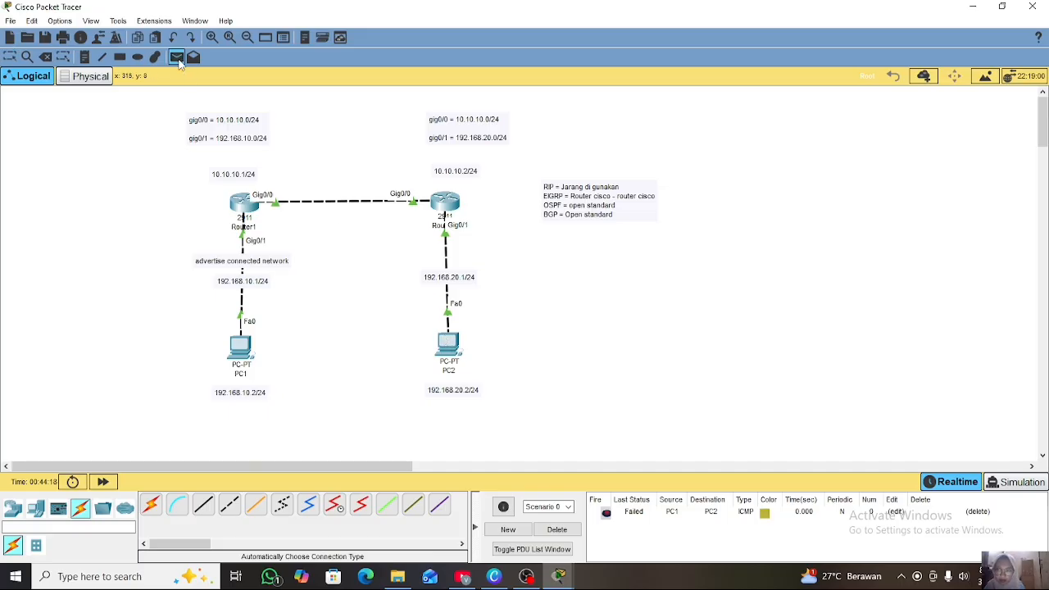
left_click(236, 351)
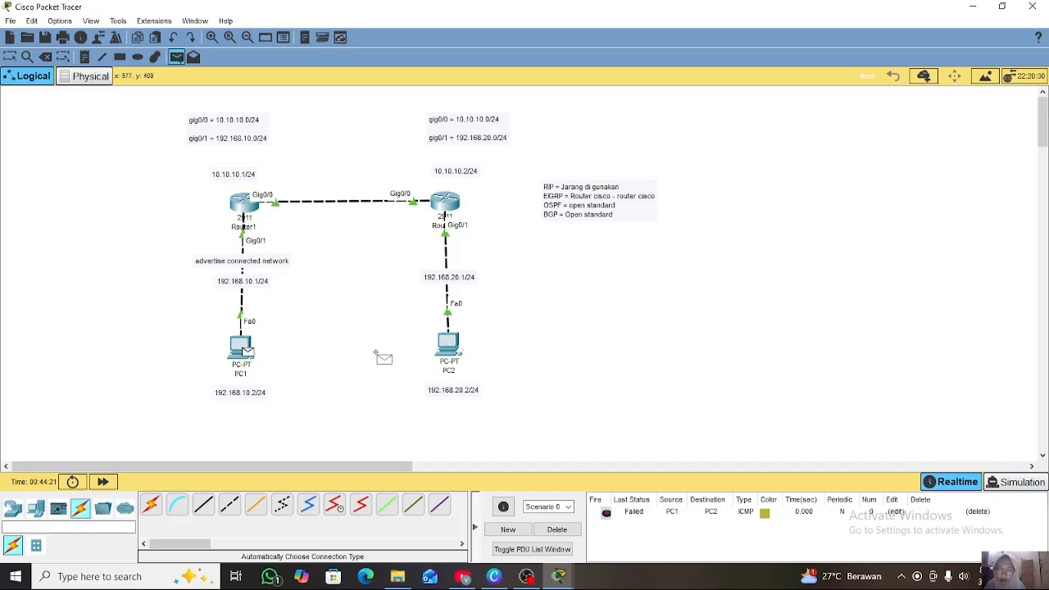
left_click(448, 345)
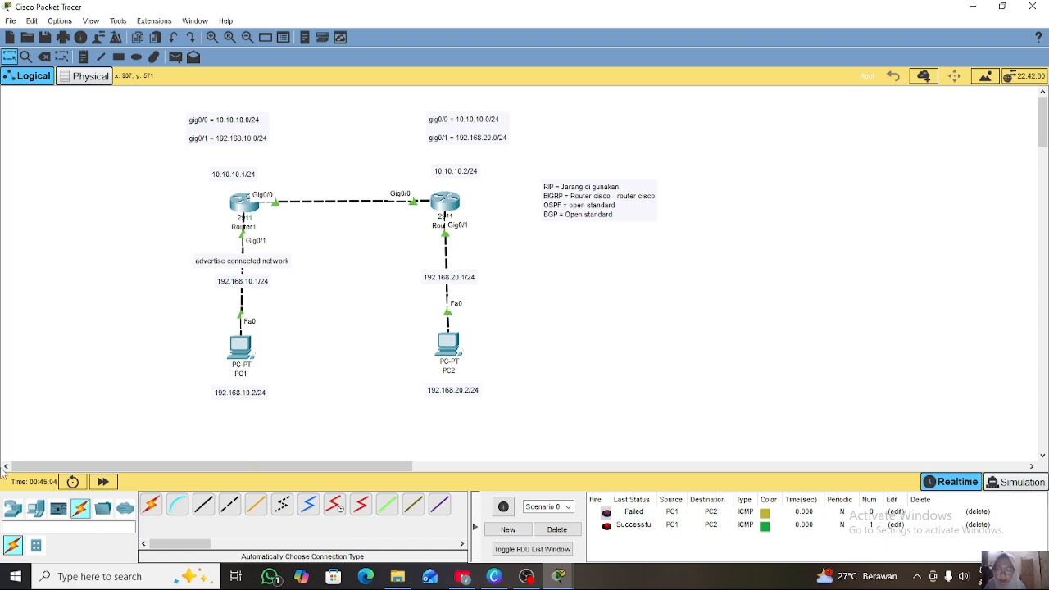
Add a third 2911 router beside Router2, moving the routing protocol note farther away to make room
left_click(13, 509)
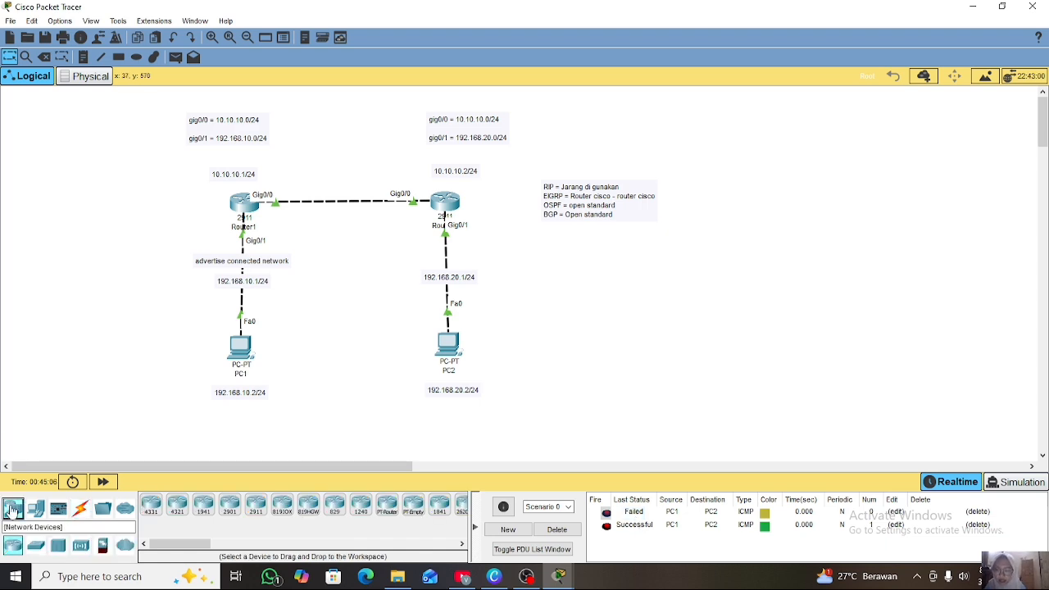
left_click(256, 516)
left_click(513, 246)
left_click_drag(579, 216, 812, 186)
left_click_drag(517, 245, 608, 192)
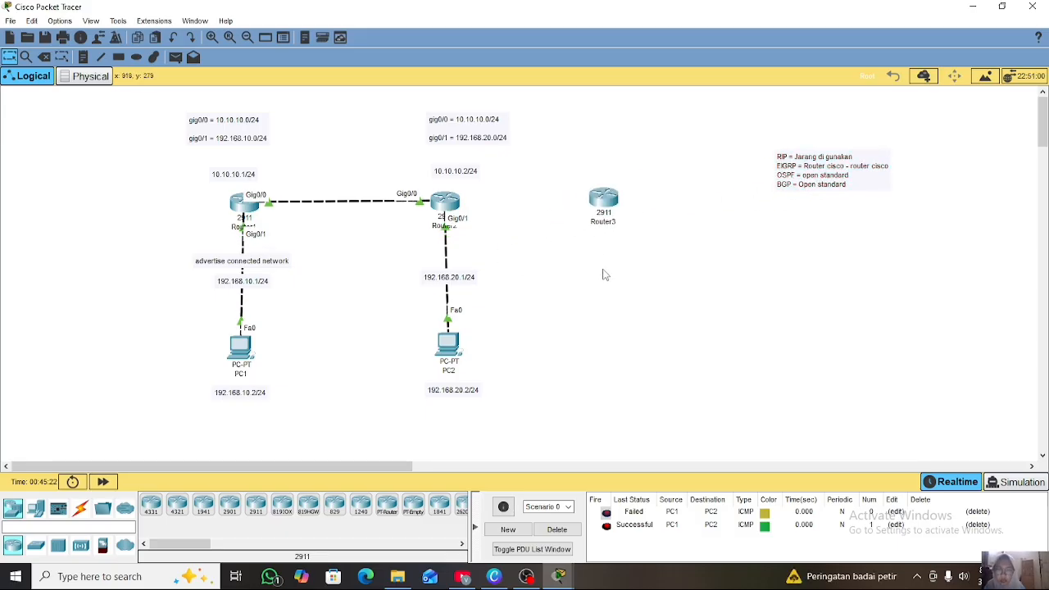
Add a third PC below Router3
left_click(35, 509)
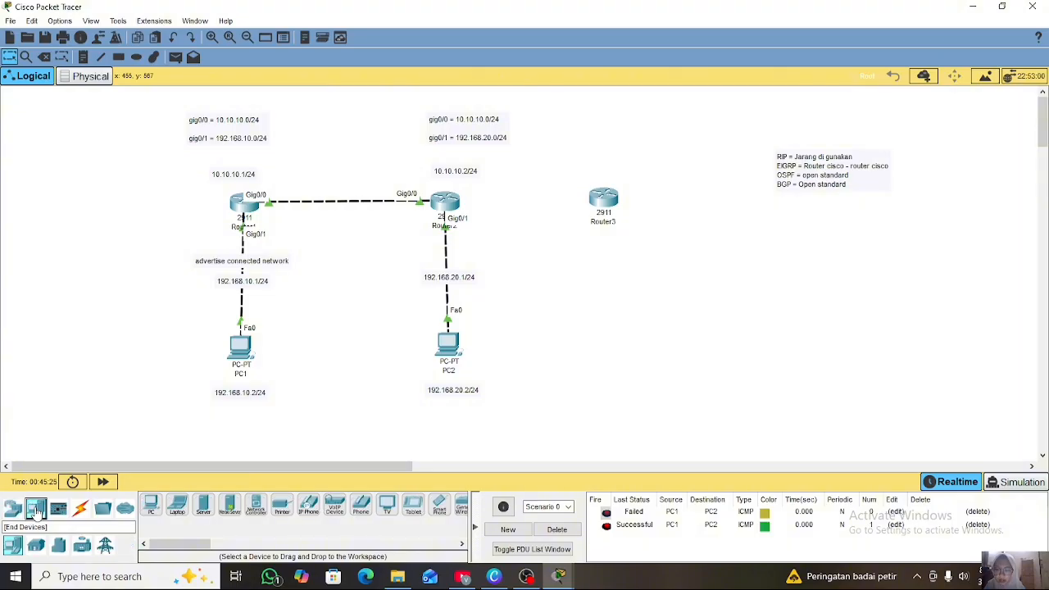
left_click(153, 505)
left_click(608, 348)
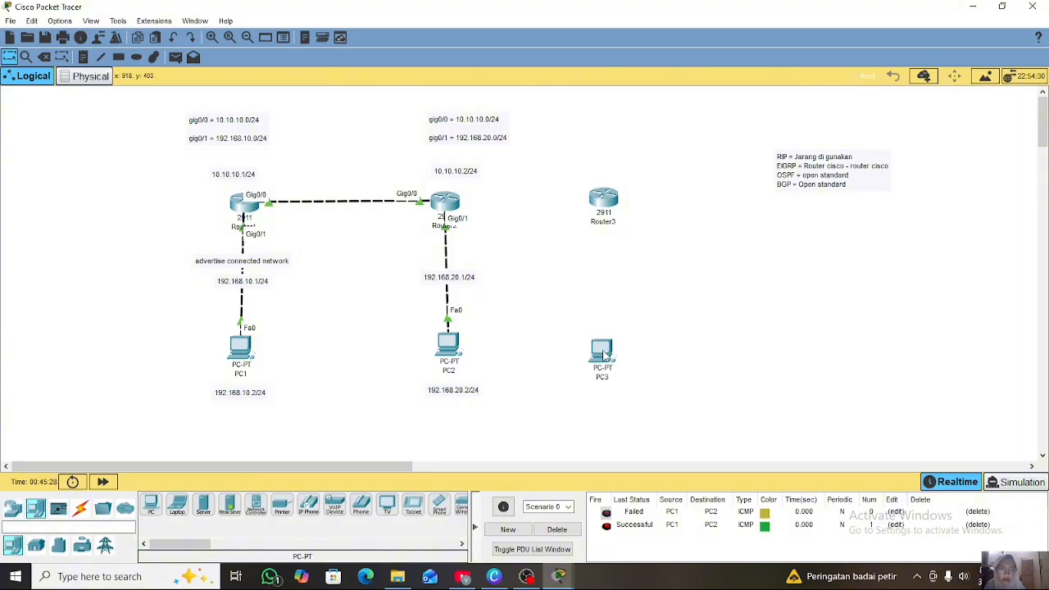
Connect Router2 to Router3 and Router3 to PC3 using the automatically chosen connection type
left_click(79, 509)
left_click(153, 507)
left_click(445, 202)
left_click(606, 198)
left_click(608, 198)
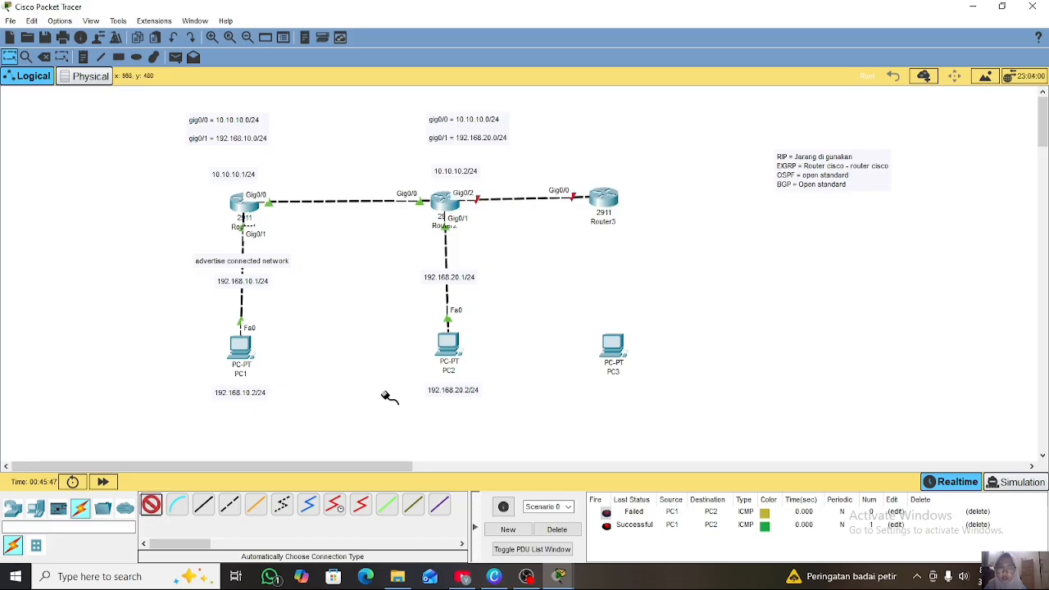
left_click(608, 201)
left_click(613, 344)
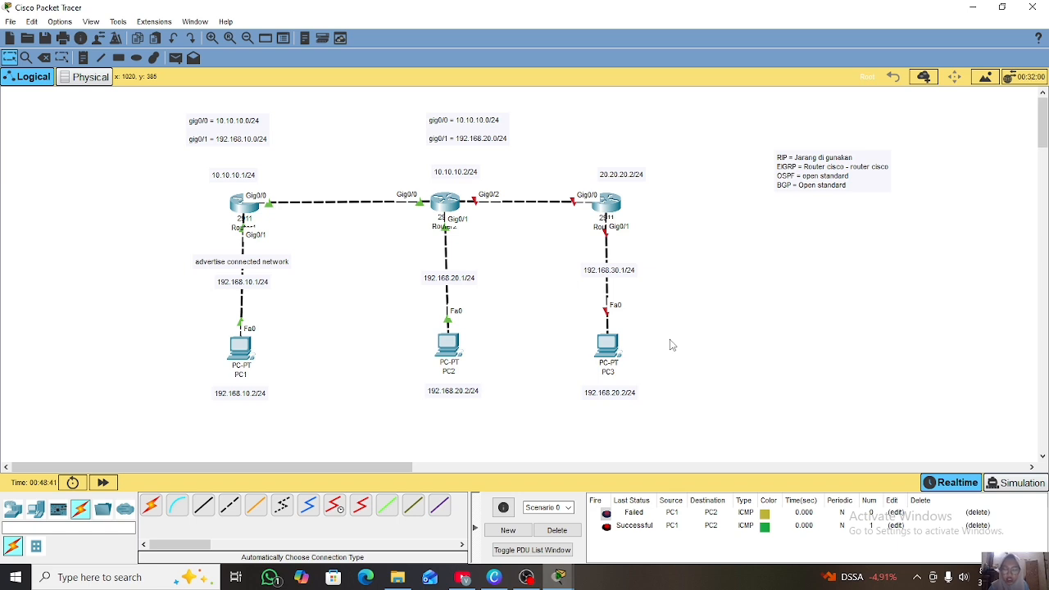
Open Router2's command line and leave EIGRP configuration for global configuration mode with ex
left_click(447, 205)
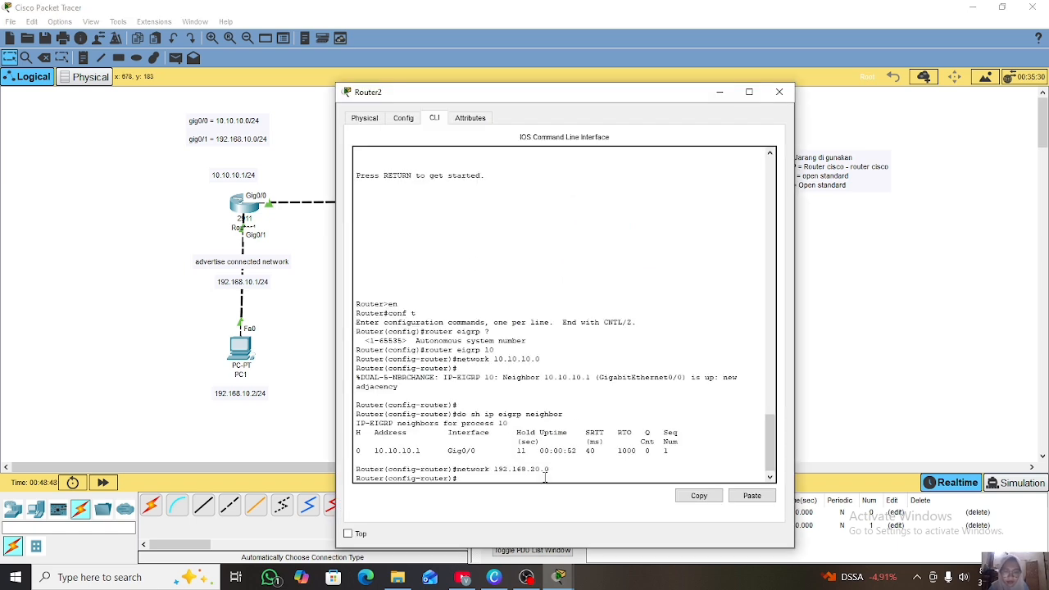
key("Return")
type("ex")
key("Return")
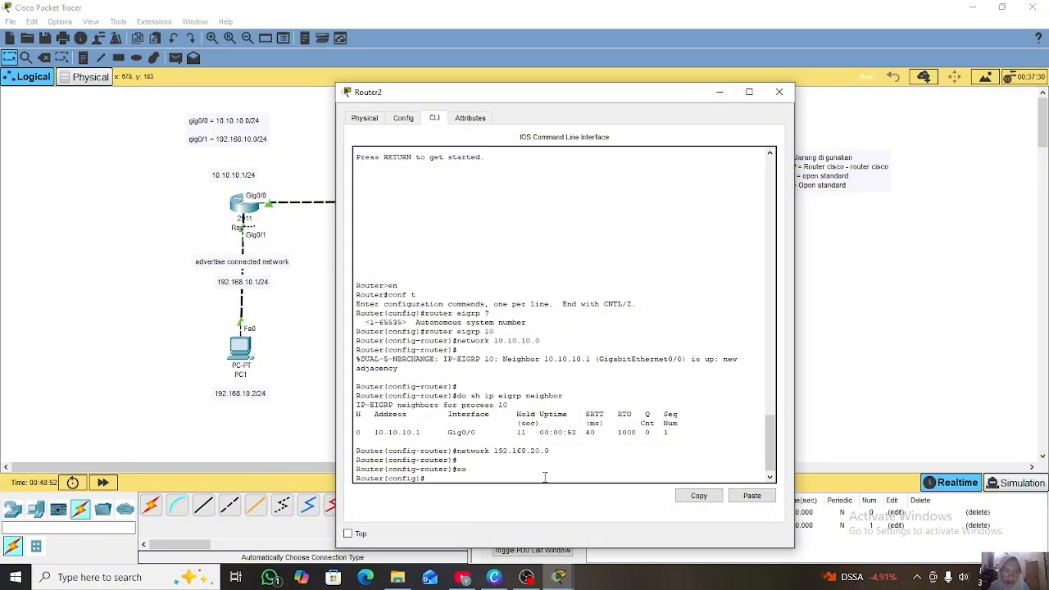
key("Return")
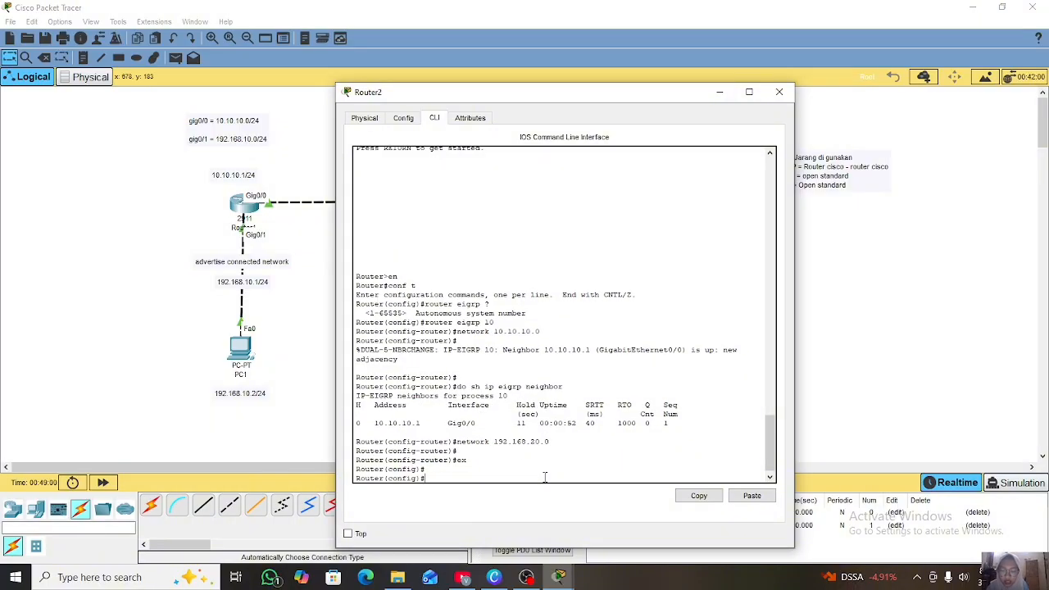
Assign the address 20.20.20.1 with mask 255.255.255.0 to Router2's gig0/2 interface
type("int g")
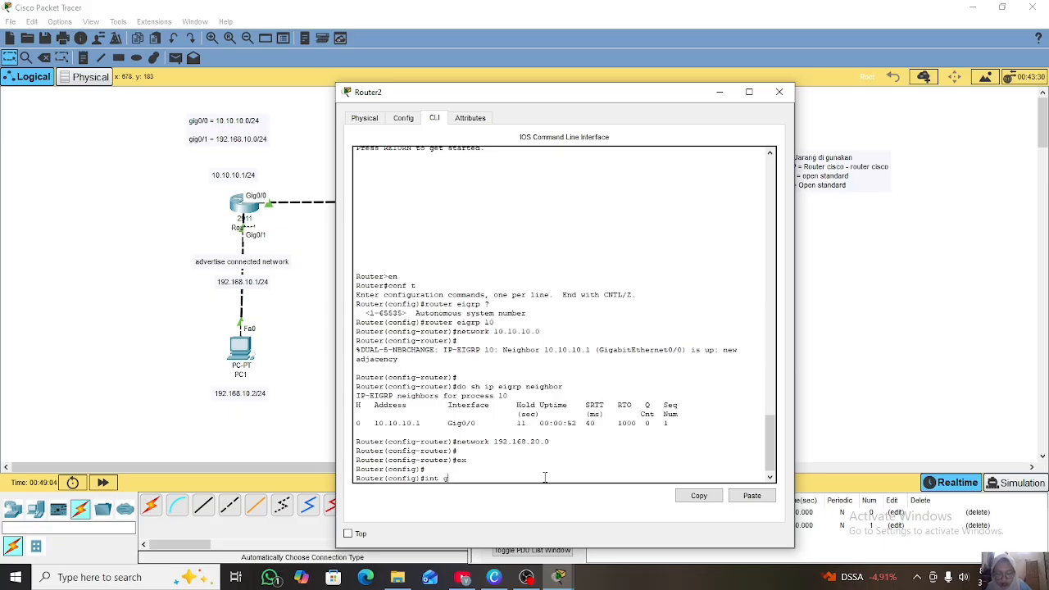
type("ig0/2")
key("Return")
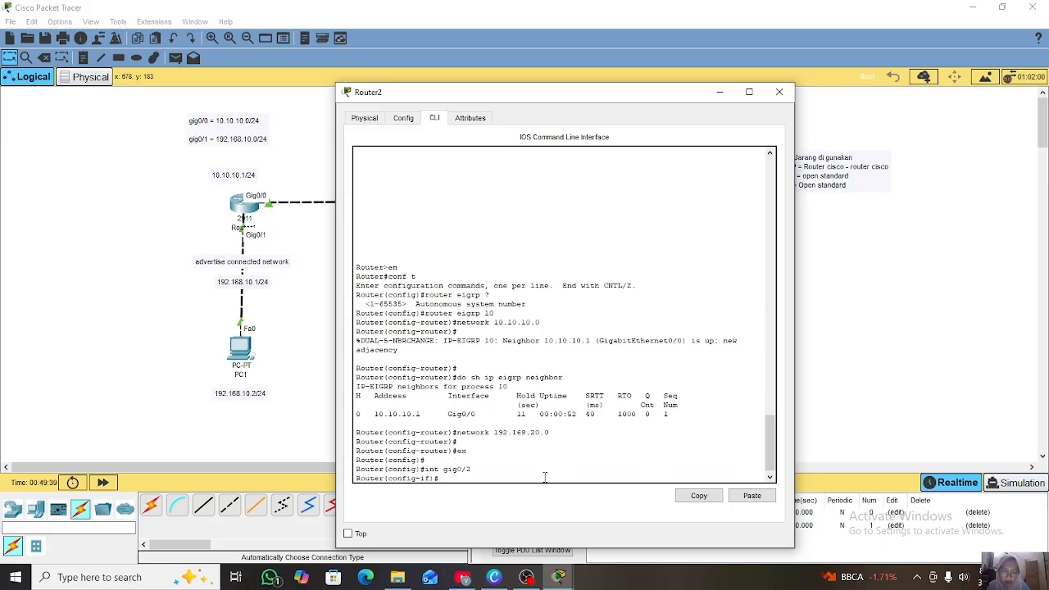
type("ip ad")
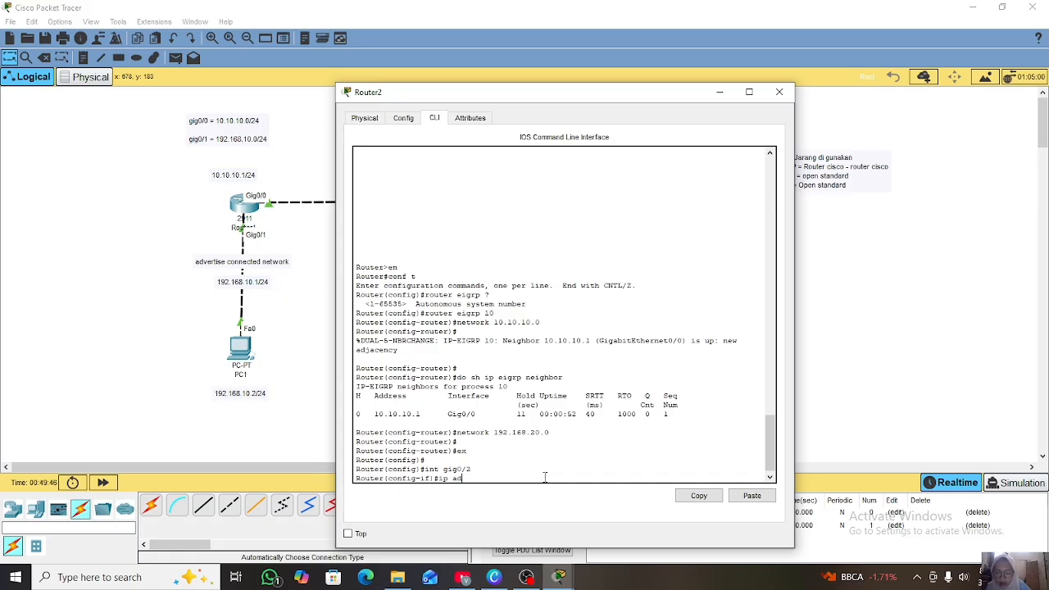
type("d 20.20.20.1 ")
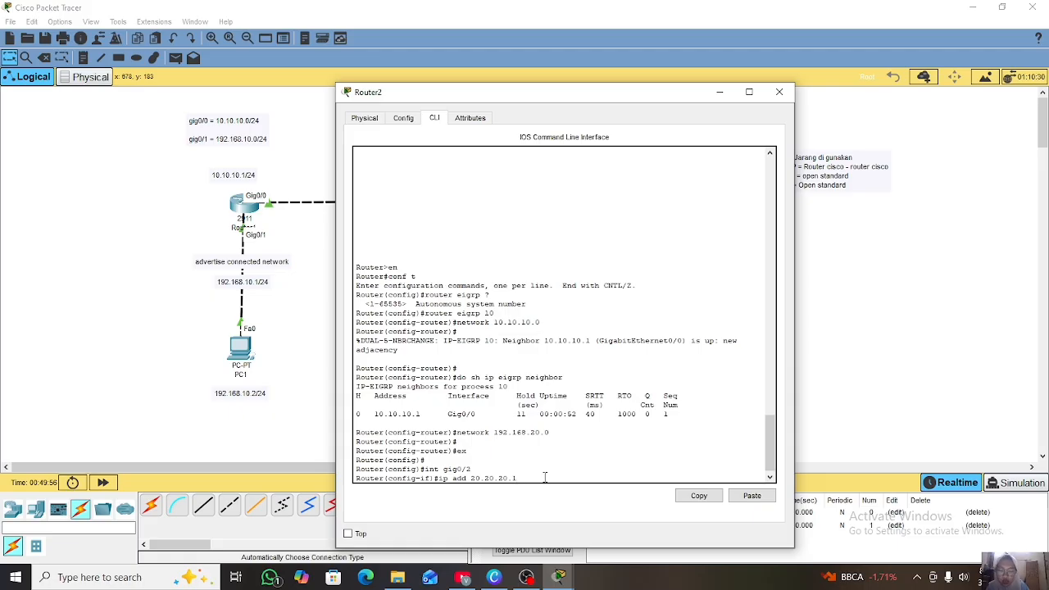
type("25")
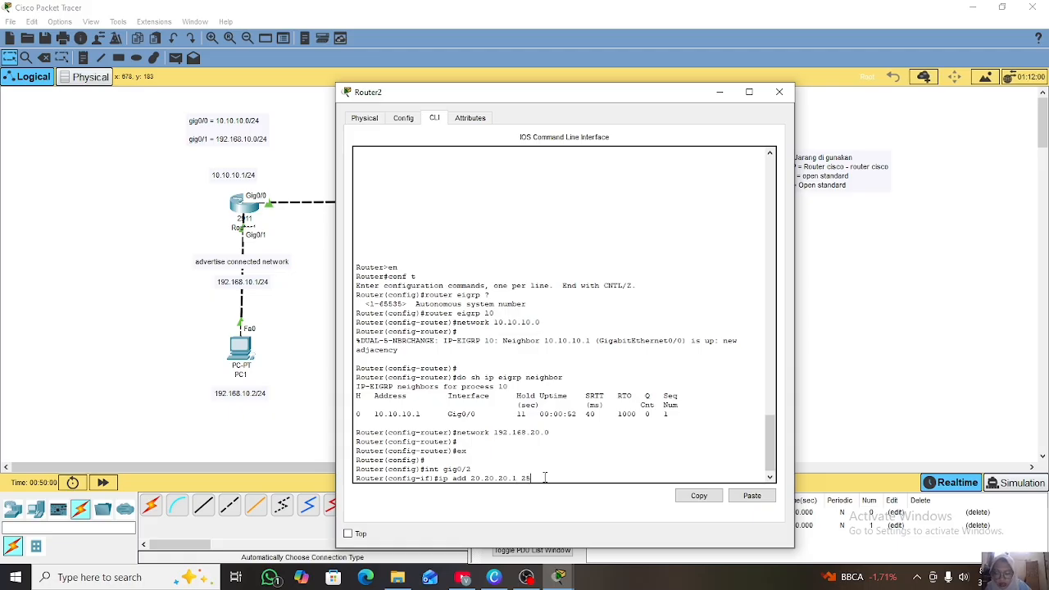
type("5.255.255.0")
key("Return")
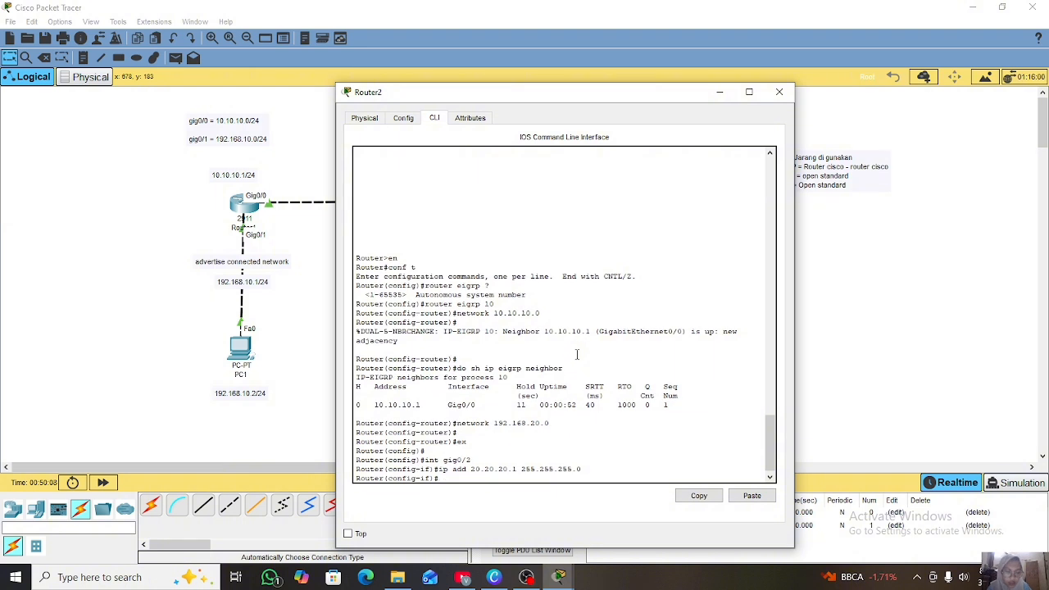
Enable Router2's gig0/2 interface with no sh
type("no")
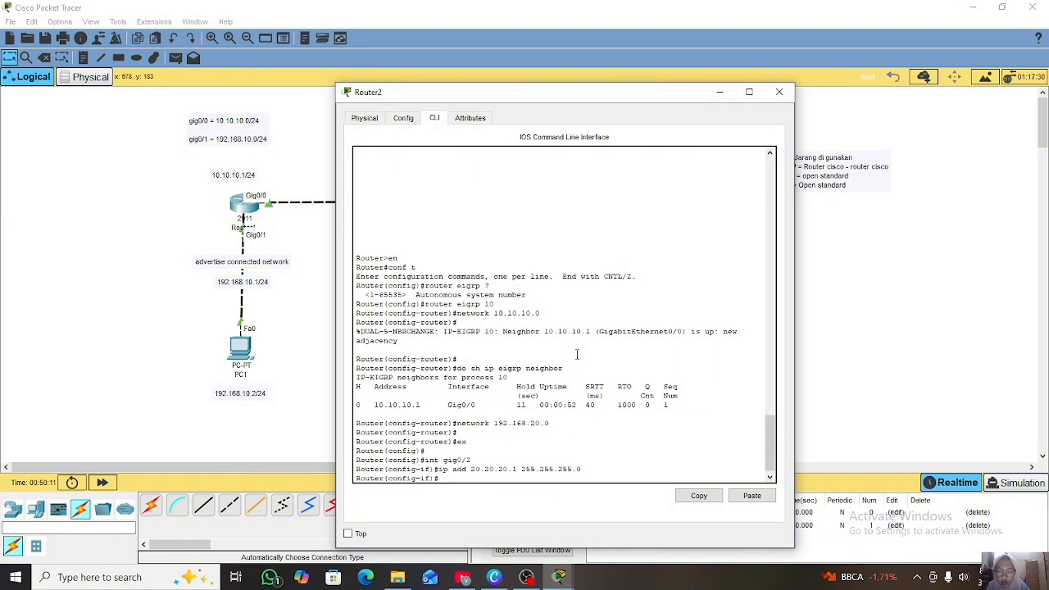
type(" sh")
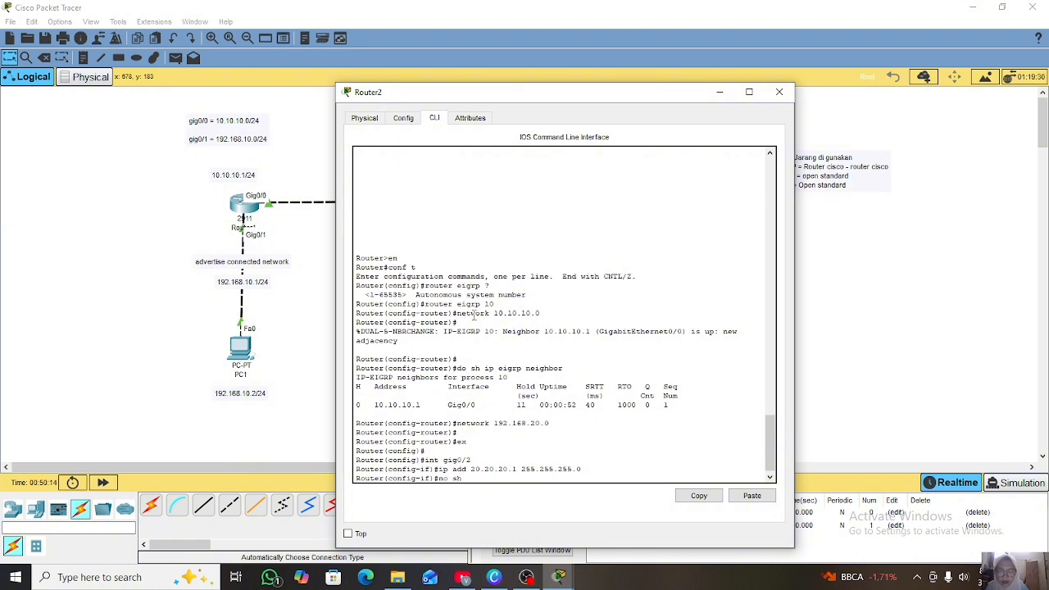
scroll(320, 331, "right", 5)
key("Return")
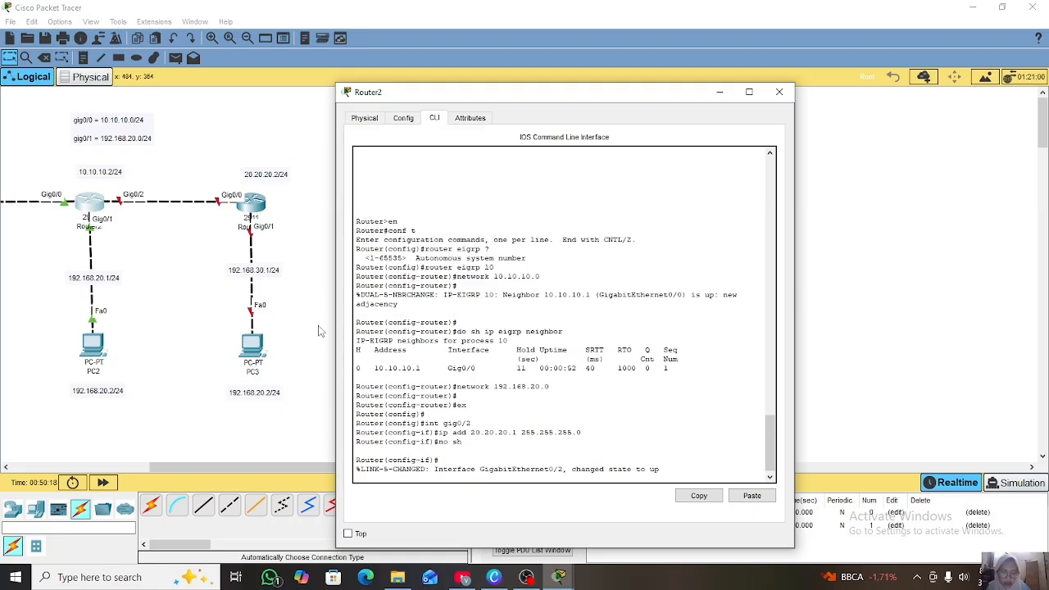
key("Return")
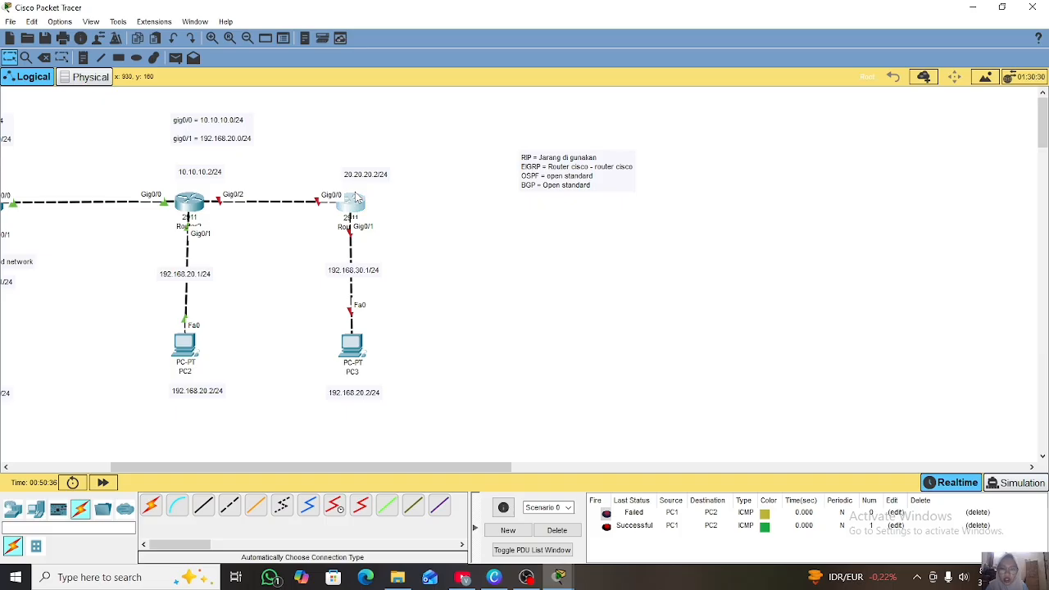
Open Router3's command line, decline the initial configuration dialog, and enter global configuration mode with en and conf t
double_click(352, 201)
left_click(434, 118)
type("no")
key("Return")
type("en")
key("Return")
type("conf t")
key("Return")
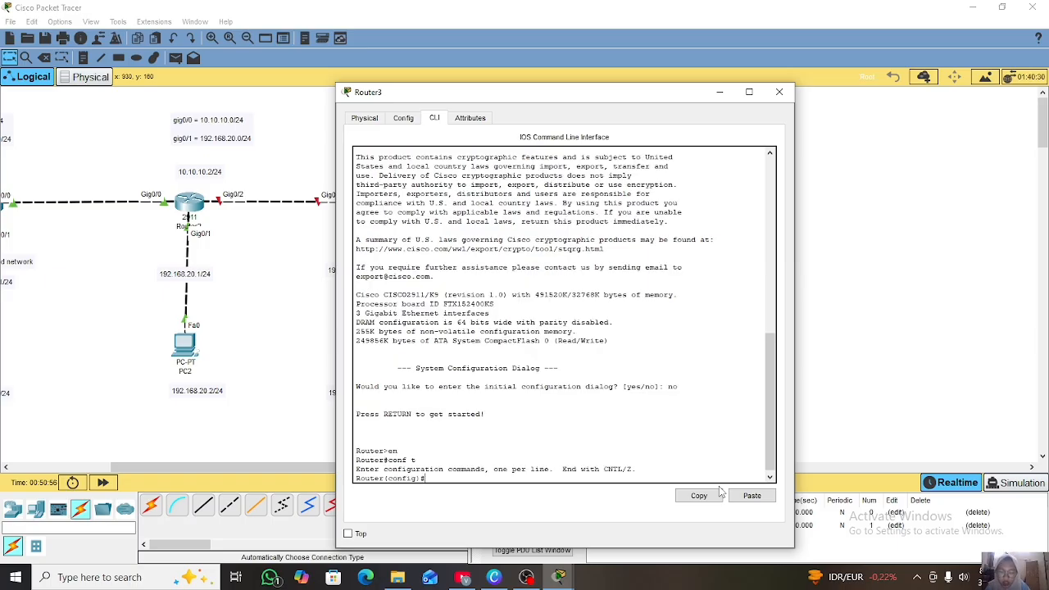
Assign the address 20.20.20.2 with mask 255.255.255.0 to Router3's gig0/0 interface
type("int gi")
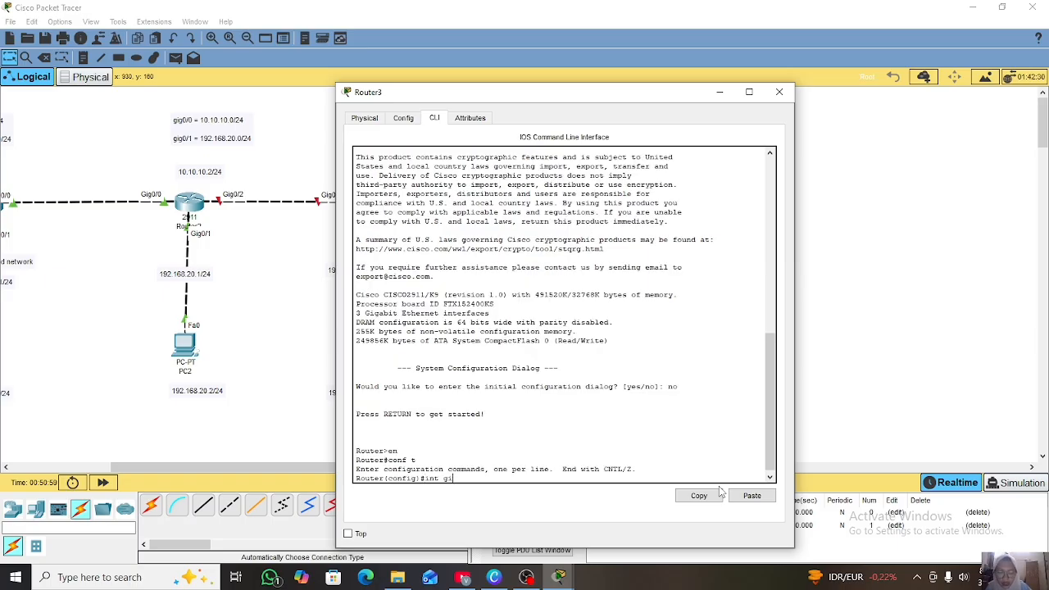
type("g0/0")
key("Return")
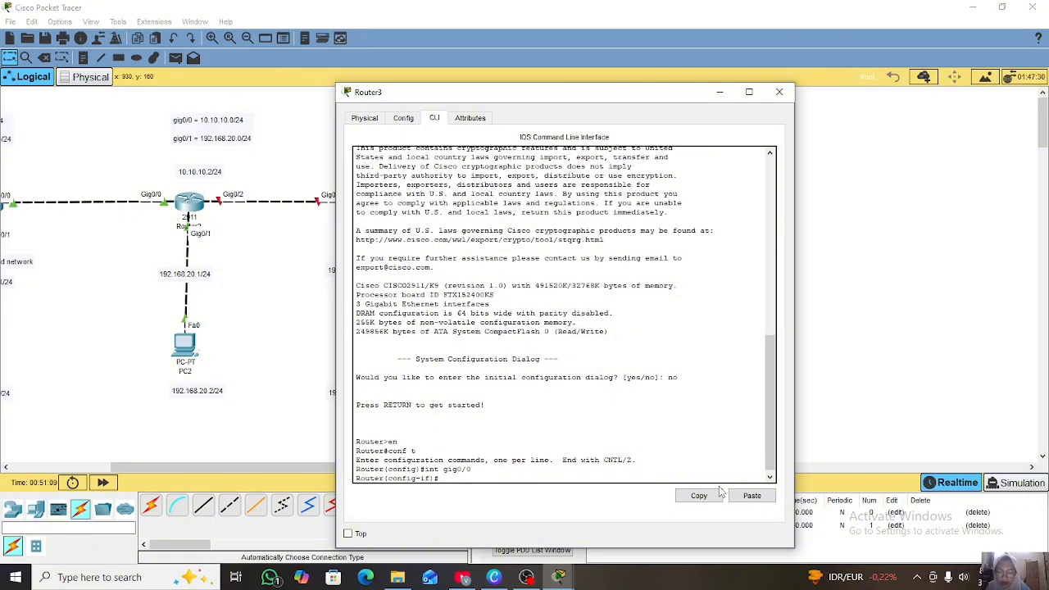
type("ip add 20.20.20.2")
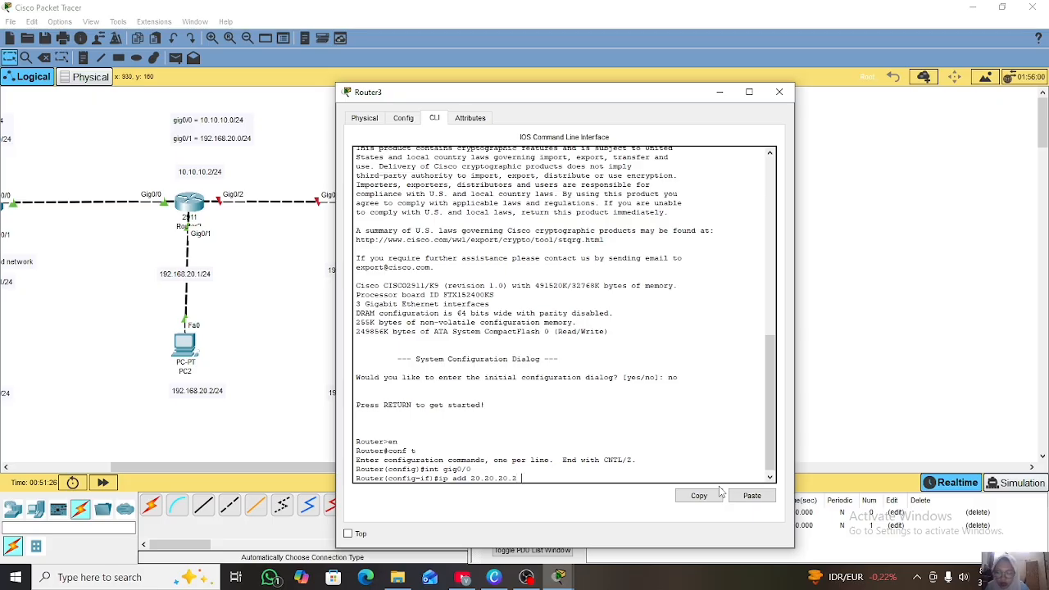
type(" 255.255.")
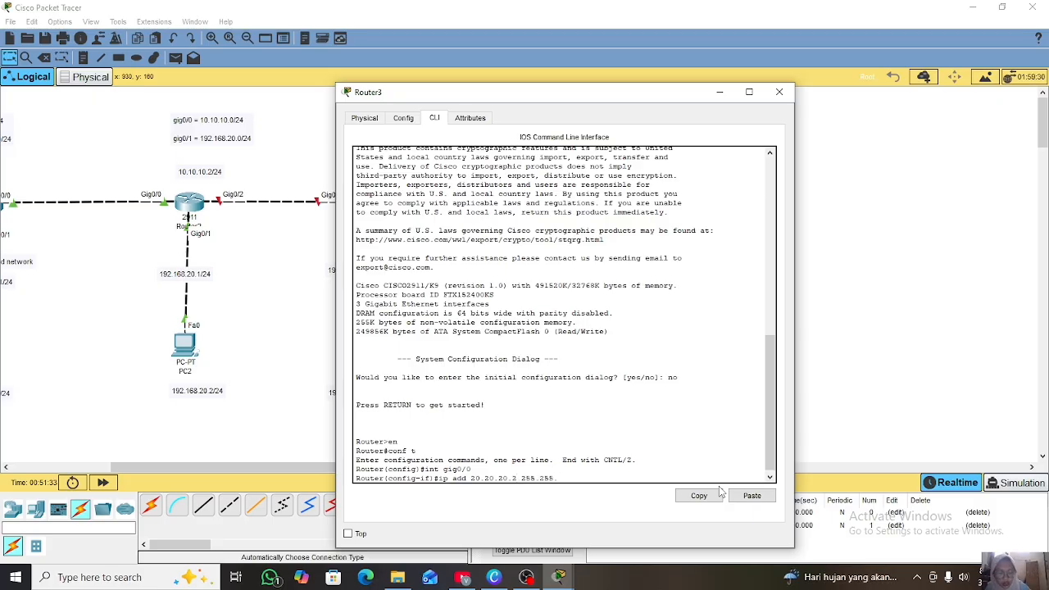
type("255.0")
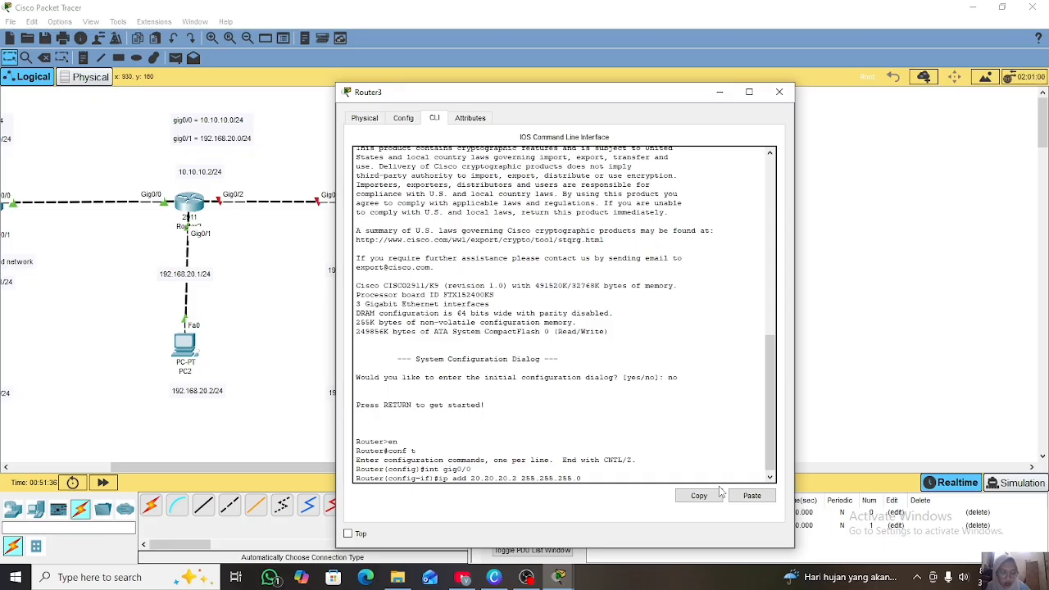
key("Return")
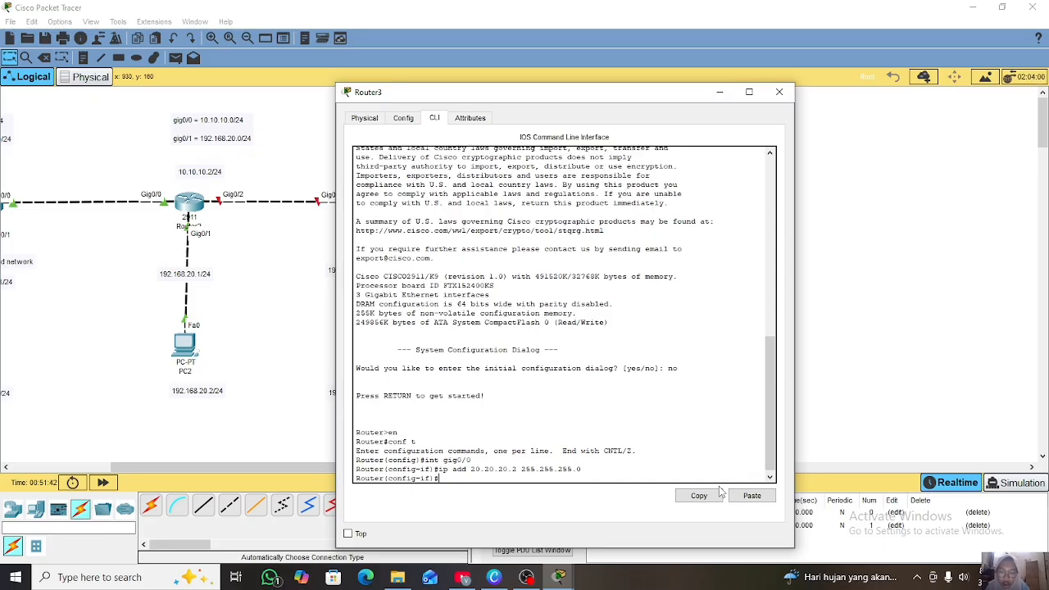
Enable Router3's gig0/0 interface with no sh
type("no sh")
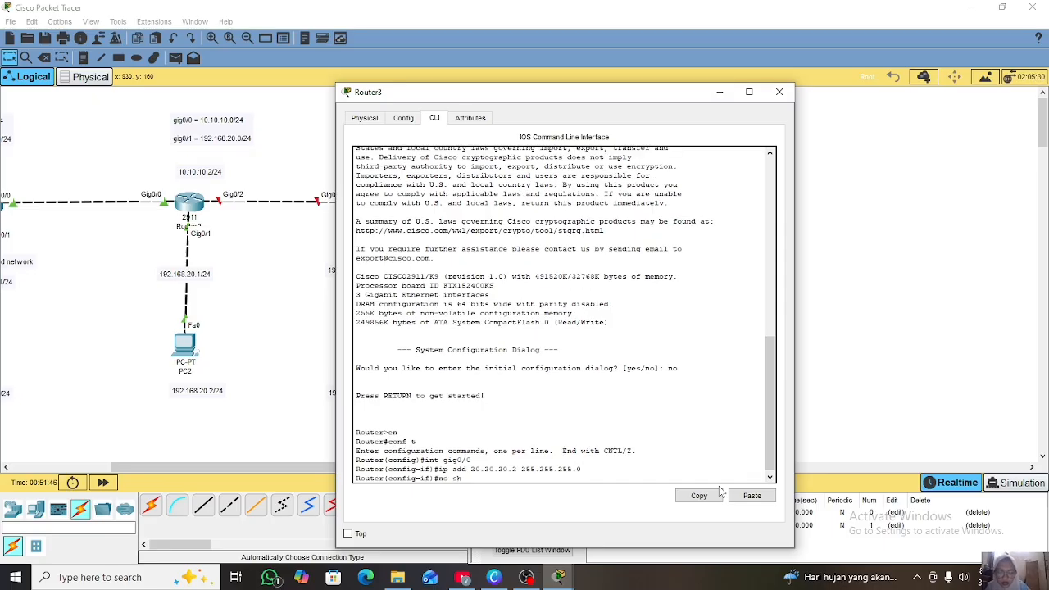
key("Return")
key("Return")
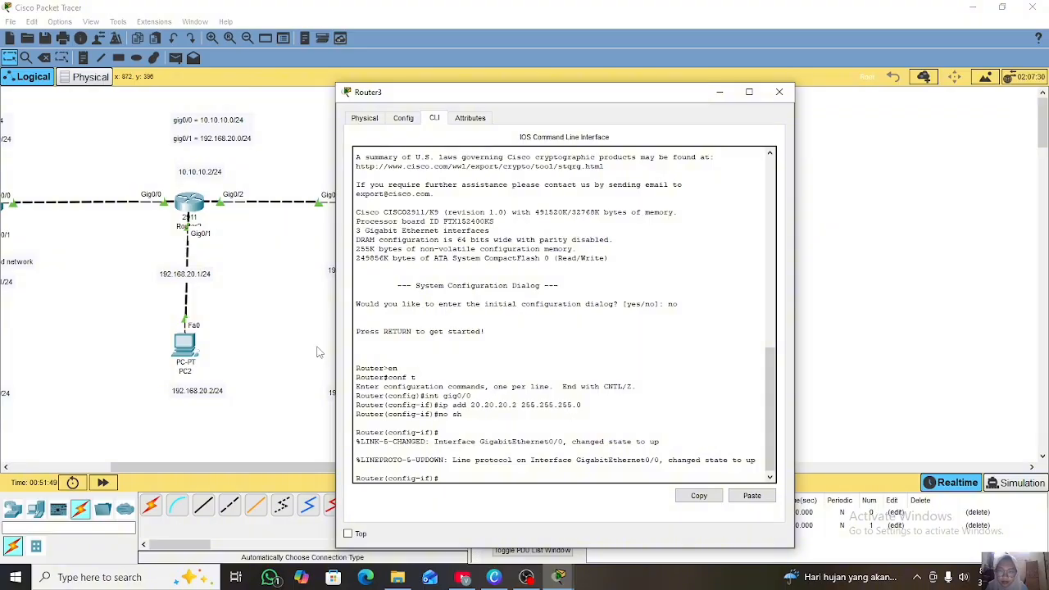
Leave gig0/0 with ex and assign 192.168.30.1 with mask 255.255.255.0 to Router3's gig0/1 interface
scroll(320, 353, "right", 3)
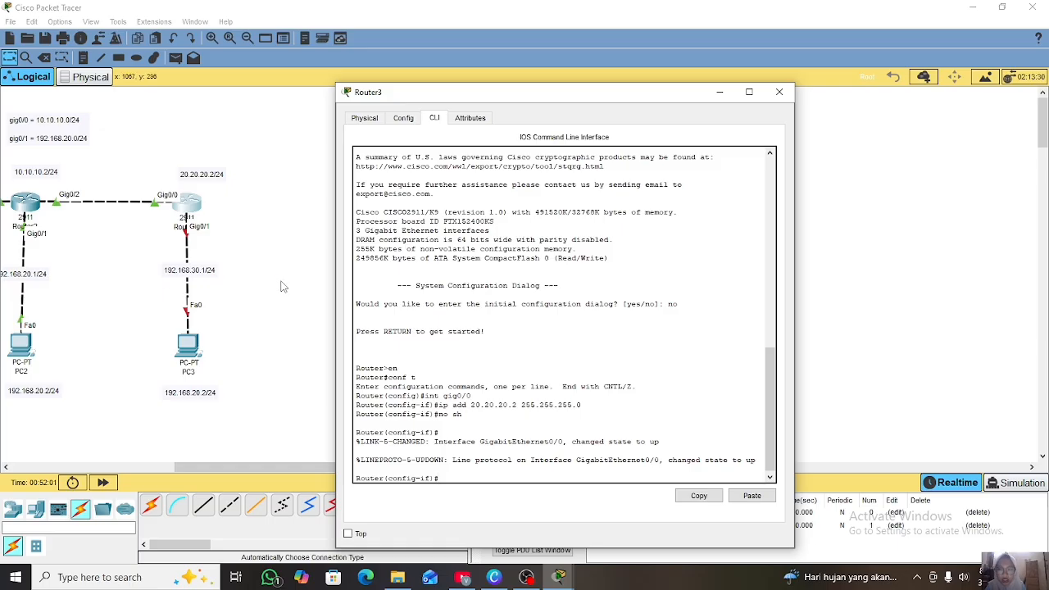
type("ex")
key("Return")
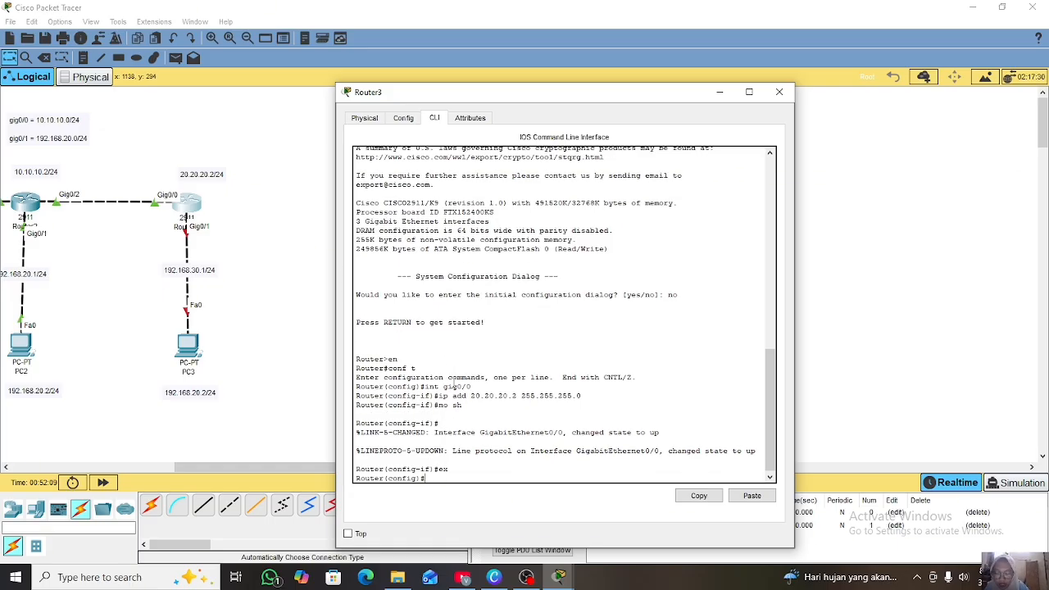
type("int gig0/1")
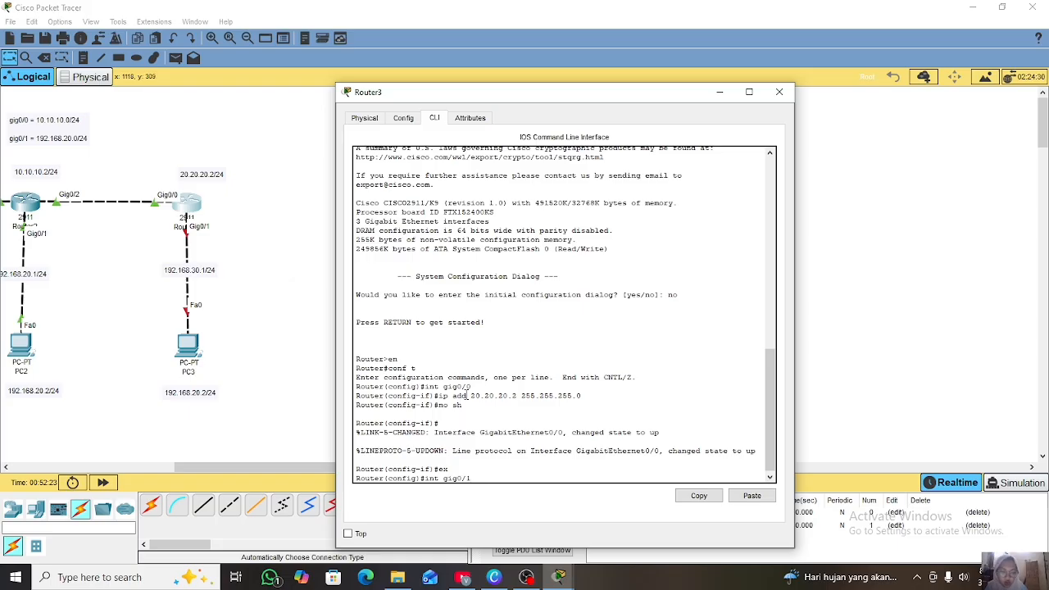
key("Return")
type("ip add ")
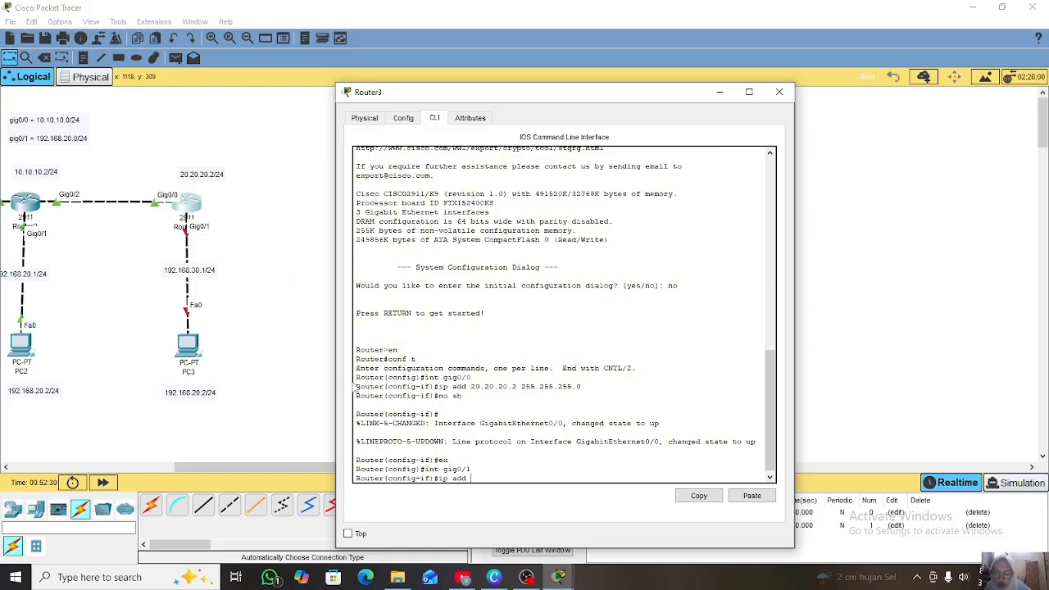
type("192.168.3")
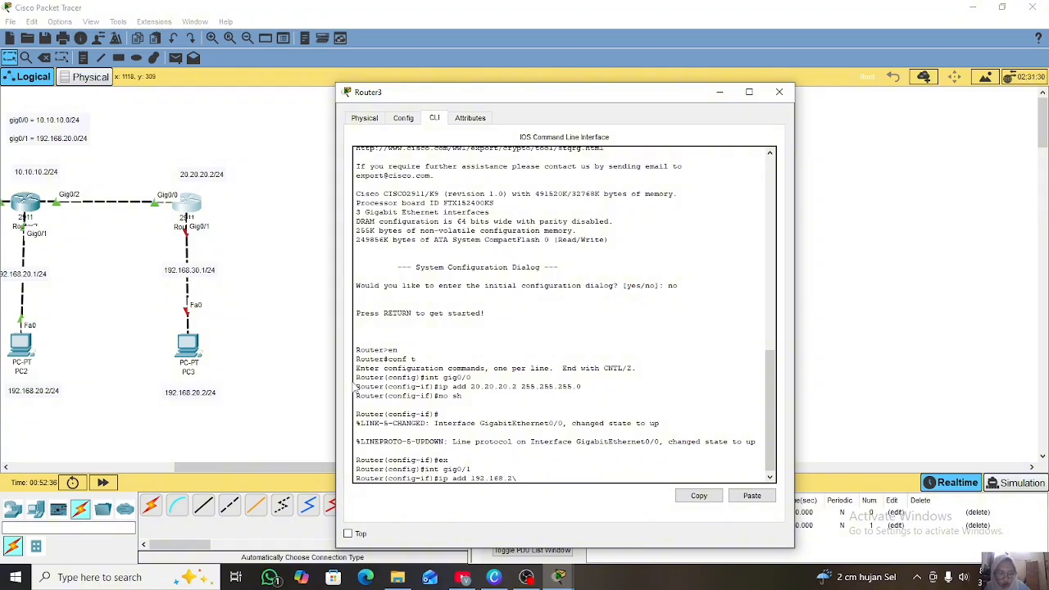
type("0.1")
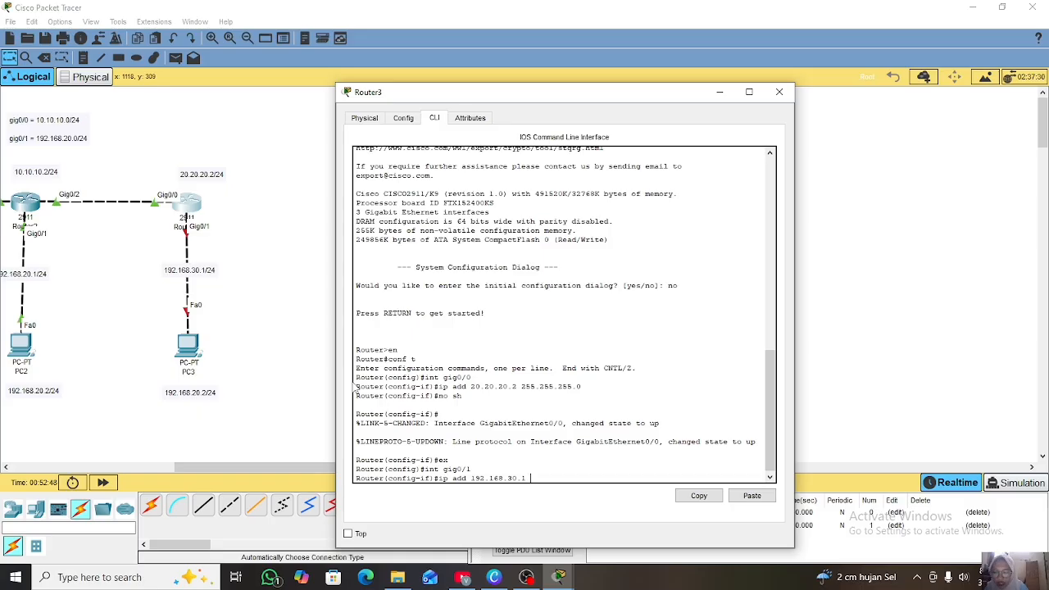
type(" 255.255.255")
type(".0")
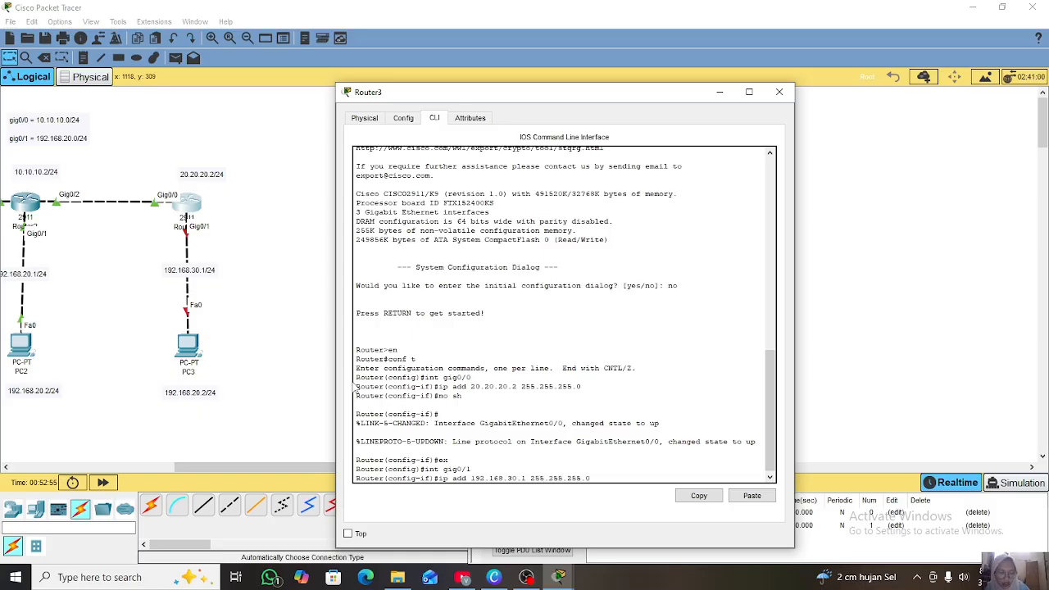
key("Return")
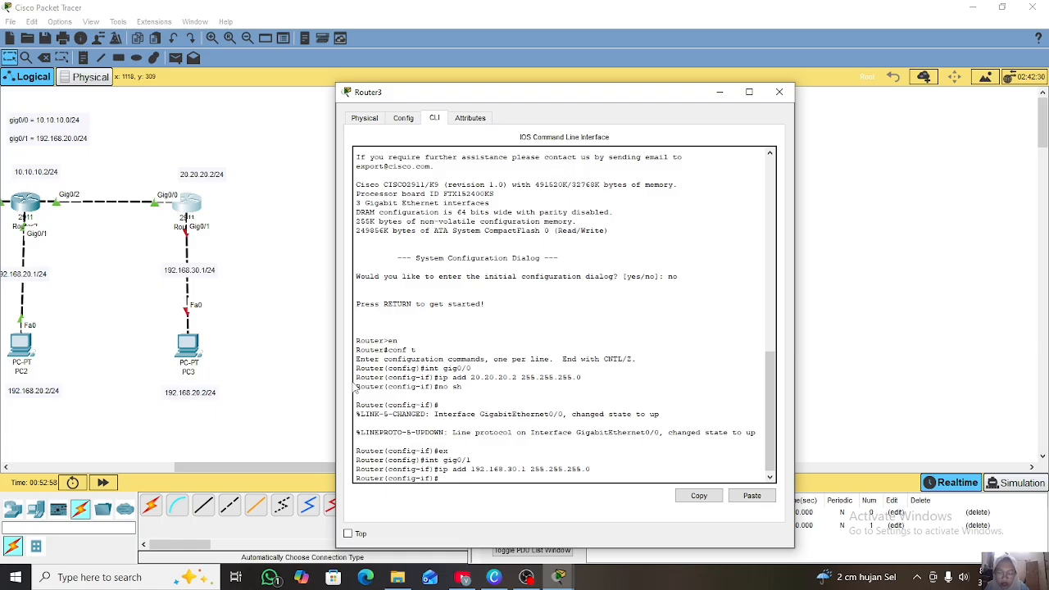
Enable Router3's gig0/1 interface with no sh
type("no sh")
key("Return")
key("Return")
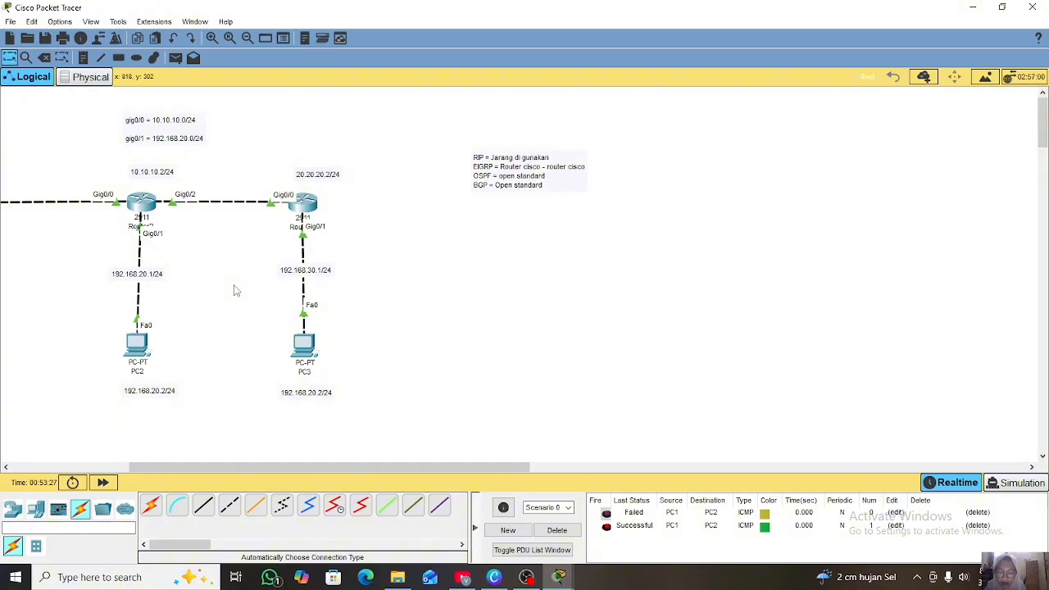
Correct the address note below PC3 to 192.168.30.2/24
double_click(316, 394)
left_click(309, 391)
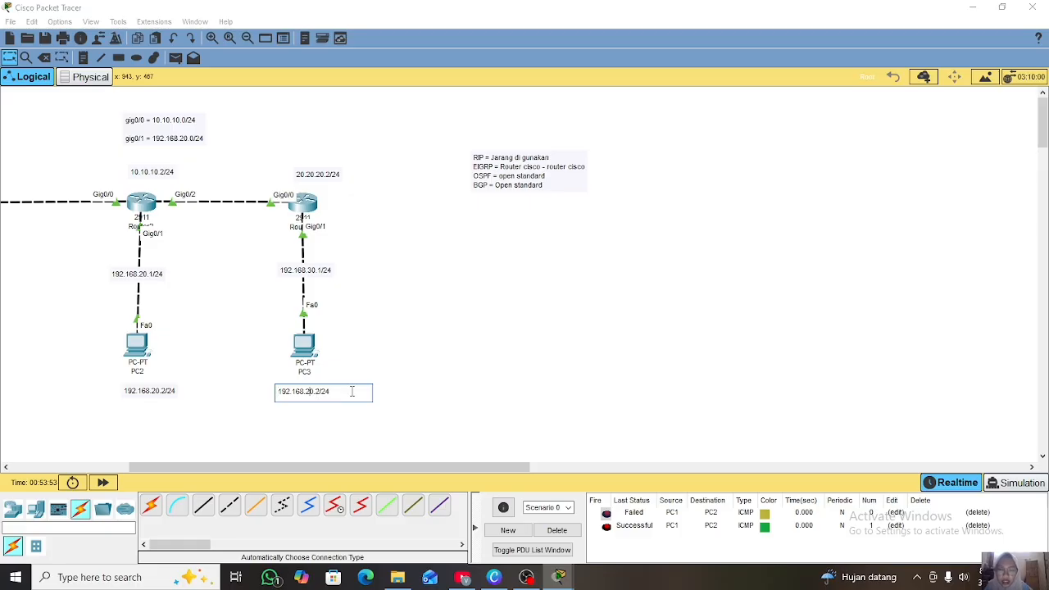
key("BackSpace")
type("3")
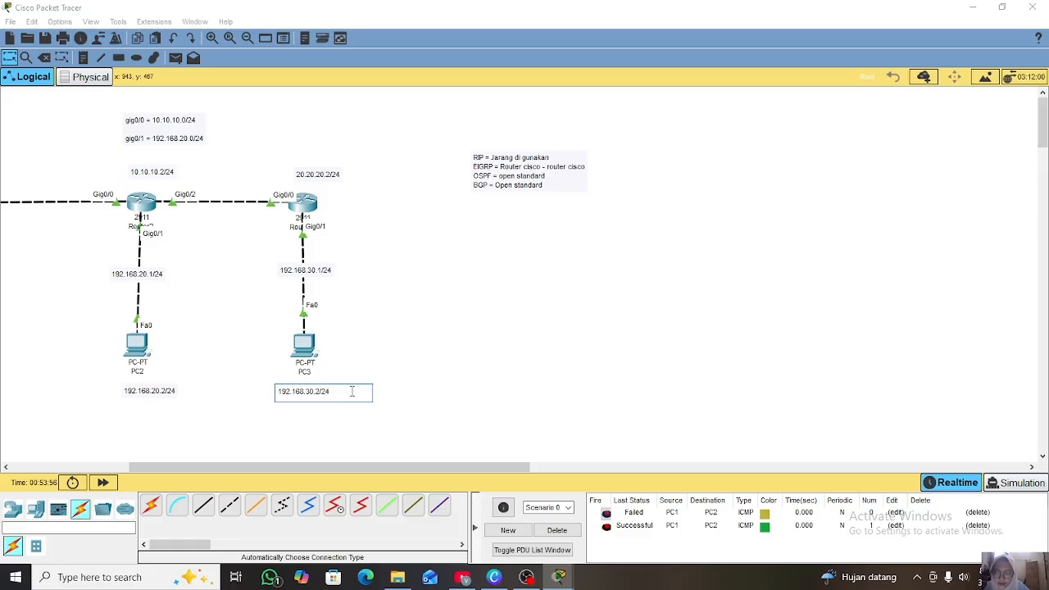
left_click(379, 361)
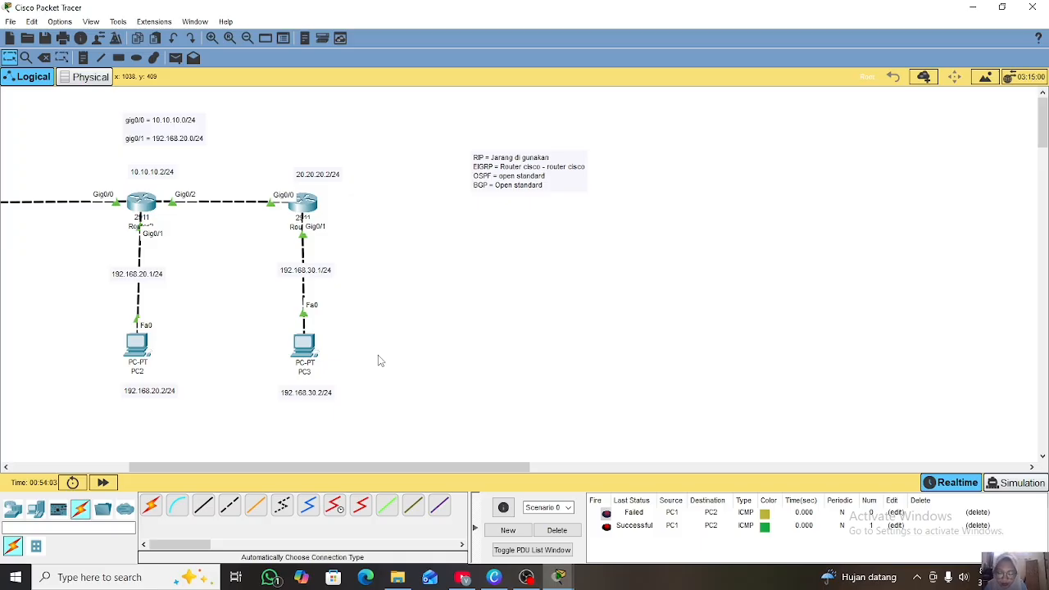
Set PC3's static IPv4 address to 192.168.30.2 with subnet mask 255.255.255.0
left_click(303, 346)
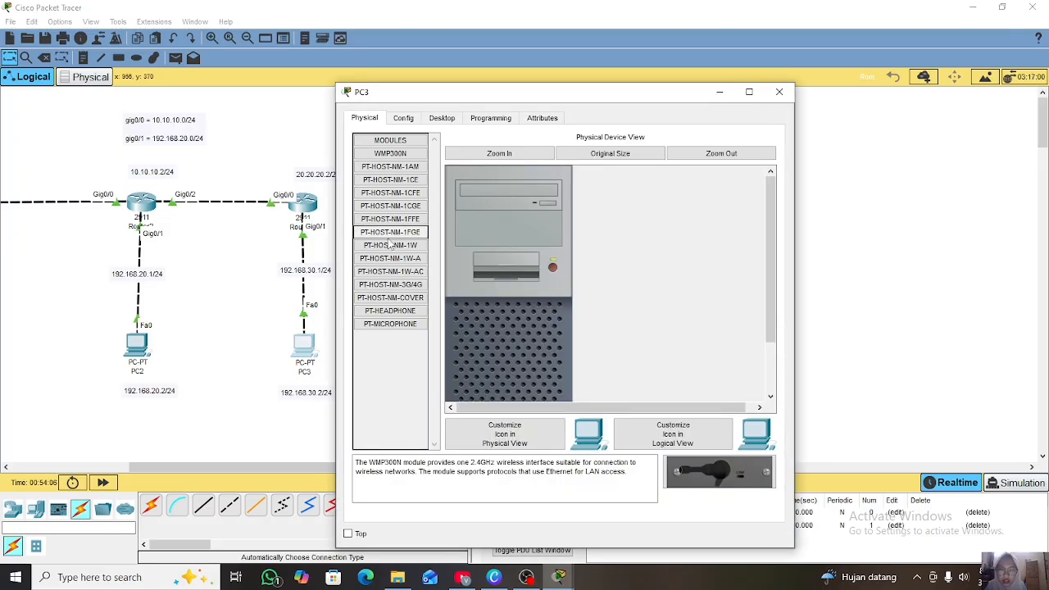
left_click(442, 118)
left_click(377, 197)
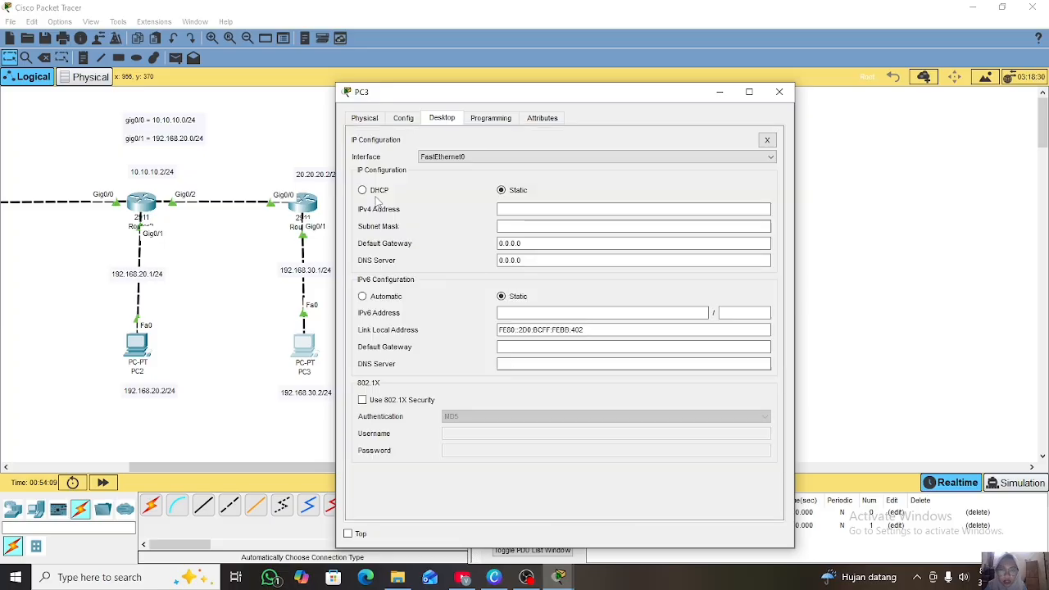
left_click(527, 210)
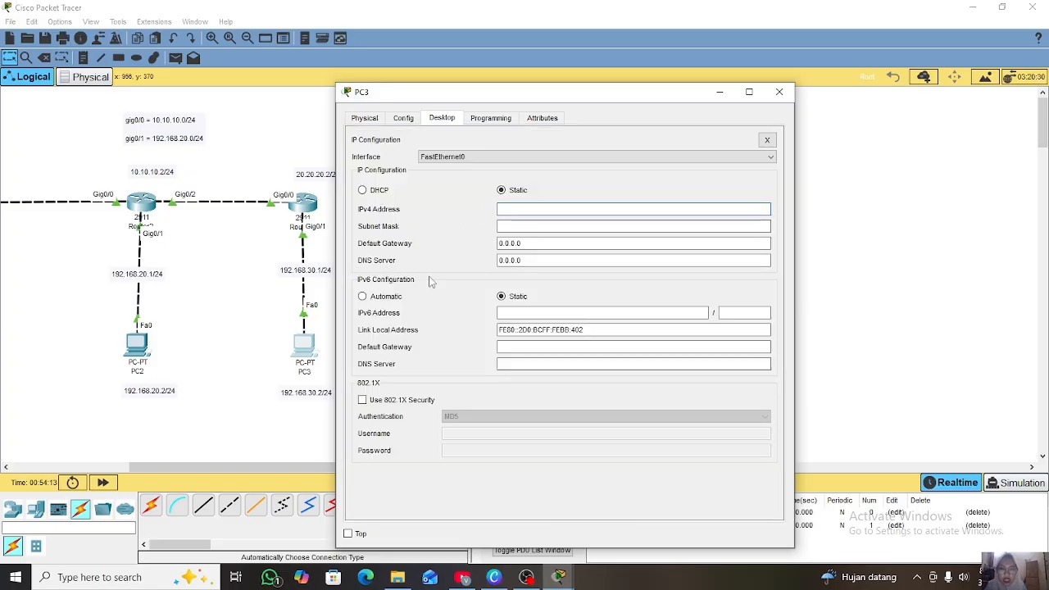
type("192.")
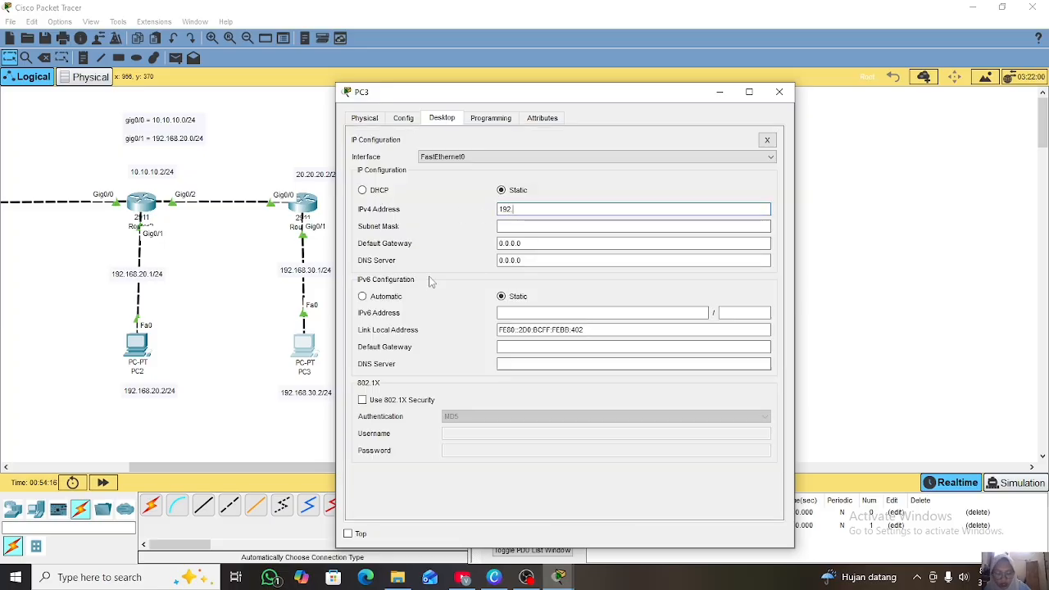
type("168.30")
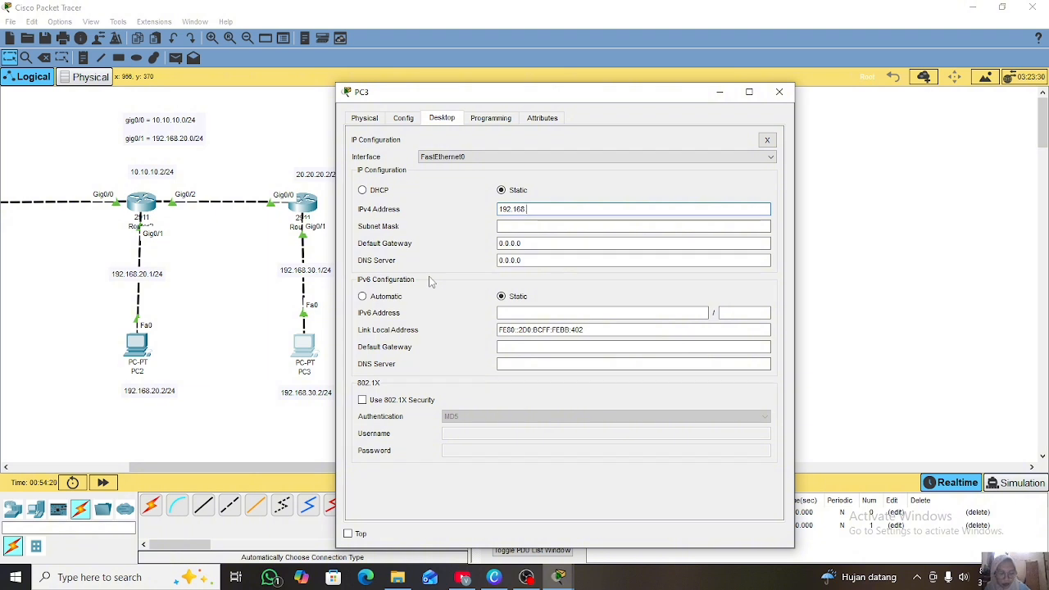
type(".2")
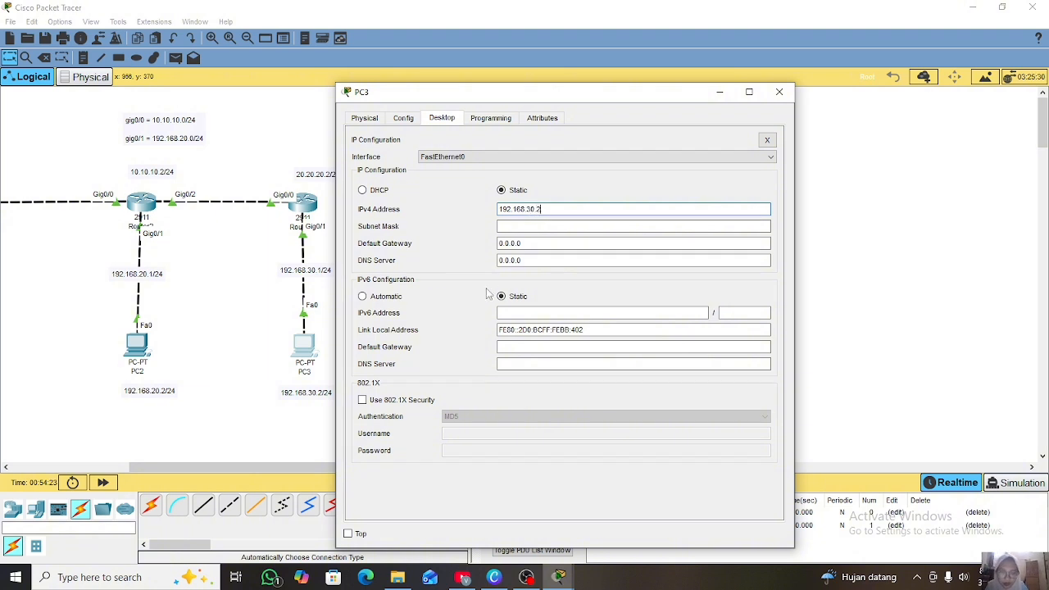
left_click(584, 227)
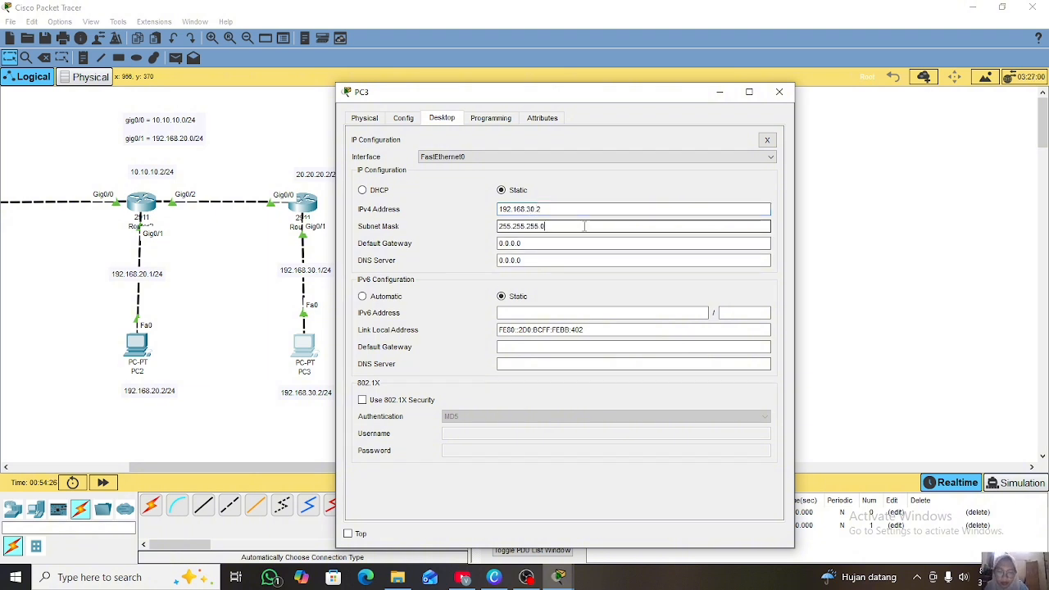
Set PC3's default gateway to 192.168.30.1 and put its configuration window away
left_click(584, 243)
key("BackSpace")
key("BackSpace")
key("BackSpace")
key("BackSpace")
key("BackSpace")
key("BackSpace")
key("BackSpace")
type("192")
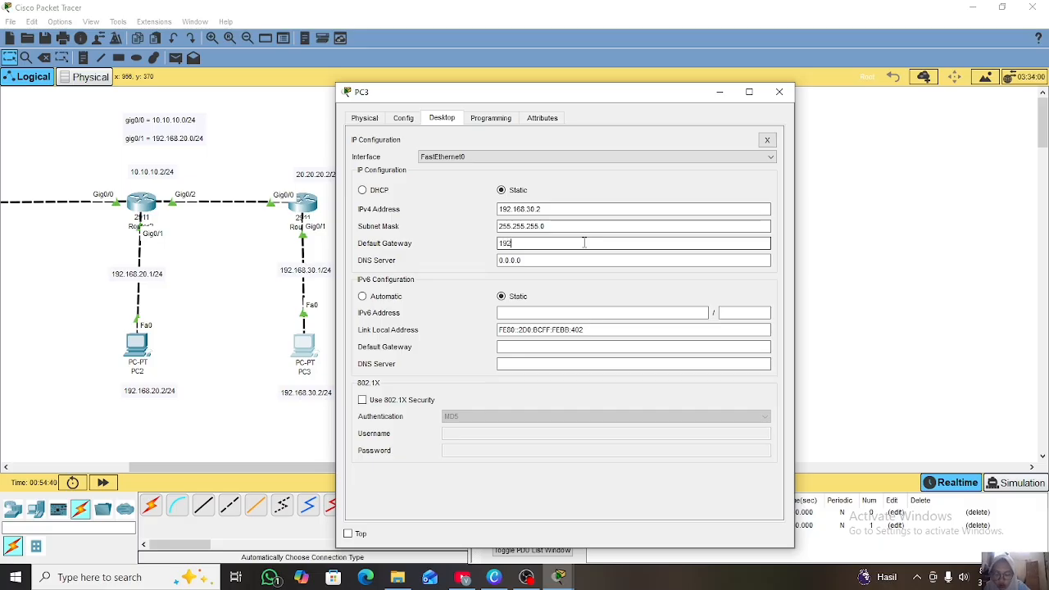
type(".168.30.1")
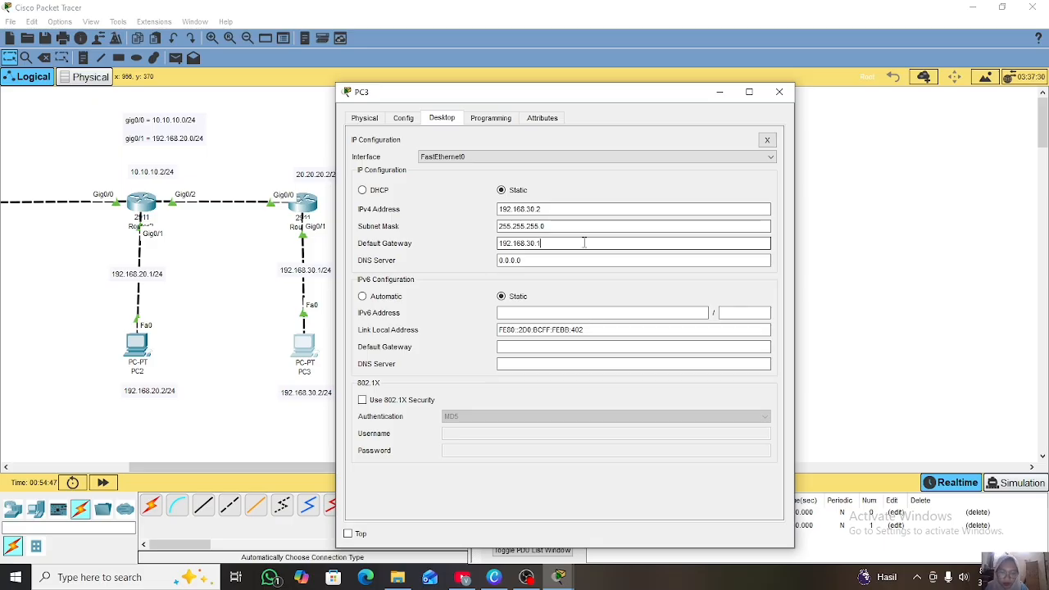
left_click(720, 91)
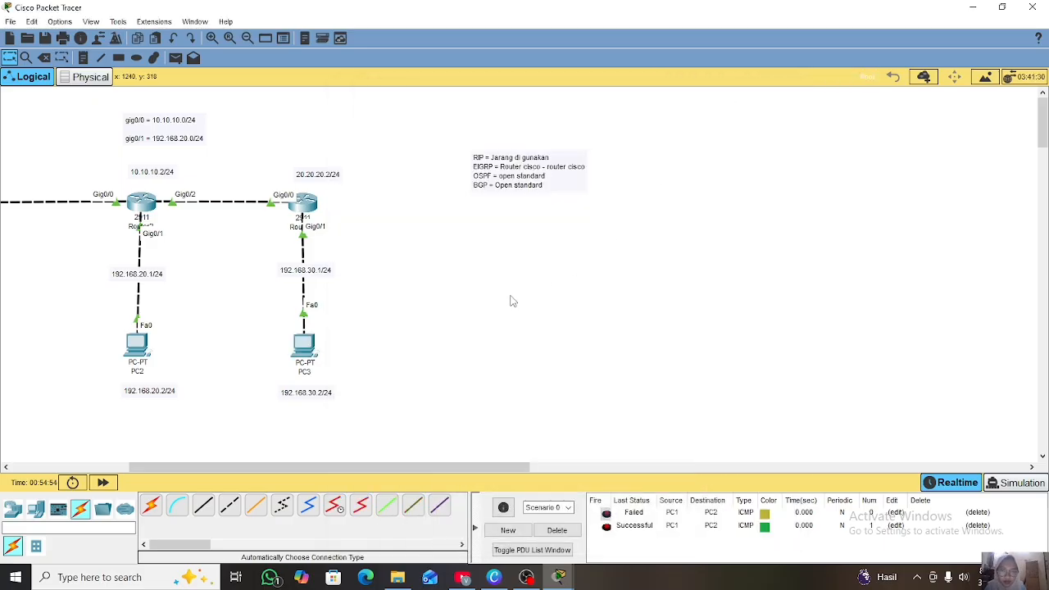
Leave gig0/1 configuration on Router3 with ex and start EIGRP with router eigrp 10
scroll(513, 301, "down", 1)
scroll(513, 301, "left", 3)
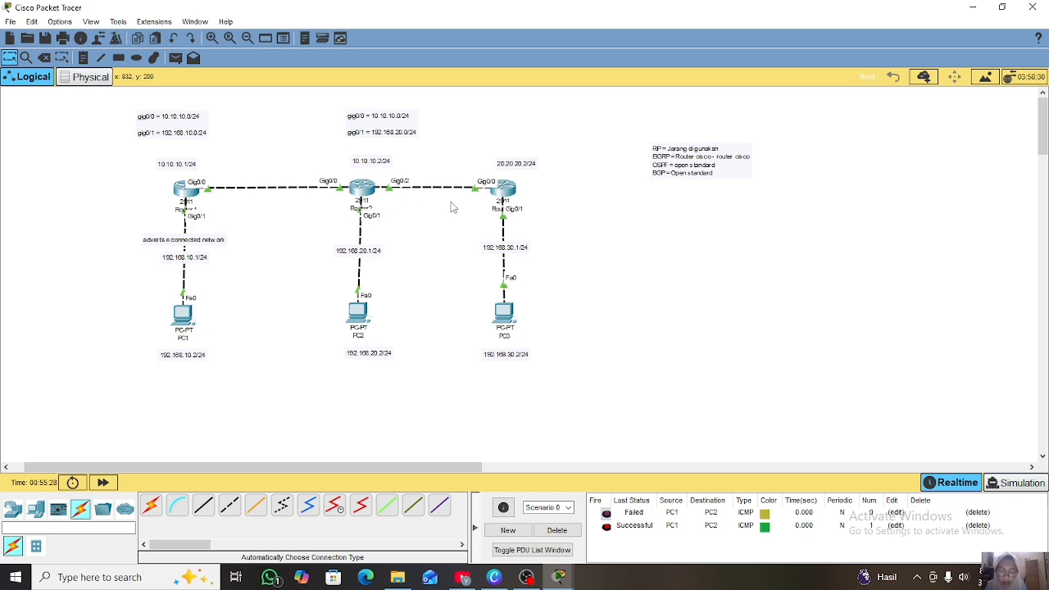
left_click(512, 197)
key("Return")
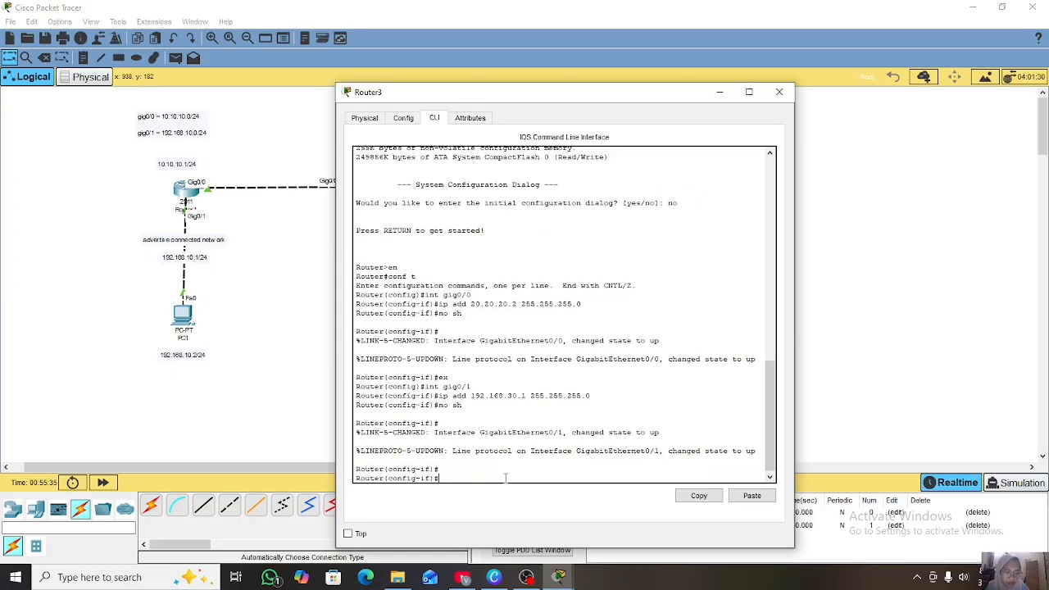
type("ex")
key("Return")
key("Return")
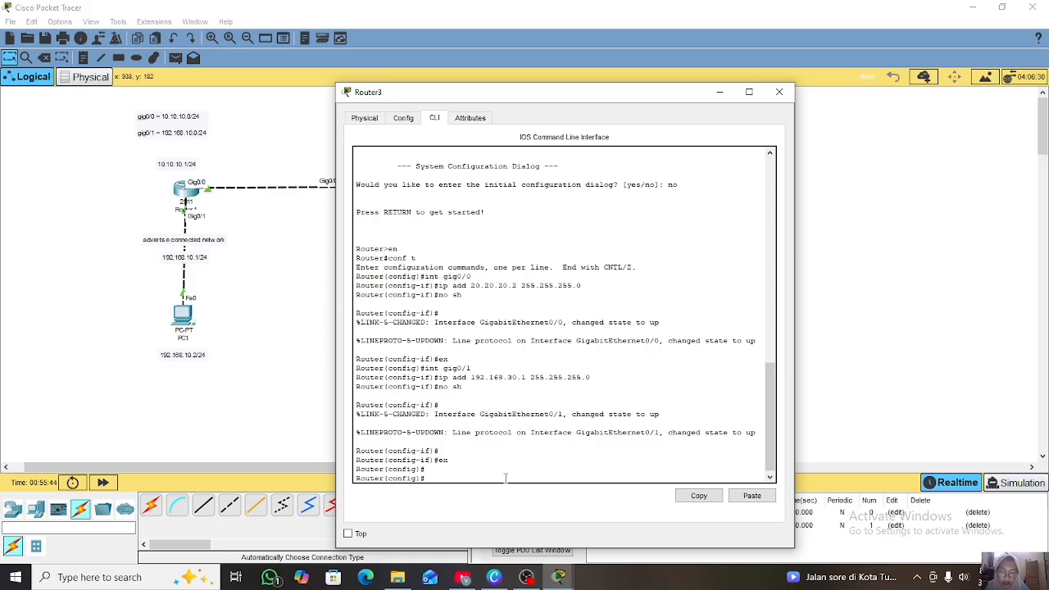
type("router e")
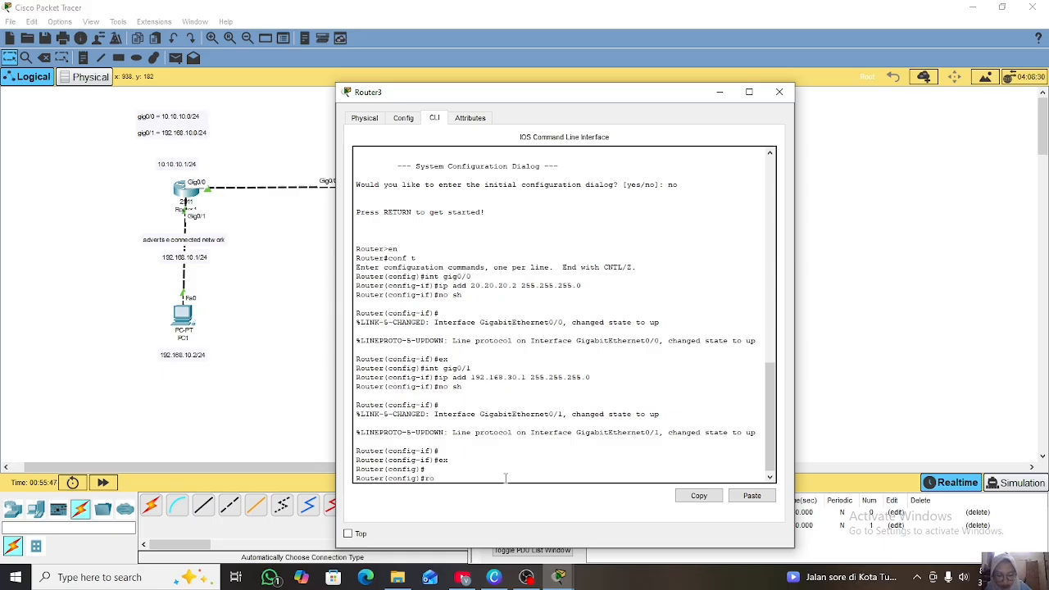
type("igrp 10")
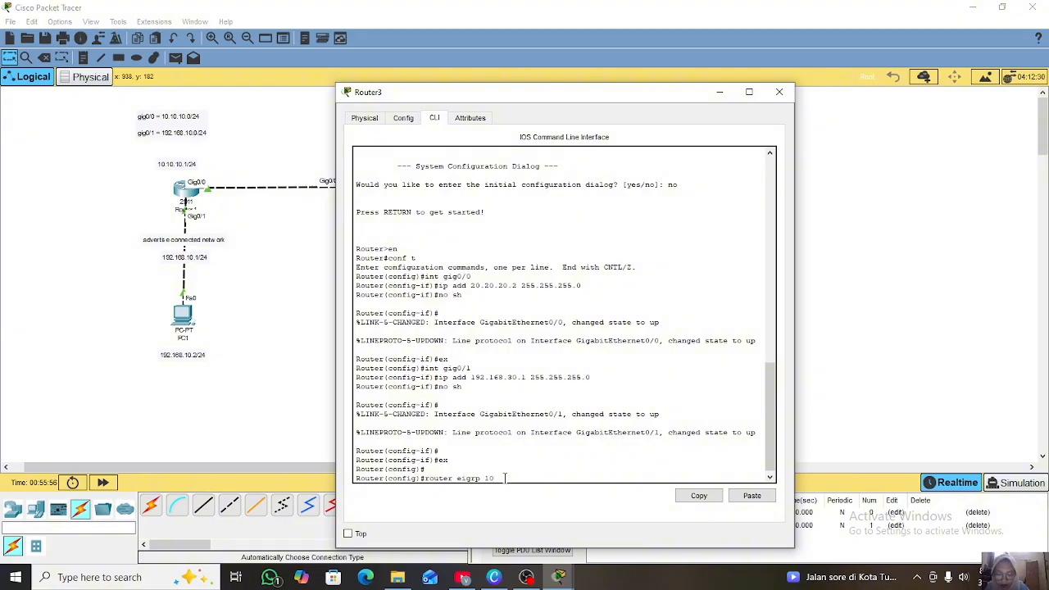
key("Return")
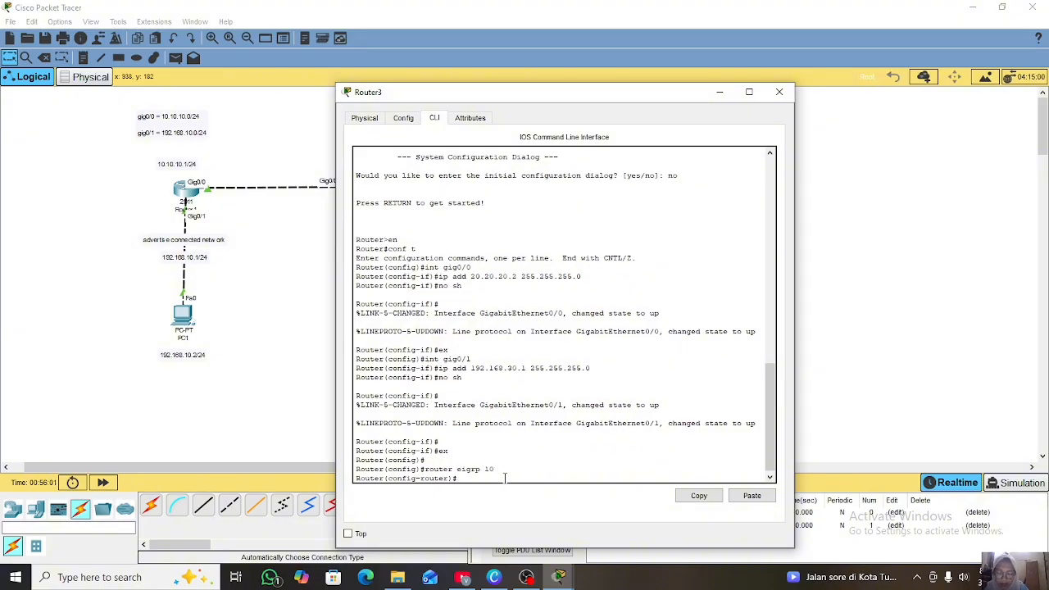
Advertise networks 20.20.20.0 and 192.168.30.0 in Router3's EIGRP 10 process, then put its window away
type("network")
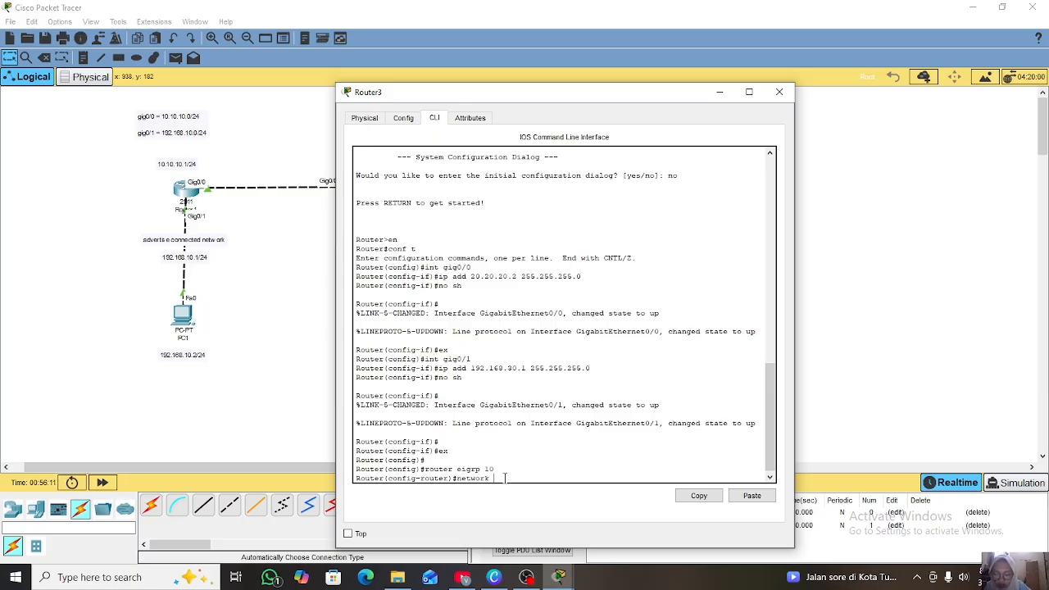
type(" 20.20.20.0")
key("Return")
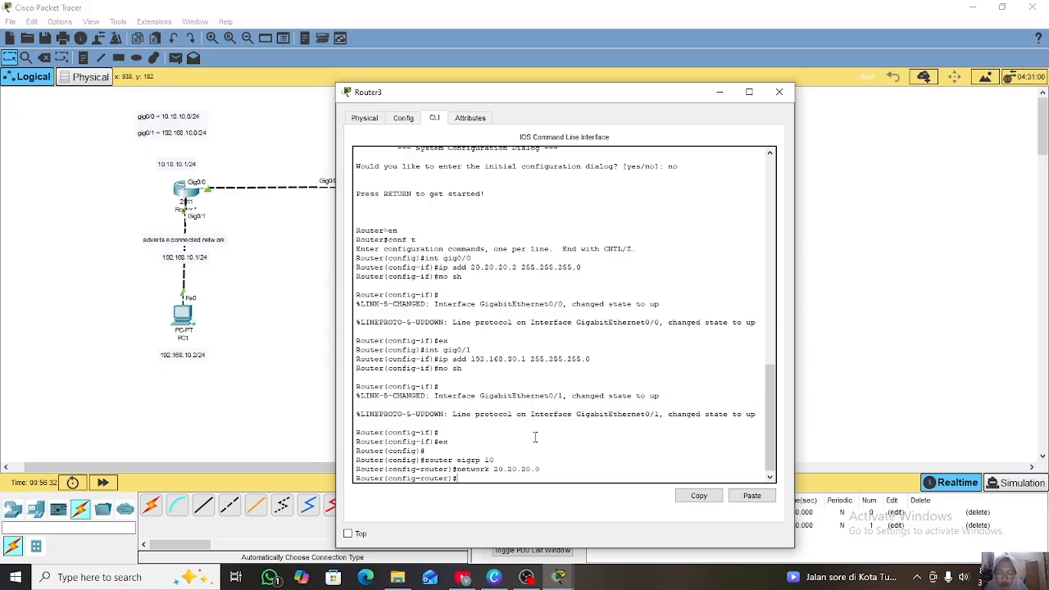
type("network 19")
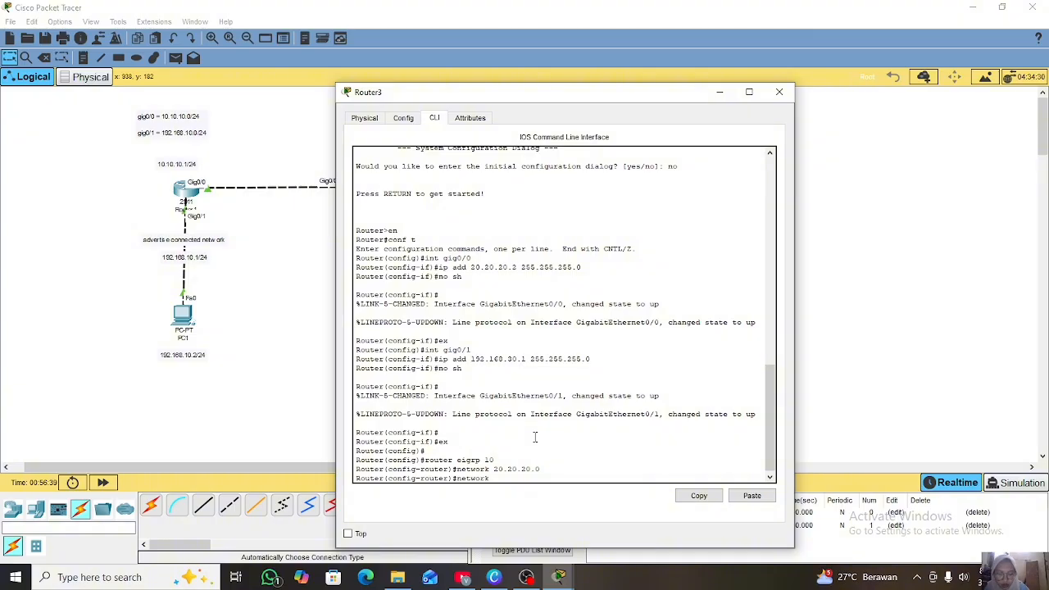
type("2.168.30")
type(".0")
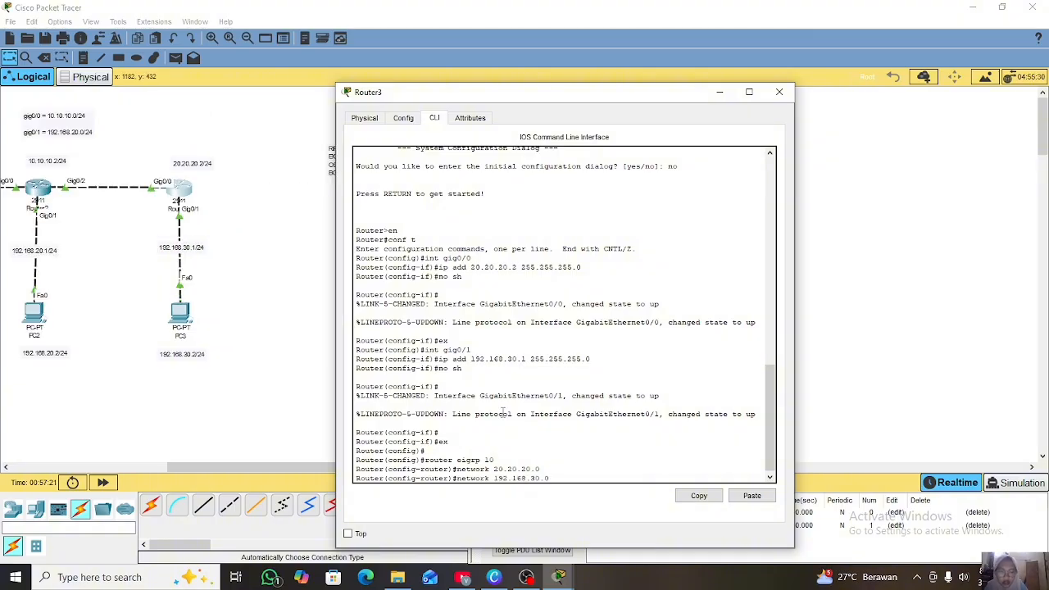
key("Return")
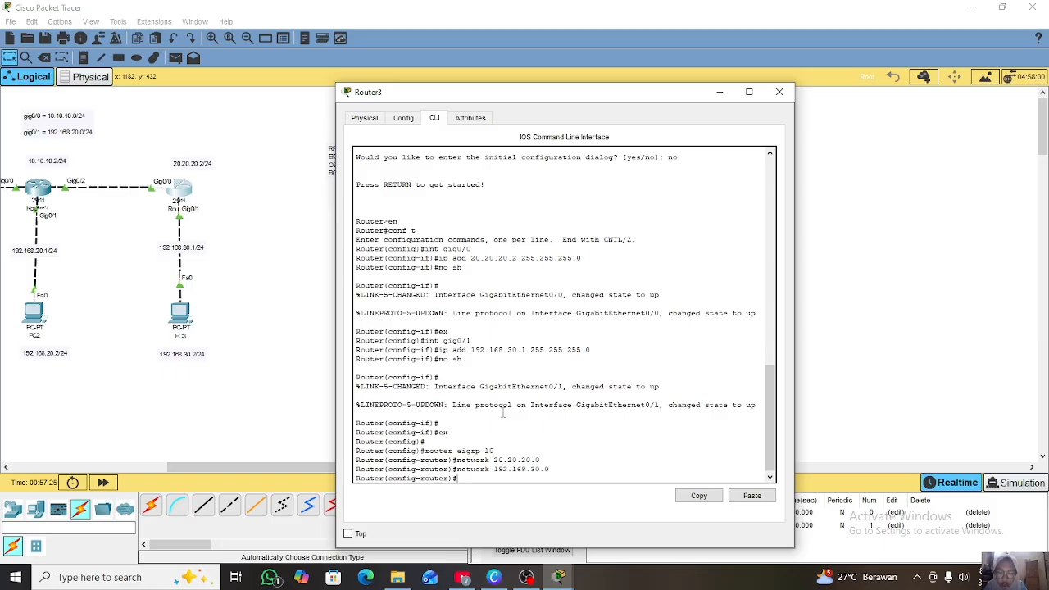
left_click(719, 92)
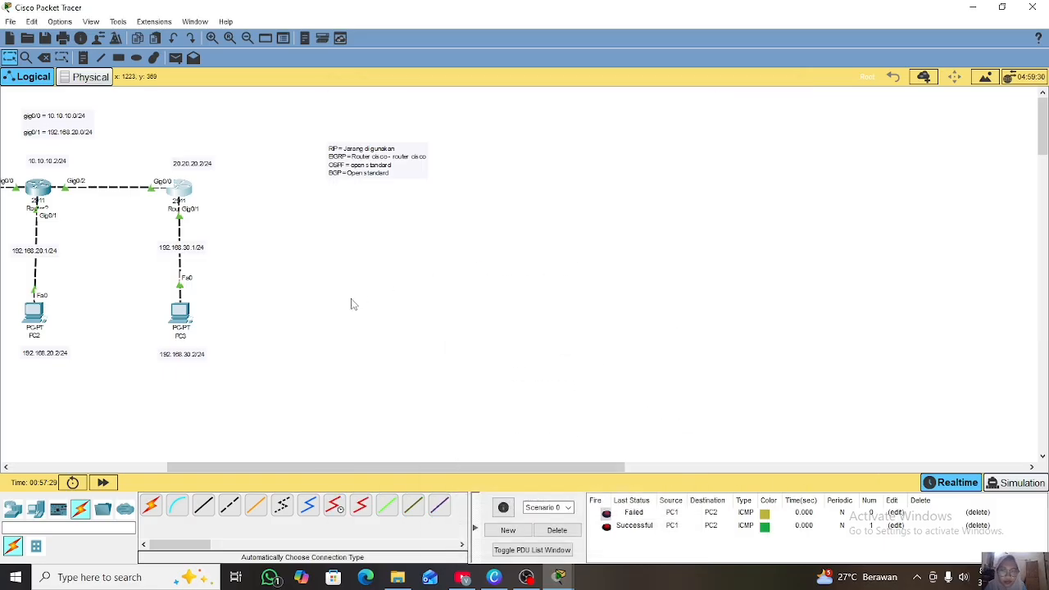
Leave gig0/2 configuration on Router2 with ex and enter its EIGRP process with router eigrp 10
scroll(271, 213, "left", 4)
left_click(240, 190)
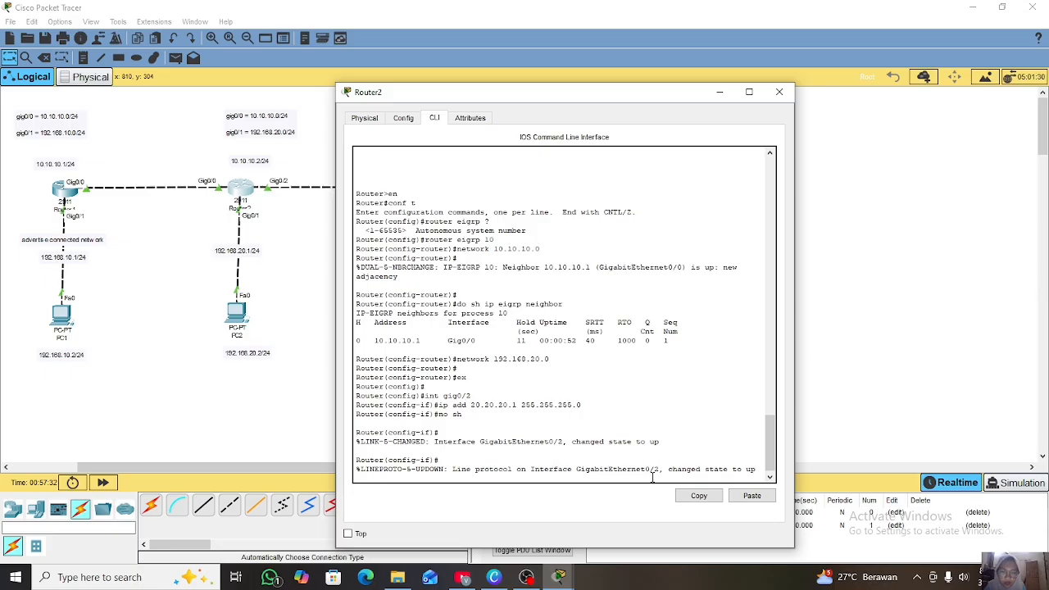
key("Return")
key("Return")
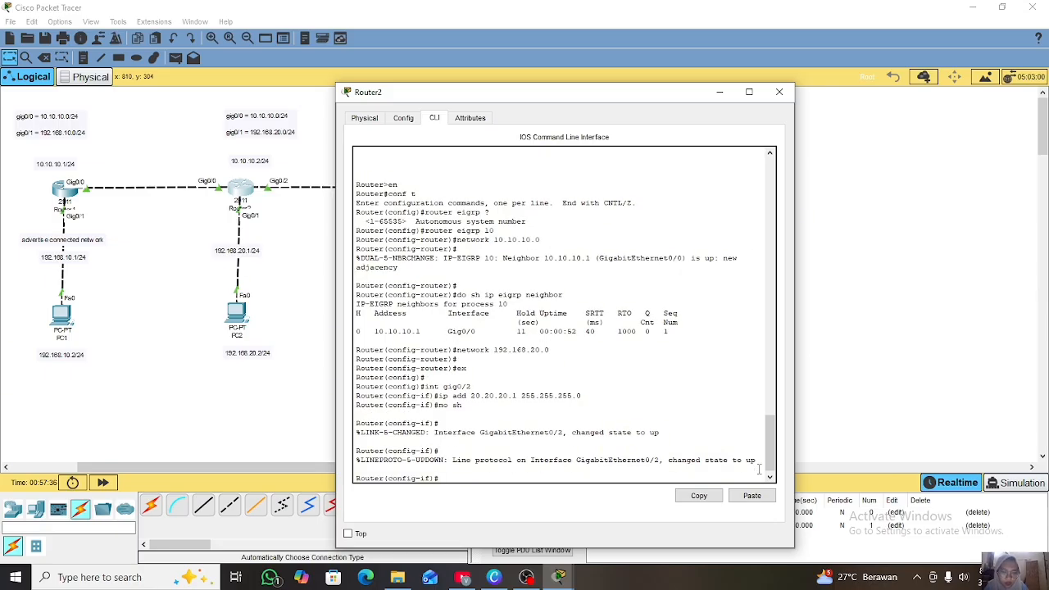
type("ex")
key("Return")
key("Return")
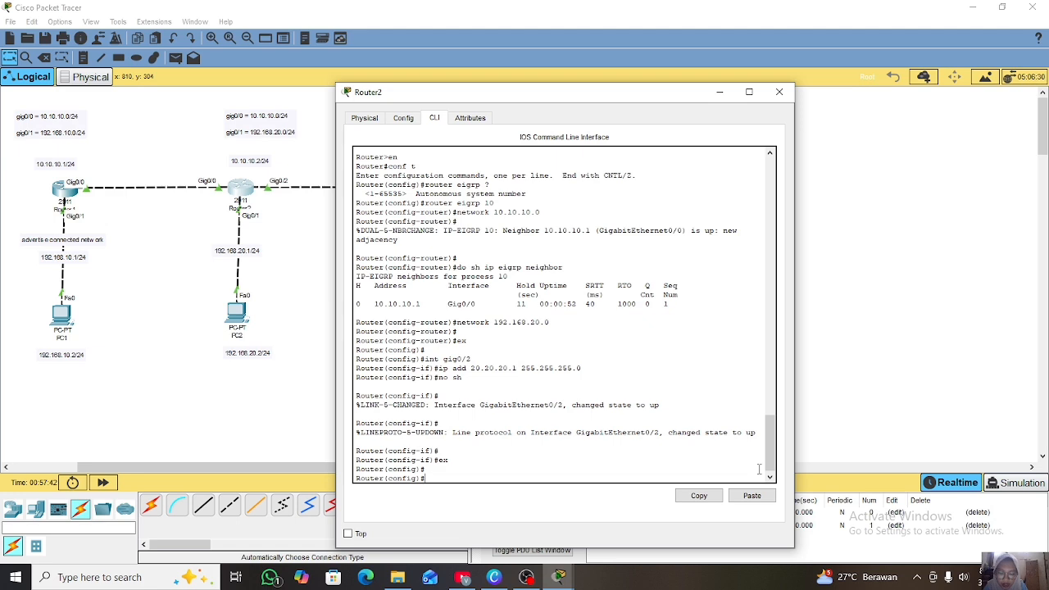
type("rou")
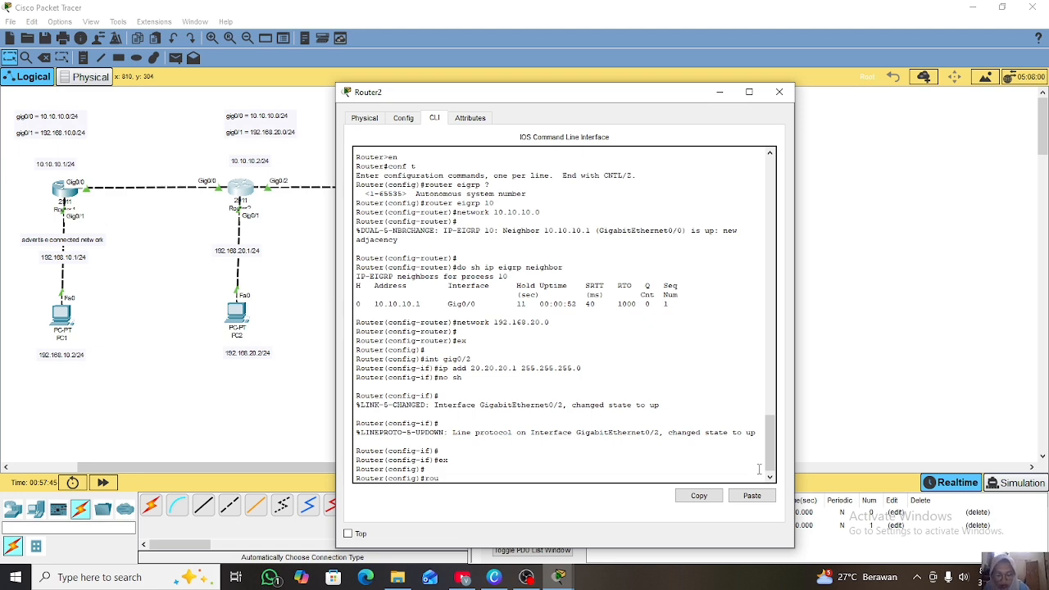
type("ter eigrp 10")
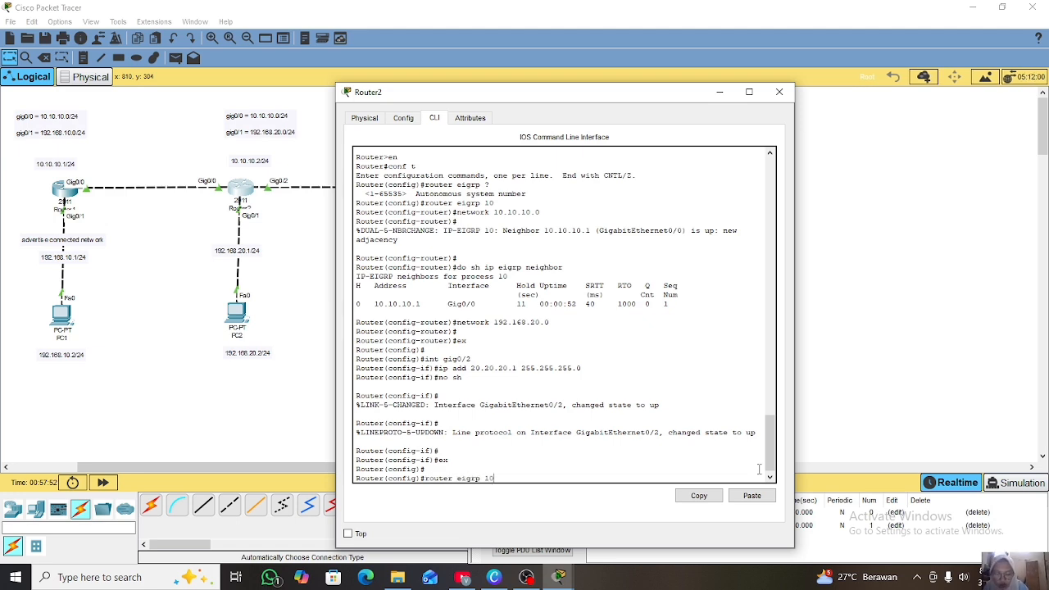
key("Return")
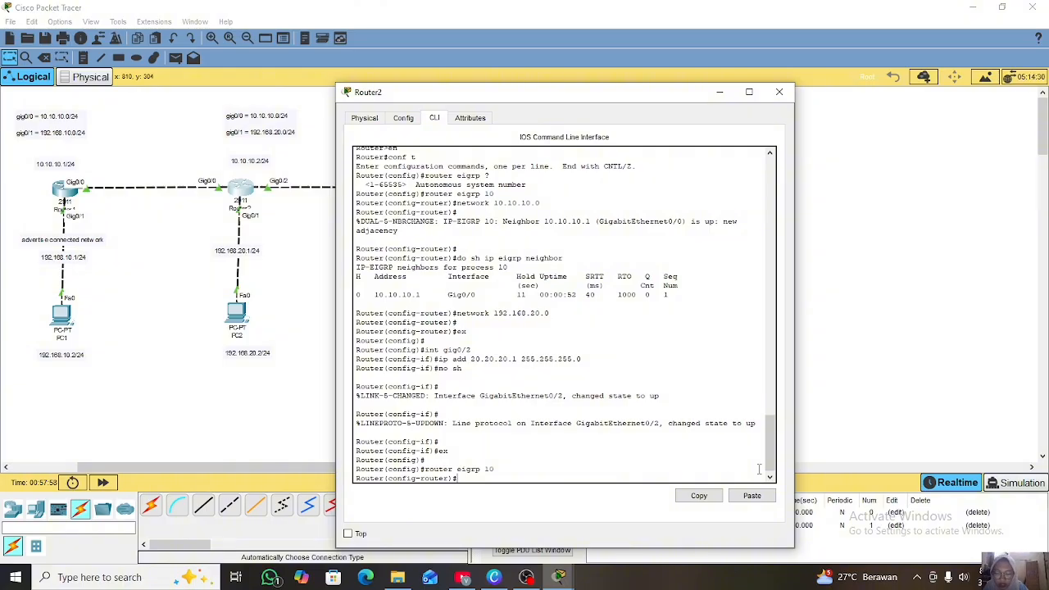
Advertise network 20.20.20.0 in Router2's EIGRP 10 process
type("ne")
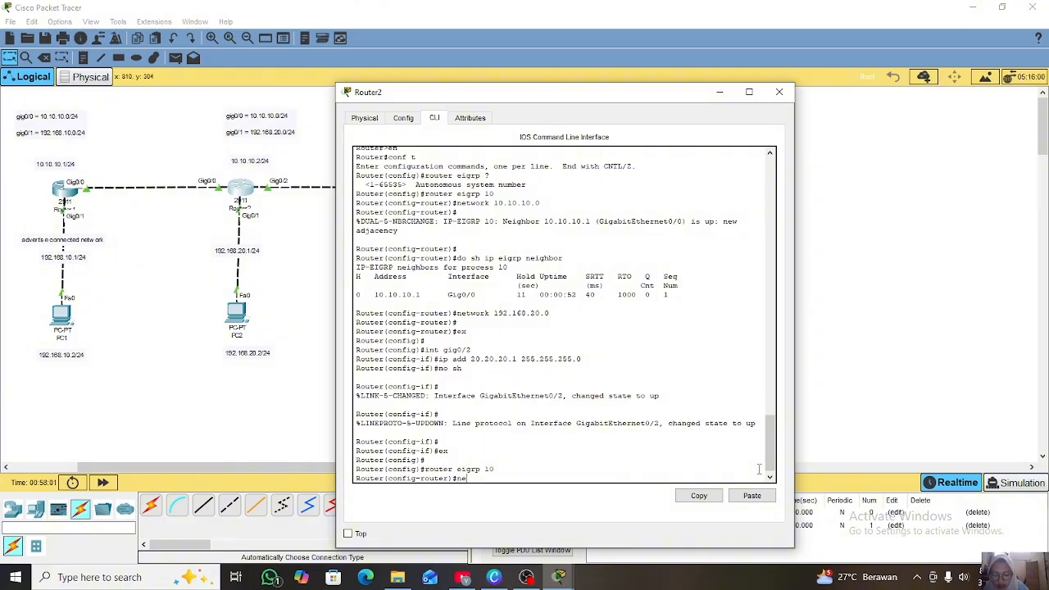
type("twork 20.20.20.0")
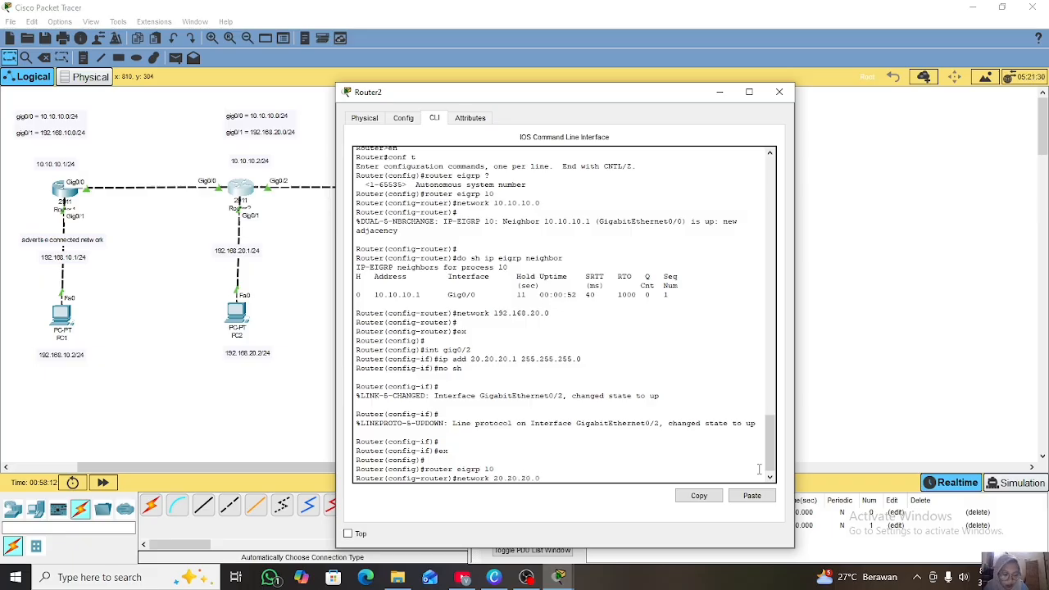
key("Return")
key("Return")
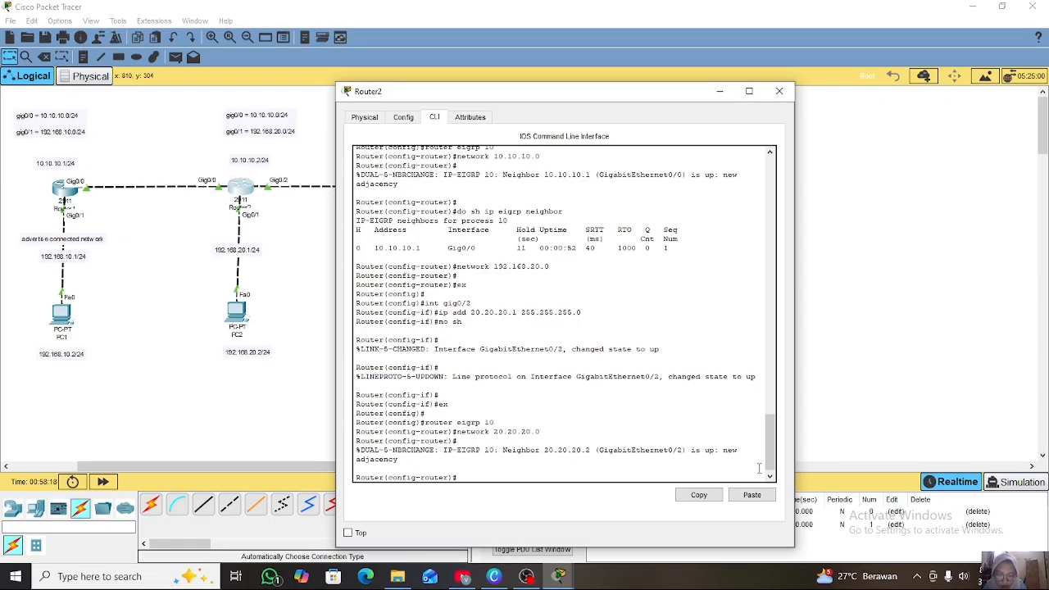
Add network 192.168.30.0 to Router2's EIGRP 10 process
type("network")
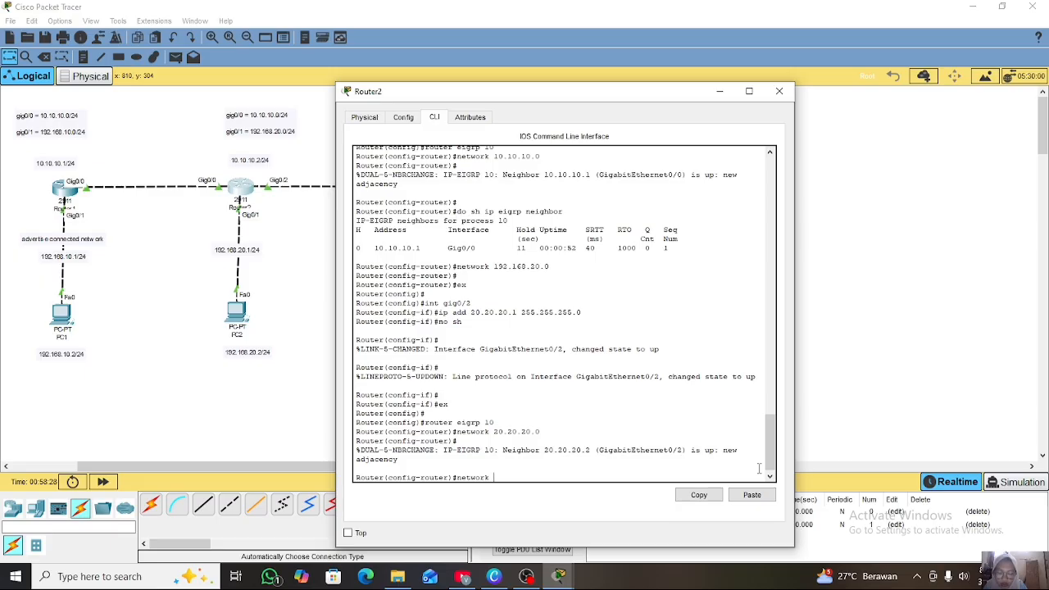
type(" 192.168.30.0")
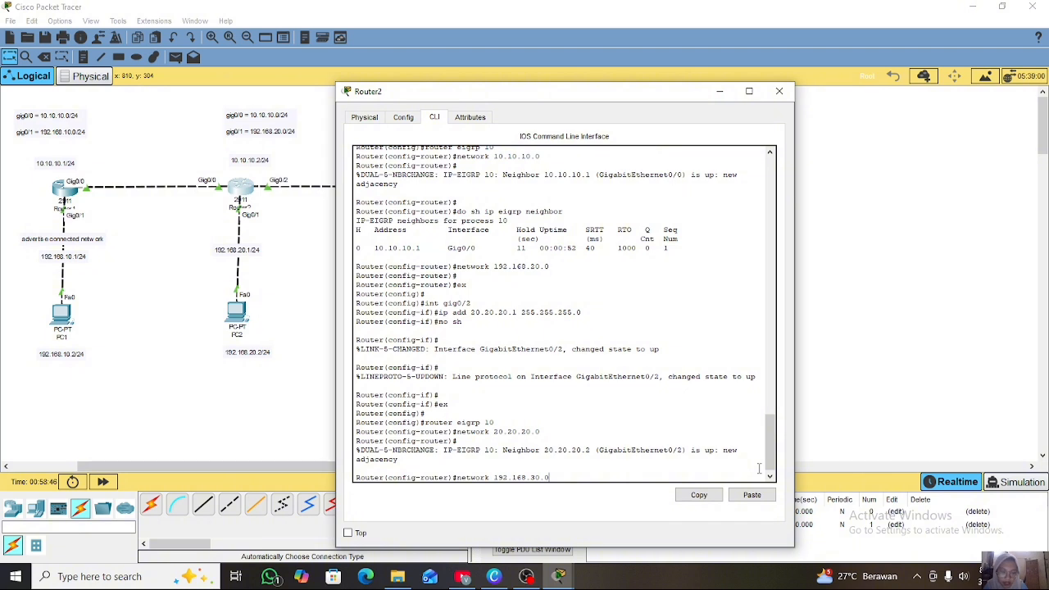
key("Return")
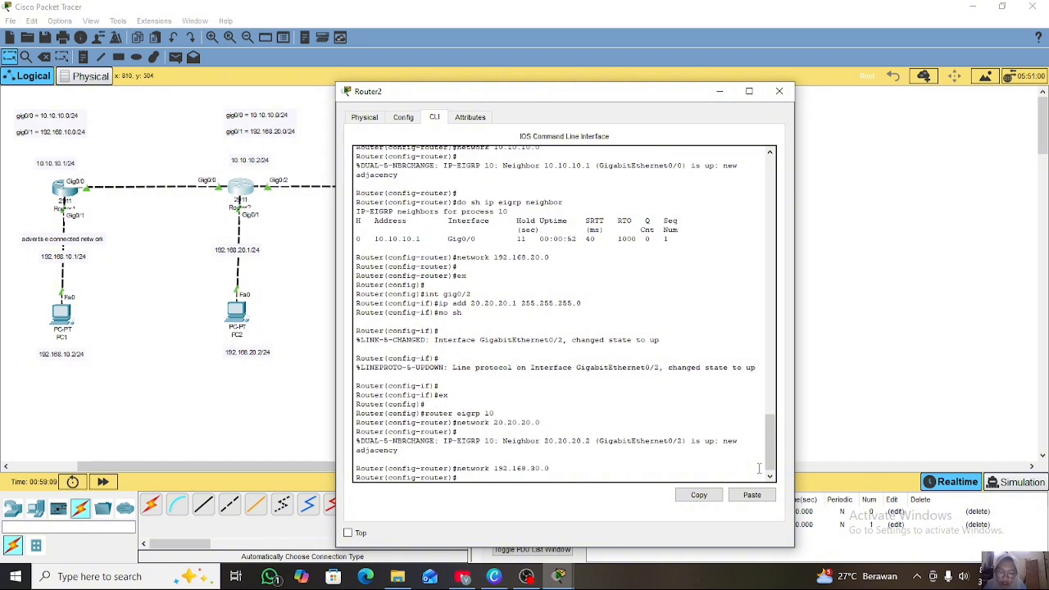
Display Router2's routing table with do sh ip route, inspect the 192.168.30.0/24 entry, and put the router window away
type("do sh ip route")
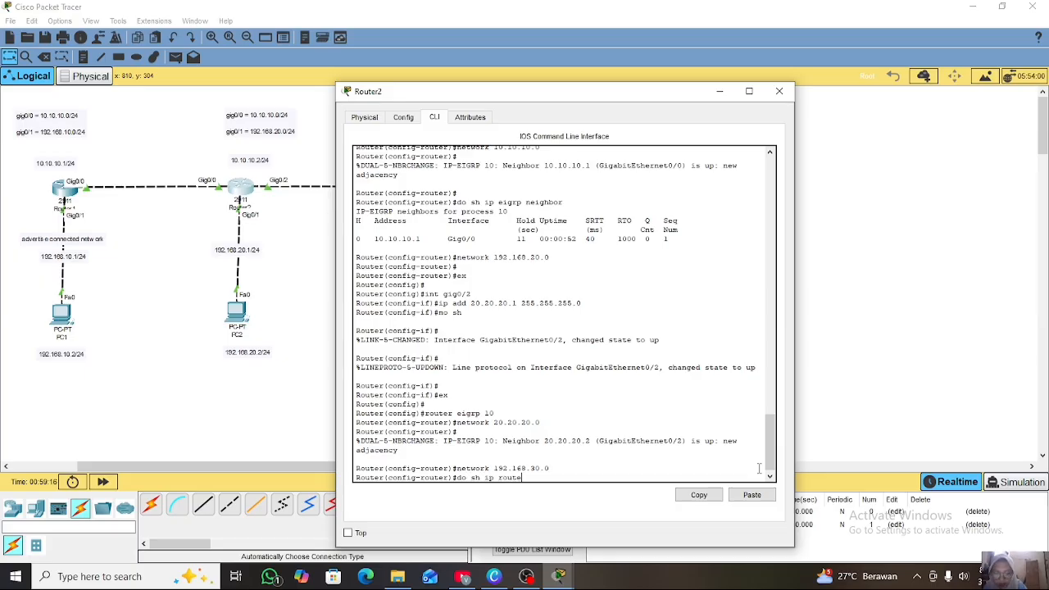
key("Return")
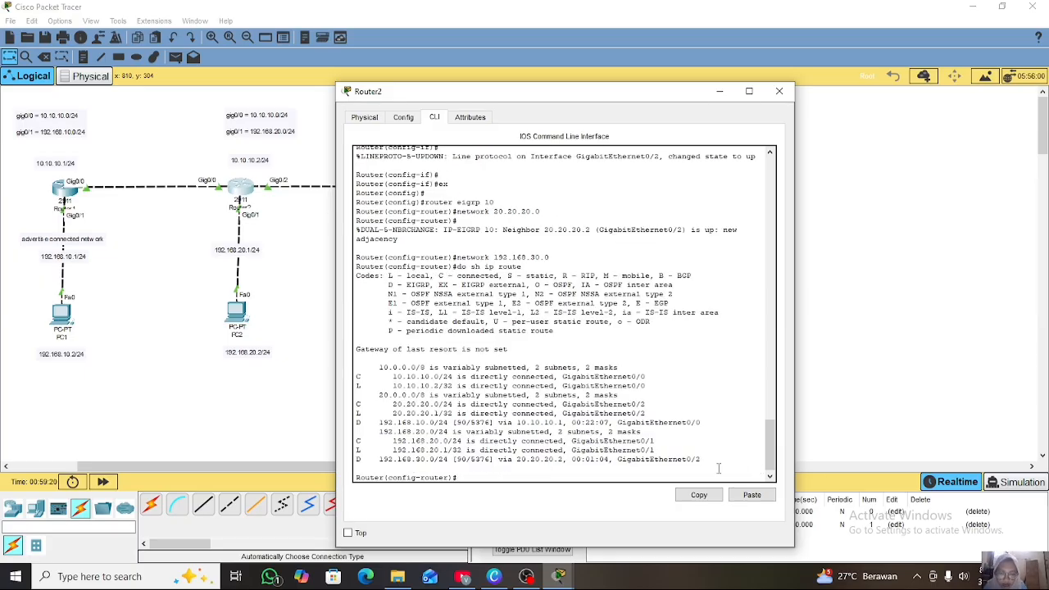
left_click_drag(357, 459, 448, 459)
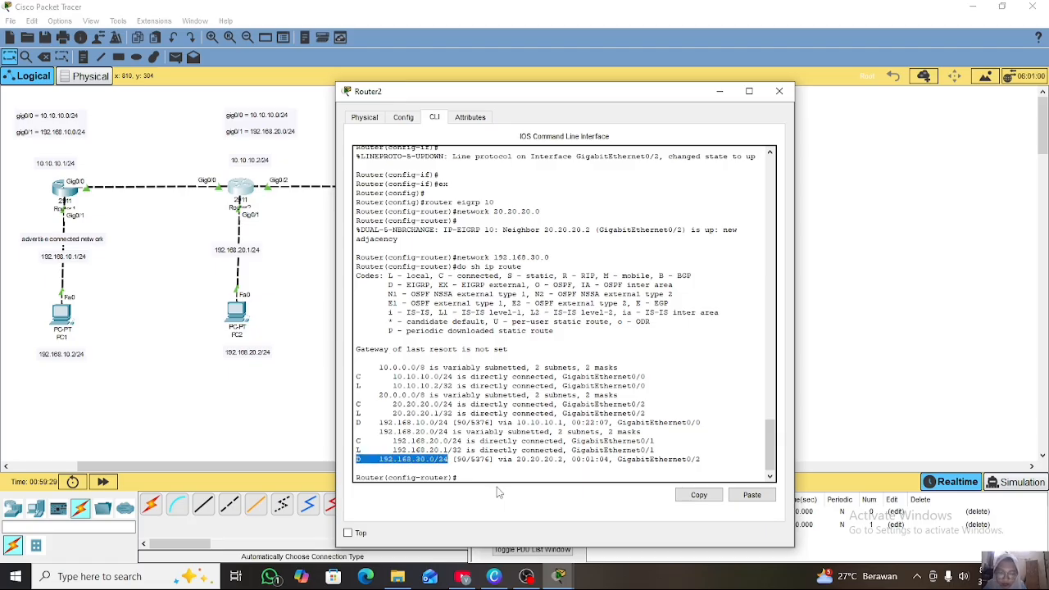
left_click(515, 468)
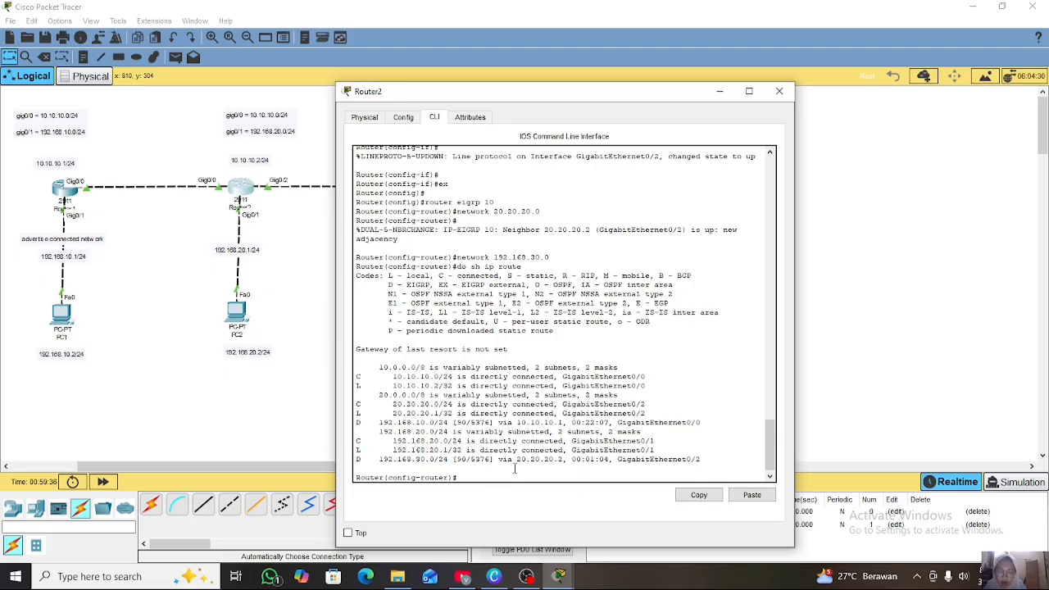
left_click(720, 91)
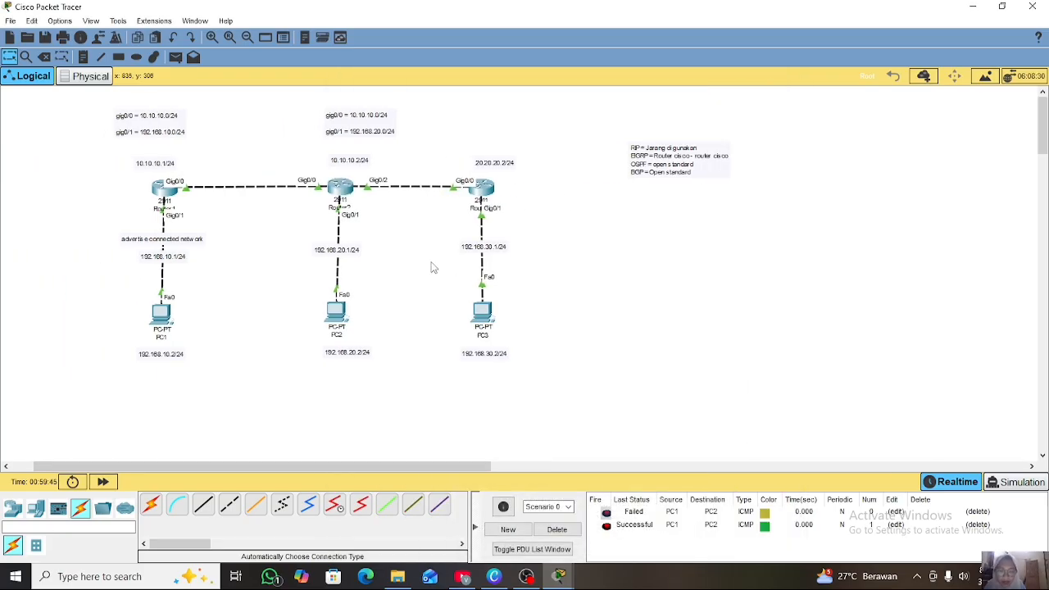
Clear the old test PDUs from Scenario 0 and send a simple PDU from PC2 to PC3
left_click(558, 529)
left_click(175, 56)
left_click(336, 313)
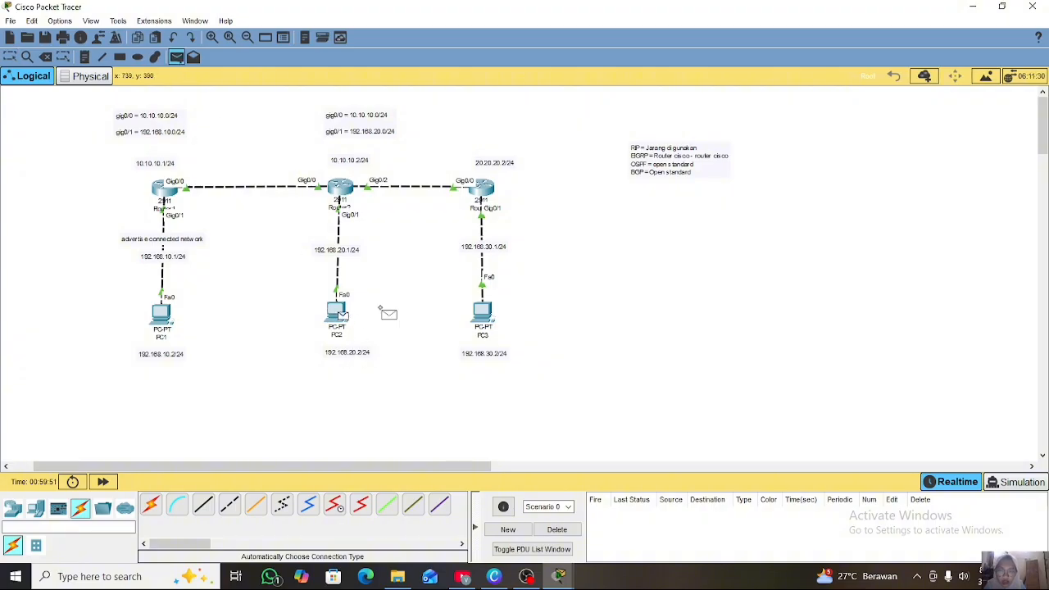
left_click(475, 316)
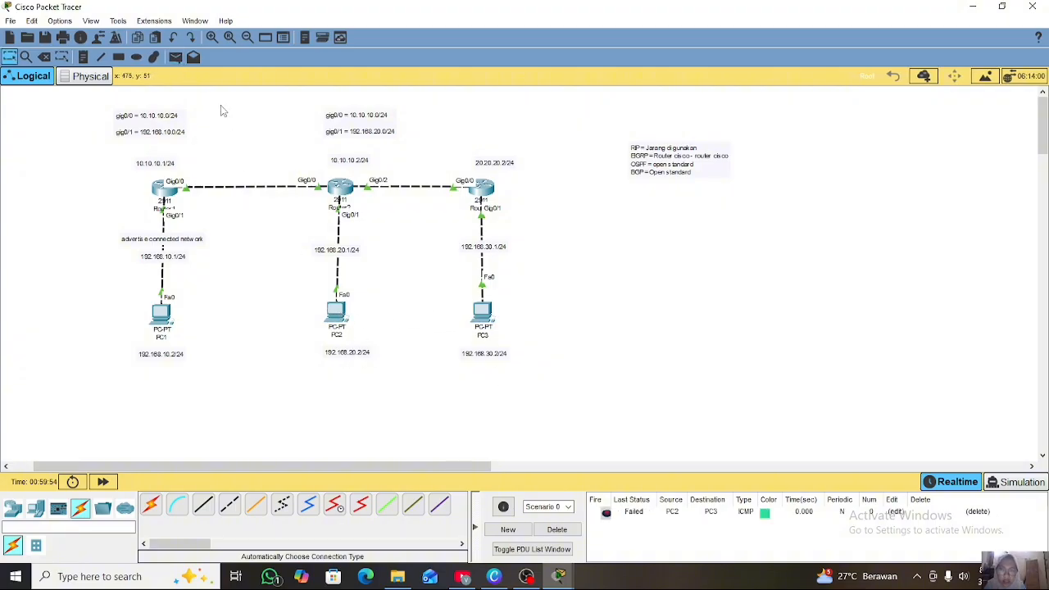
Repeat the connectivity test with another simple PDU from PC2 to PC3
left_click(175, 57)
left_click(336, 313)
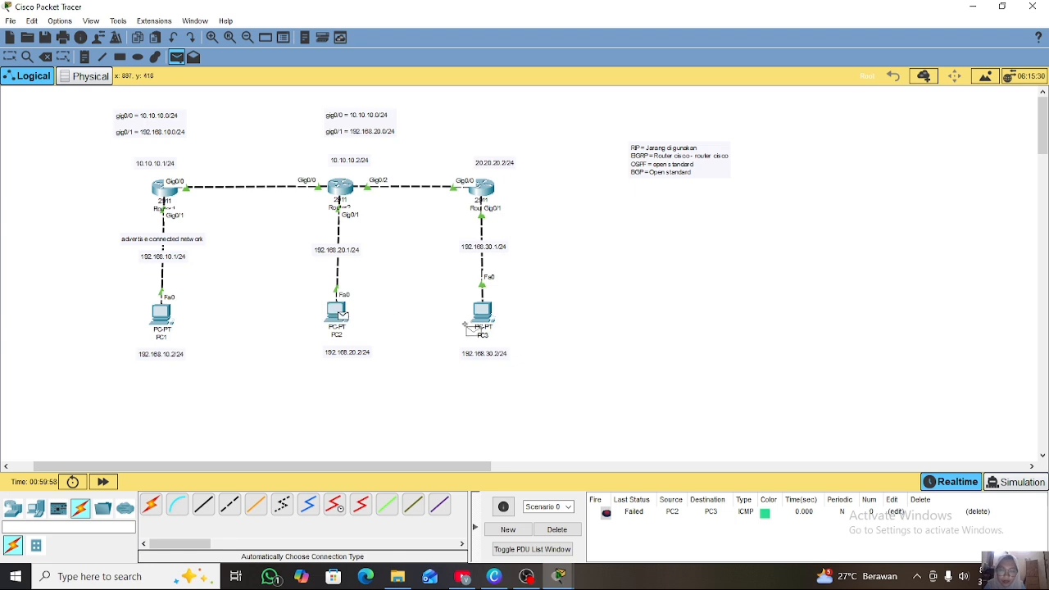
left_click(479, 316)
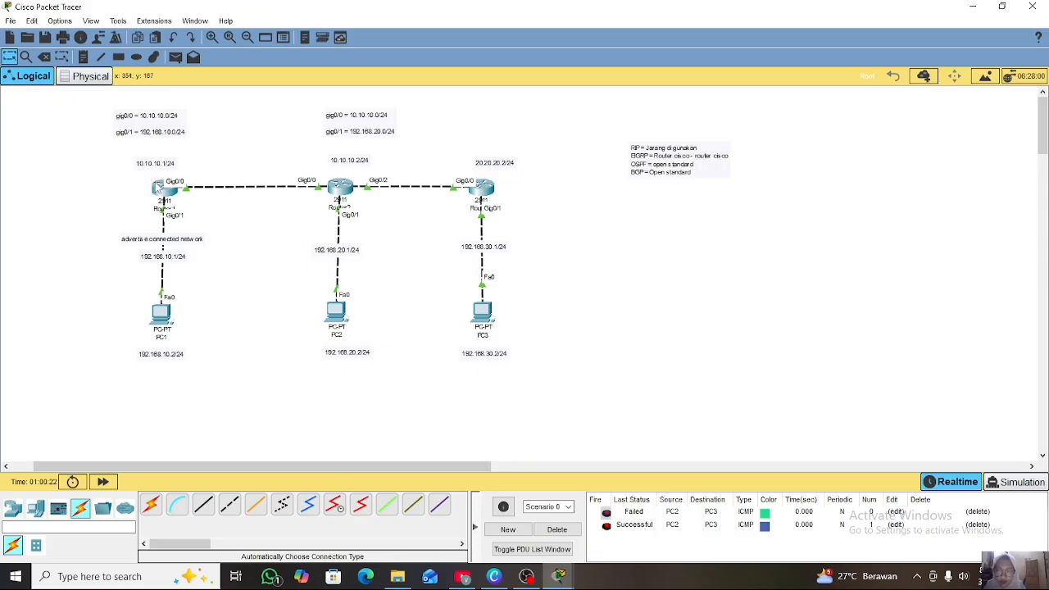
Start Router1's command line, enter privileged mode with en, and enter global configuration mode with conf t
left_click(164, 187)
key("Return")
type("en")
key("Return")
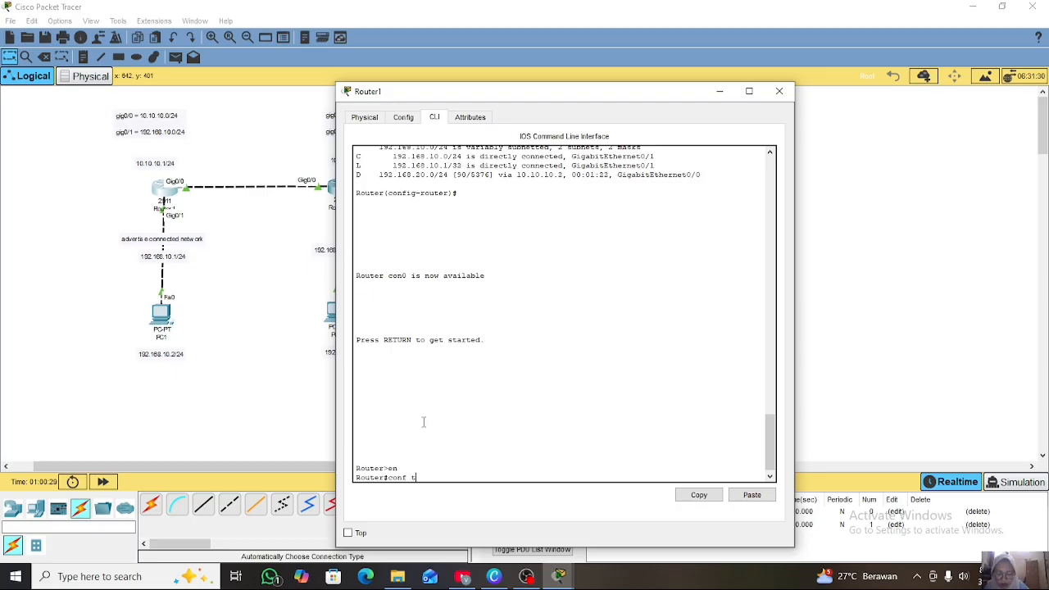
key("Return")
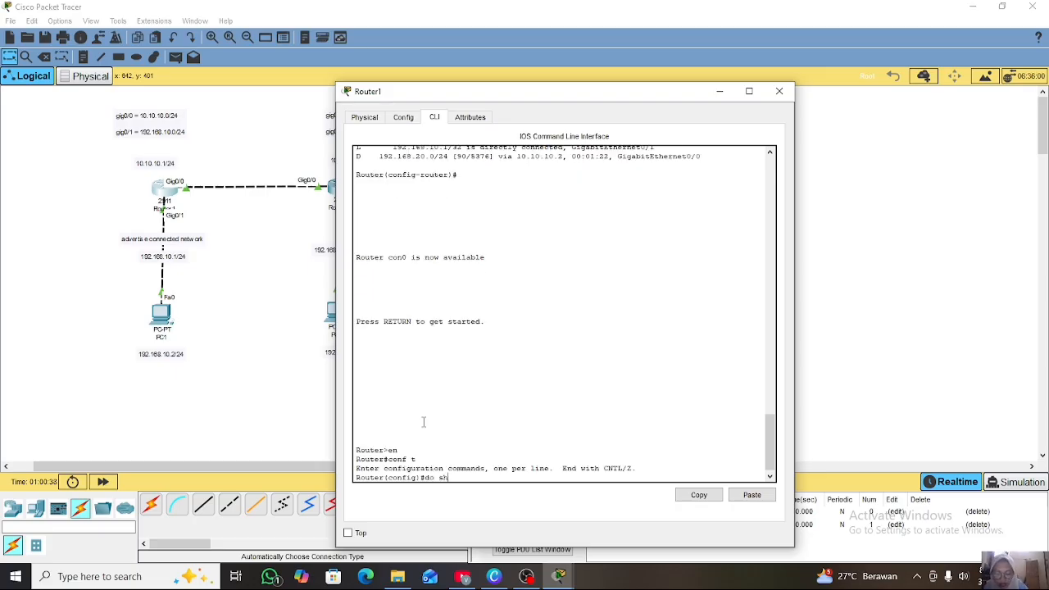
Display Router1's routing table with do sh ip route, inspect the 192.168.30.0/24 entry, and put the router window away
type("ip route")
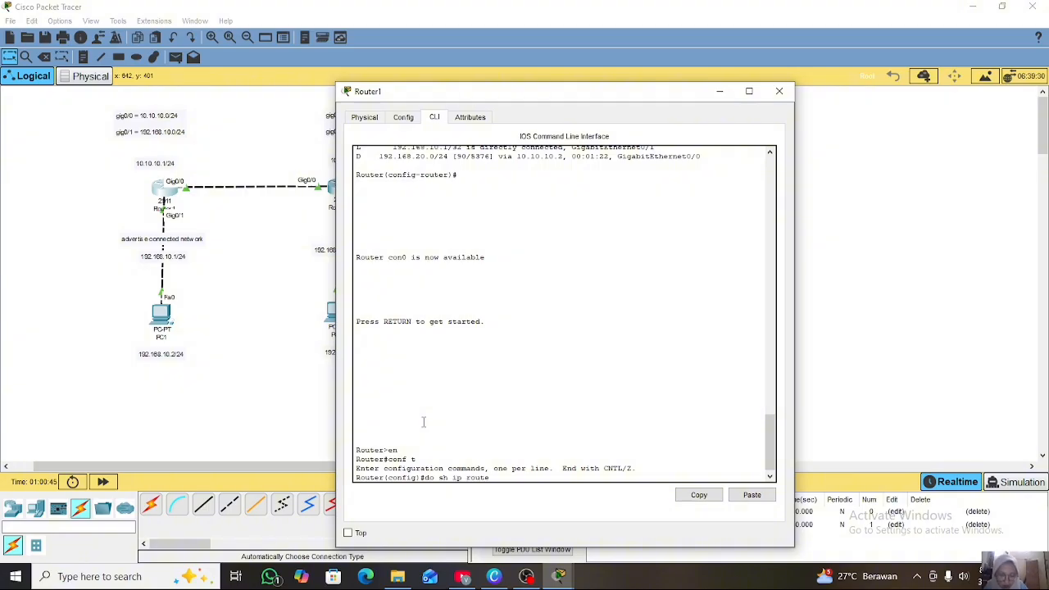
key("Return")
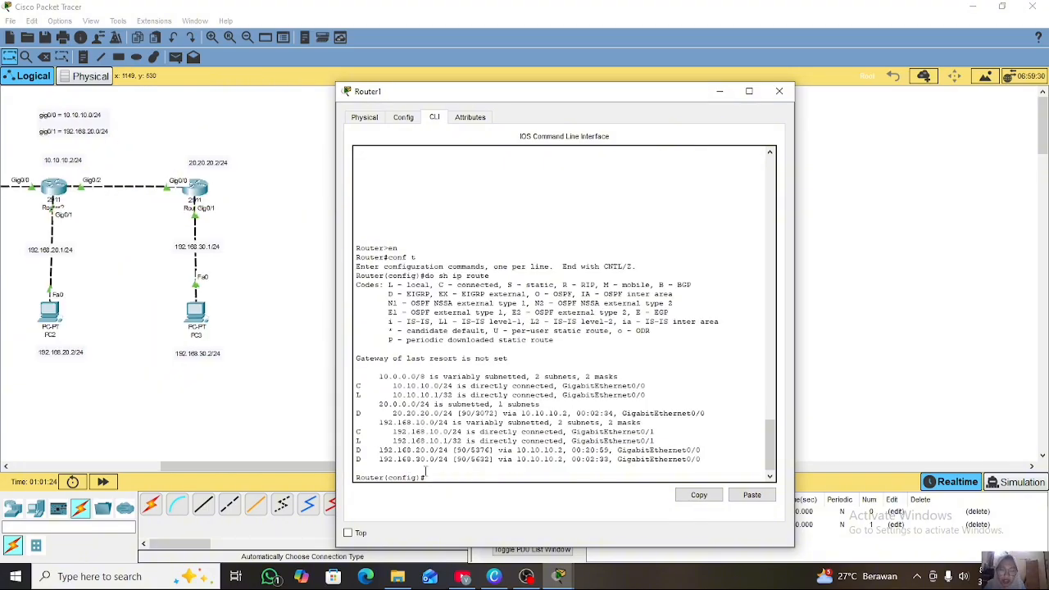
left_click_drag(357, 459, 443, 461)
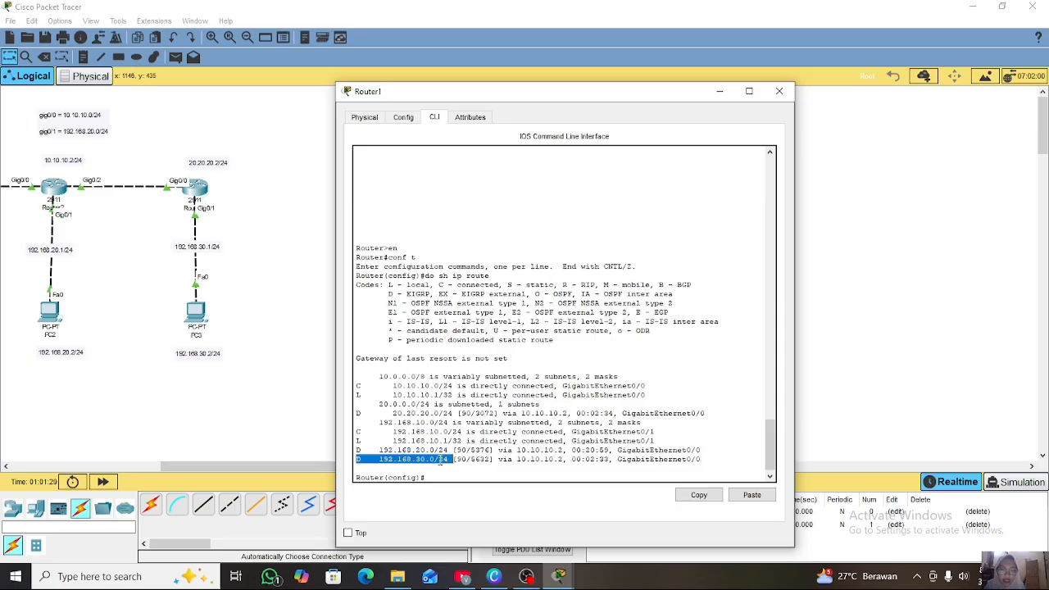
left_click(443, 478)
left_click(720, 91)
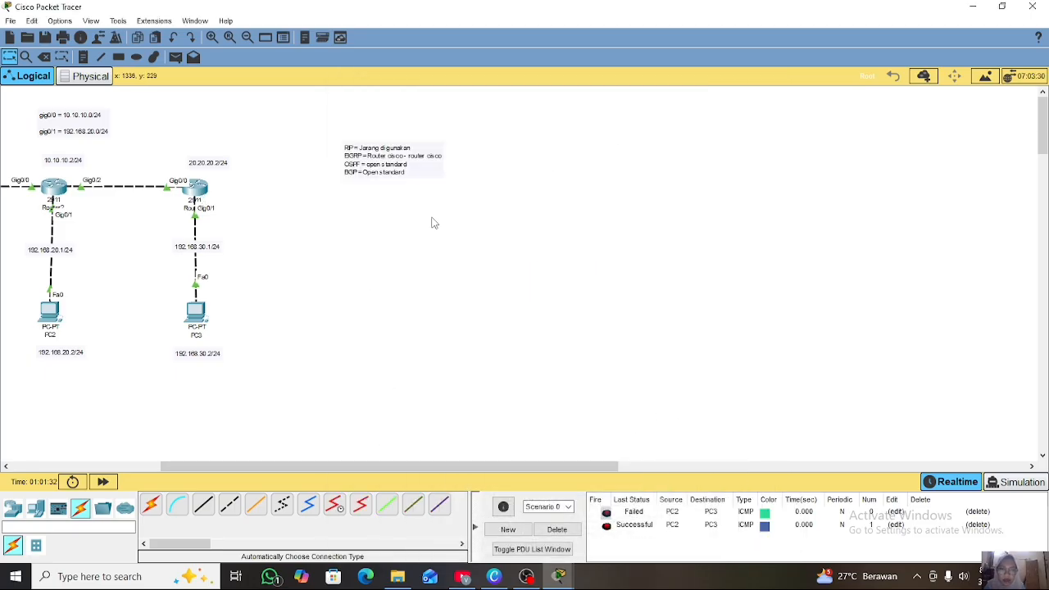
Test end-to-end connectivity by sending a simple PDU from PC1 to PC3
scroll(431, 222, "left", 5)
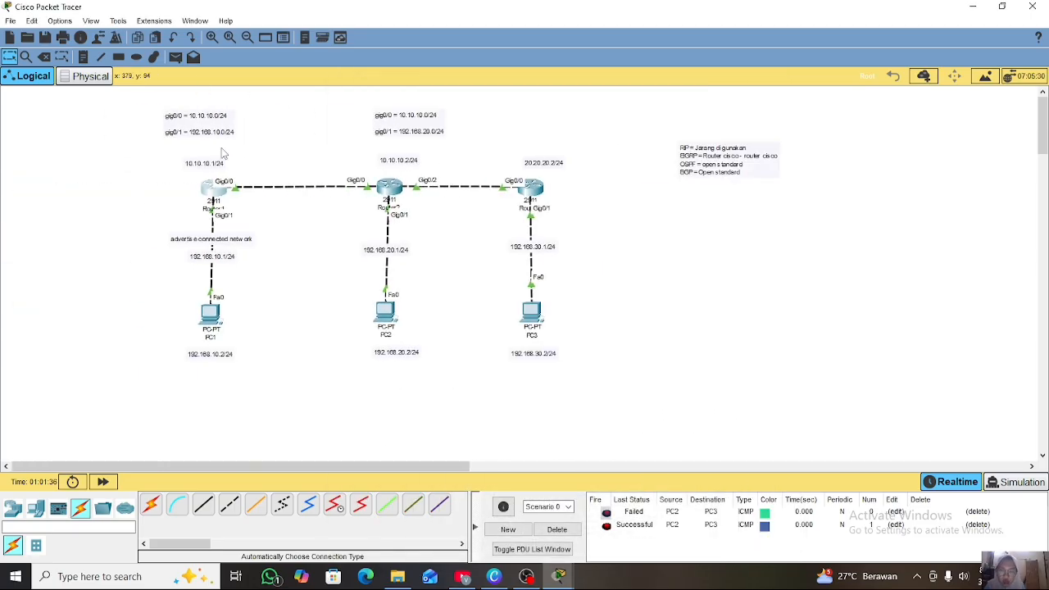
left_click(176, 56)
left_click(210, 313)
left_click(531, 311)
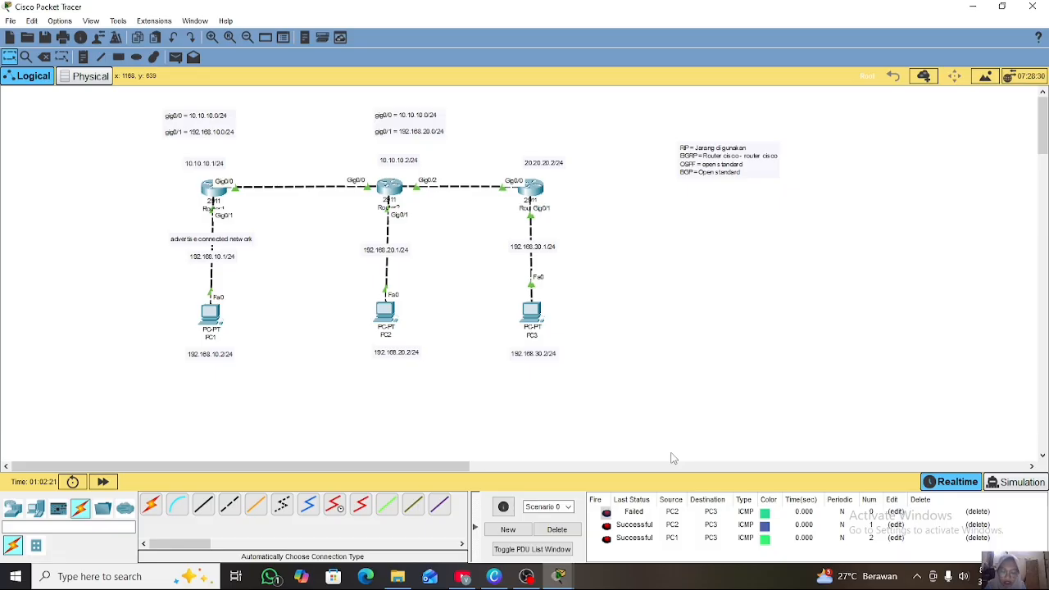
Shift the routing protocol note away from Router3 and place a 2960 switch in the space beside that router
left_click_drag(729, 170, 835, 172)
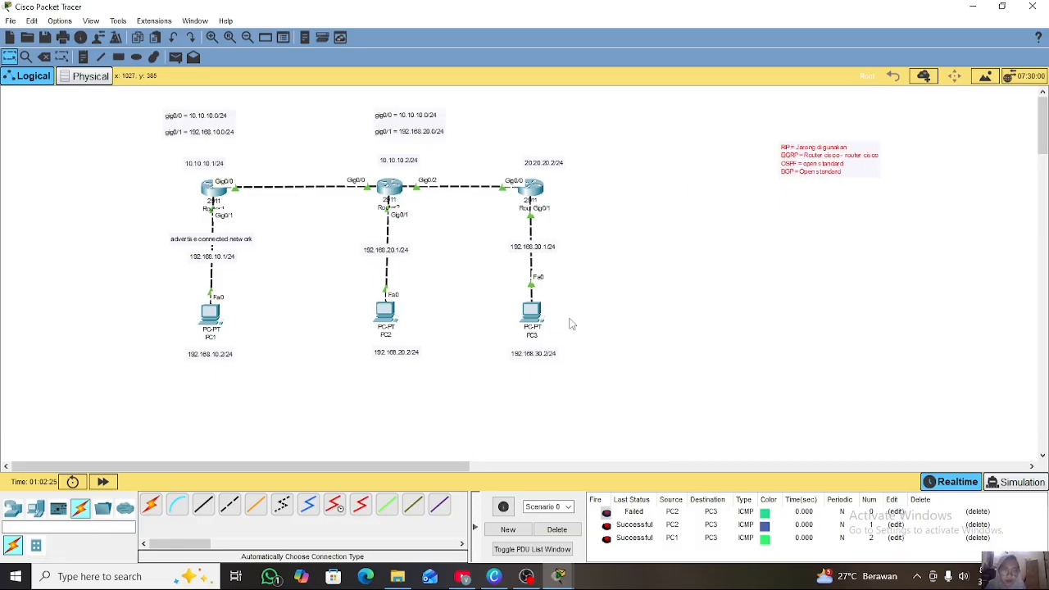
left_click(12, 509)
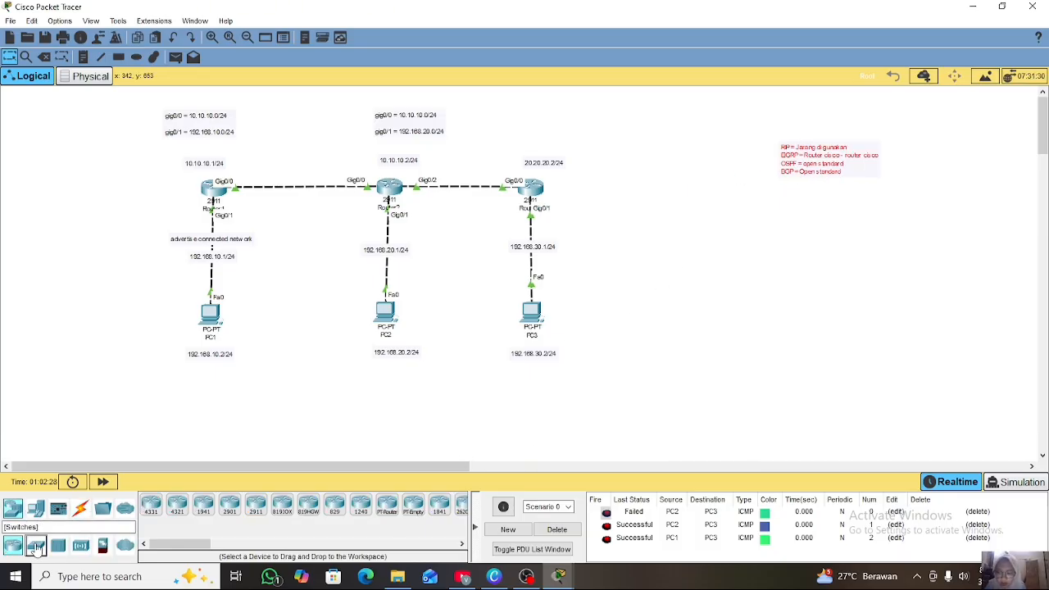
left_click(35, 545)
left_click(153, 507)
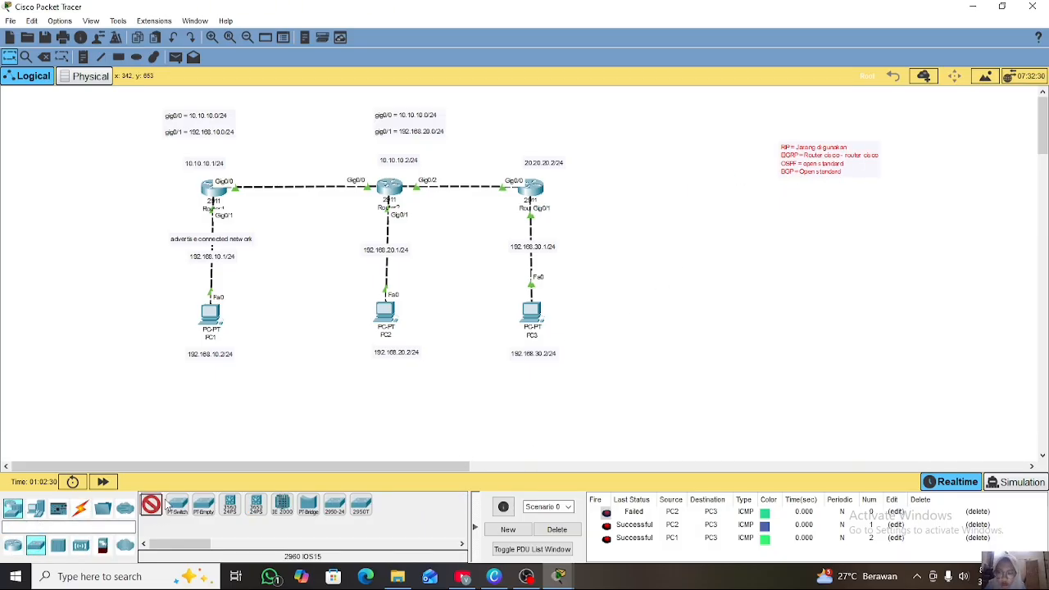
left_click(680, 195)
scroll(668, 267, "right", 3)
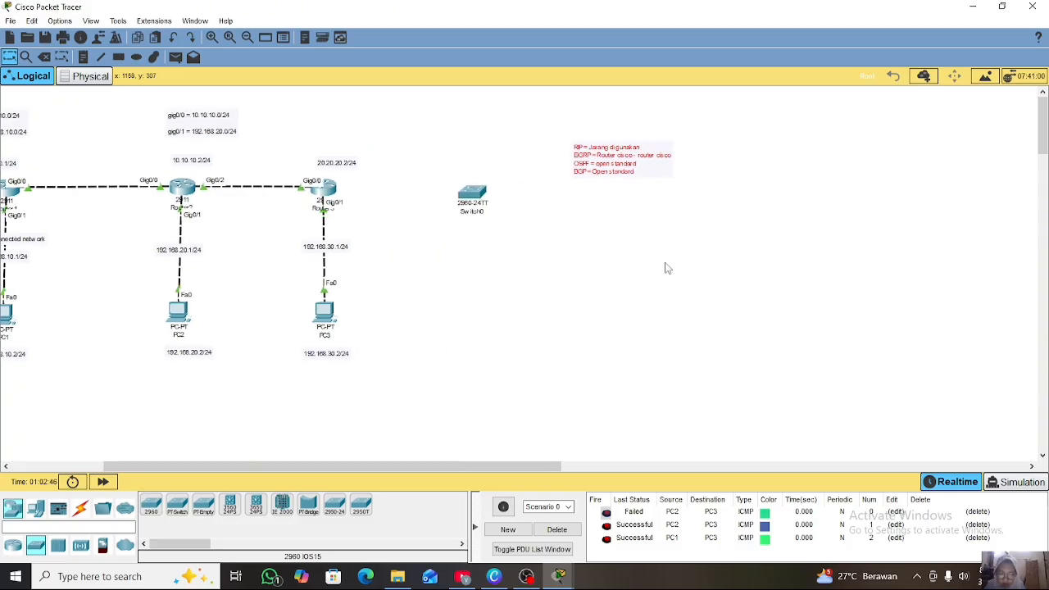
Place one PC below the switch and another beside it, shifting the routing protocol note further away to make room
left_click(35, 509)
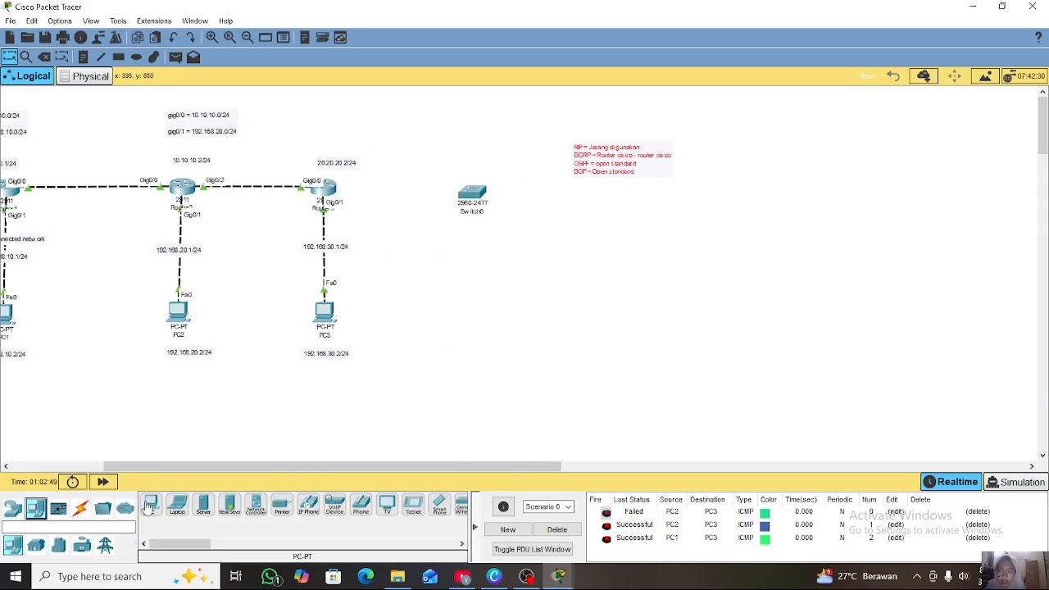
left_click(475, 297)
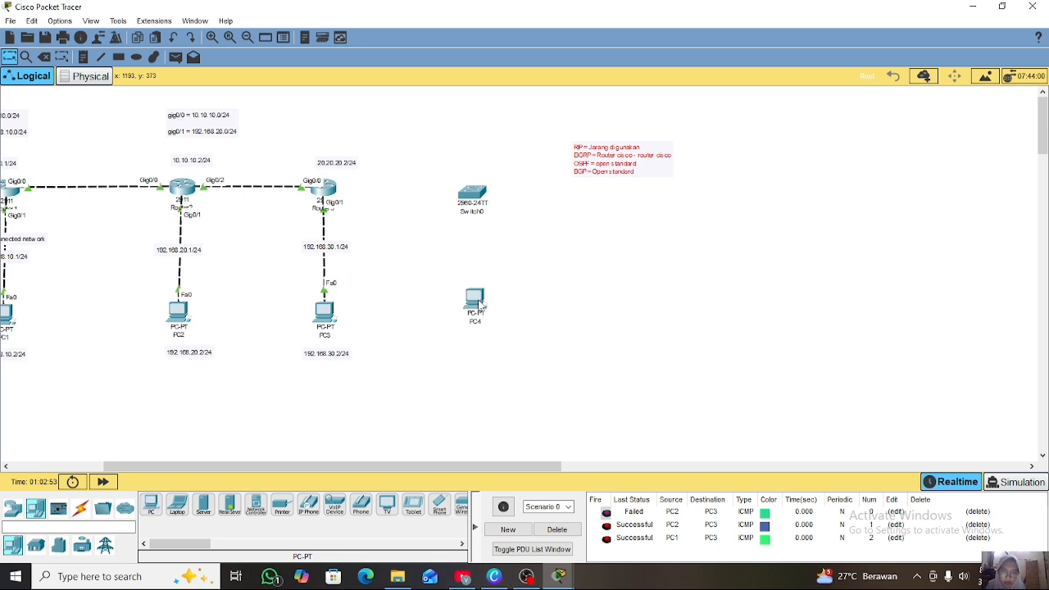
left_click(152, 510)
left_click(566, 208)
left_click_drag(605, 175, 771, 173)
left_click_drag(566, 208, 588, 194)
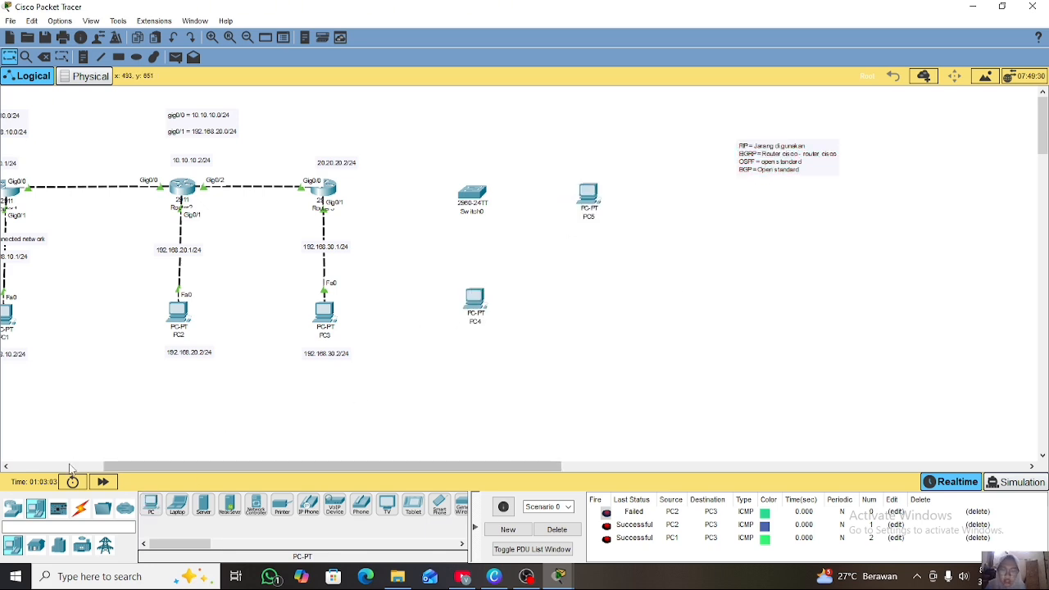
Connect Router3 to the 2960 switch with an automatically chosen cable
left_click(79, 512)
left_click(151, 504)
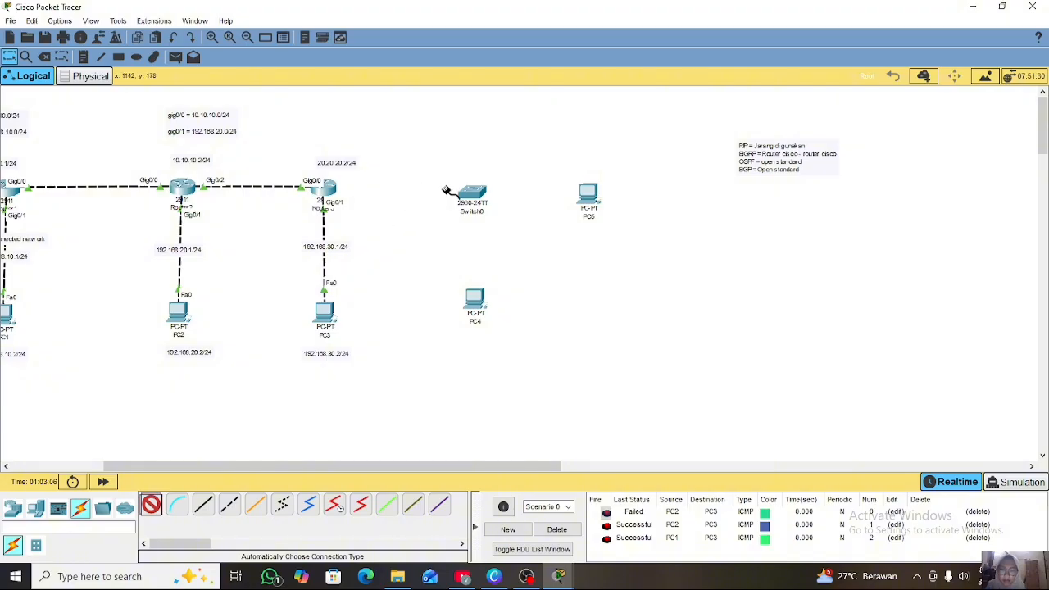
left_click(325, 189)
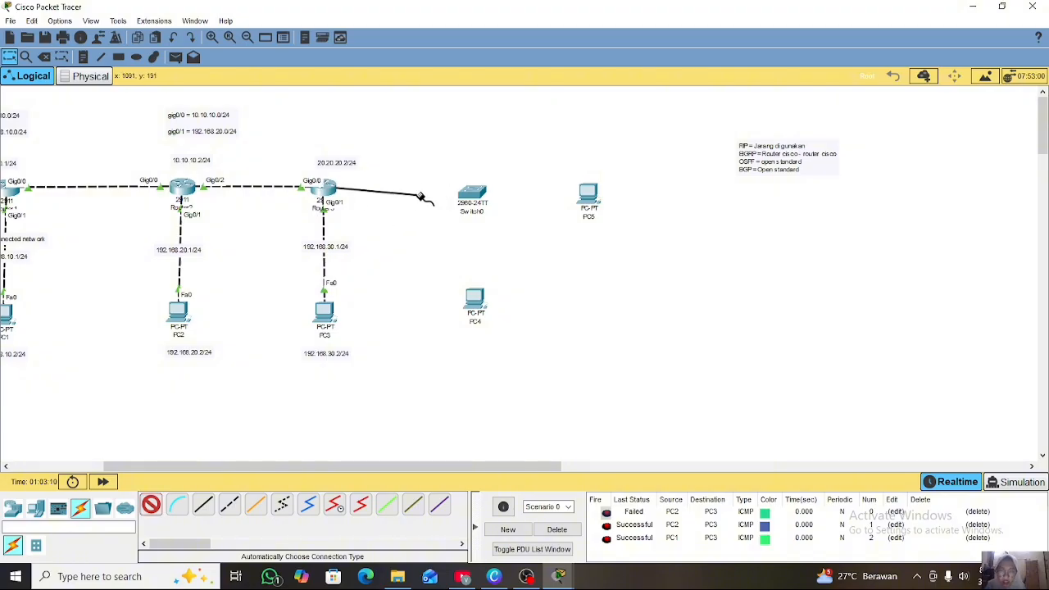
left_click(470, 190)
Cable the switch to PC4 and PC5 using the automatic connection type
left_click(472, 195)
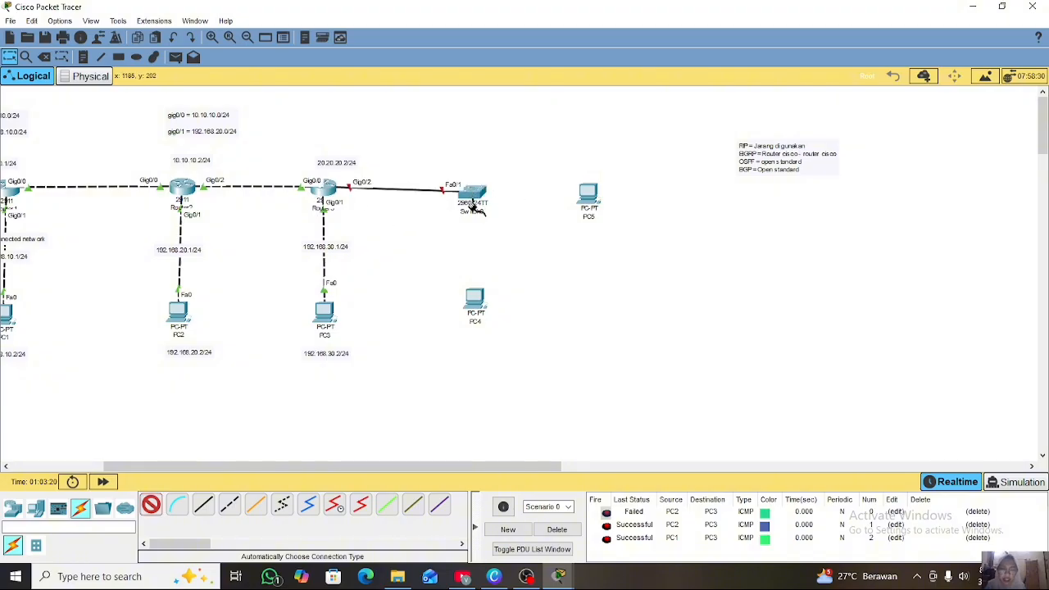
left_click(474, 292)
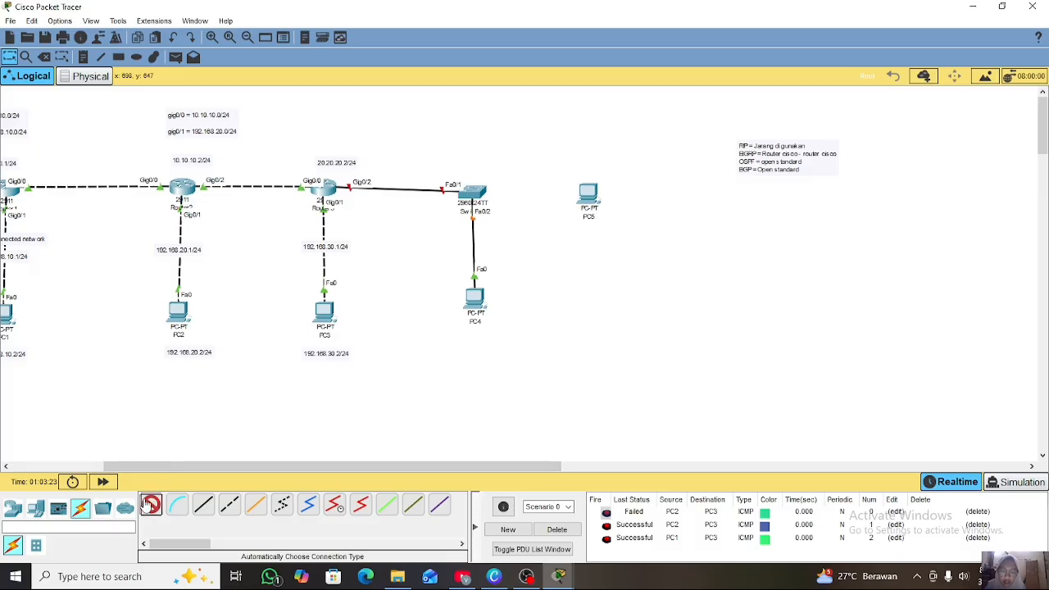
left_click(474, 191)
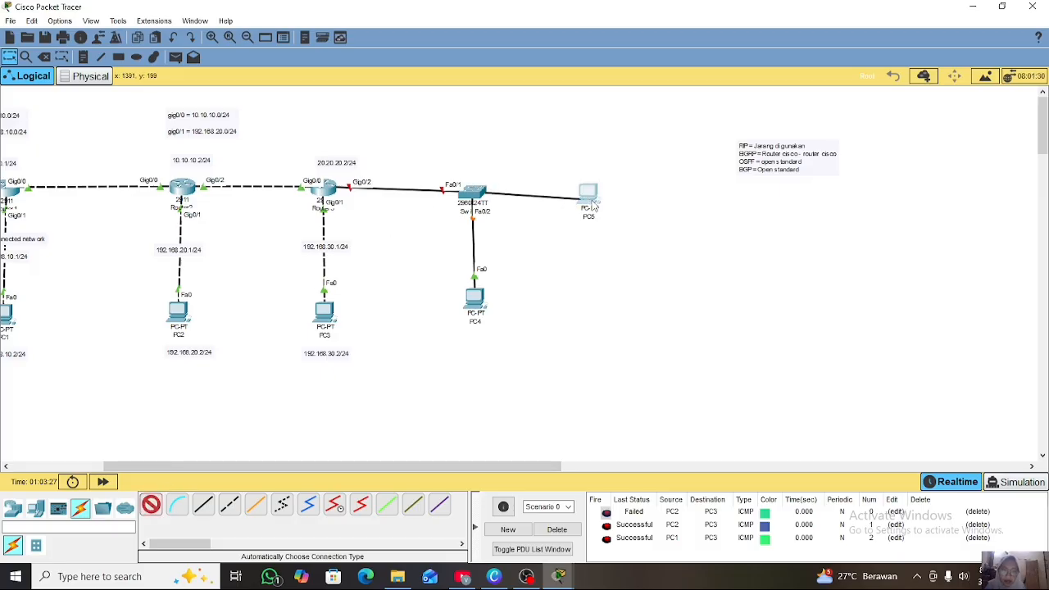
left_click(589, 195)
Rename the 2960 switch as Switch1
left_click(483, 207)
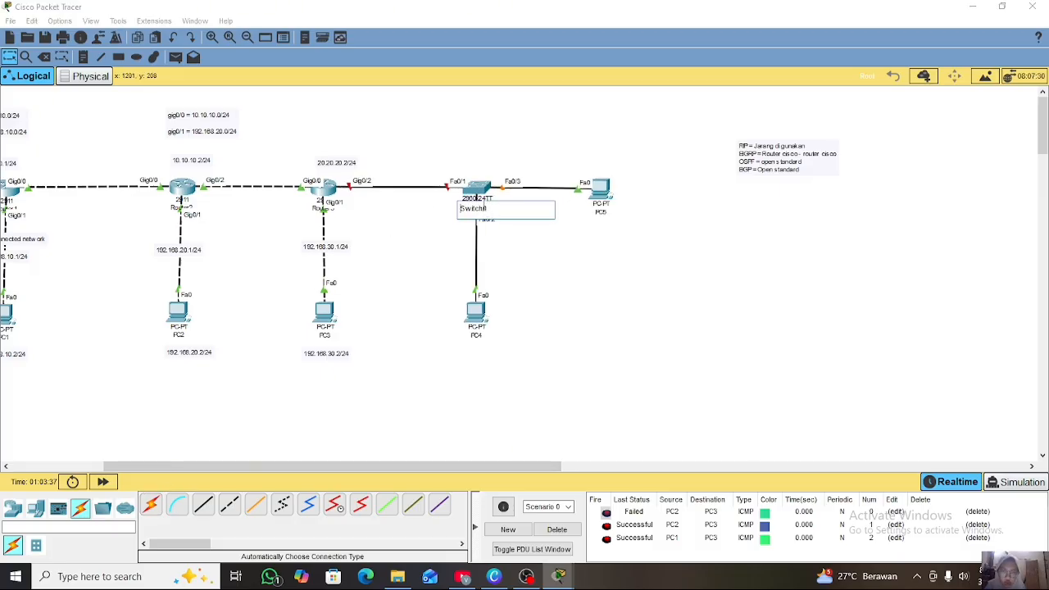
key("BackSpace")
type("1")
left_click(528, 241)
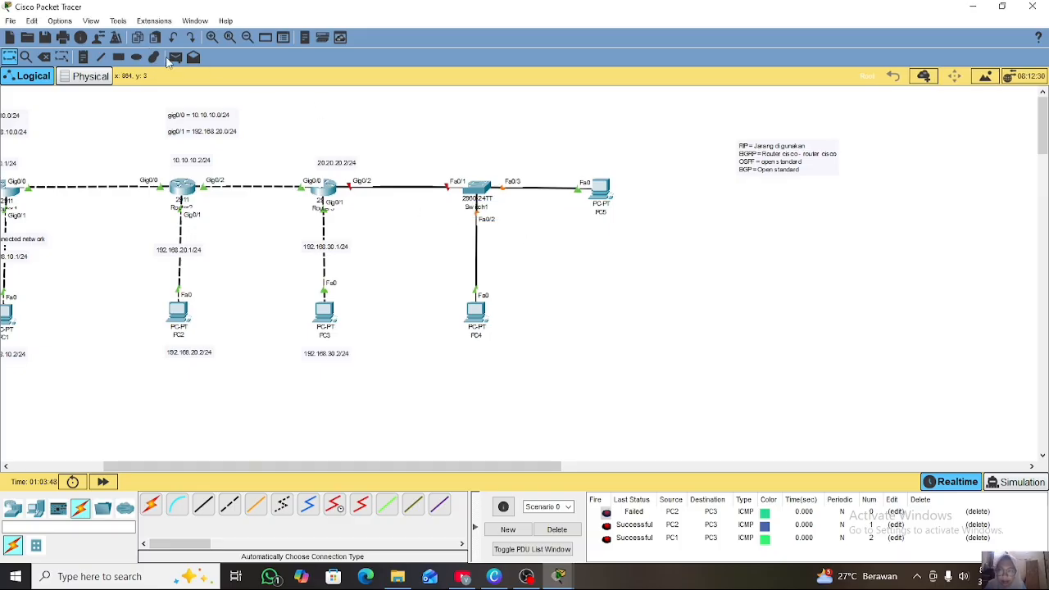
Set up the rectangle drawing tool with a solid pink fill, colour #ffaaff
left_click(119, 56)
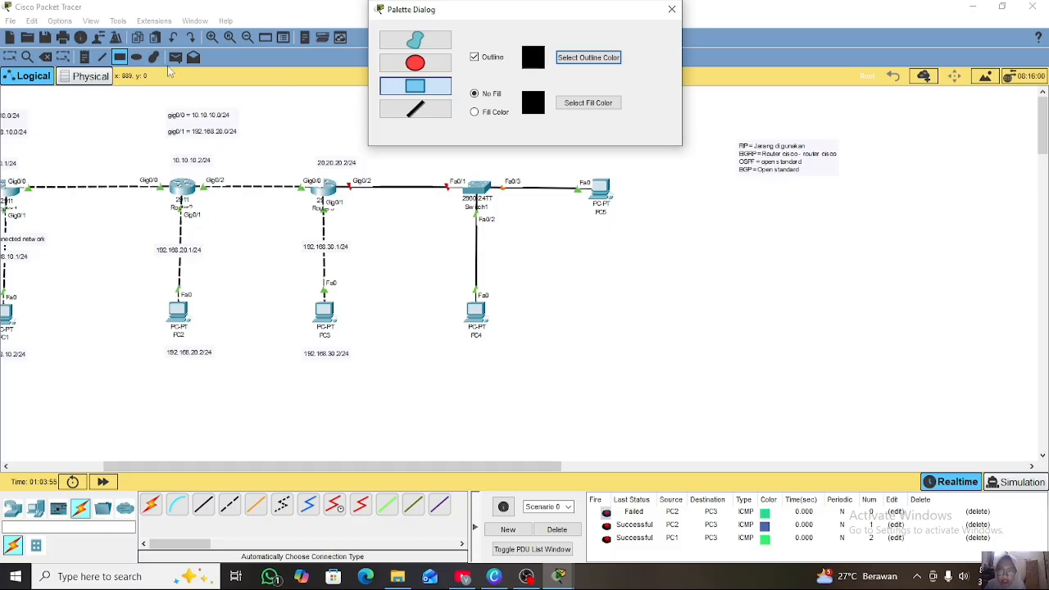
left_click(500, 115)
left_click(571, 105)
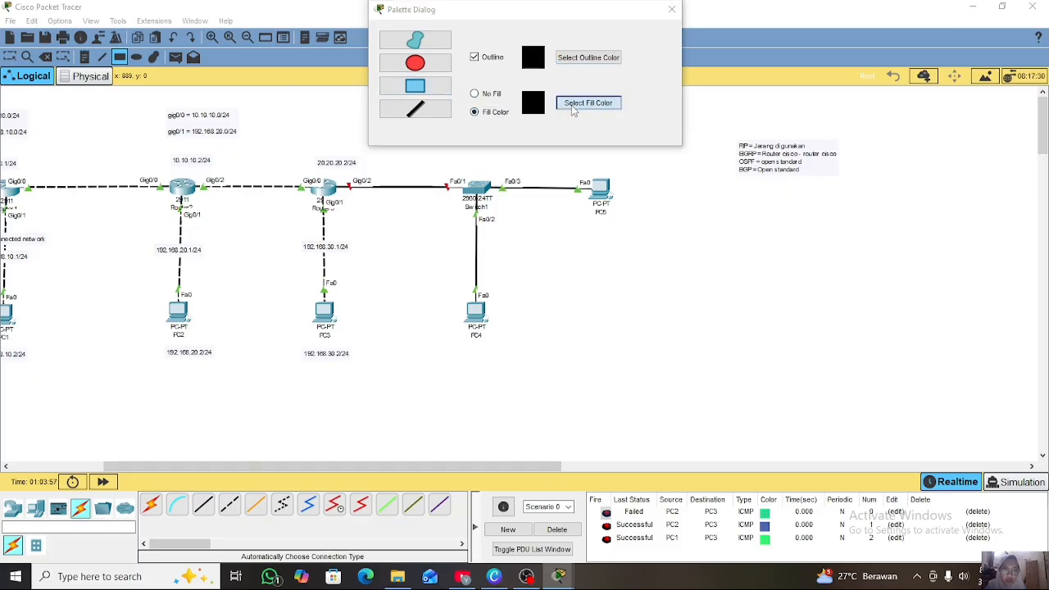
left_click(461, 259)
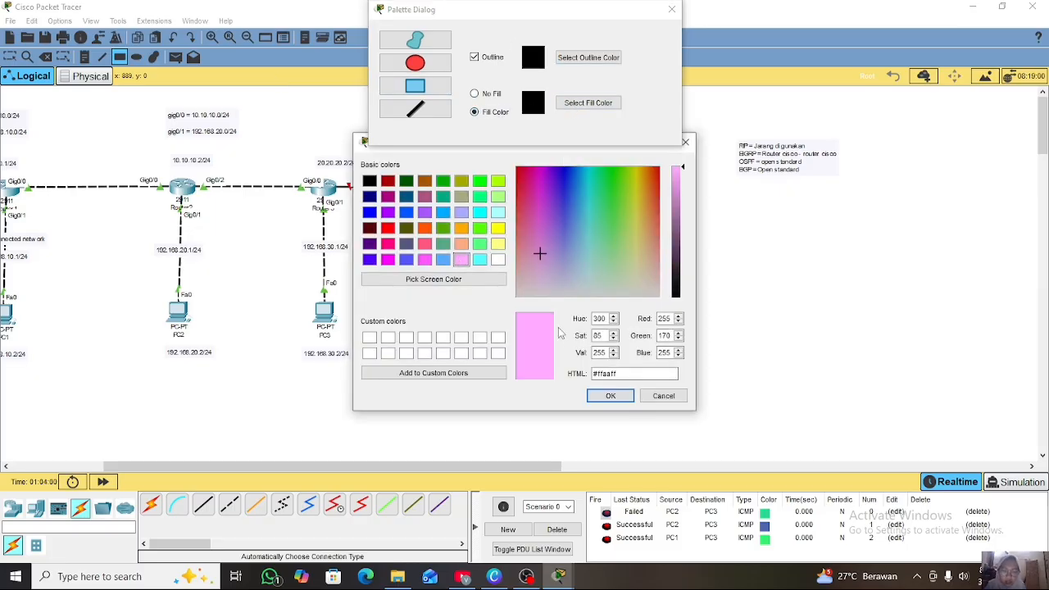
left_click(610, 396)
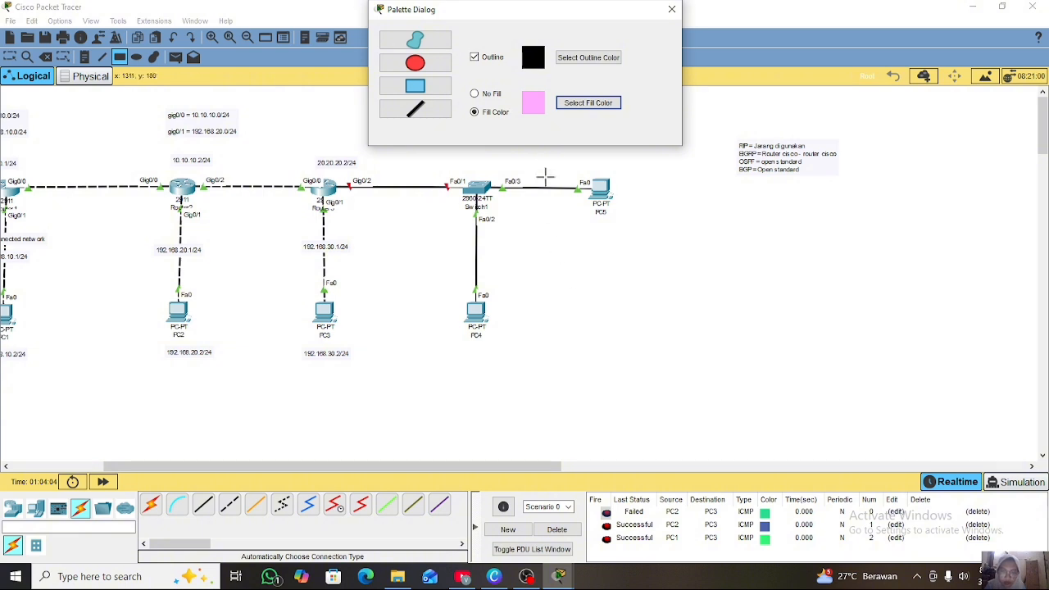
Draw a pink rectangle around PC5 and a cyan-filled rectangle around PC4, and leave the drawing tool
left_click_drag(551, 158, 652, 241)
left_click(588, 103)
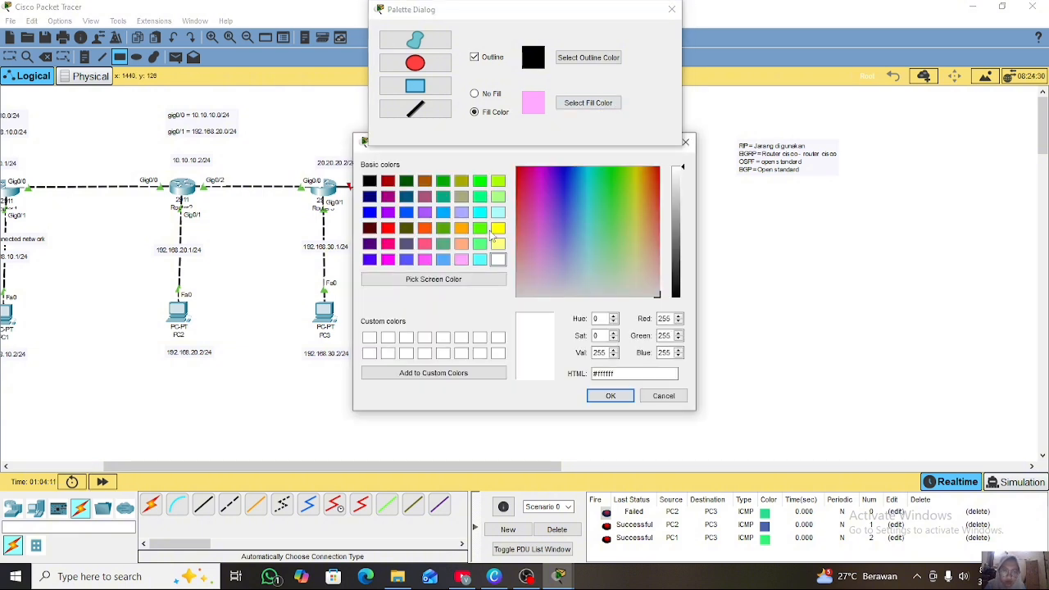
left_click(479, 260)
left_click(611, 396)
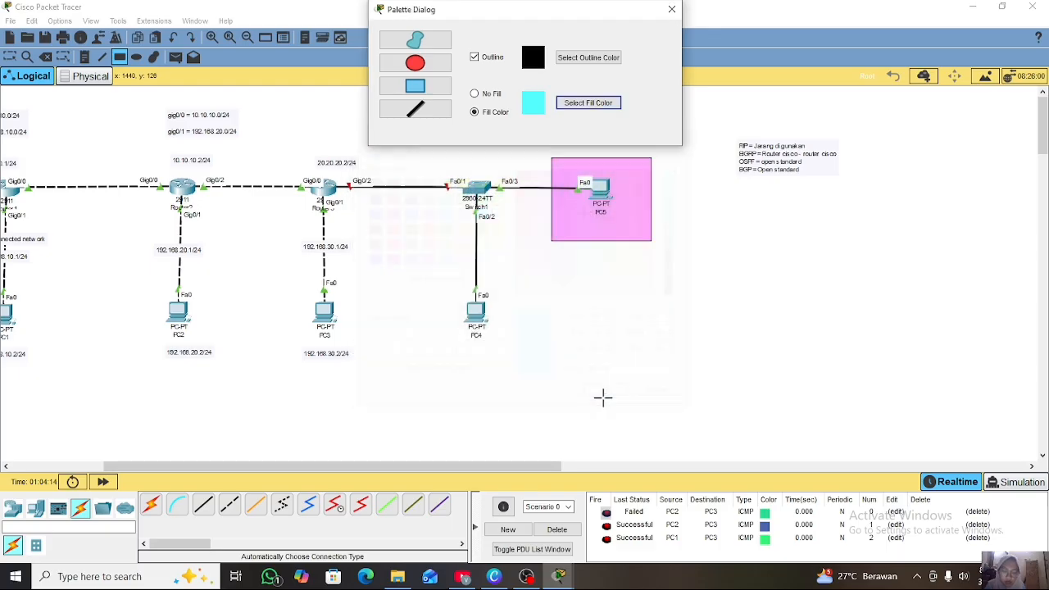
left_click_drag(418, 287, 538, 361)
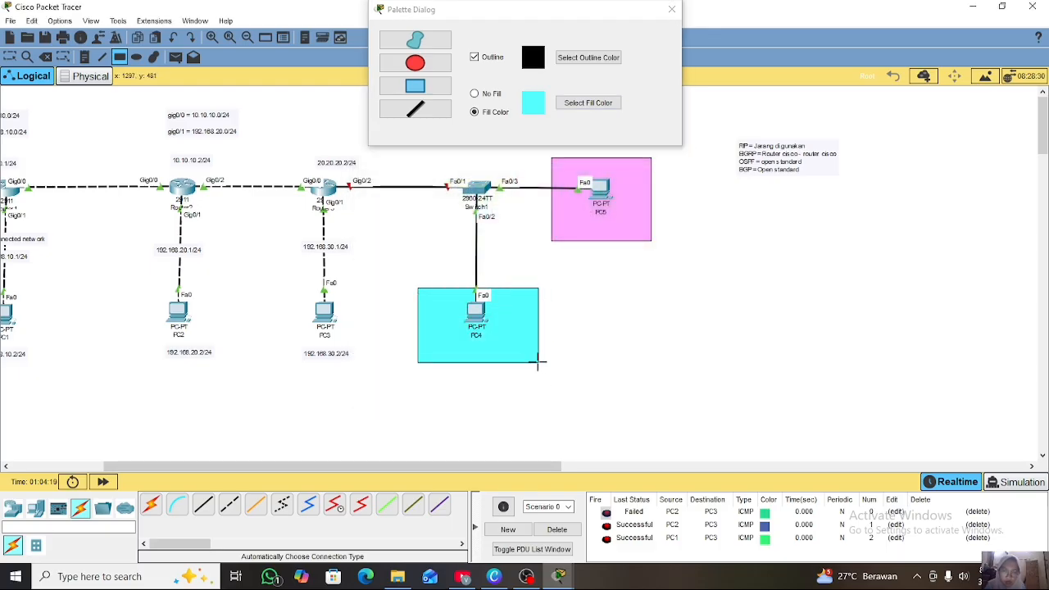
left_click(671, 9)
left_click(9, 57)
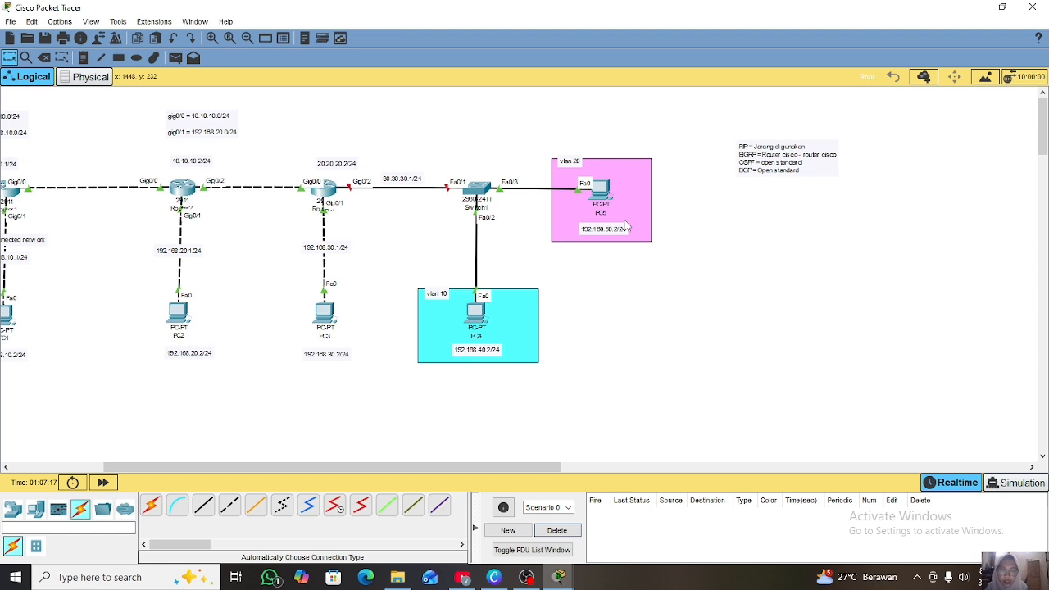
Open Switch1's command line and enter global configuration mode
left_click(476, 191)
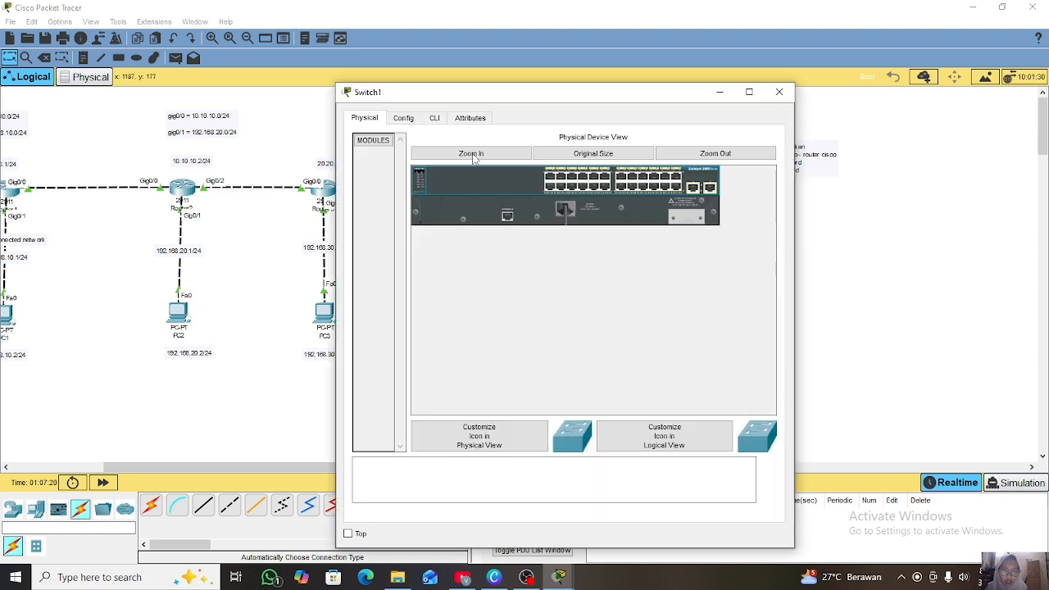
left_click(441, 120)
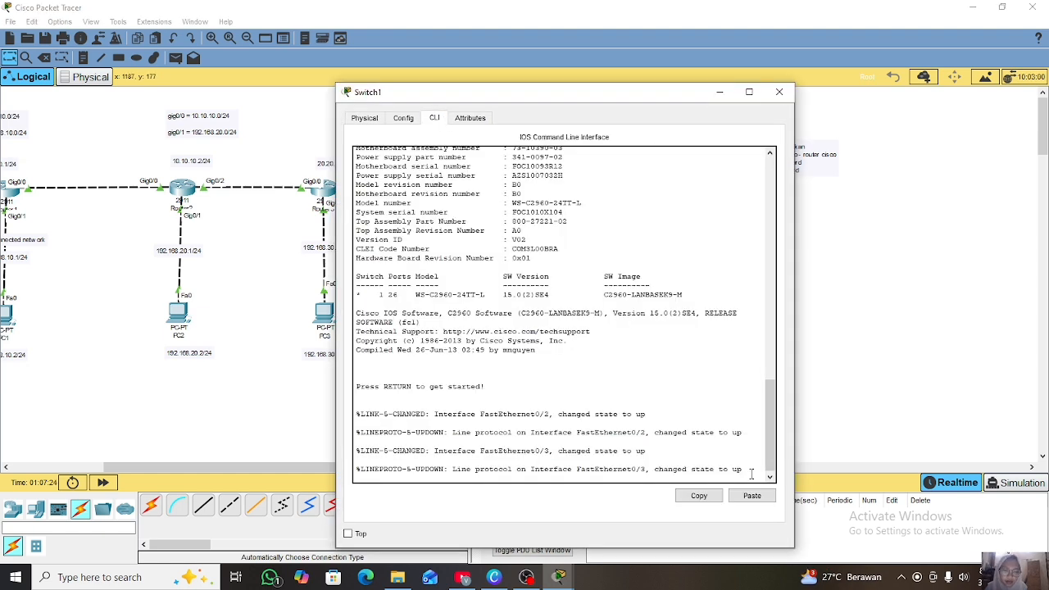
key("Return")
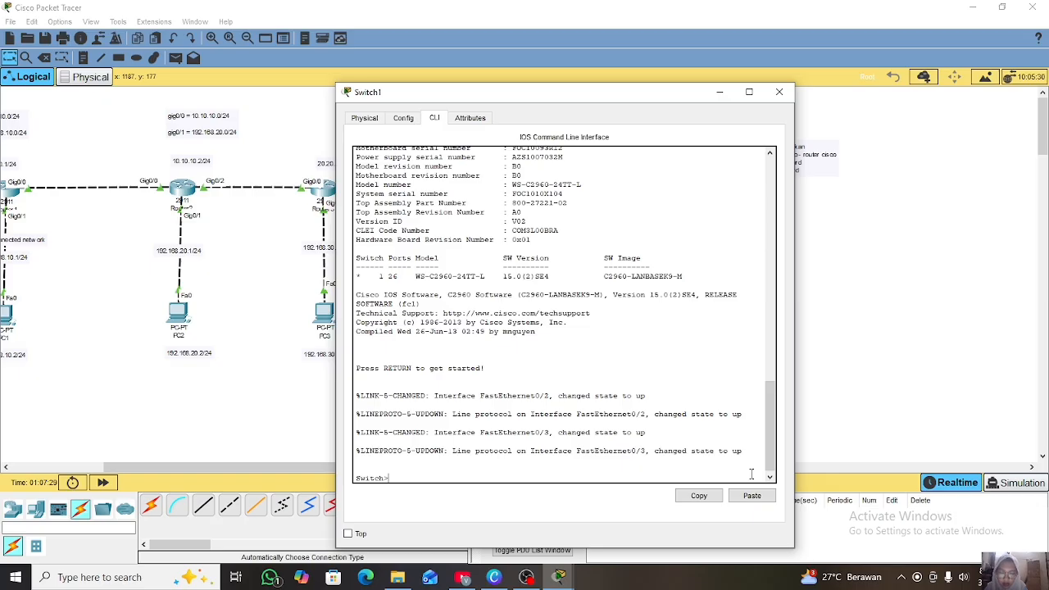
type("en")
key("Return")
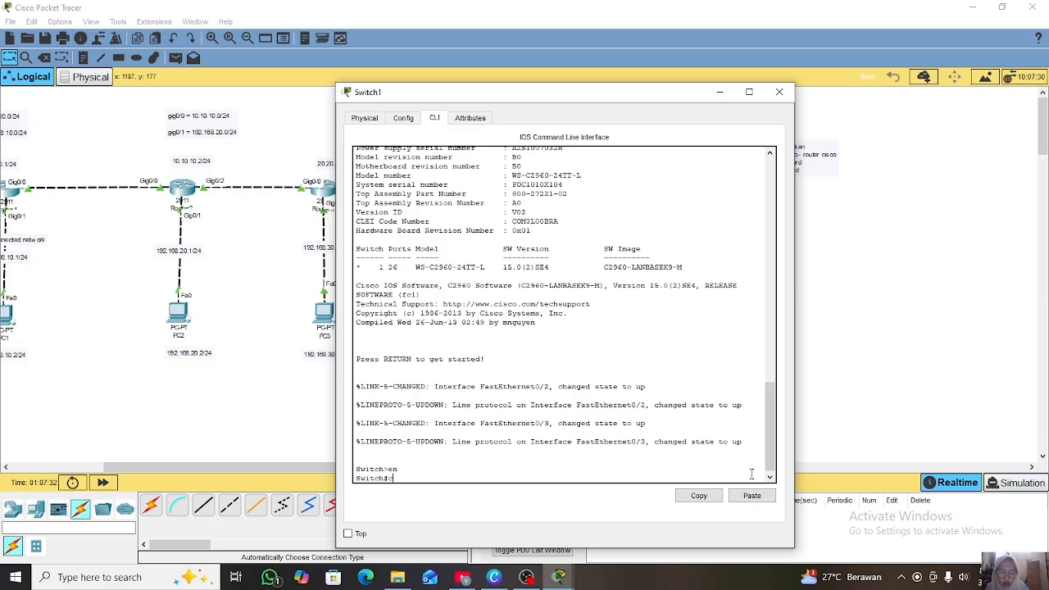
type("conf t")
key("Return")
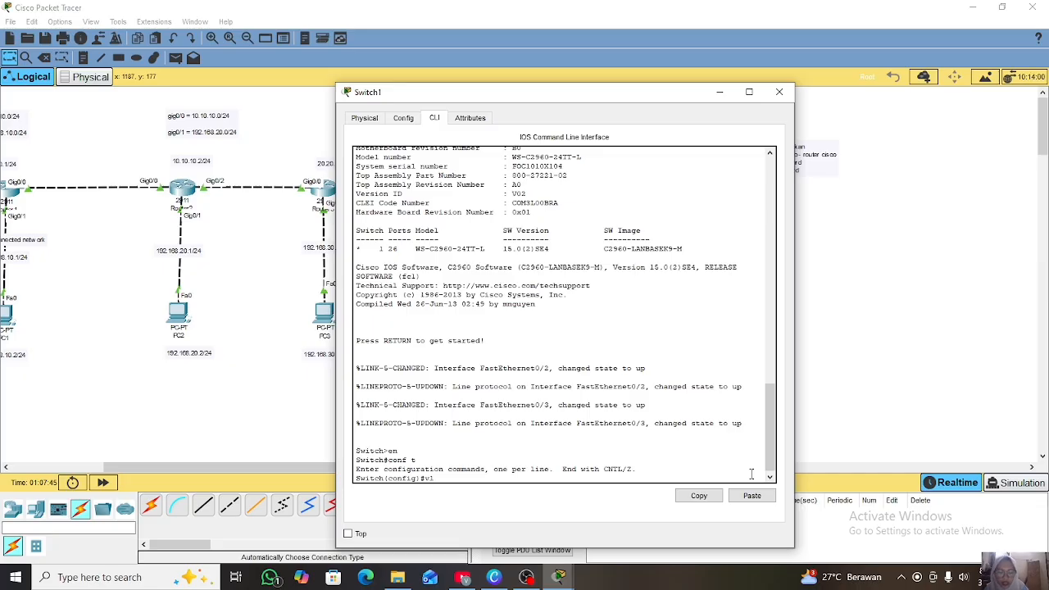
Create VLANs 10 and 20 on Switch1 and return to global configuration mode
type("vlan 10")
key("Return")
type("vlan 20")
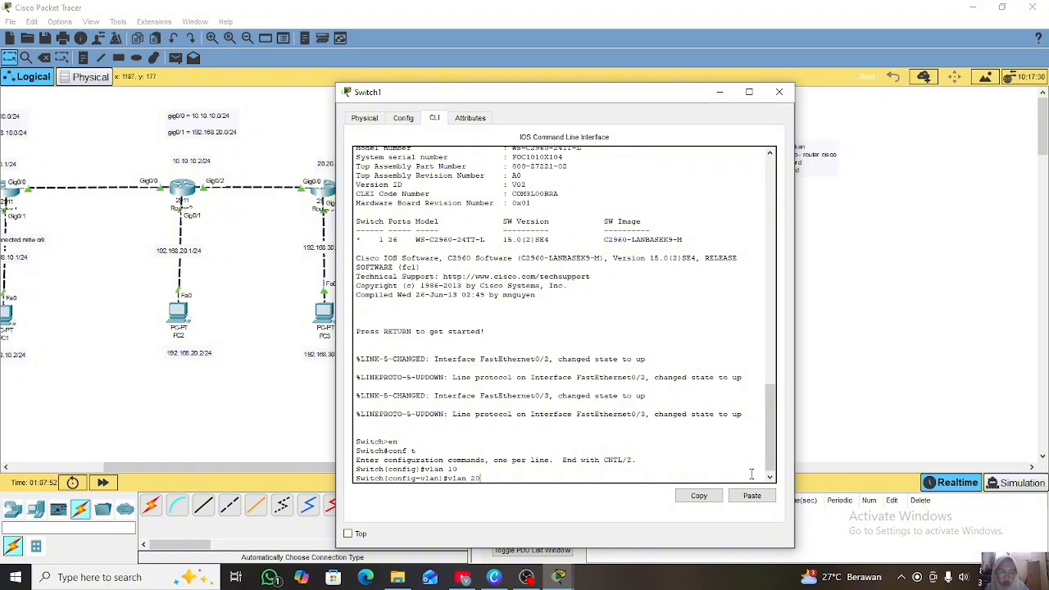
key("Return")
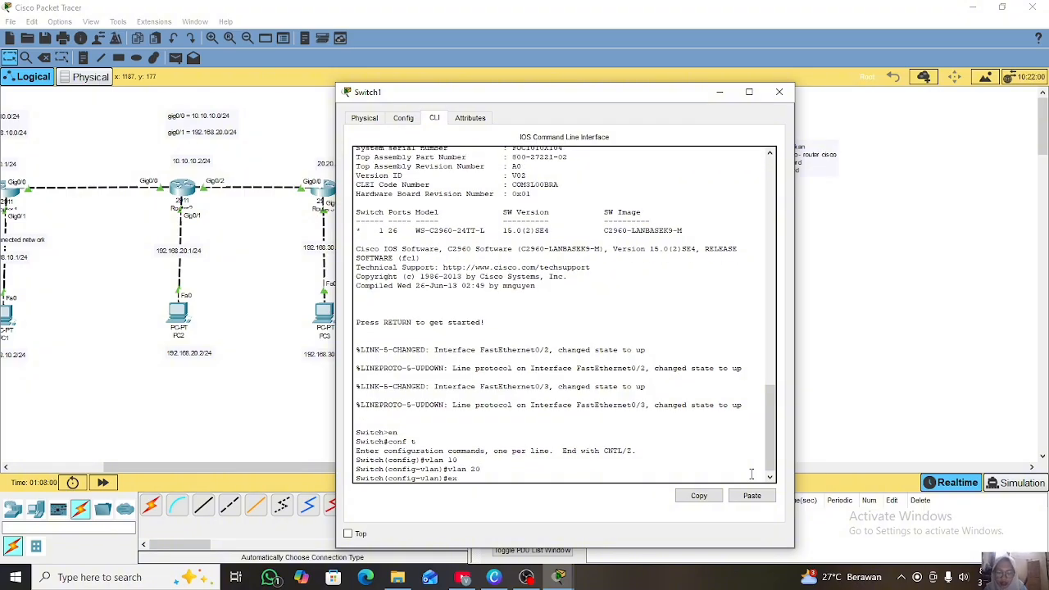
type("ex")
key("Return")
Put Switch1's interface fa0/2, which leads to PC4, into access mode
scroll(196, 252, "right", 5)
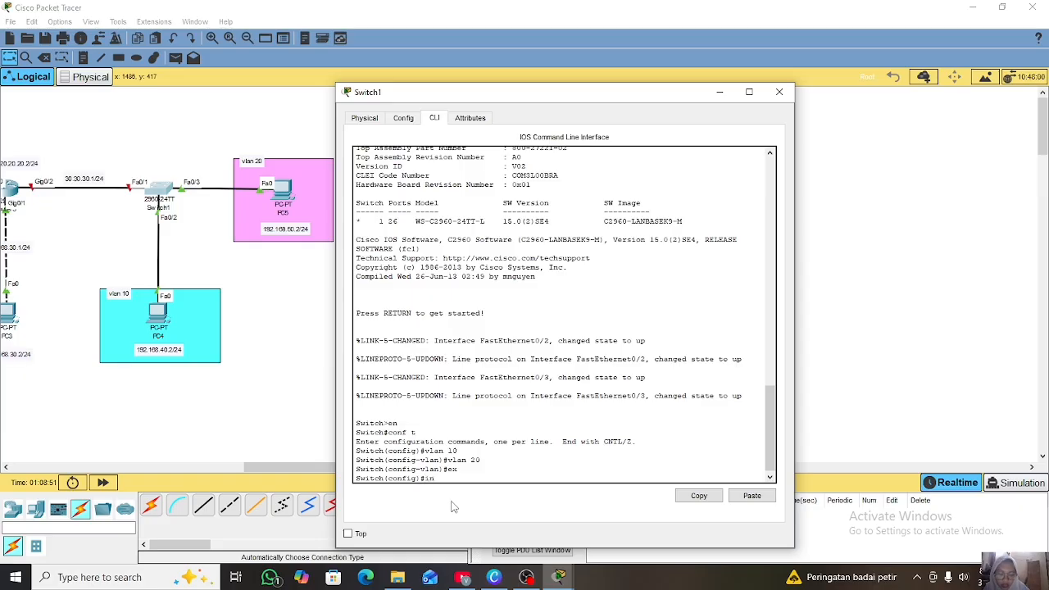
type("fa0/2")
key("Return")
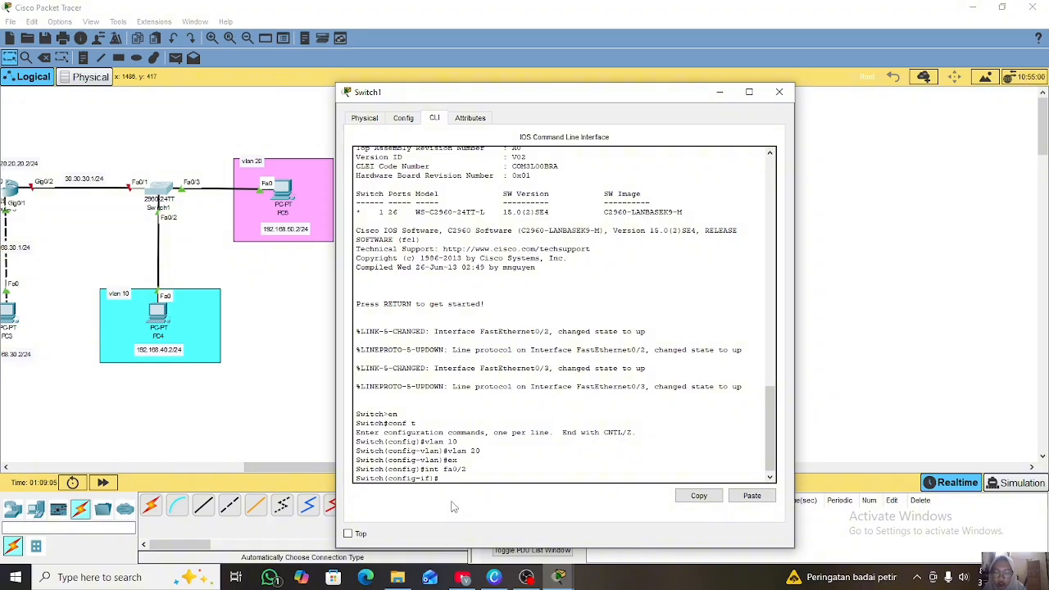
type("switchport mode")
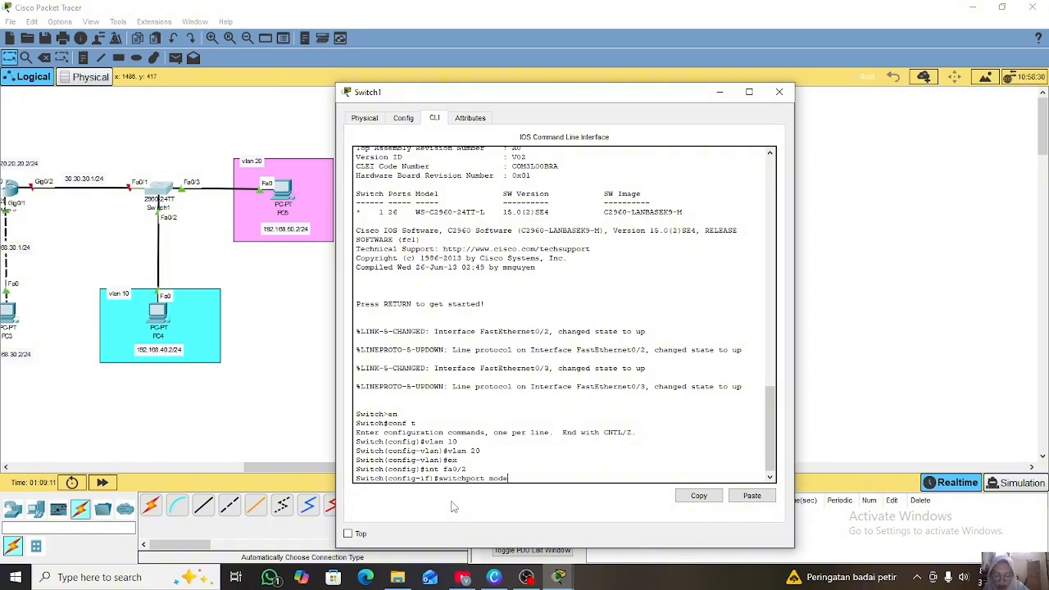
type(" access")
key("Return")
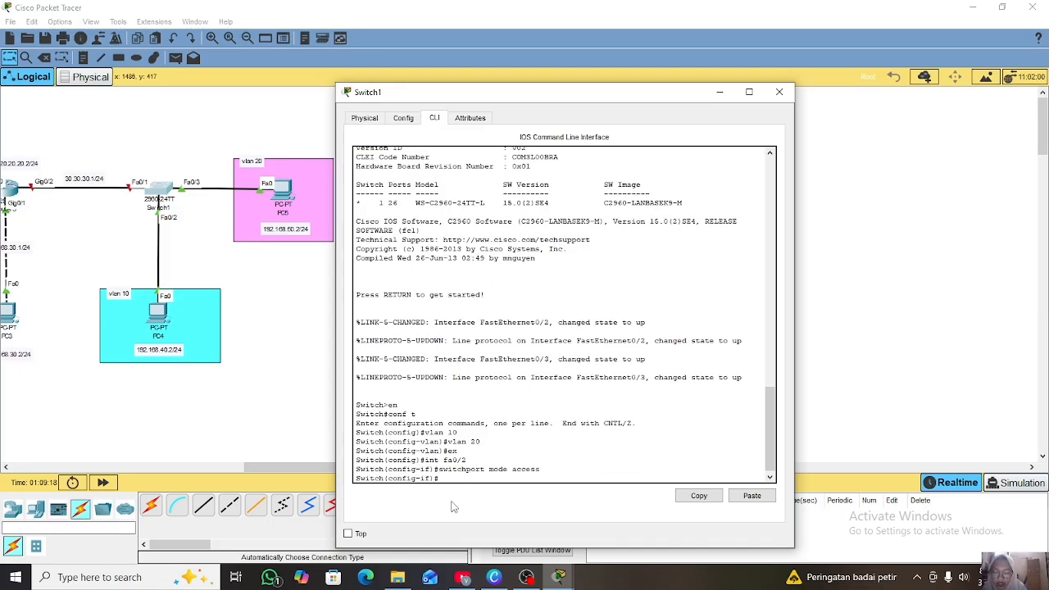
Assign interface fa0/2 to access VLAN 10 and exit its interface configuration
key("Up")
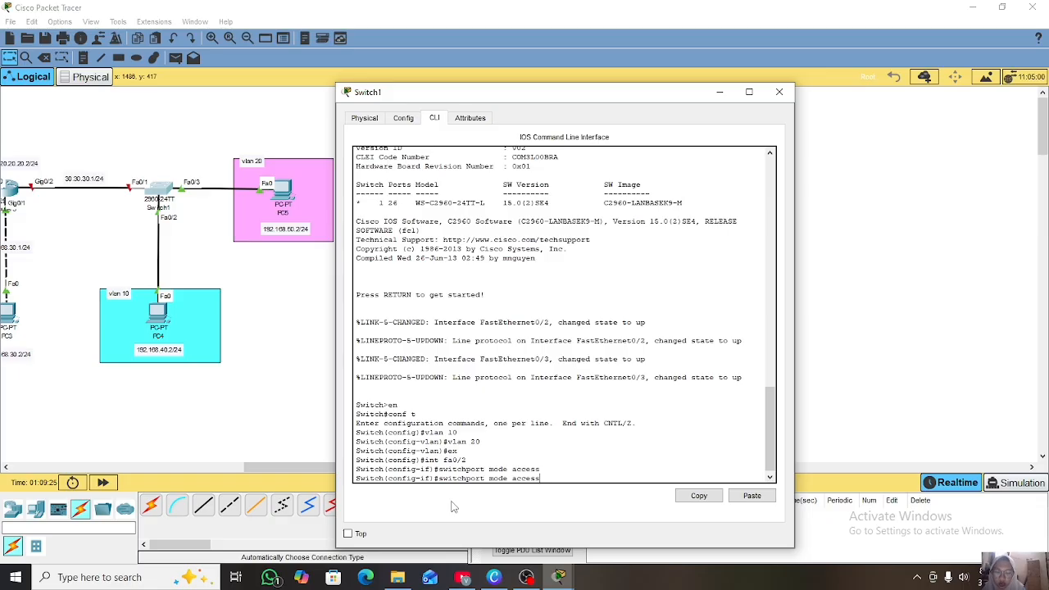
key("Left")
key("Left")
key("Left")
key("Left")
key("Left")
key("Left")
key("BackSpace")
key("BackSpace")
key("BackSpace")
key("BackSpace")
key("BackSpace")
type("vlan")
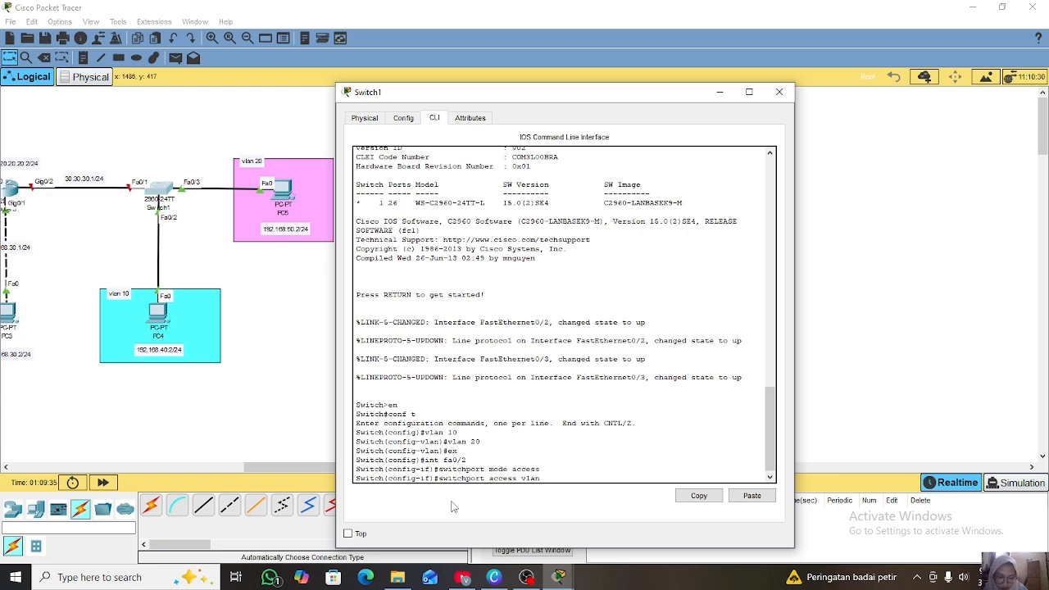
type(" 10")
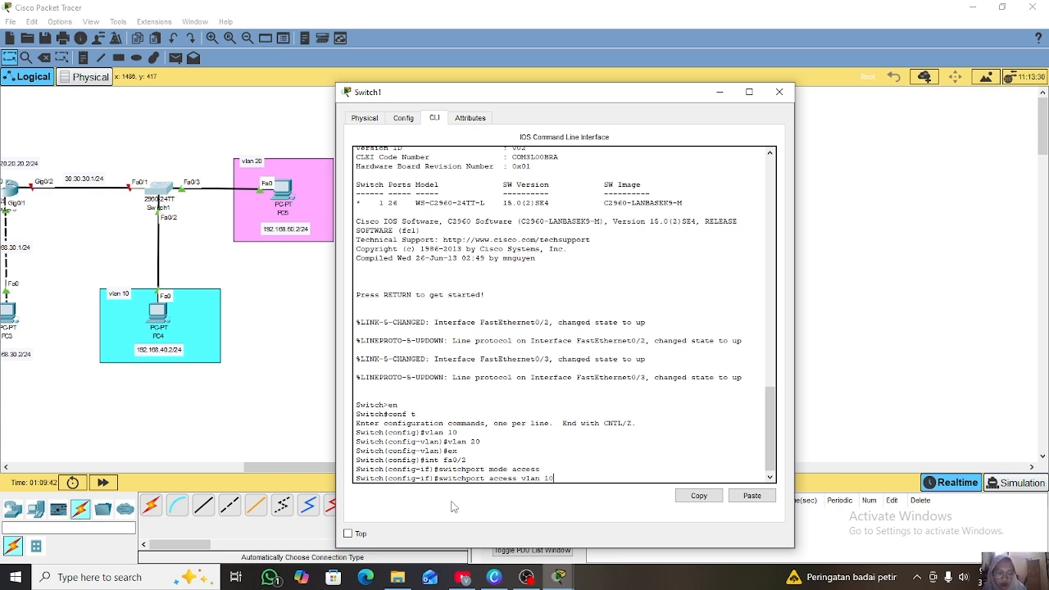
key("Return")
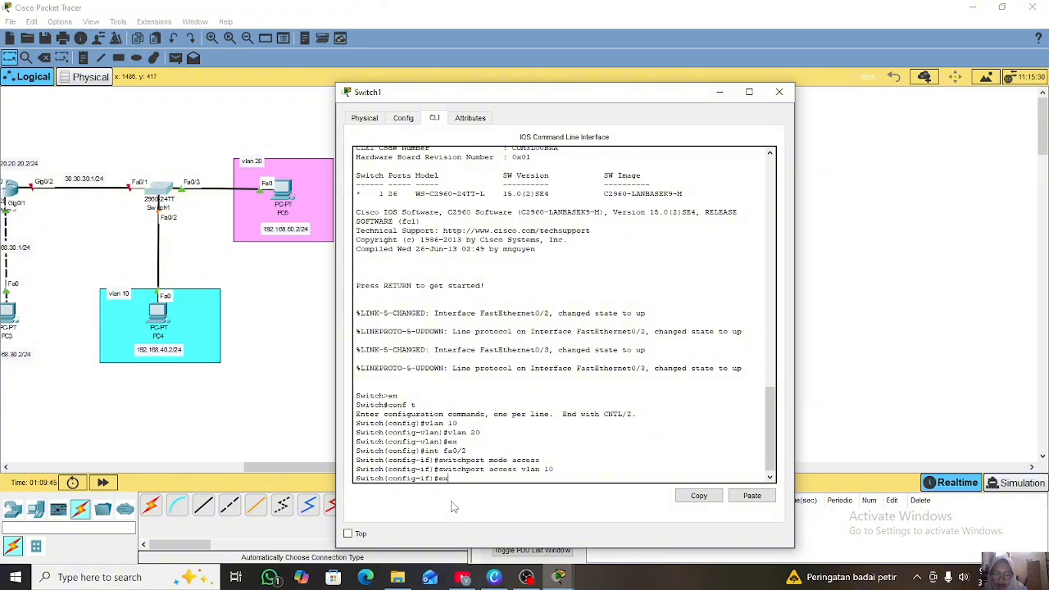
type("ex")
key("Return")
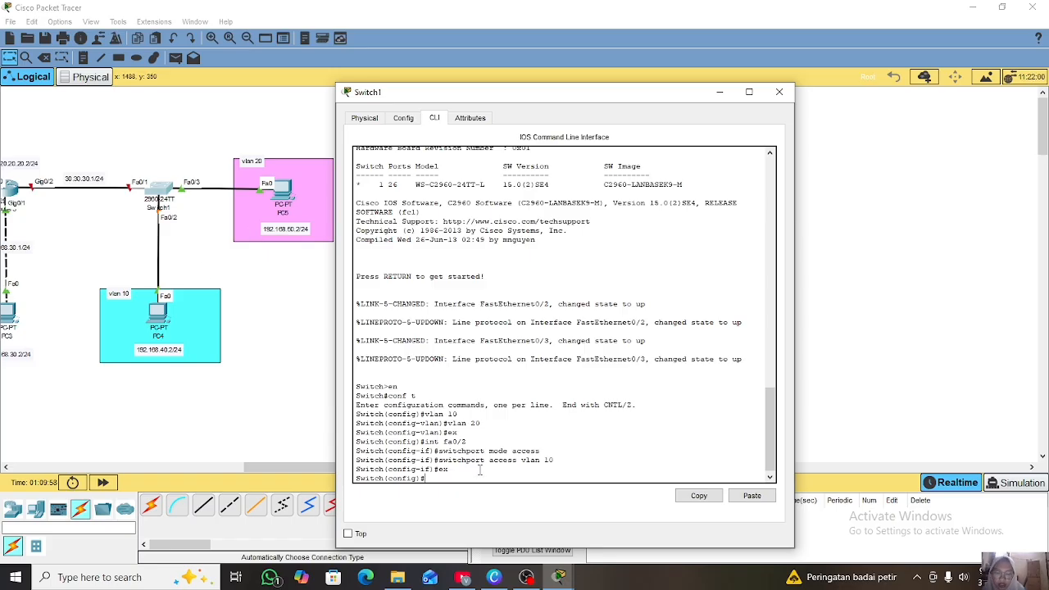
Put Switch1's interface fa0/3, which leads to PC5, into access mode
type("int fa0/3")
key("Return")
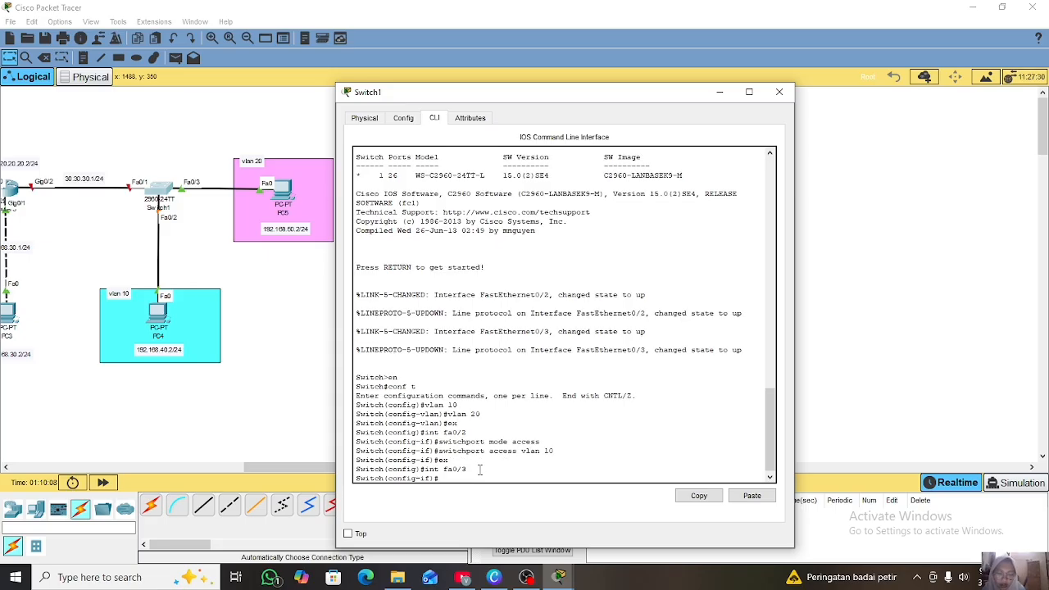
type("switchport m")
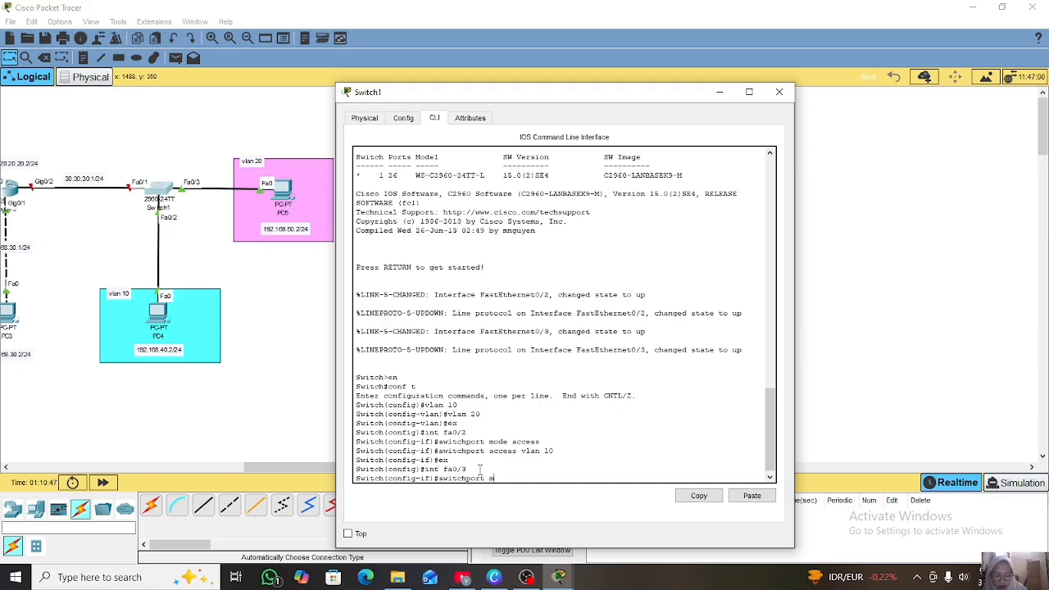
type("ode acces")
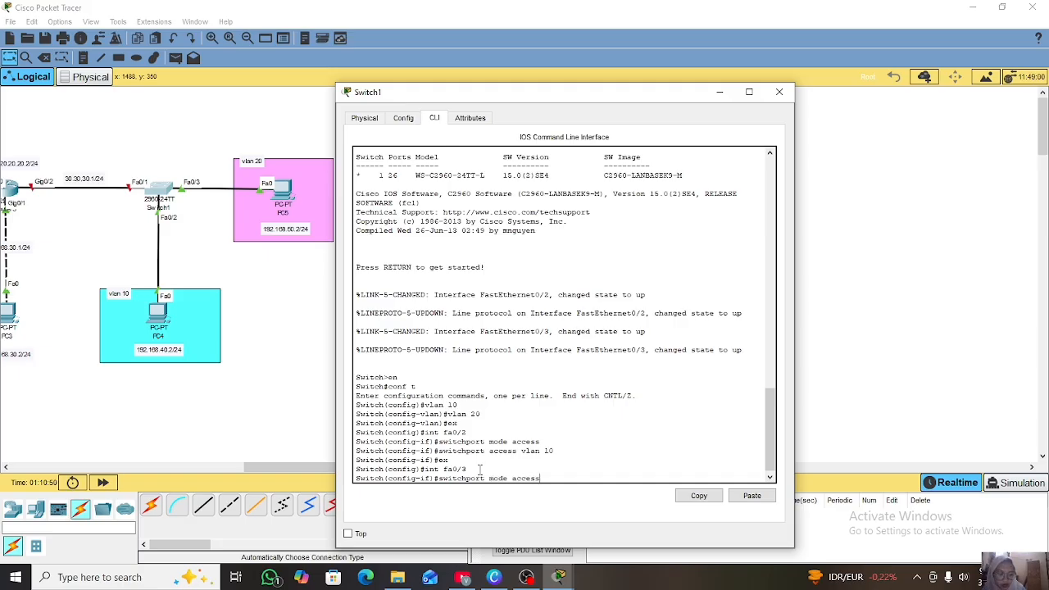
type("s")
key("Return")
Assign interface fa0/3 to access VLAN 20
key("Up")
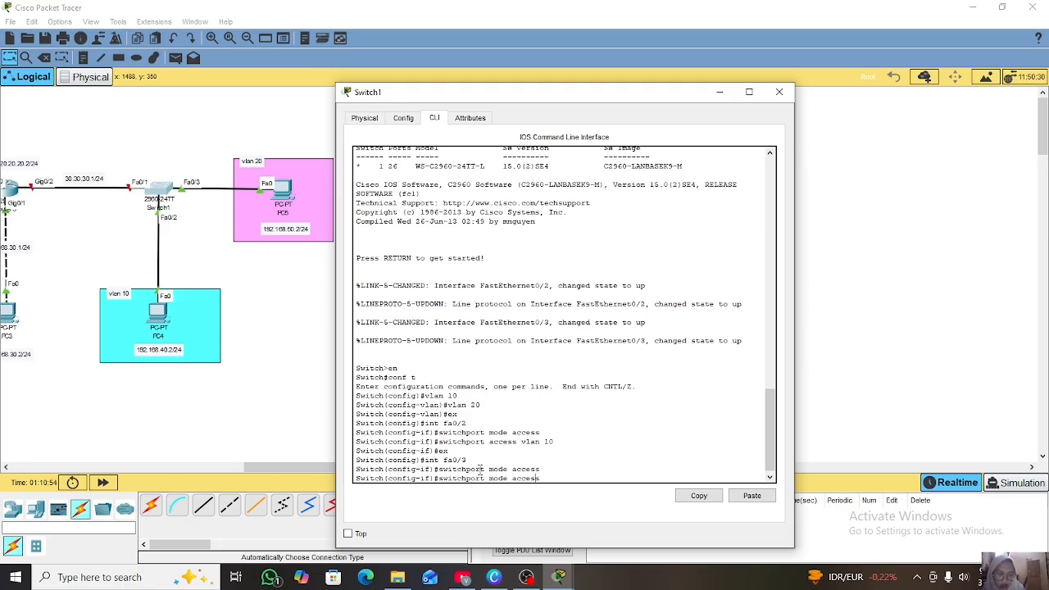
key("Left")
key("Left")
key("Left")
key("Left")
key("Left")
key("Left")
key("BackSpace")
key("BackSpace")
key("BackSpace")
key("BackSpace")
key("BackSpace")
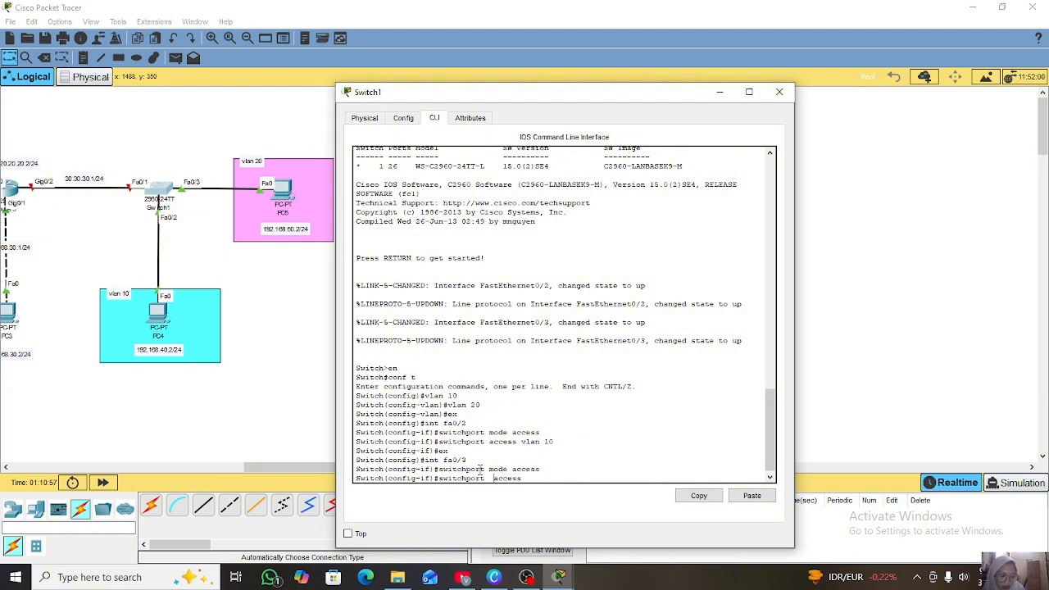
key("BackSpace")
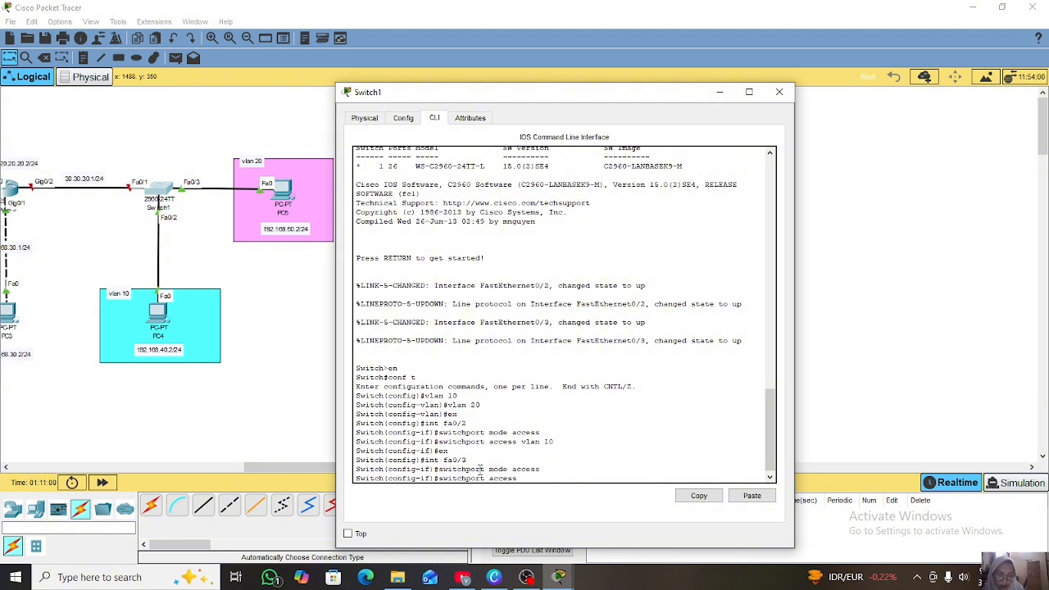
type("vlan 20")
key("Return")
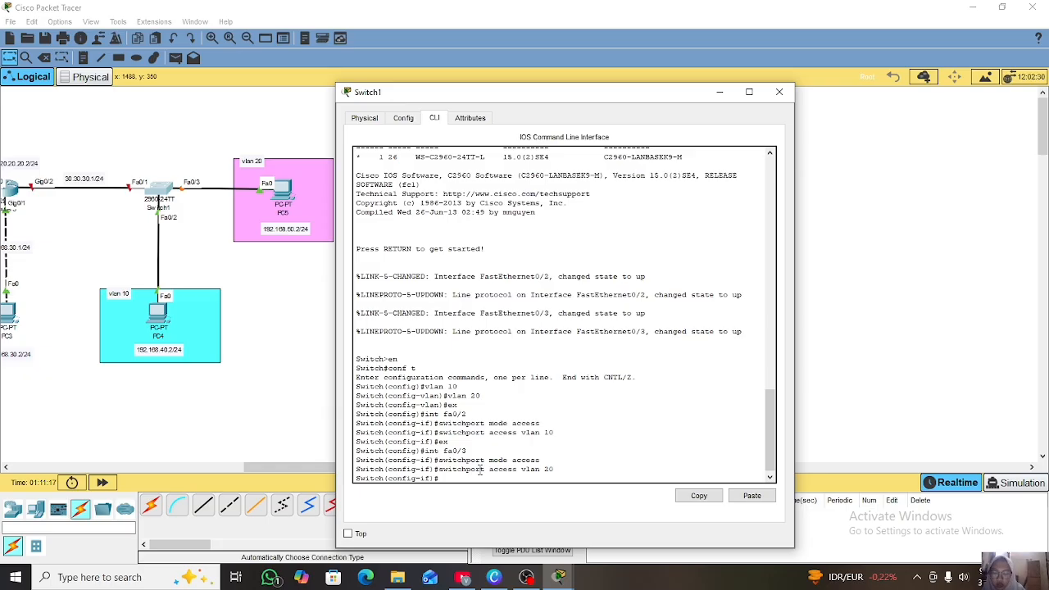
Display the brief VLAN summary from configuration mode and check the port assignments of VLANs 10 and 20
type("do sh vlan brief")
key("Return")
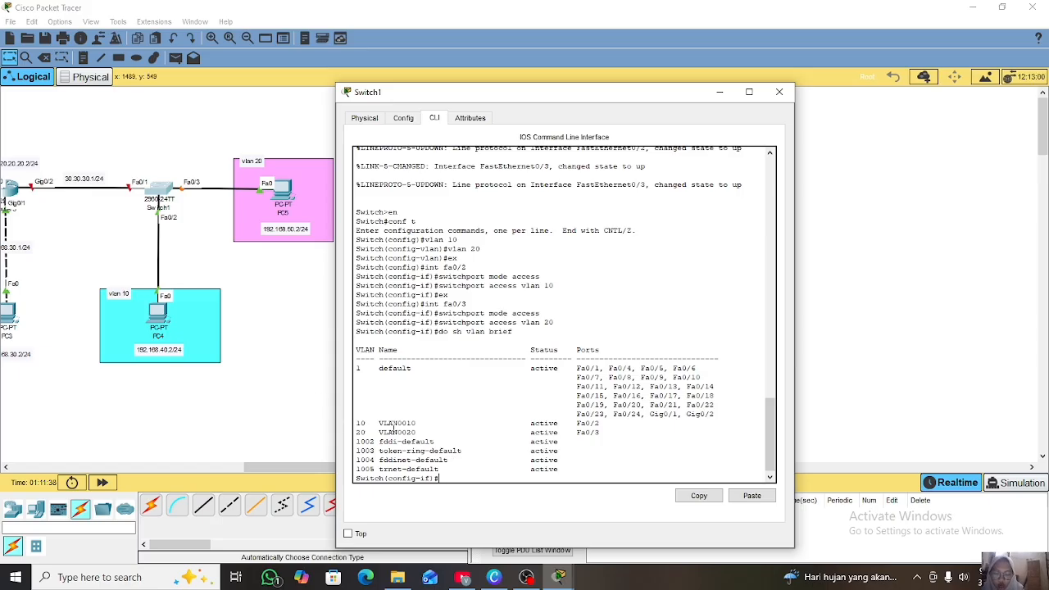
left_click_drag(355, 422, 611, 433)
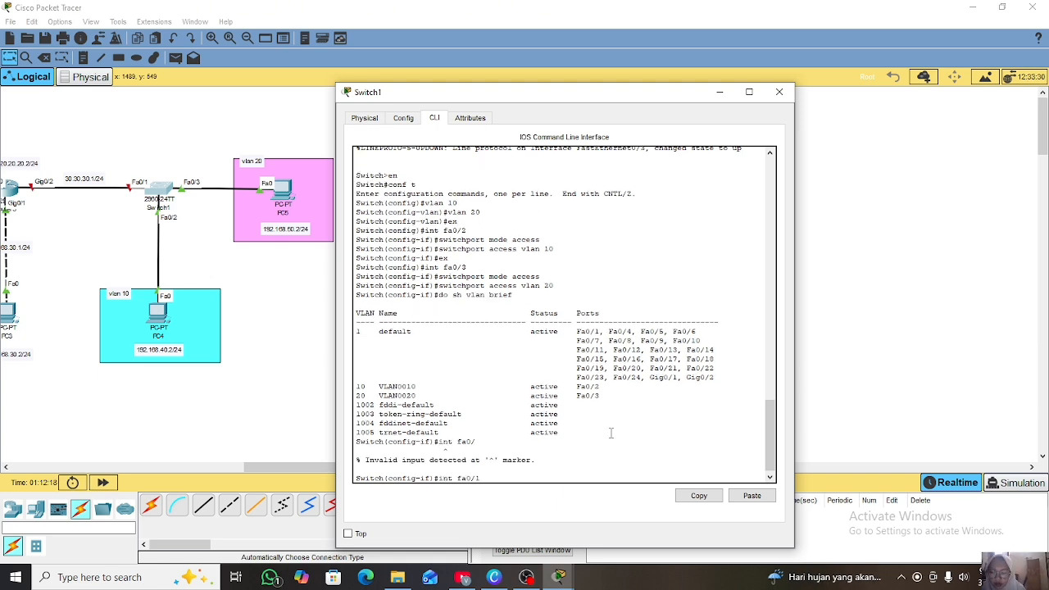
Configure Switch1's interface fa0/1, which leads to Router3, as a trunk port
key("Return")
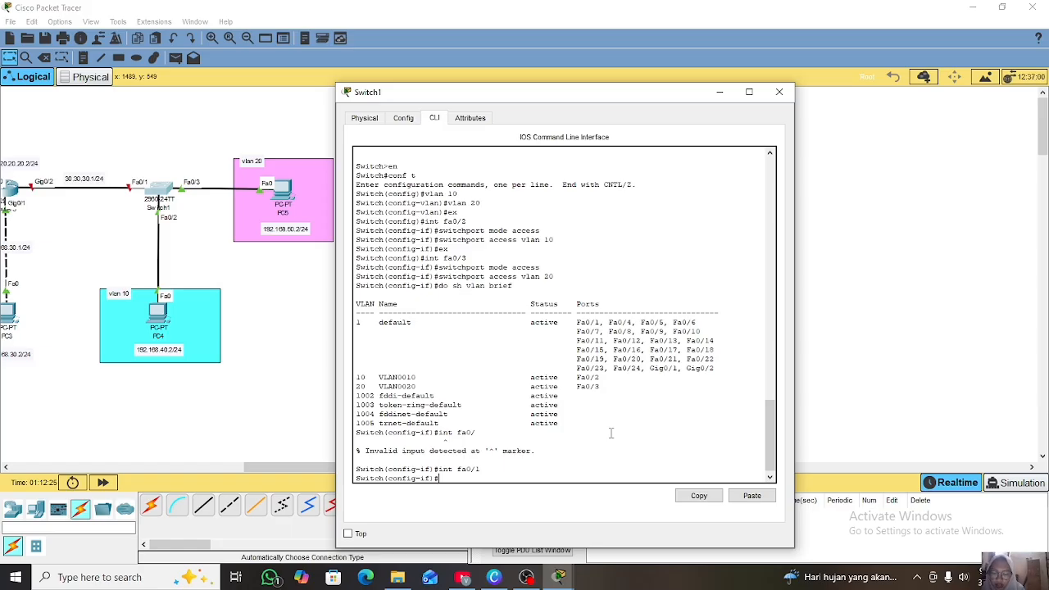
type("switchport mofd")
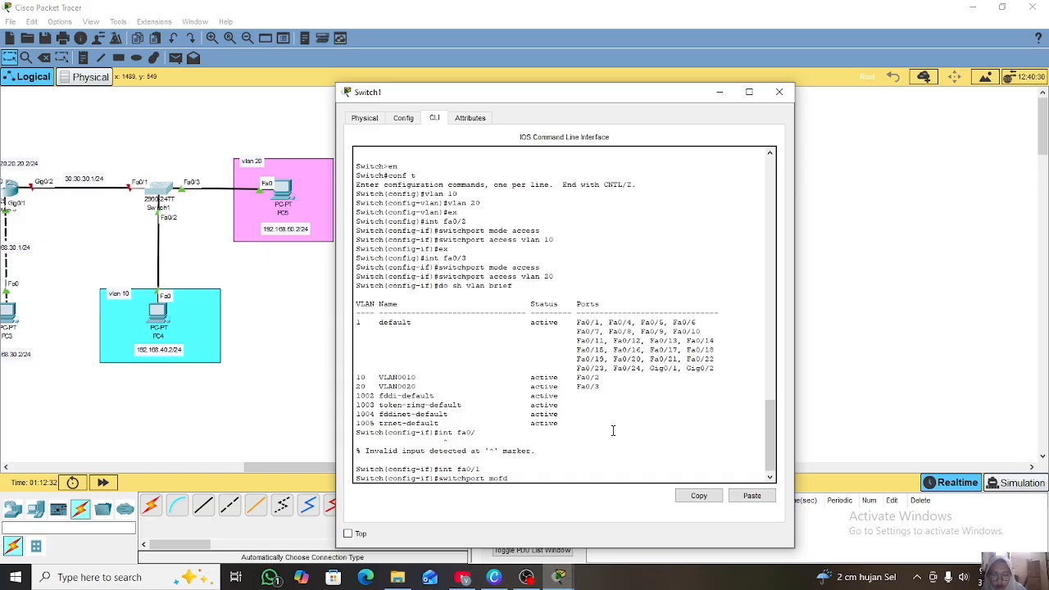
key("BackSpace")
type("de trunk")
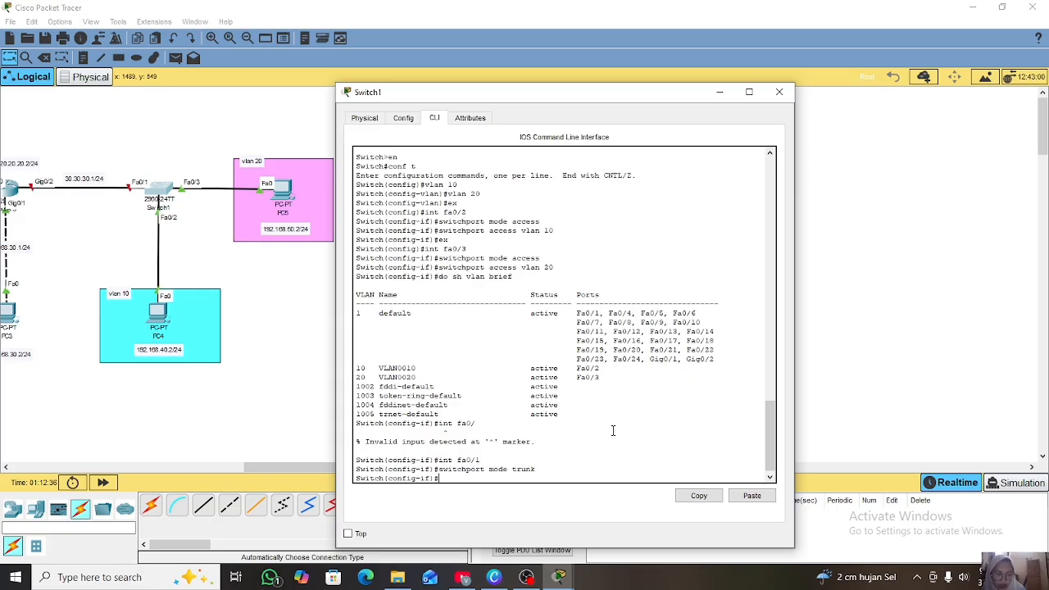
key("Return")
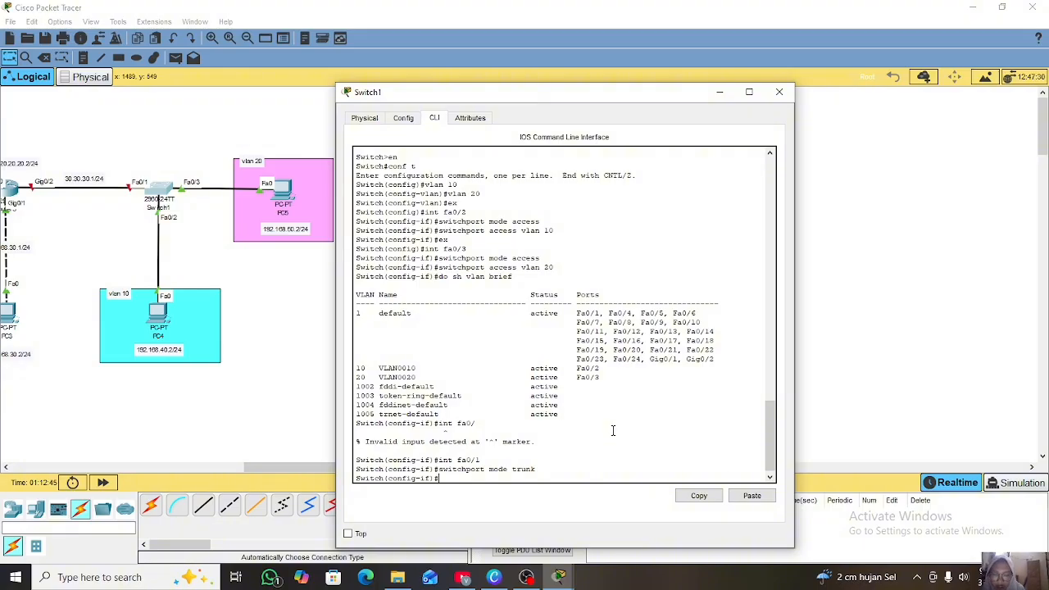
Switch from Switch1 to Router3's command line and enter global configuration mode
left_click(720, 91)
scroll(484, 241, "left", 5)
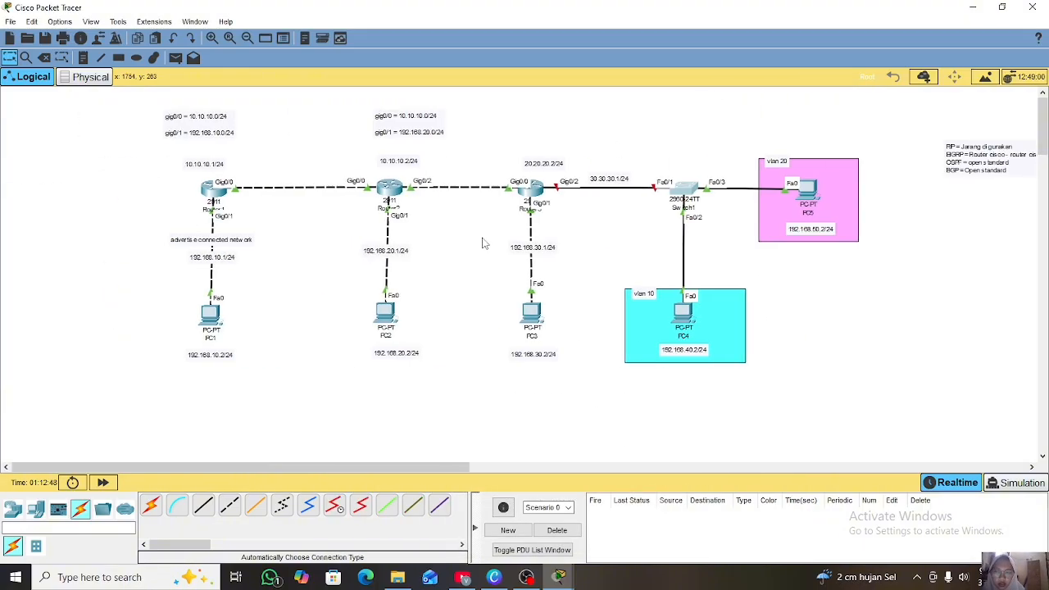
left_click(397, 188)
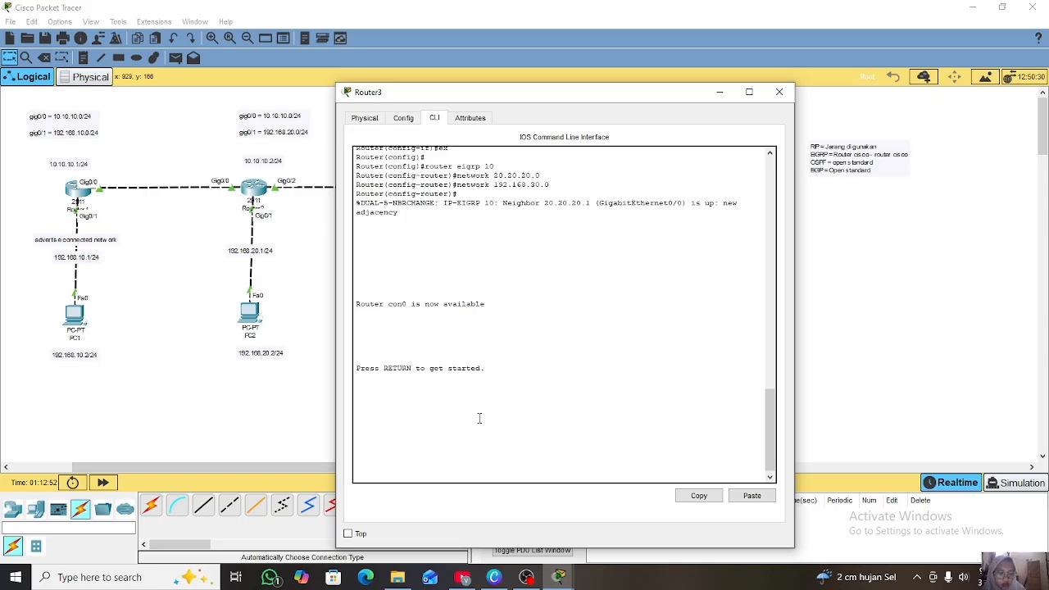
key("Return")
type("en")
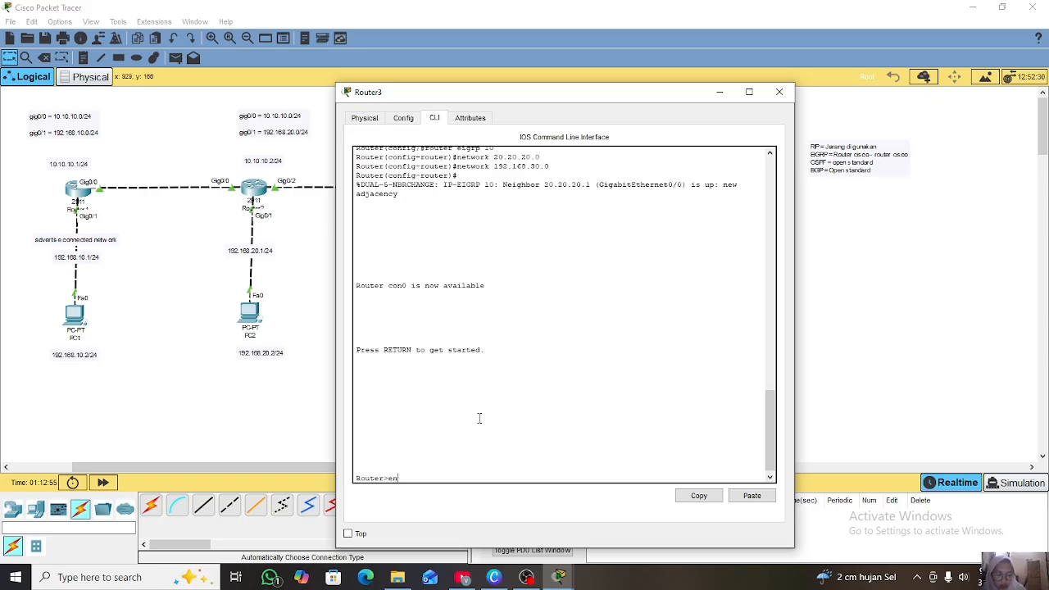
key("Return")
type("conf t")
key("Return")
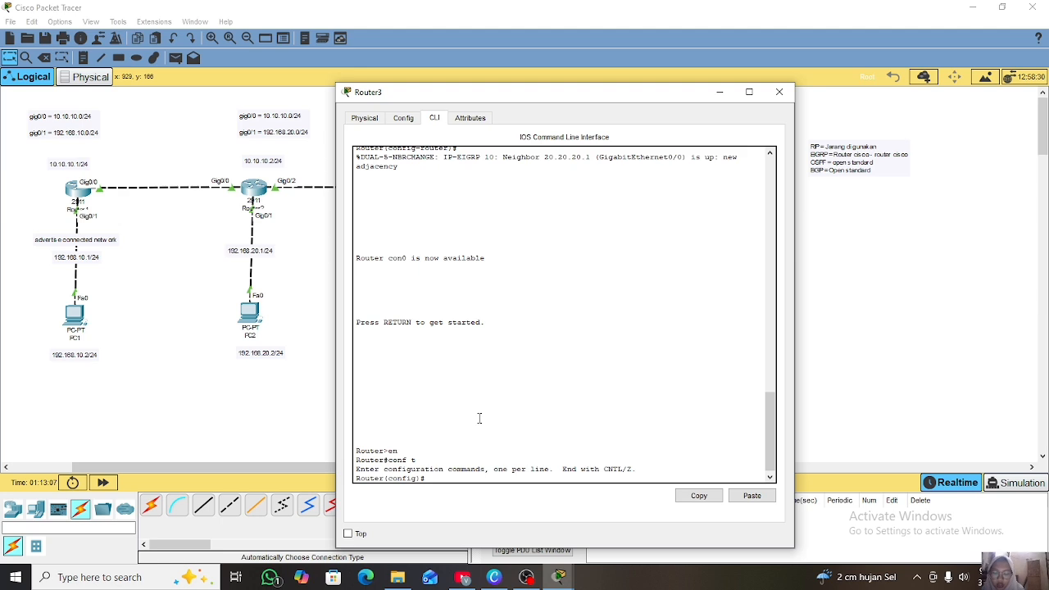
Assign IP address 30.30.30.1 with mask 255.255.255.0 to Router3's interface gig0/2, which leads to Switch1
type("int gig0/2")
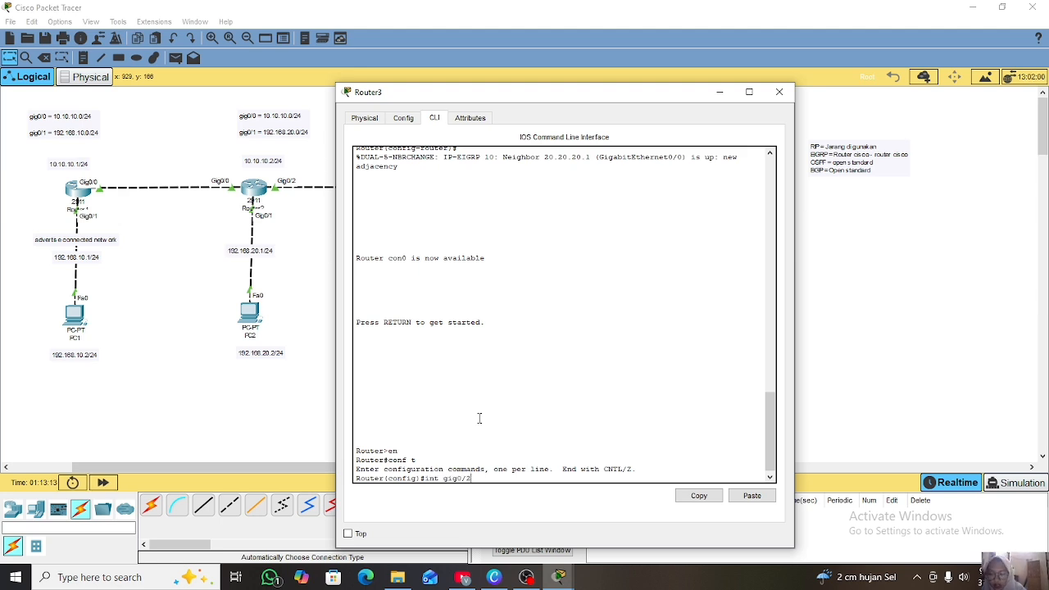
key("Return")
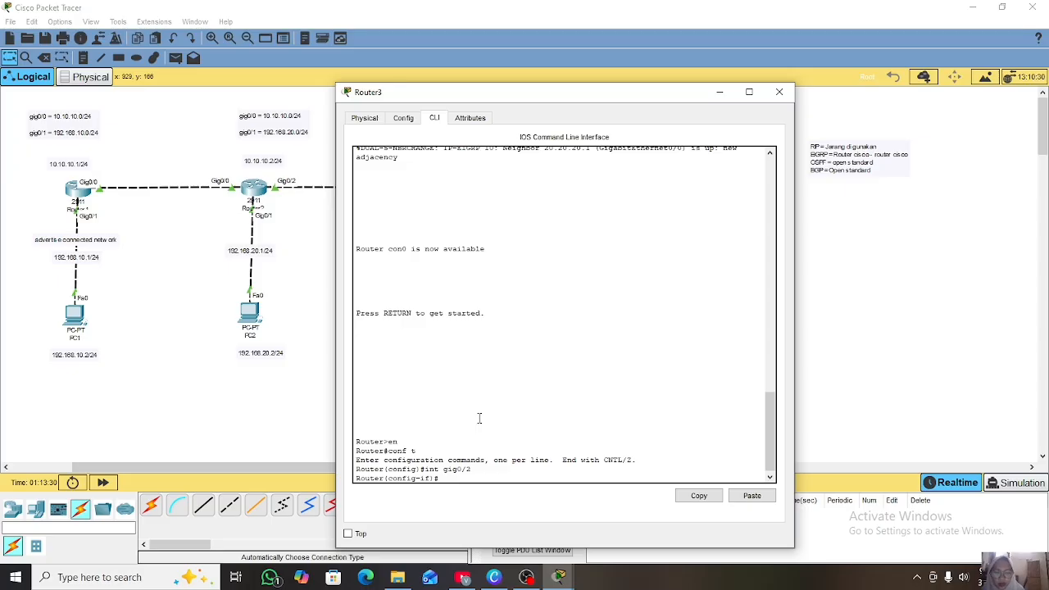
type("ip add")
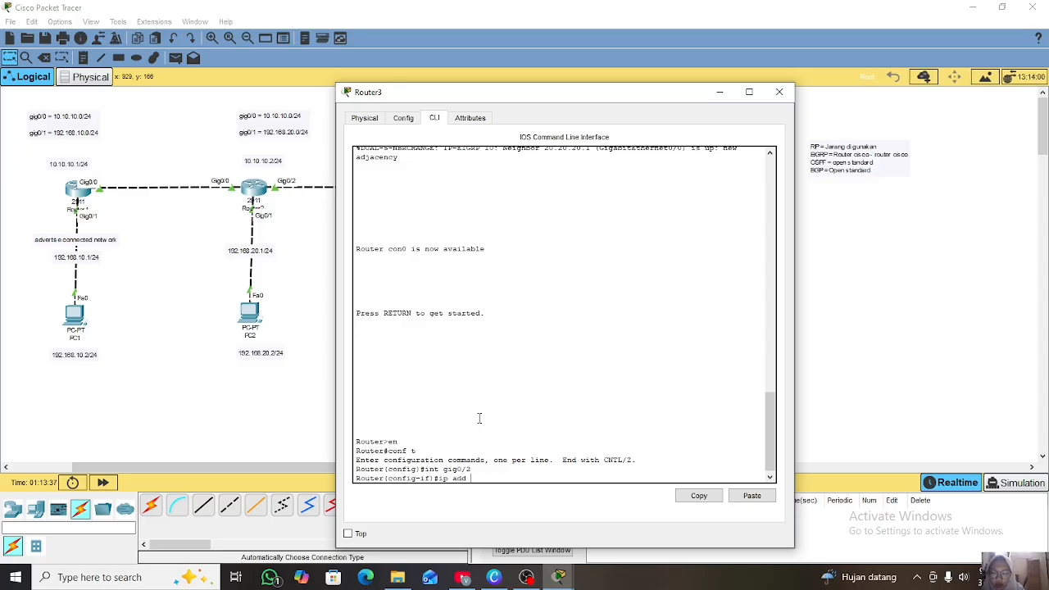
scroll(298, 306, "right", 5)
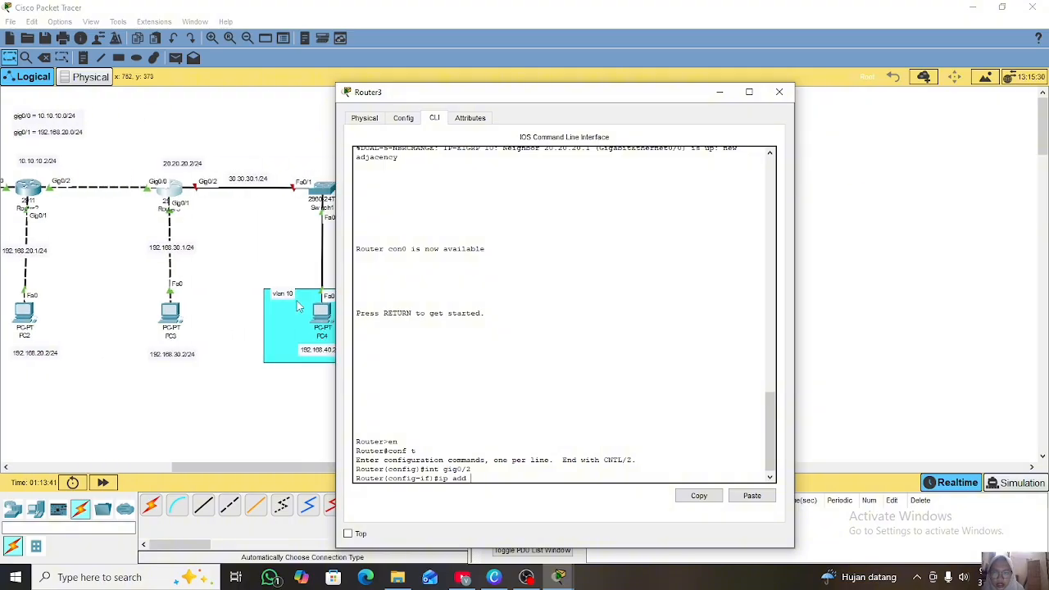
scroll(299, 306, "left", 5)
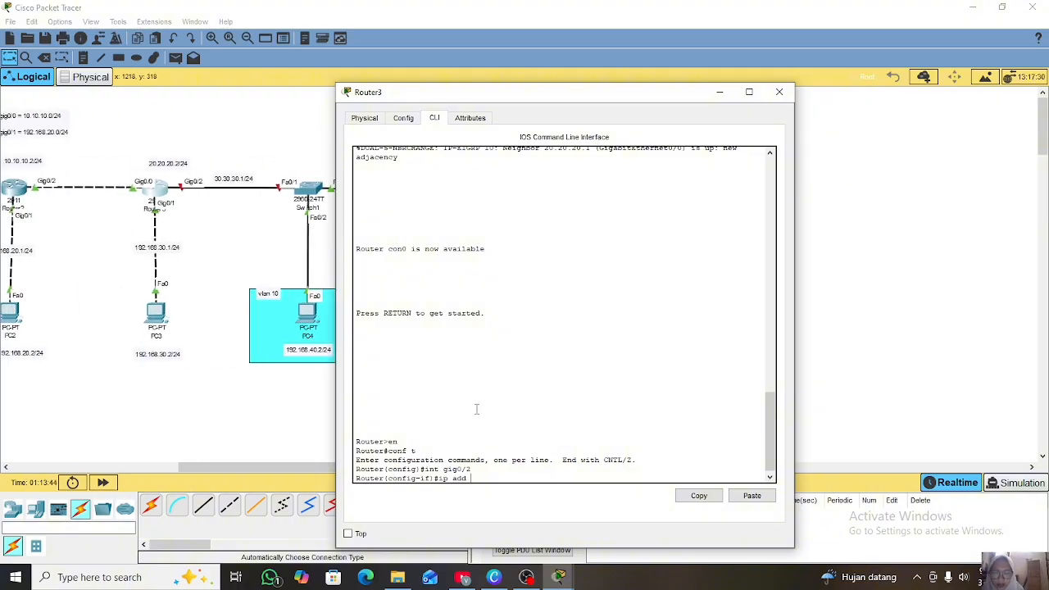
type("30.30")
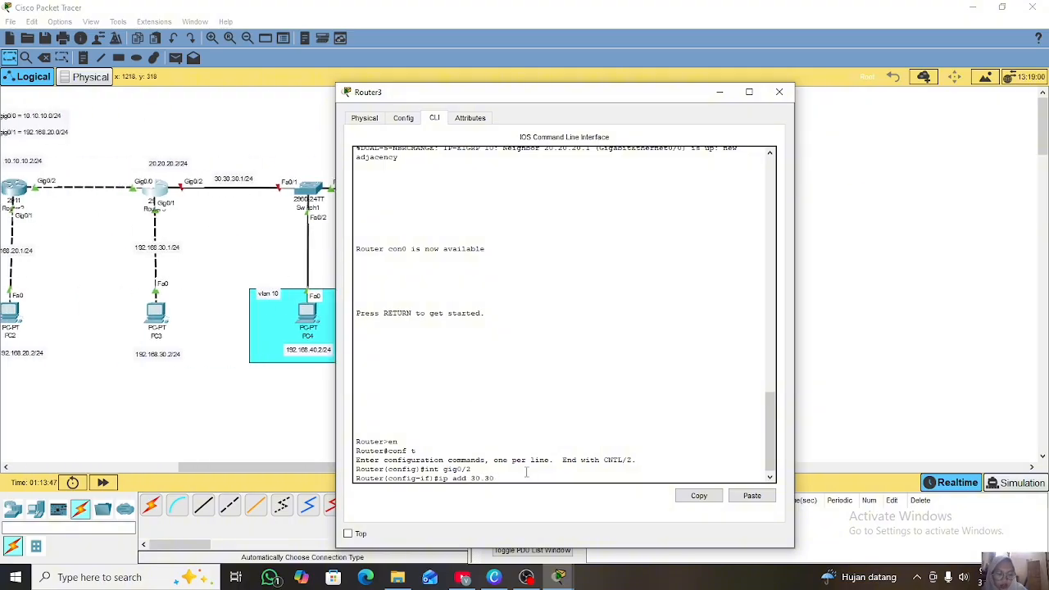
type(".30.1")
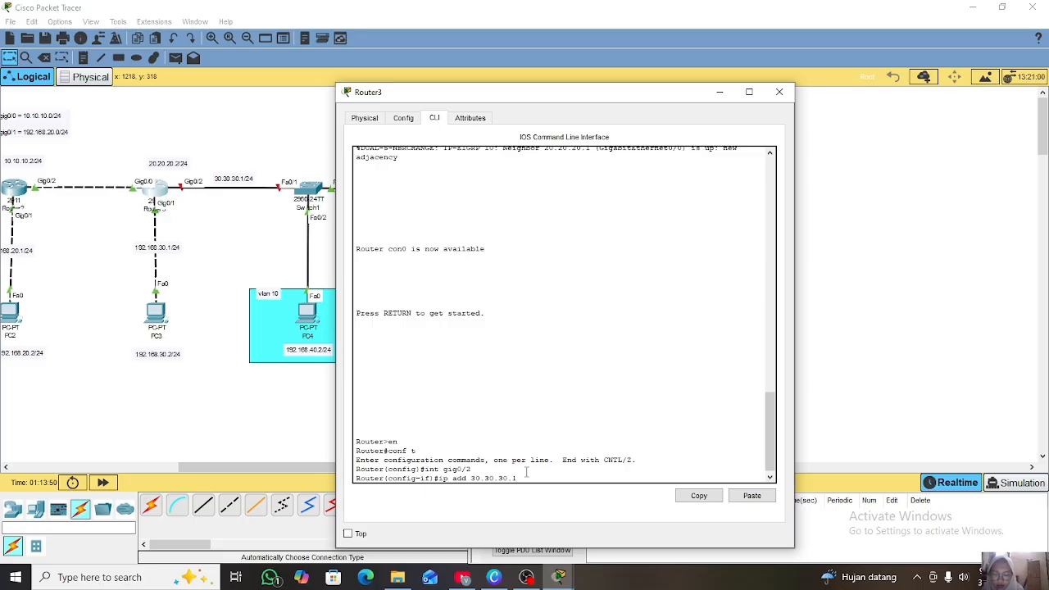
type(" 255.255.255.0")
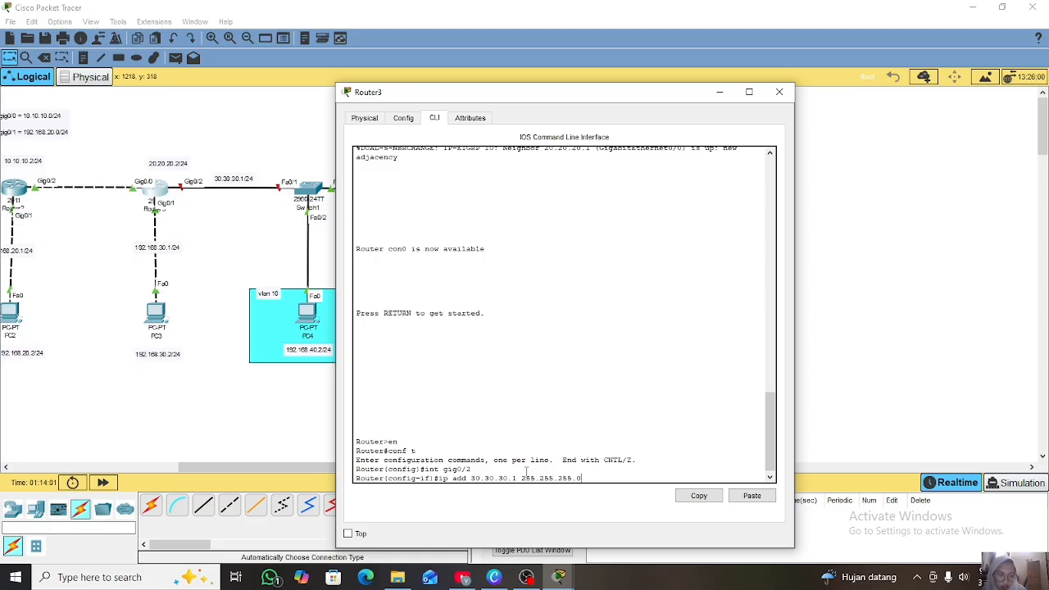
key("Return")
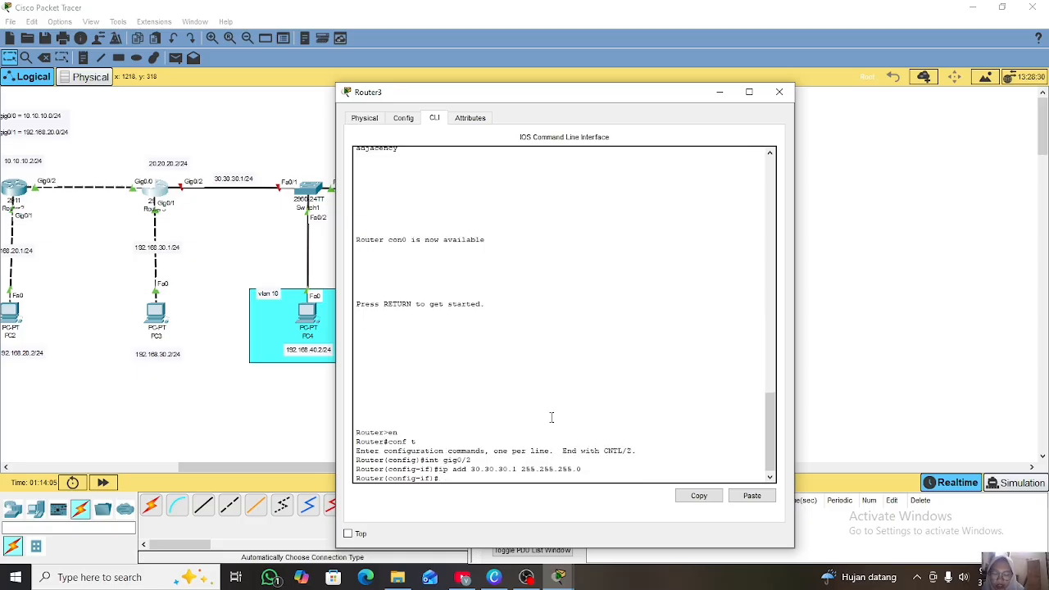
Enable Router3's interface gig0/2 with the no shutdown command
type("no sh")
scroll(309, 405, "right", 3)
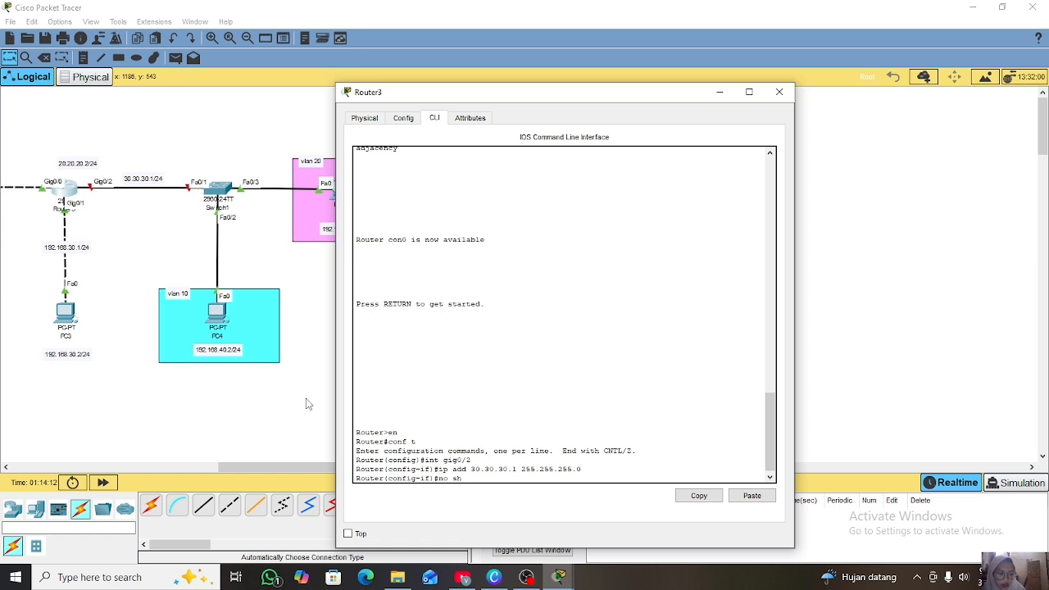
key("Return")
key("Return")
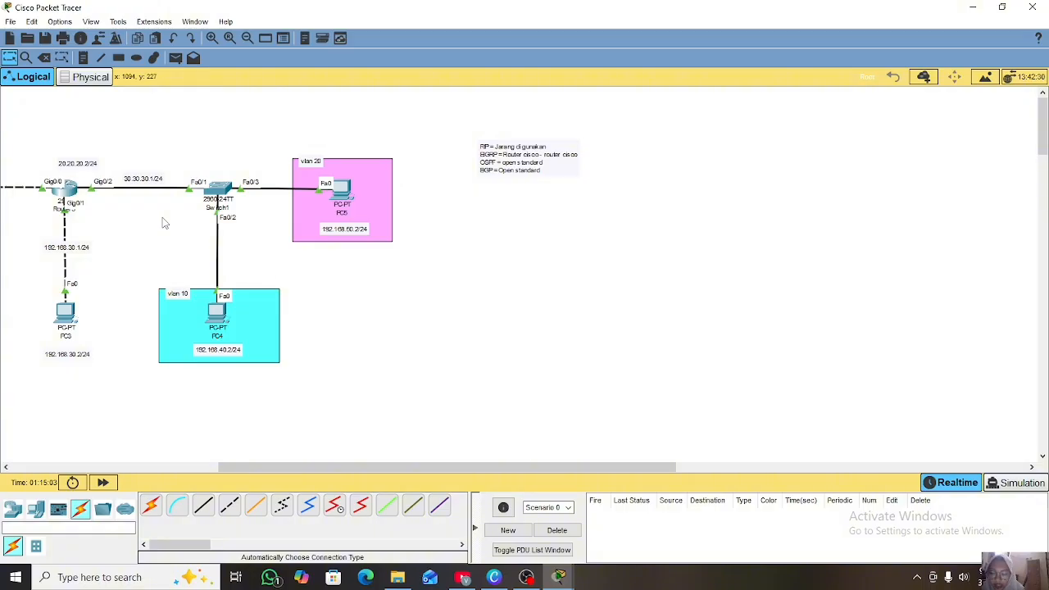
Create subinterface gig0/2.10 on Router3 and set its encapsulation to dot1Q for VLAN 10
scroll(162, 223, "left", 5)
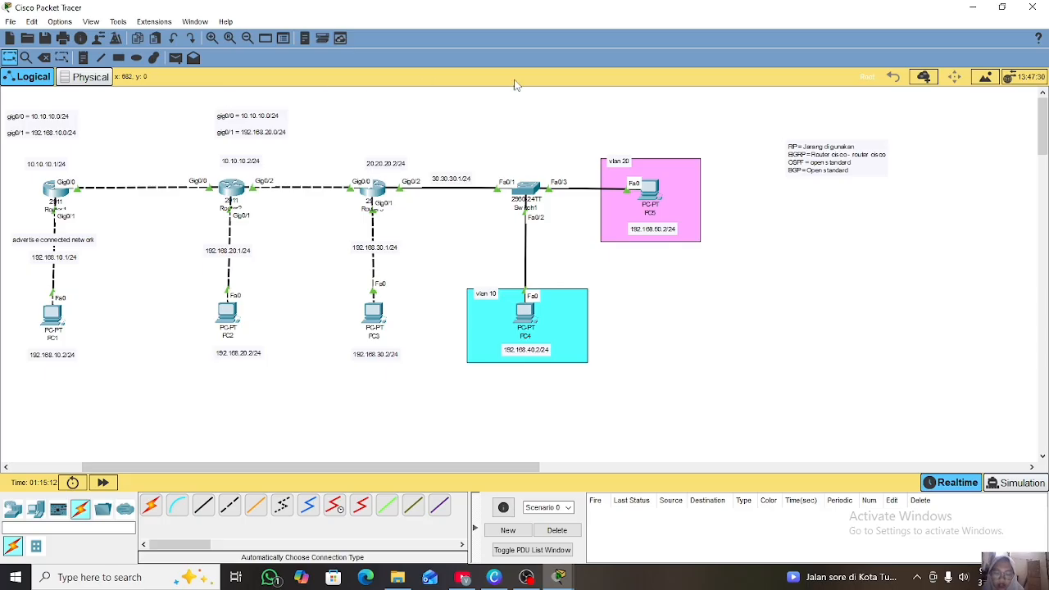
left_click(379, 191)
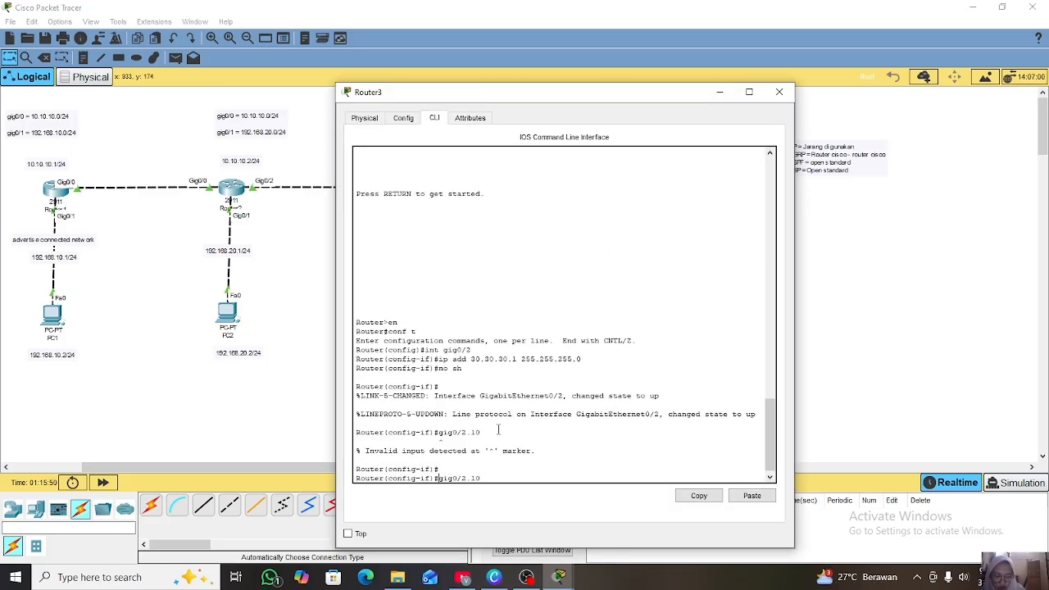
type("int gig0/2.10")
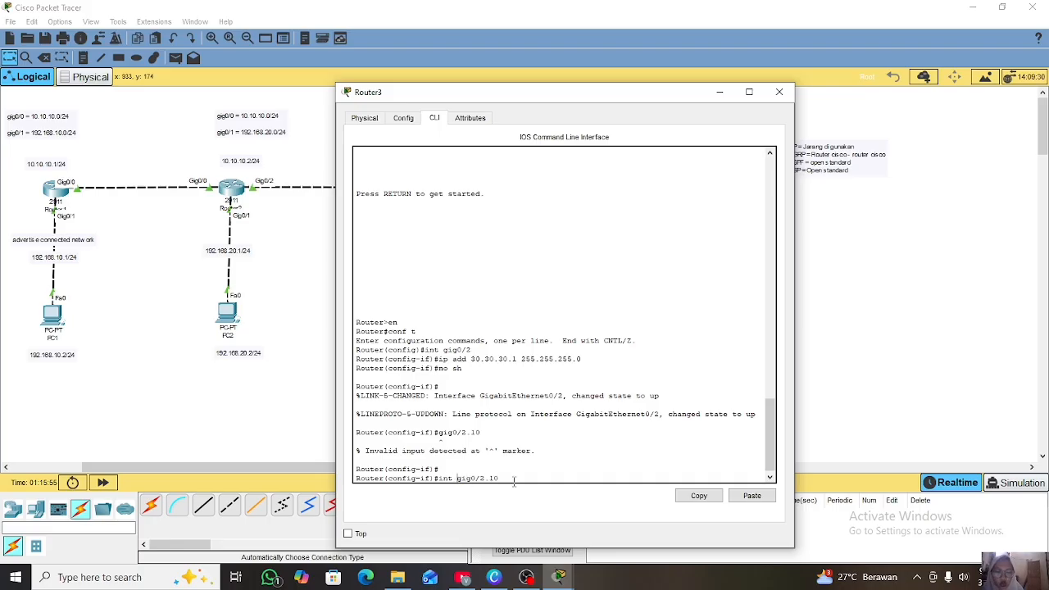
key("Return")
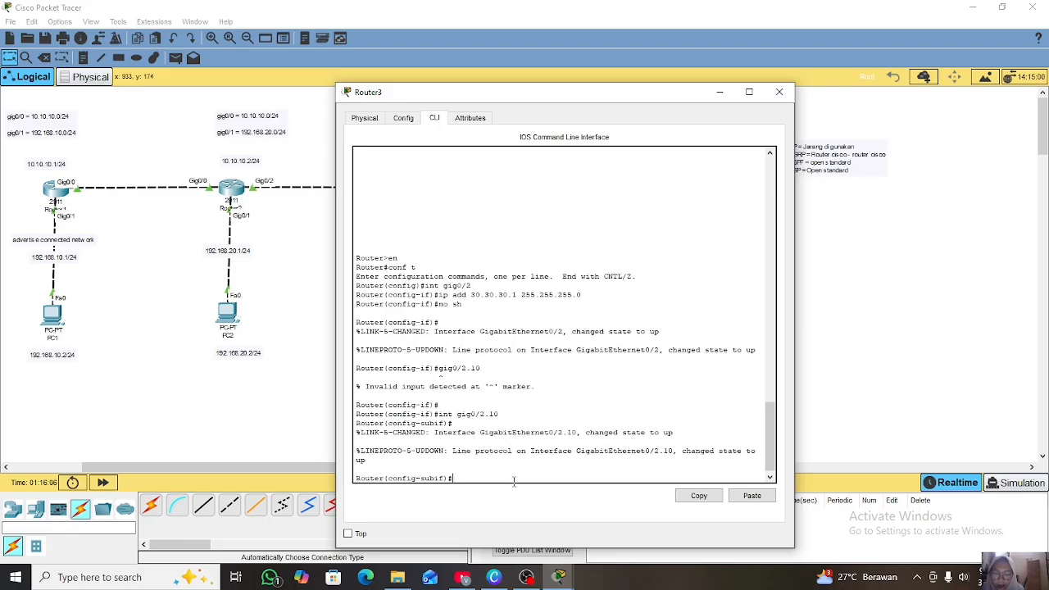
type("enca")
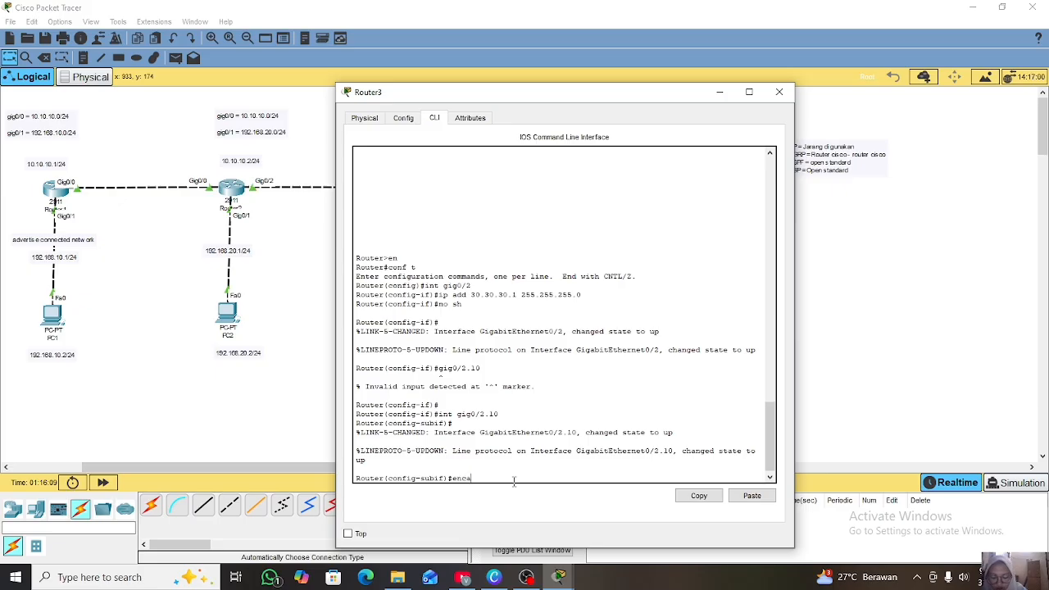
type("psulation dot1q 10")
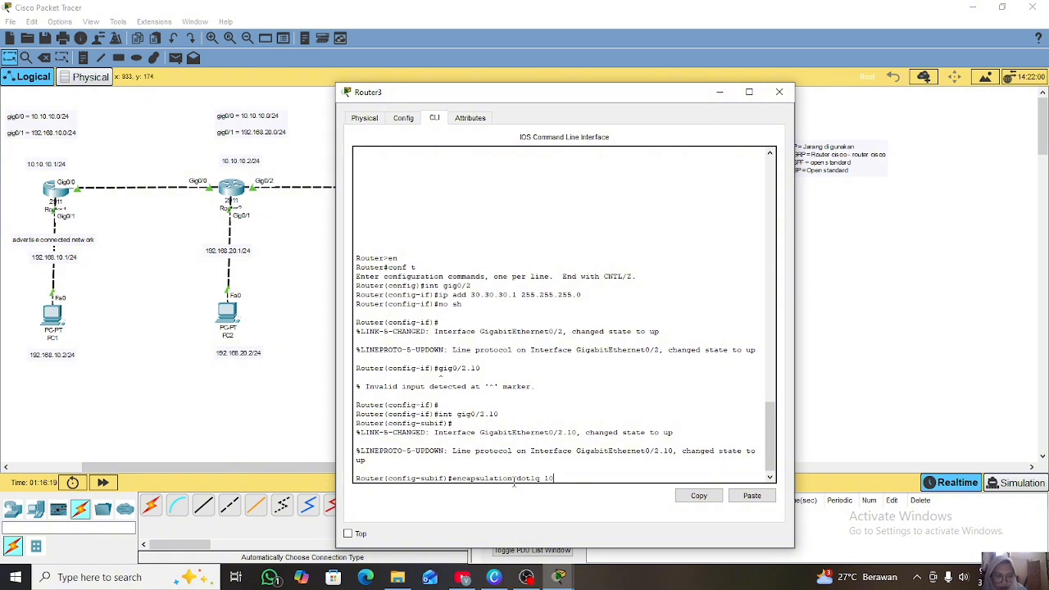
key("Return")
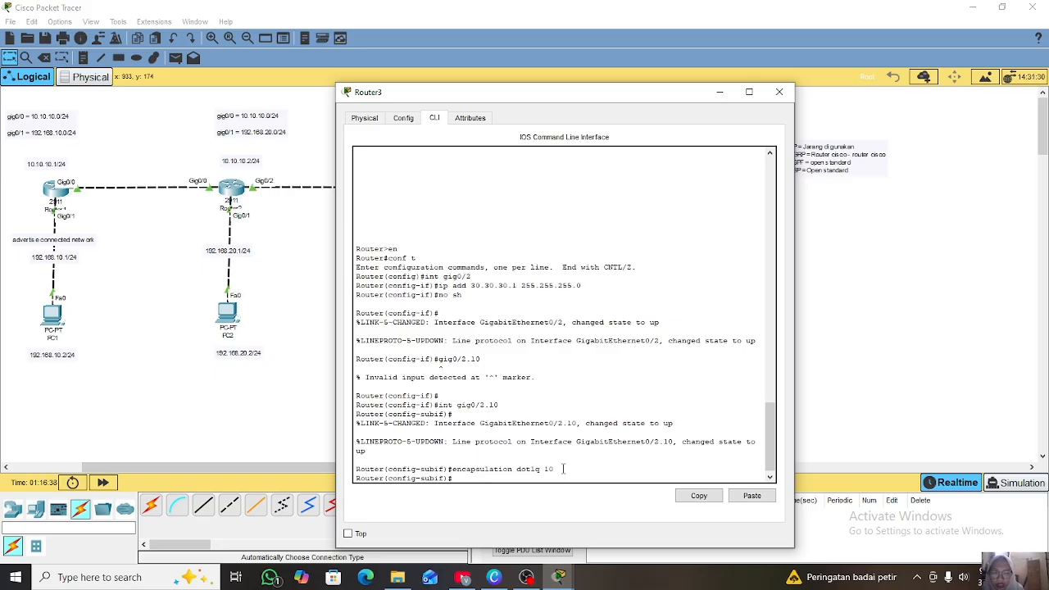
Assign IP address 192.168.40.1 with mask 255.255.255.0 to subinterface gig0/2.10 and return to global configuration mode
scroll(235, 395, "right", 5)
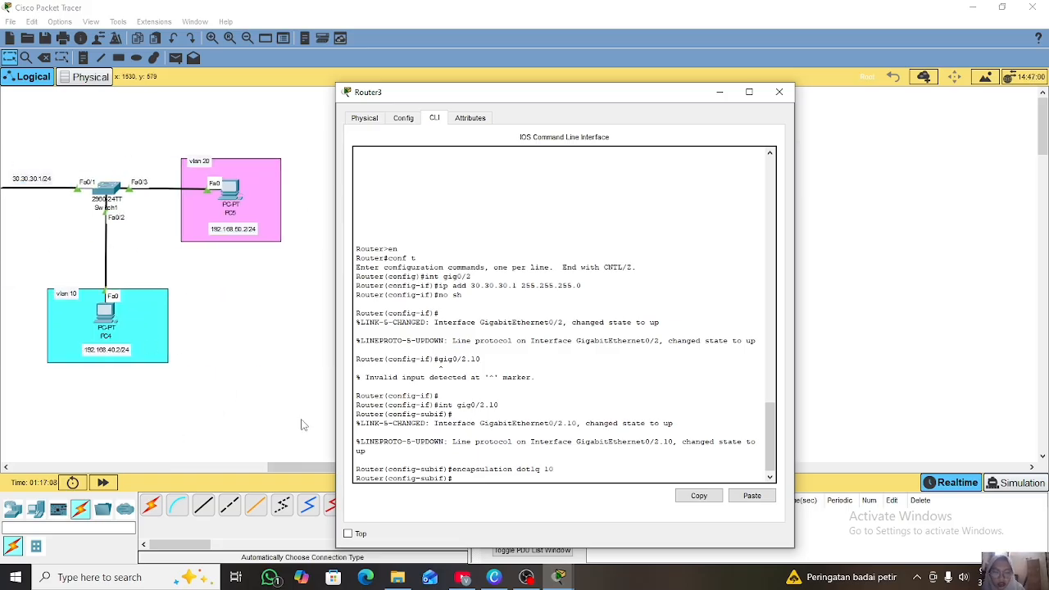
type("ip add 192.")
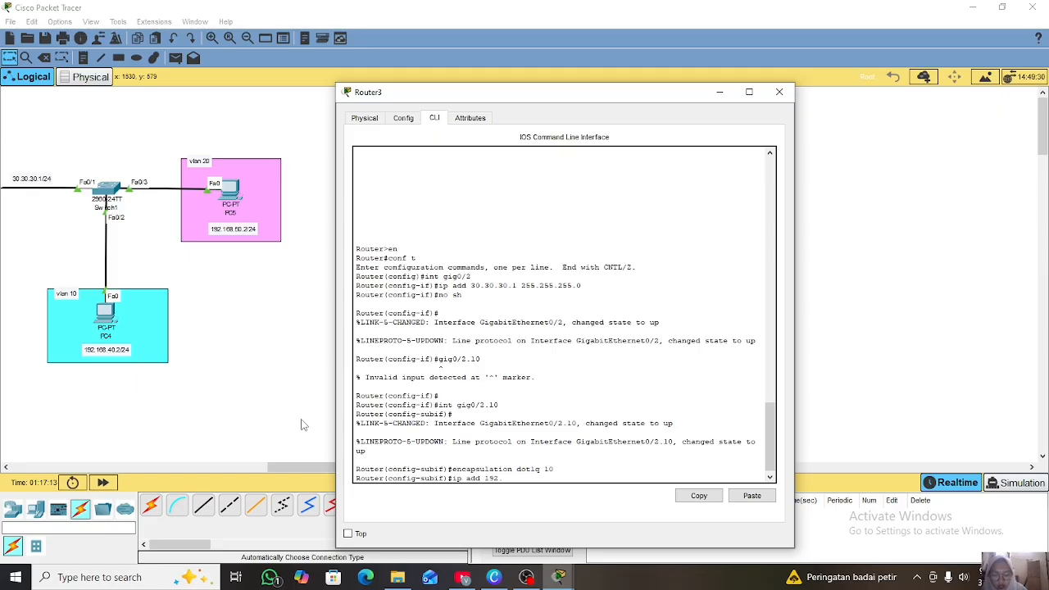
type("168.40.1")
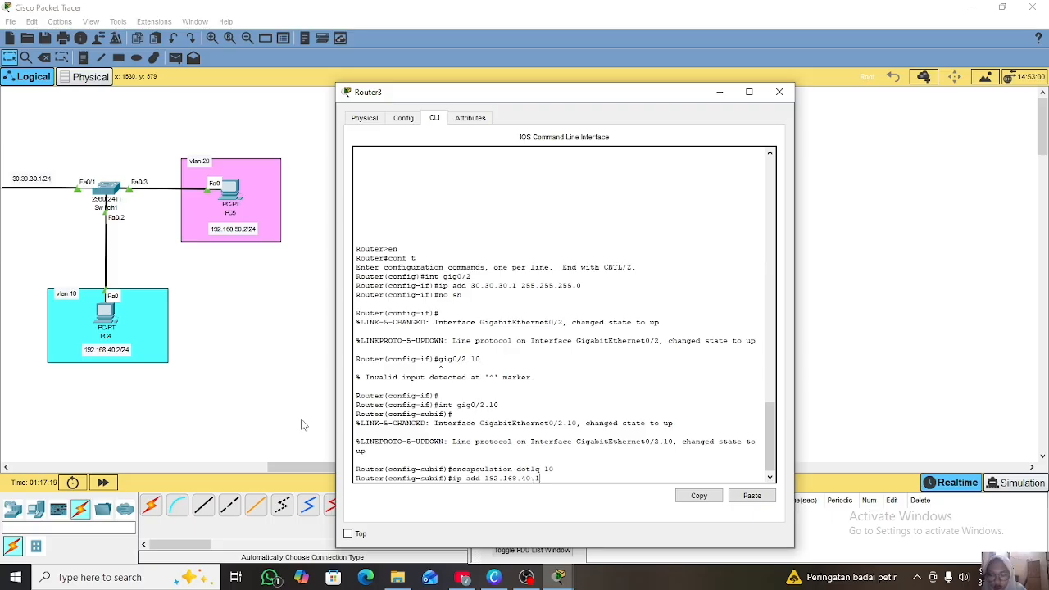
type(" 255.255.255.0")
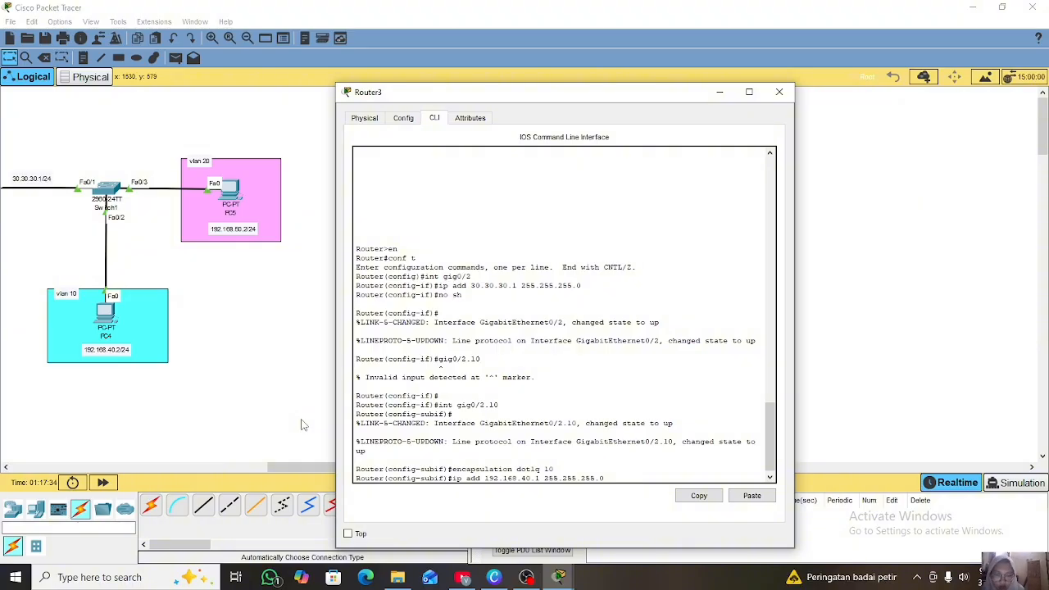
key("Return")
type("ex")
key("Return")
Create subinterface gig0/2.20 on Router3 and set its encapsulation to dot1Q for VLAN 20
type("int gig0/2.20")
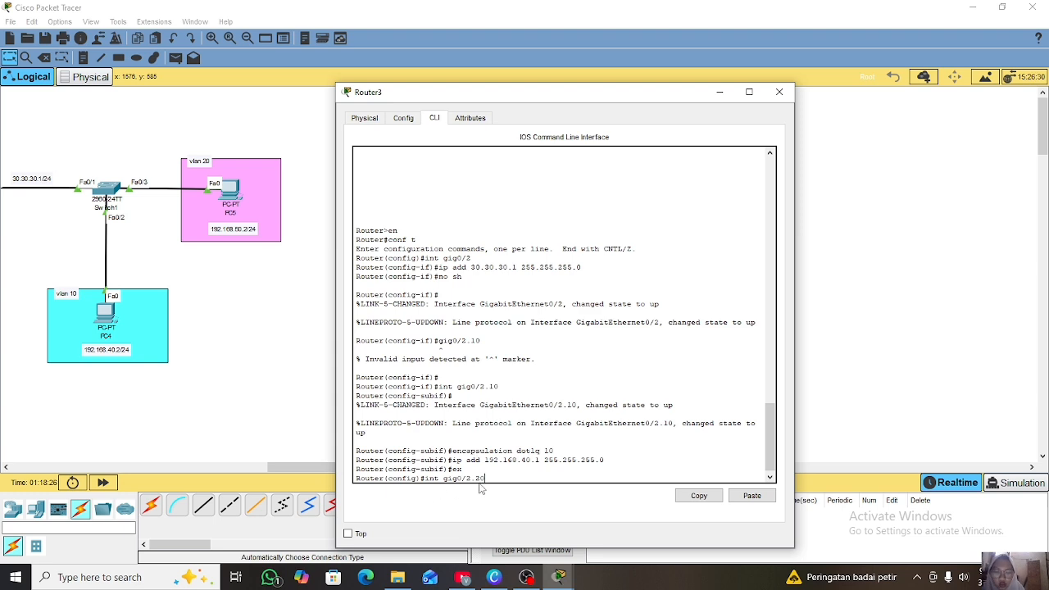
key("Return")
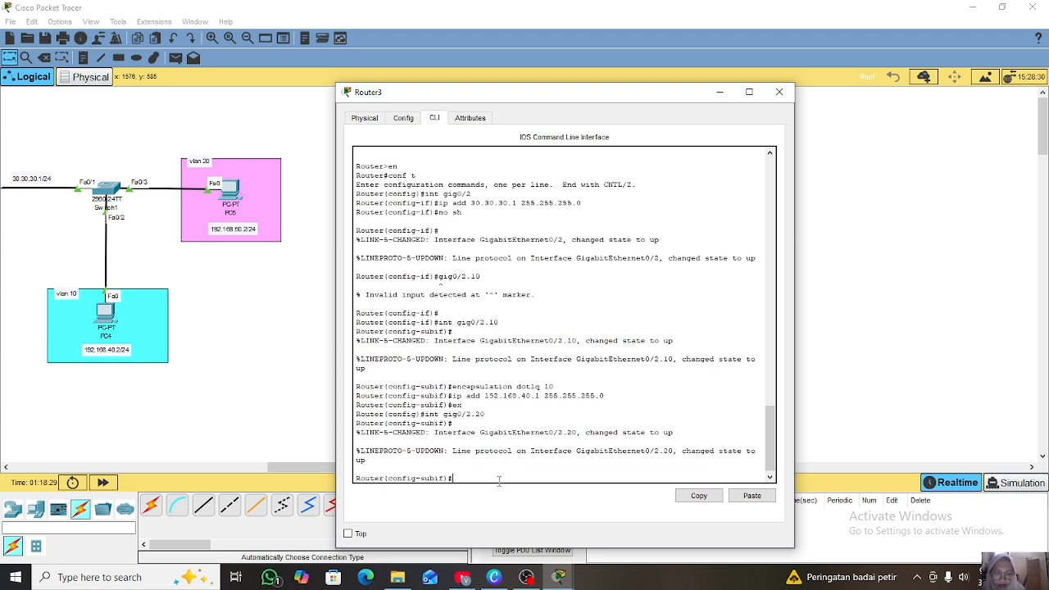
type("int gig0/2.20")
key("Up")
key("Up")
key("Up")
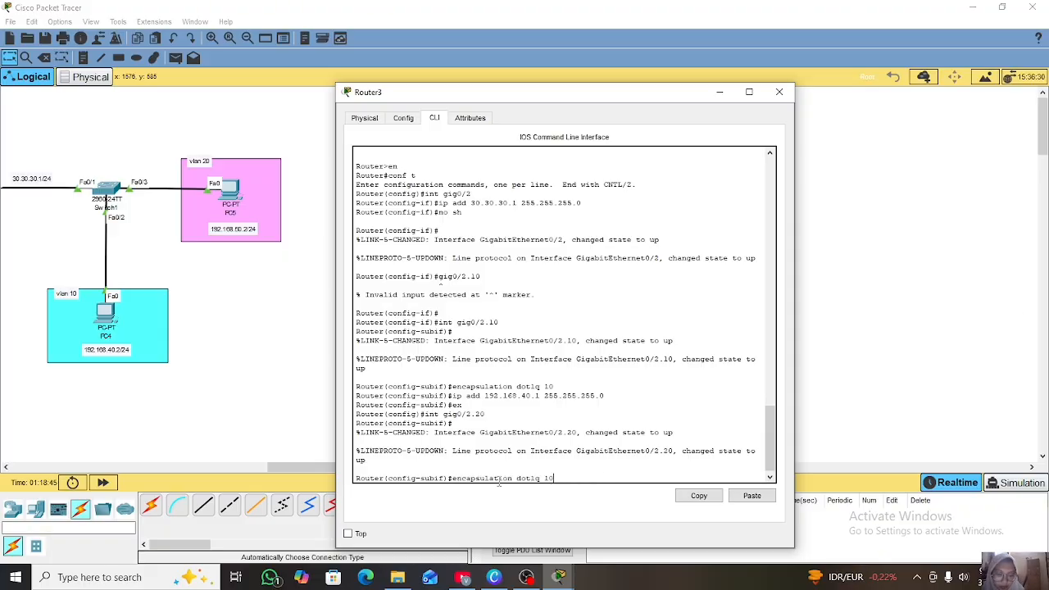
key("BackSpace")
key("BackSpace")
type("20")
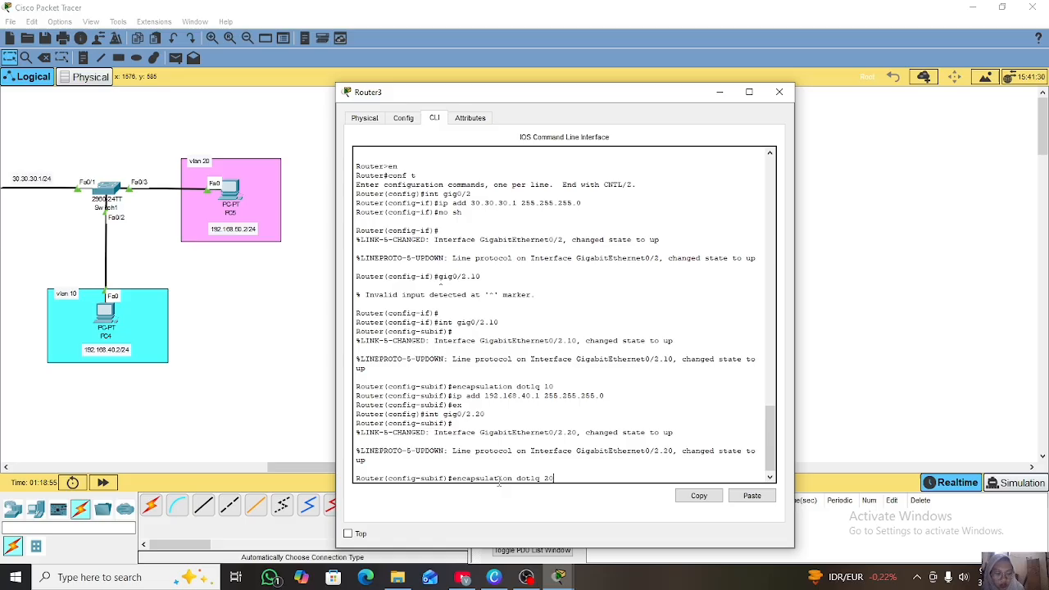
key("Return")
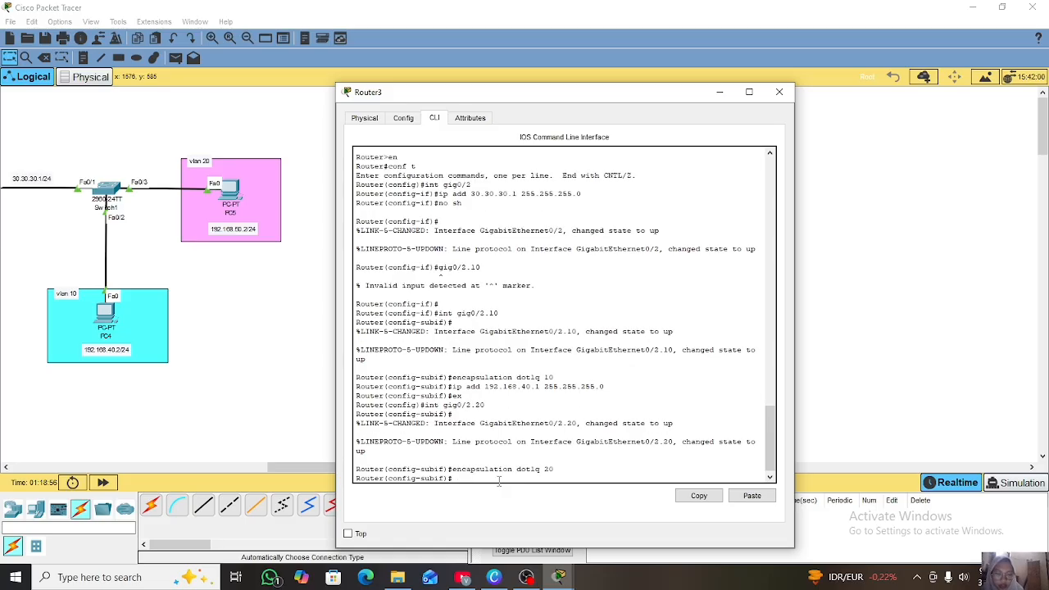
Assign IP address 192.168.50.1 with mask 255.255.255.0 to subinterface gig0/2.20 and return Router3 to global configuration mode
type("ip add ")
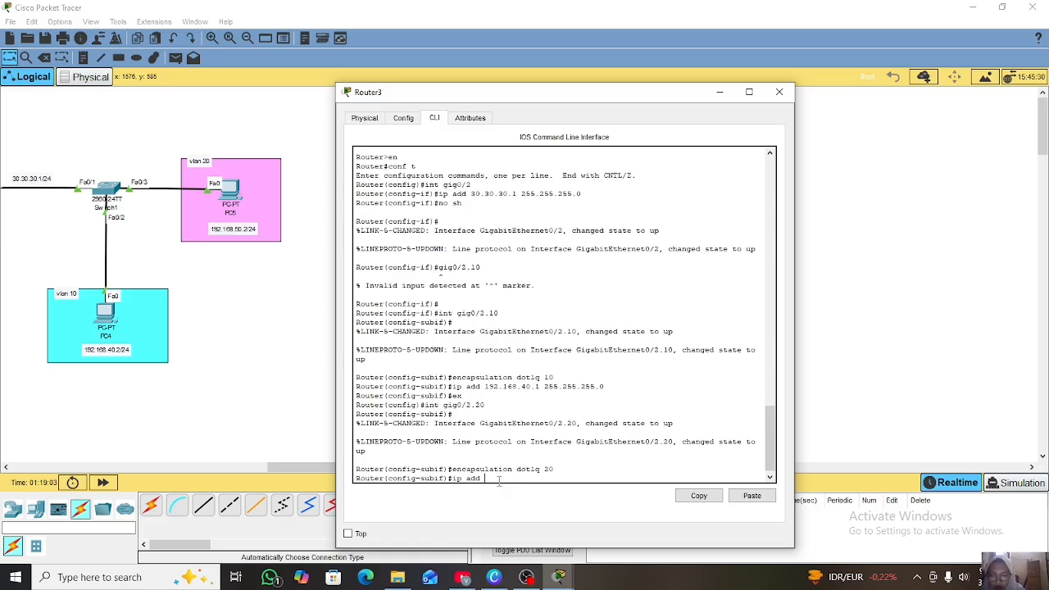
type("1")
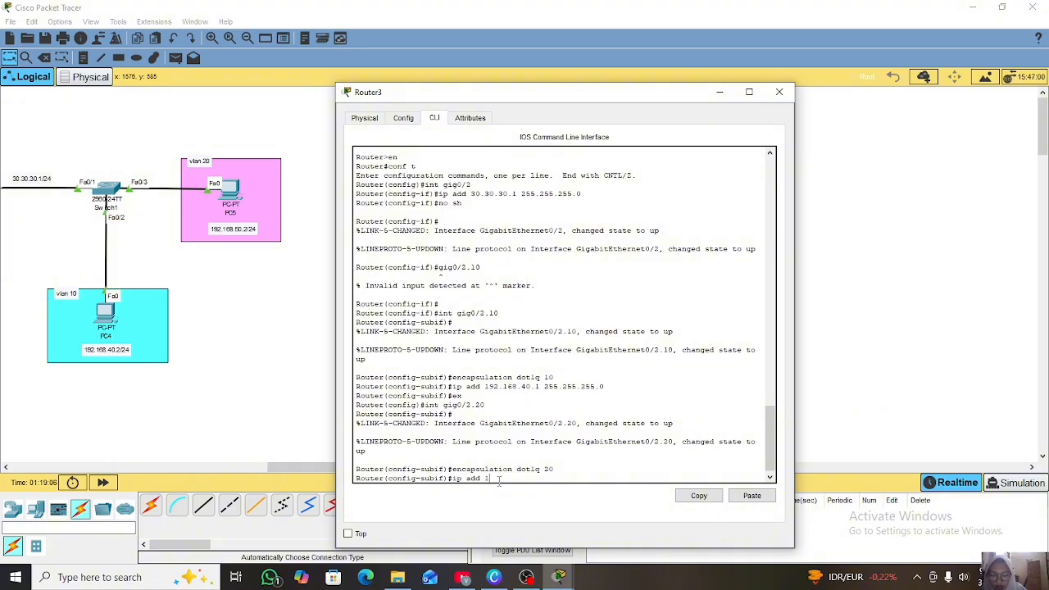
type("92.168")
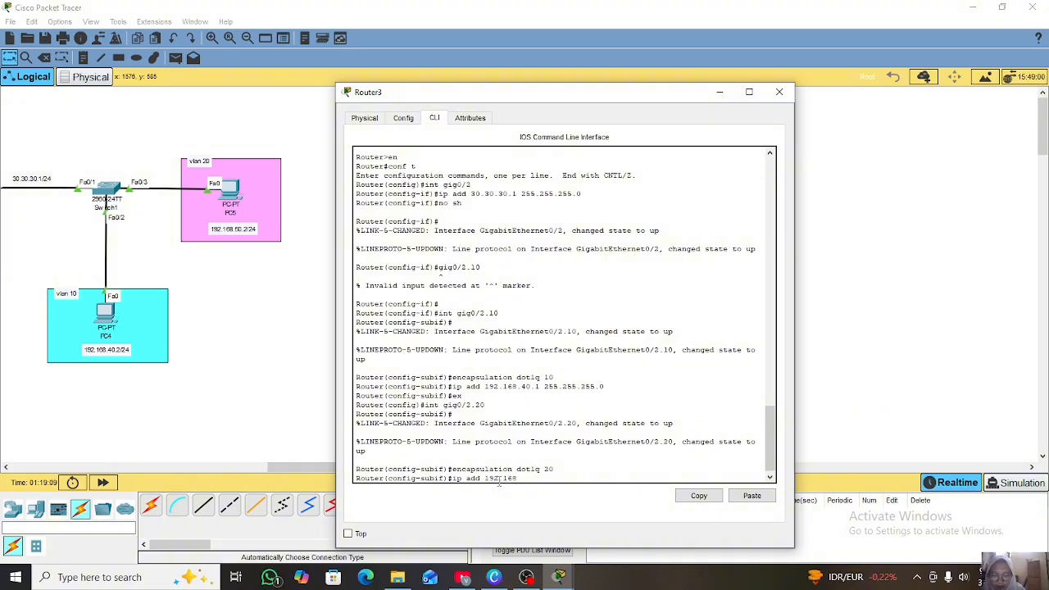
type(".50.1 255.255.255.0")
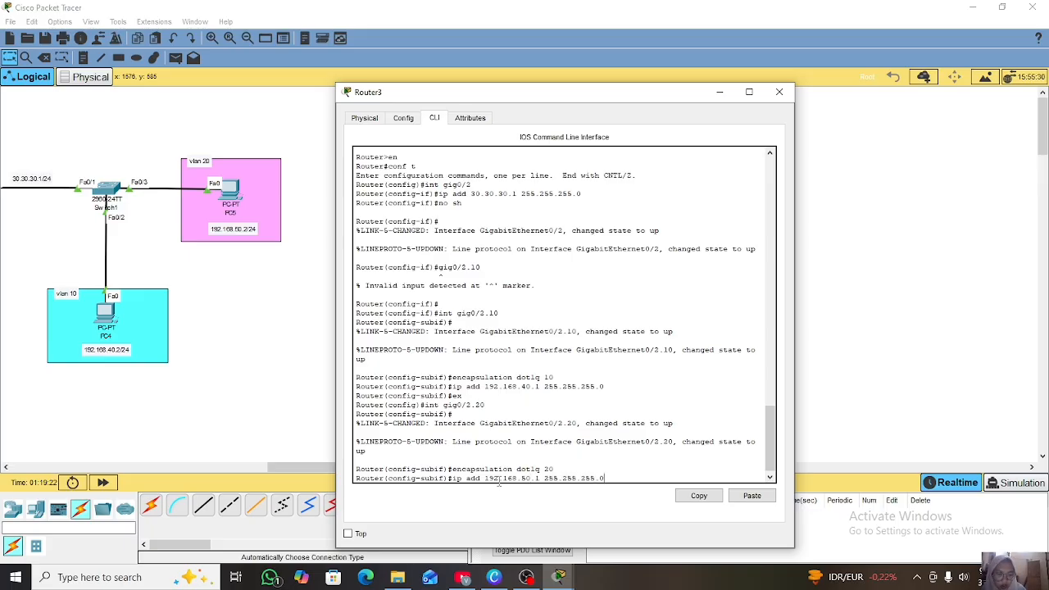
key("Return")
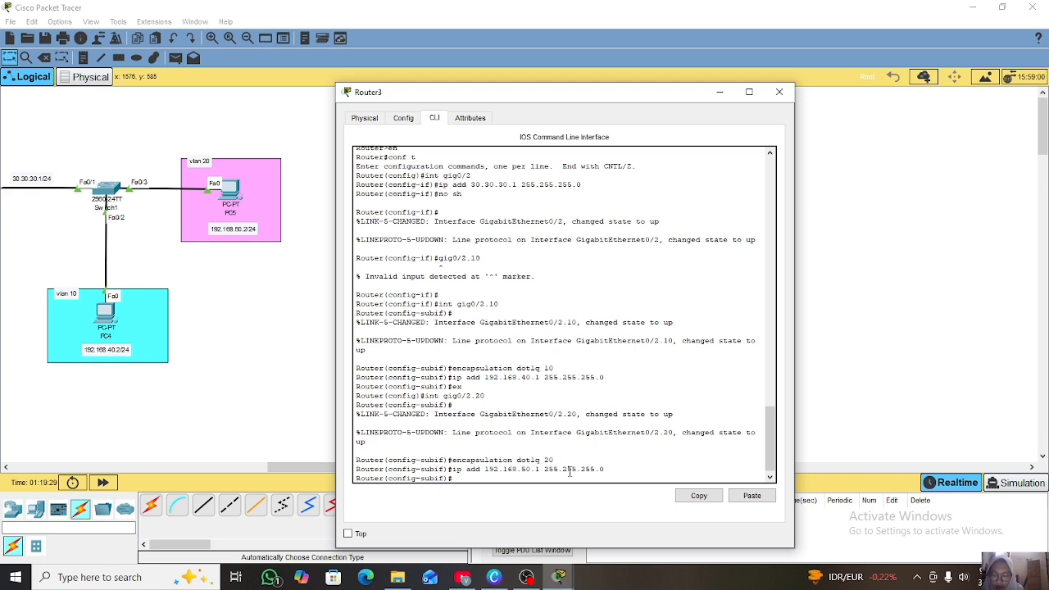
type("ex")
key("Return")
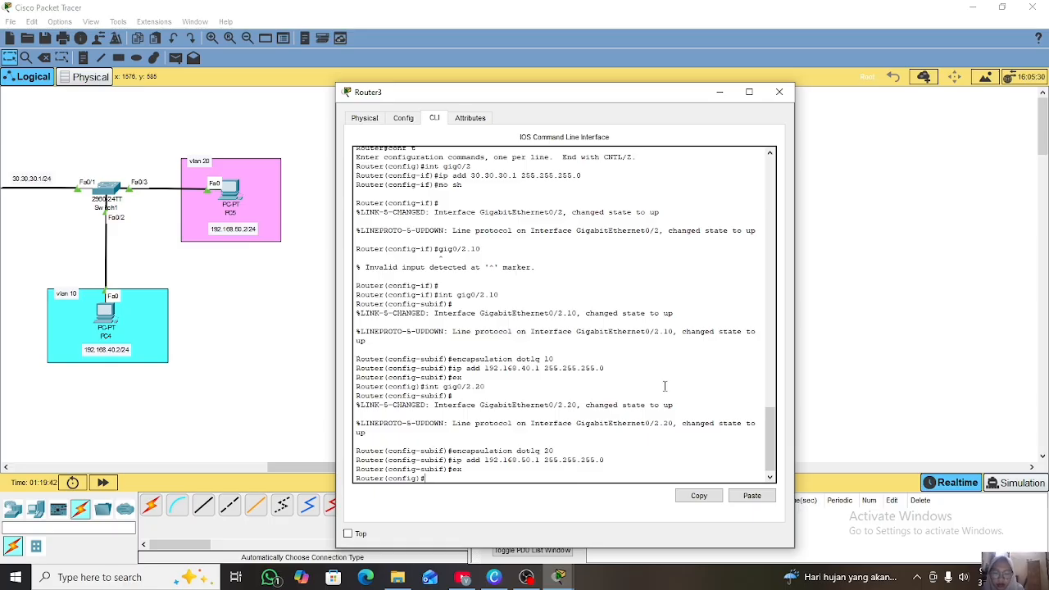
left_click(719, 92)
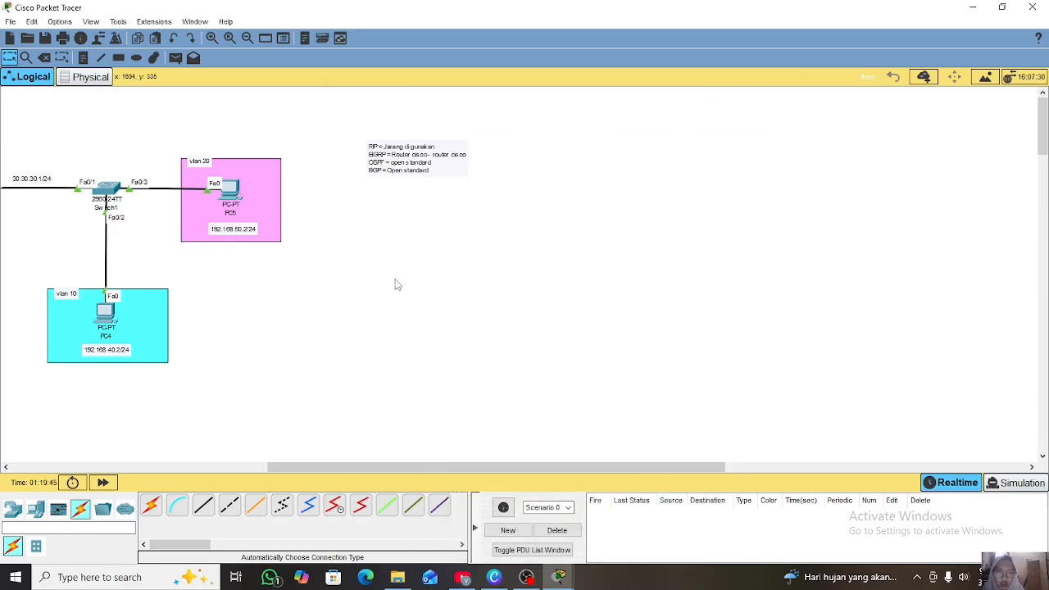
Set PC4's static IPv4 address to 192.168.40.2 with subnet mask 255.255.255.0
scroll(393, 284, "left", 3)
left_click(307, 315)
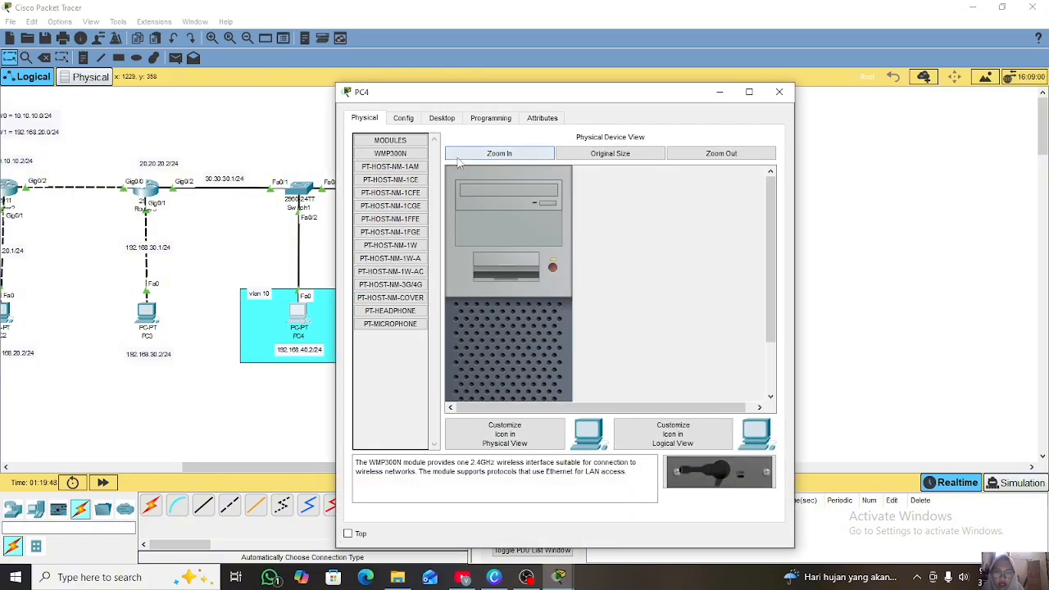
left_click(442, 118)
left_click(389, 163)
left_click(529, 207)
scroll(283, 282, "right", 1)
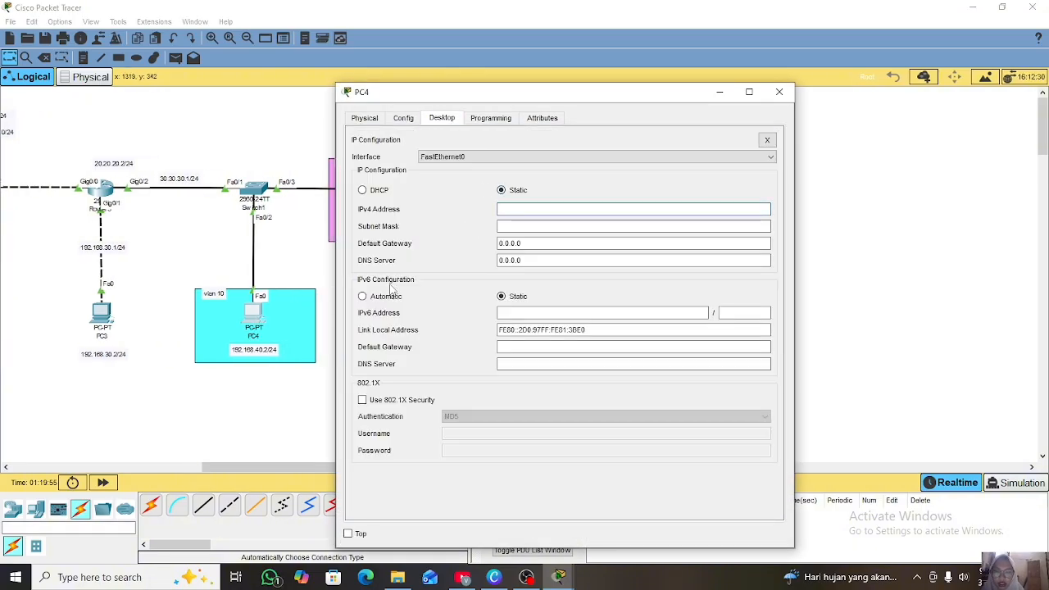
type("19")
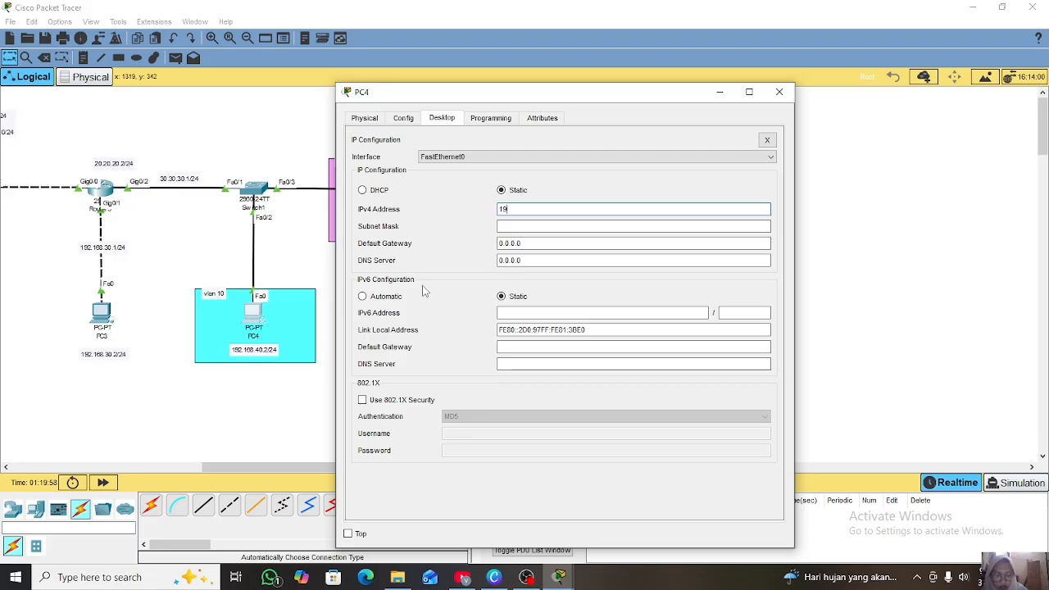
type("2.168")
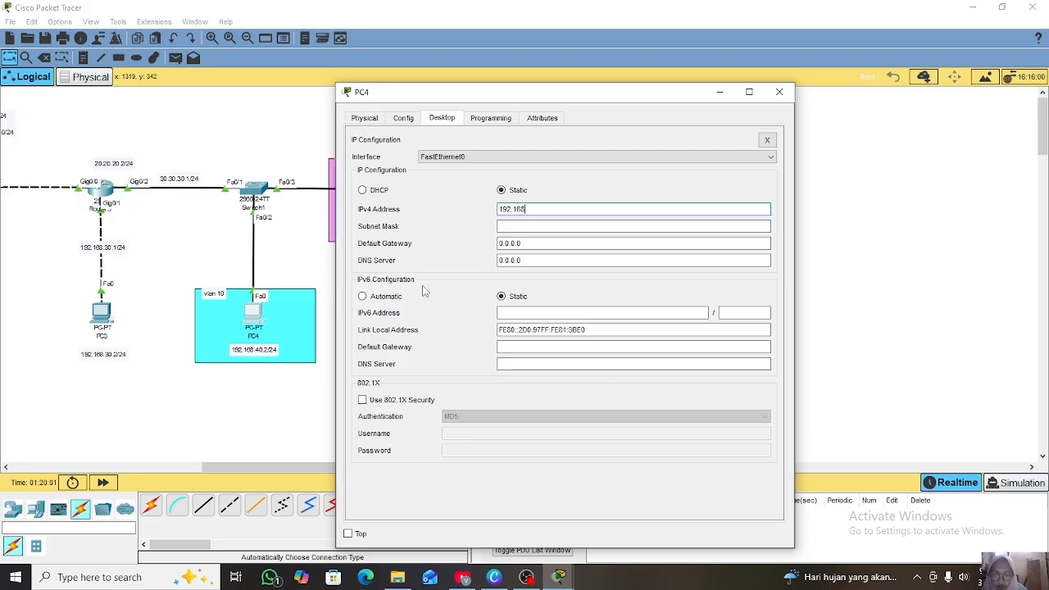
type(".2")
left_click(560, 228)
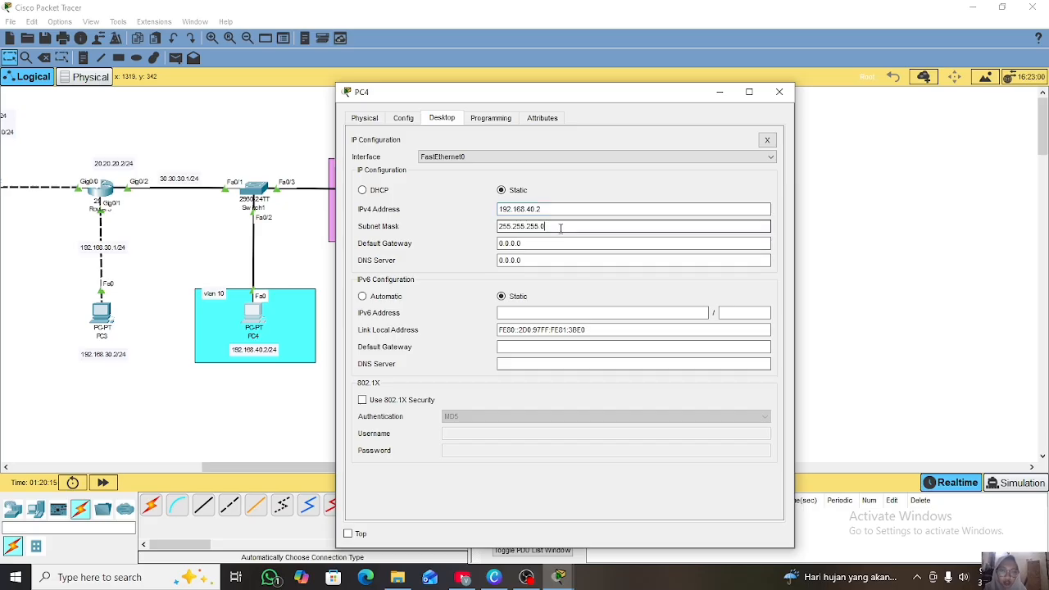
Set PC4's default gateway to 192.168.40.1 and put its window away
left_click(583, 243)
key("BackSpace")
key("BackSpace")
key("BackSpace")
key("BackSpace")
key("BackSpace")
key("BackSpace")
key("BackSpace")
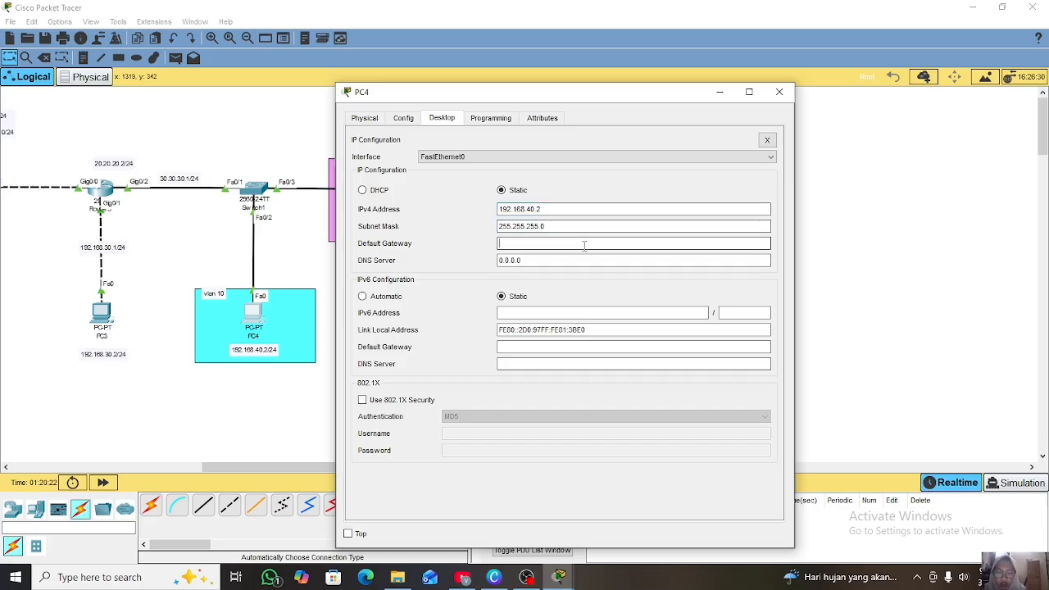
type("192.1")
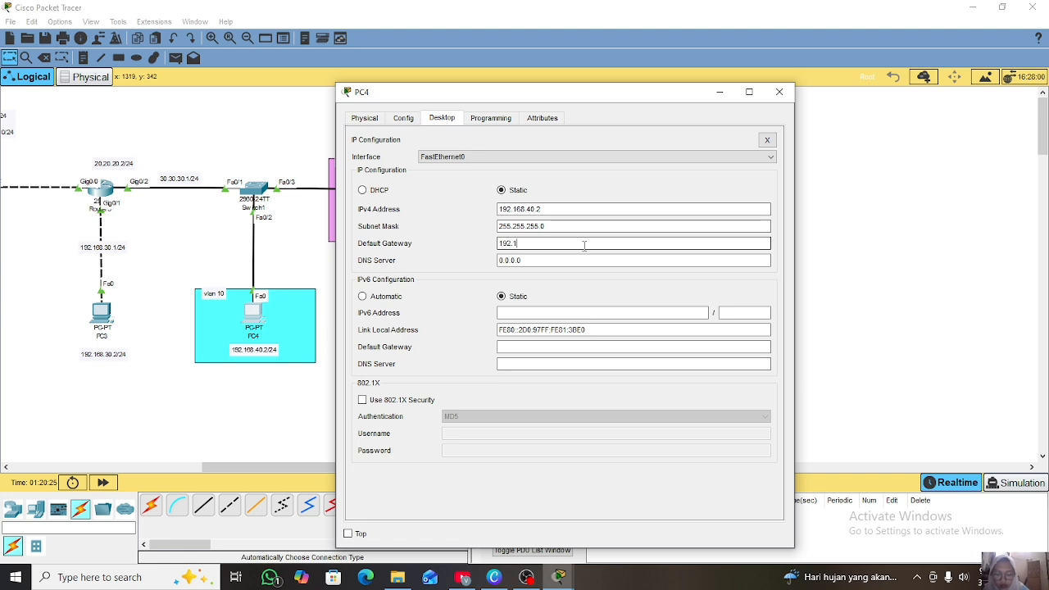
type("68.40.1")
left_click(720, 92)
Set PC5's static IPv4 address to 192.168.50.2 with subnet mask 255.255.255.0
left_click(377, 203)
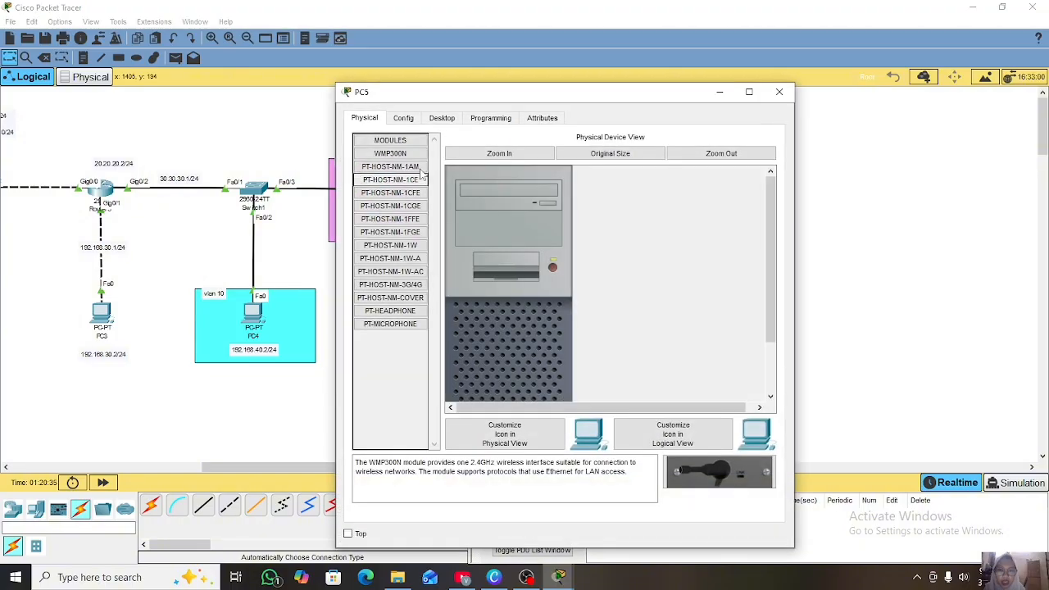
left_click(441, 117)
left_click(396, 169)
scroll(285, 242, "right", 2)
left_click(517, 209)
type("1")
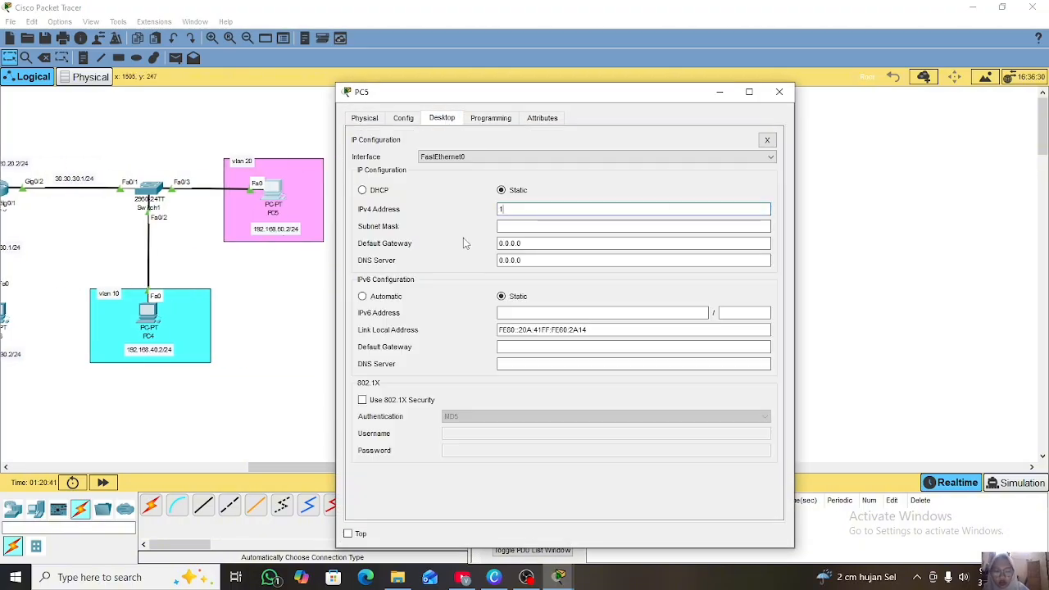
type("92.168.")
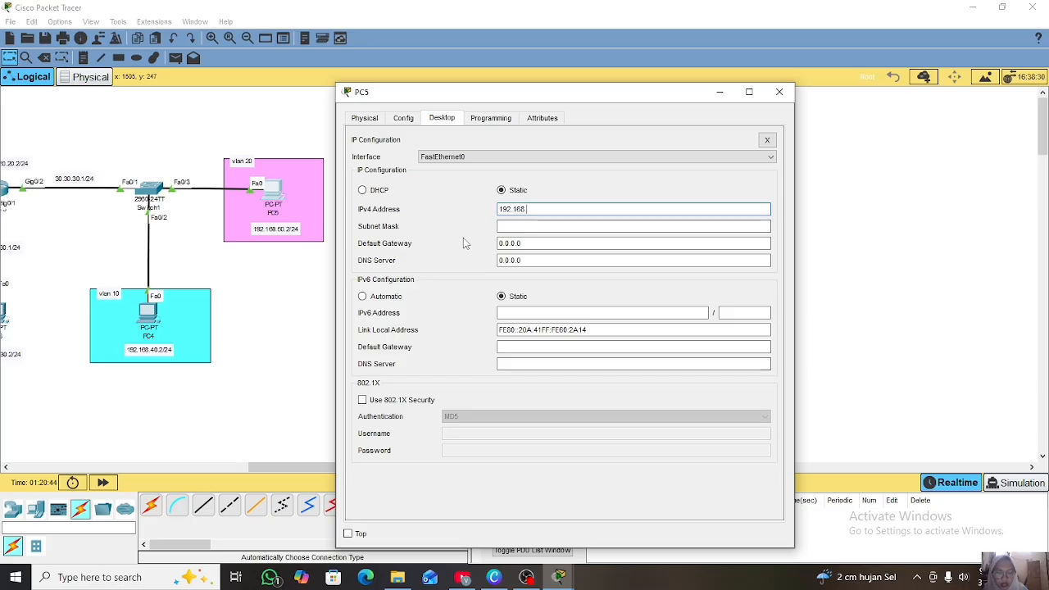
type("50.2")
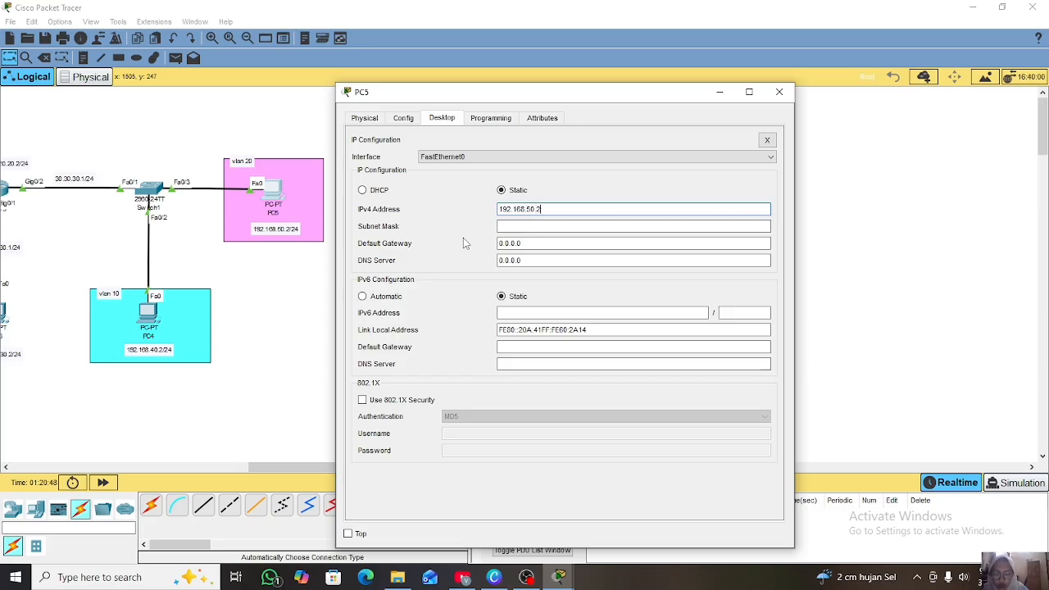
left_click(530, 226)
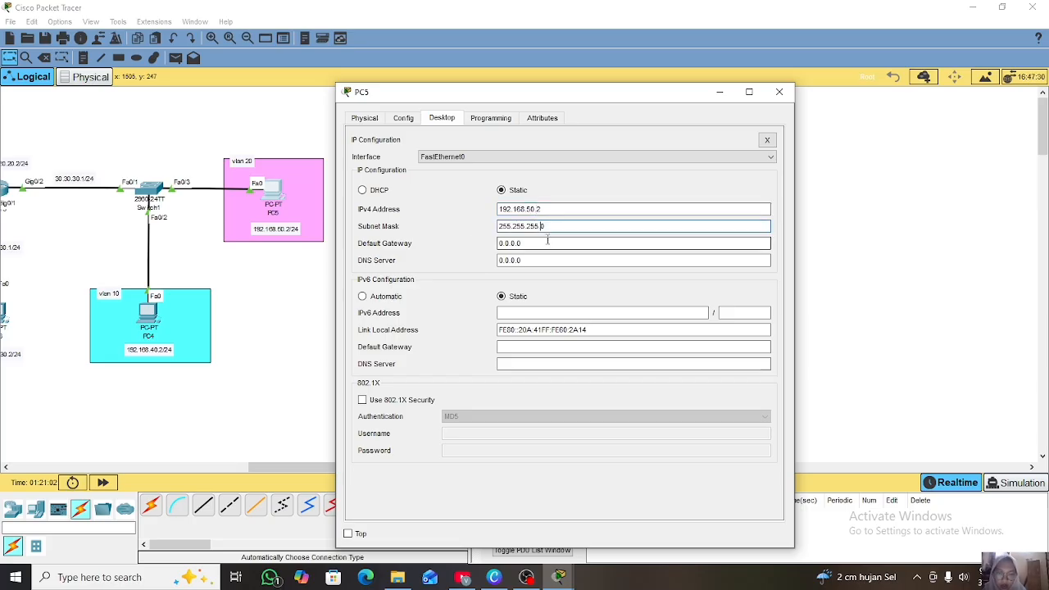
Set PC5's default gateway to 192.168.50.1 and put its window away
left_click(554, 243)
key("BackSpace")
key("BackSpace")
key("BackSpace")
key("BackSpace")
key("BackSpace")
key("BackSpace")
key("BackSpace")
type("192.16")
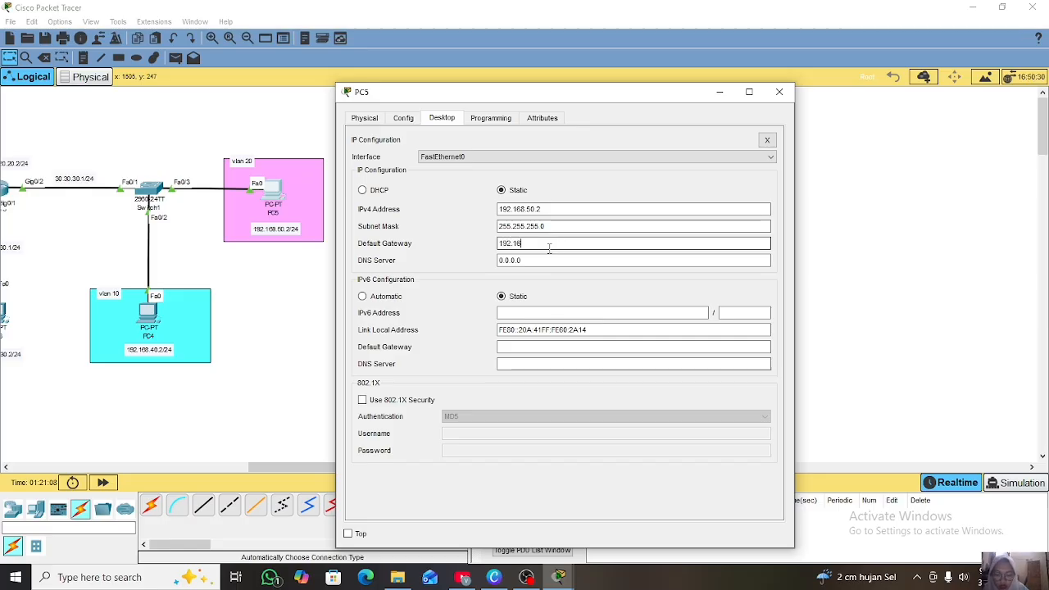
type("8.5")
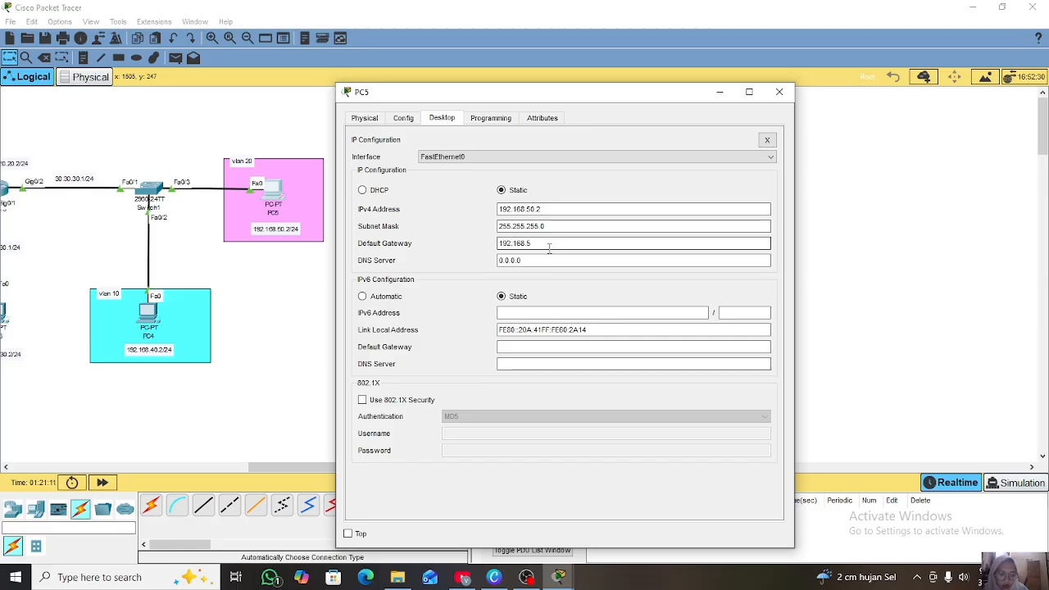
type("0.1")
left_click(717, 95)
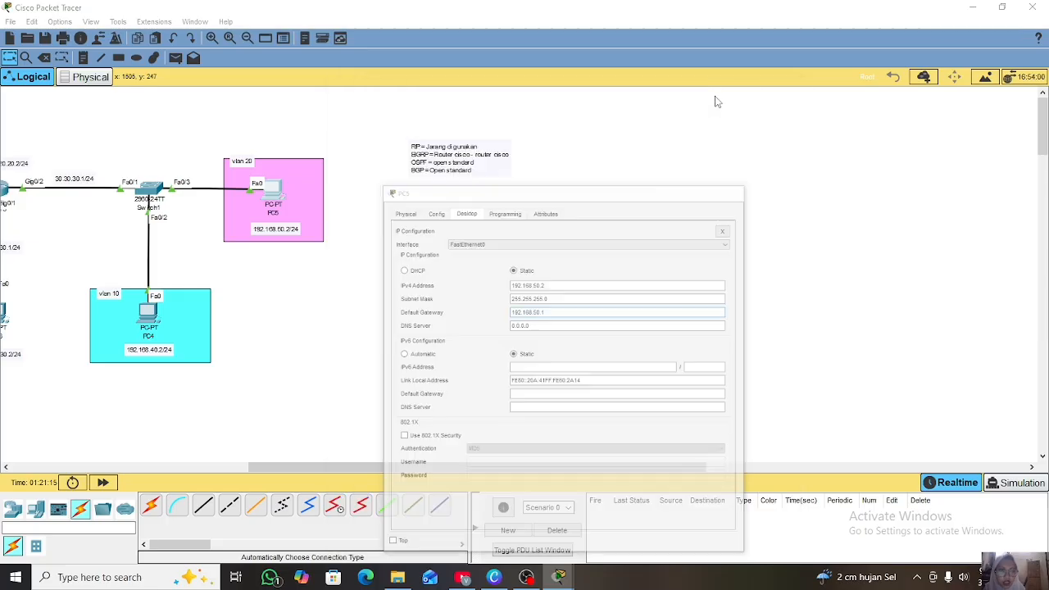
Test inter-VLAN connectivity by sending a simple PDU from PC4 to PC5 twice
scroll(419, 289, "left", 6)
scroll(418, 289, "left", 2)
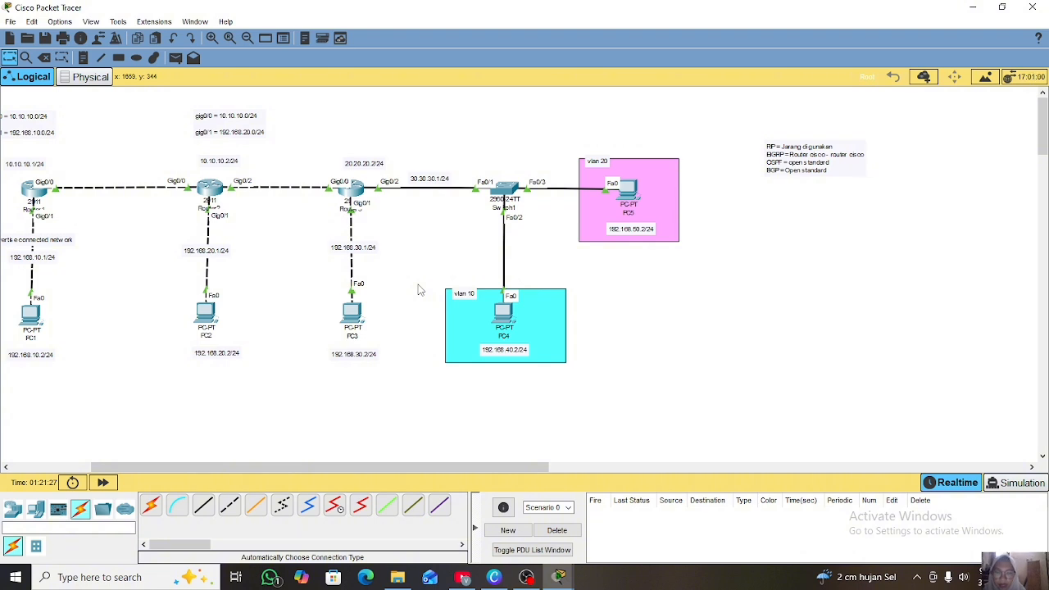
left_click(176, 57)
left_click(502, 311)
left_click(627, 187)
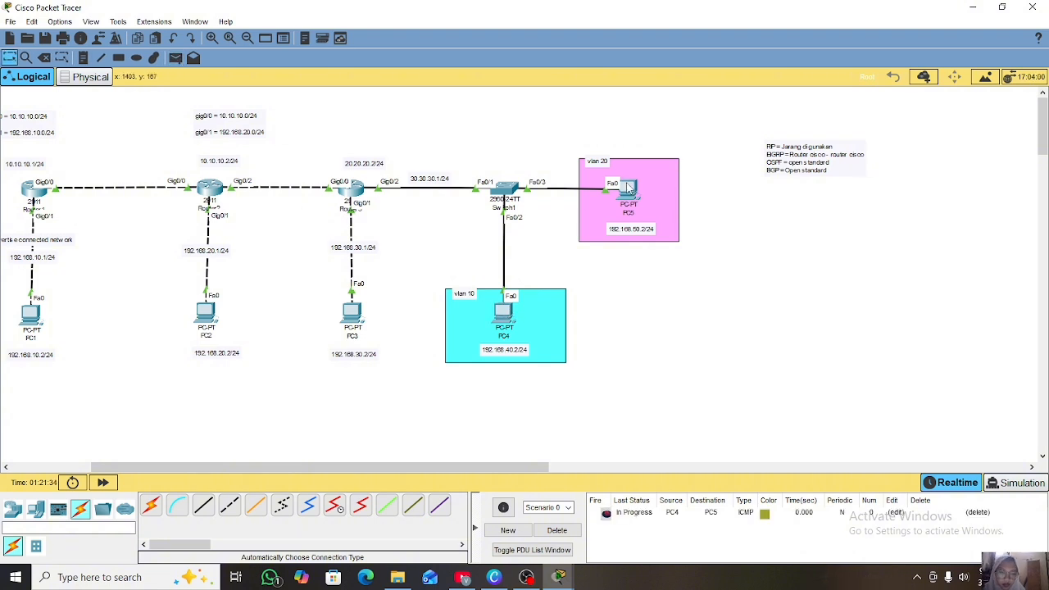
left_click(175, 57)
left_click(502, 312)
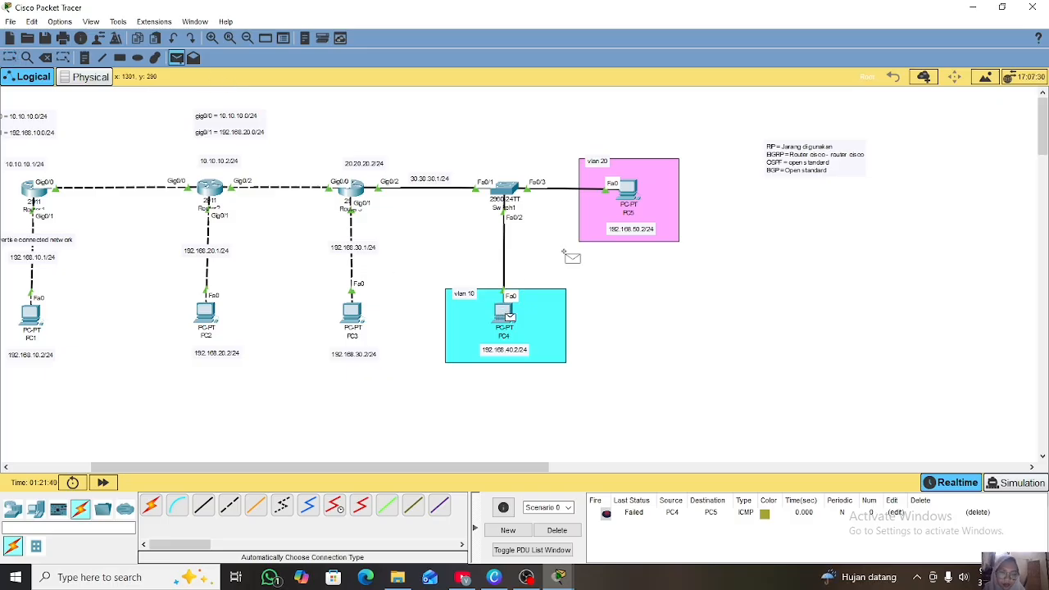
left_click(627, 188)
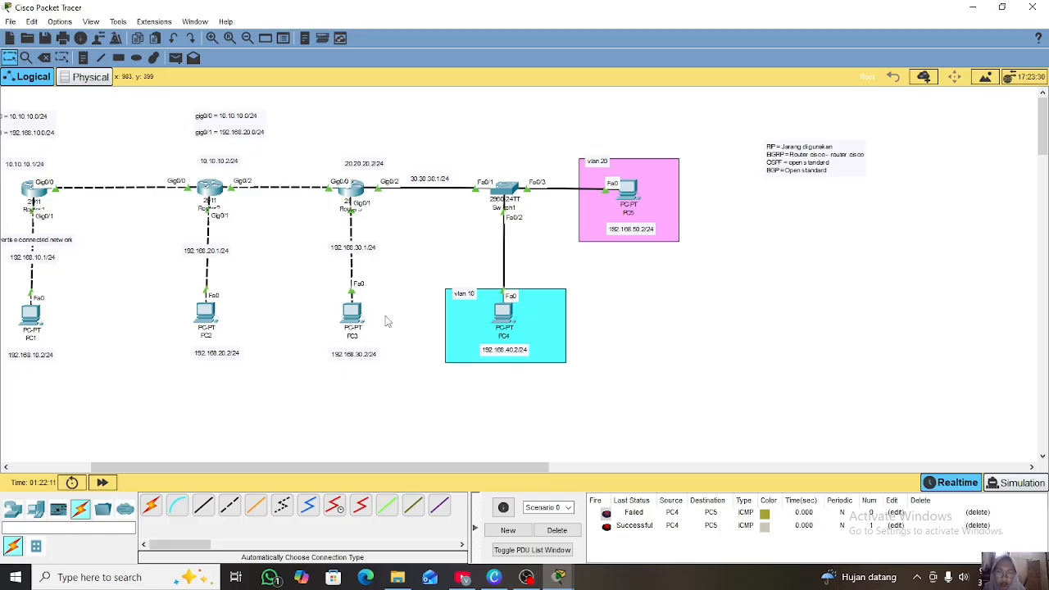
Test connectivity from PC3 to both VLANs by sending one simple PDU to PC4 and one to PC5
left_click(176, 57)
left_click(352, 312)
left_click(503, 314)
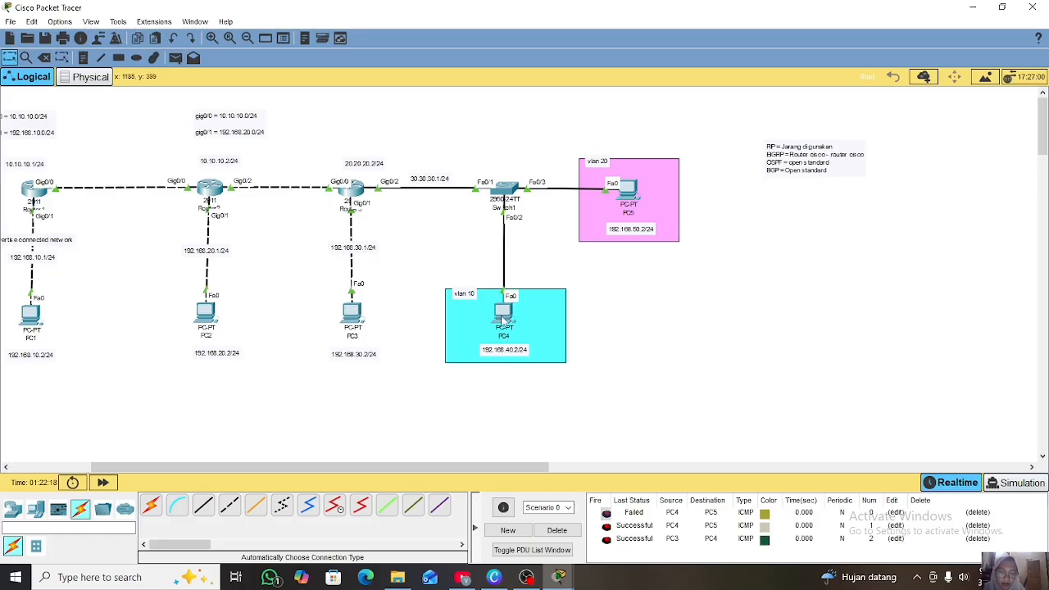
left_click(176, 57)
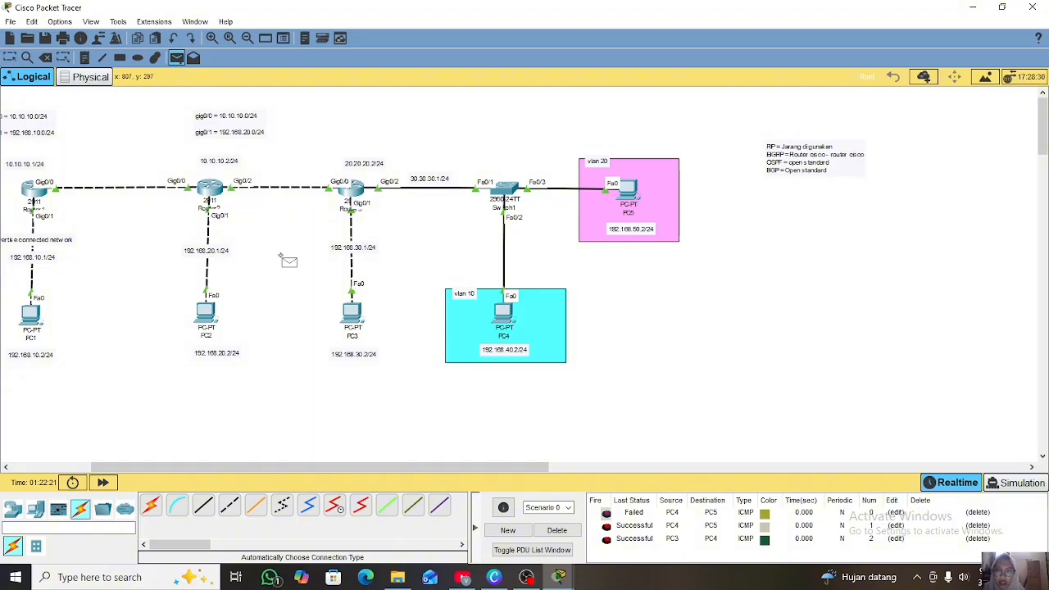
left_click(352, 313)
left_click(628, 189)
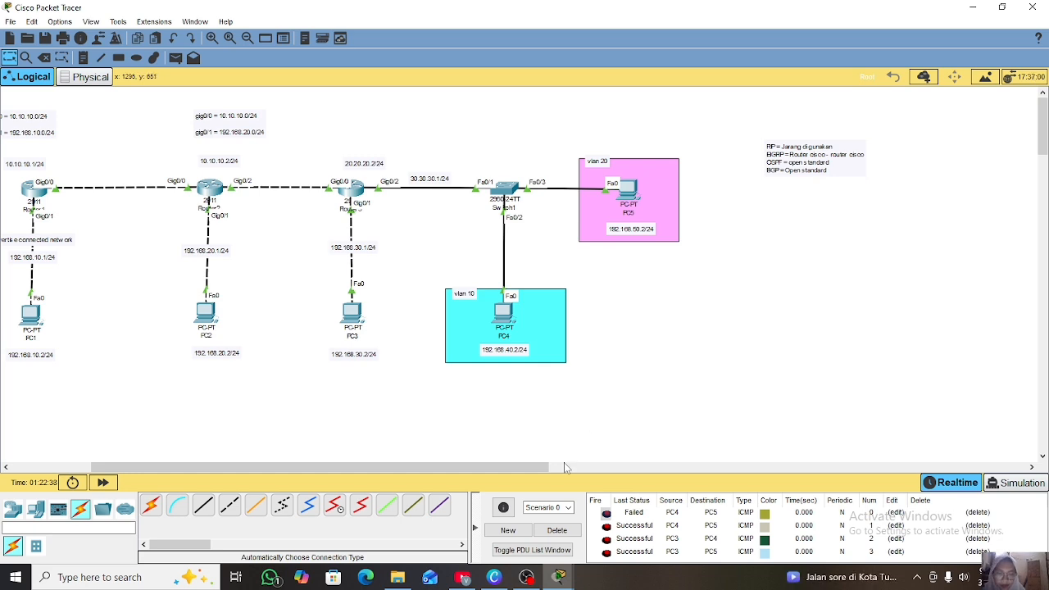
Delete the current PDU scenario and advertise network 192.168.40.0 in EIGRP 10 on Router3
left_click(565, 532)
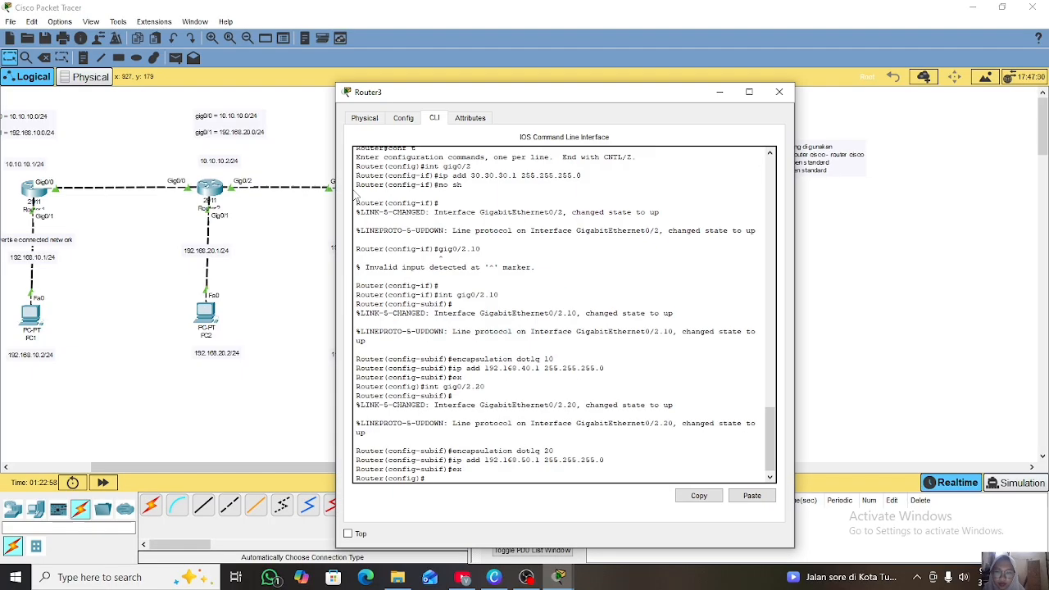
key("Return")
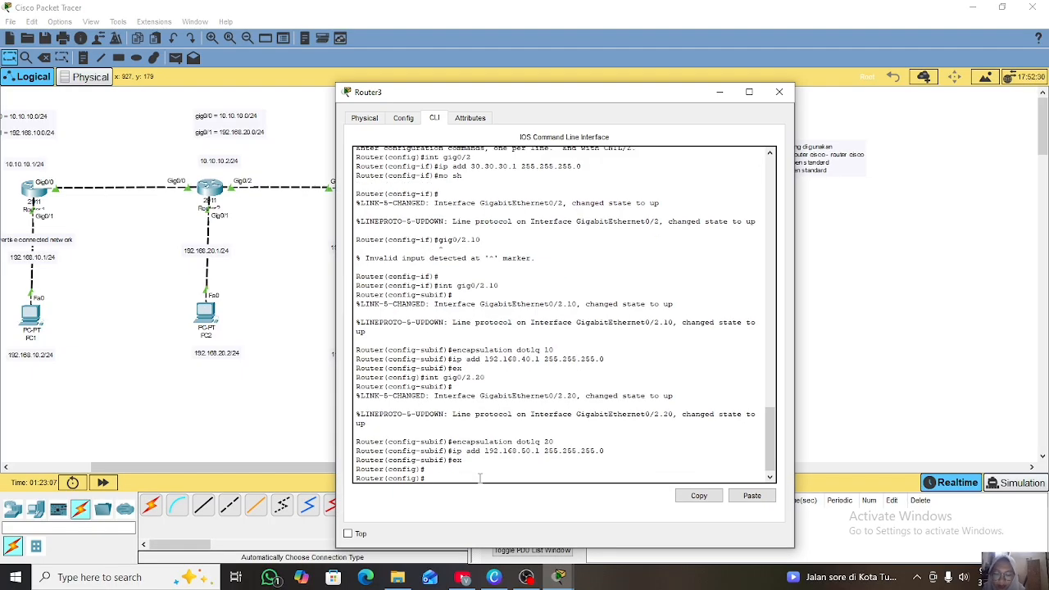
type("route eig")
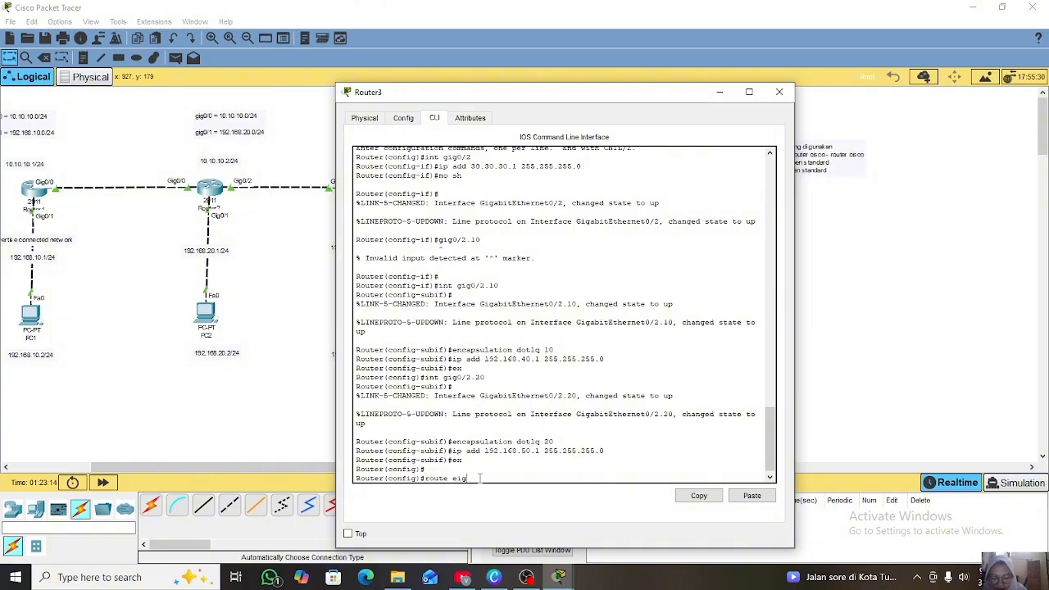
type("rp 10")
key("Return")
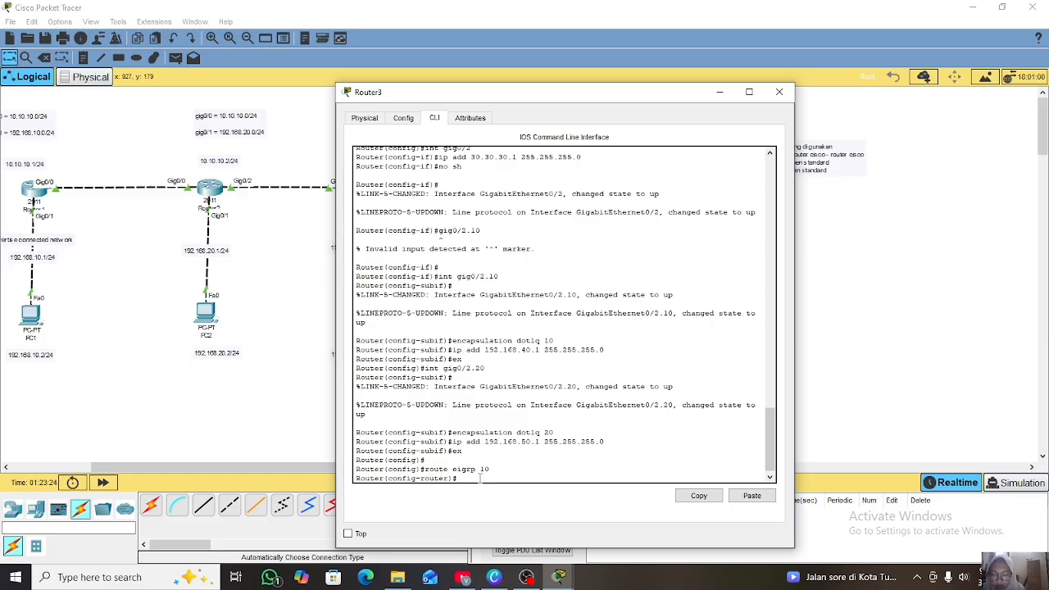
type("network")
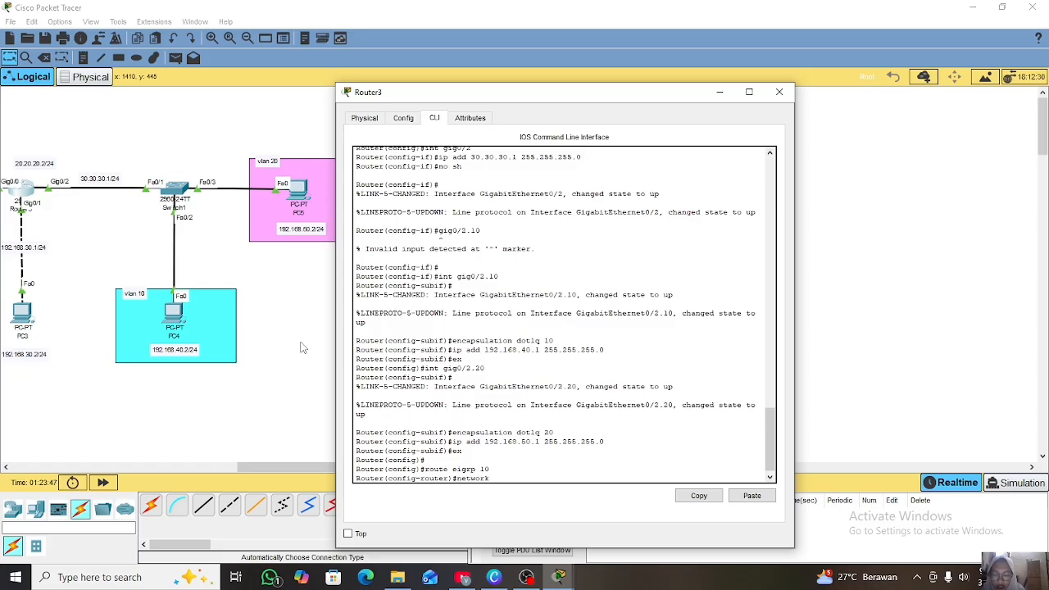
type("2.168.40.0")
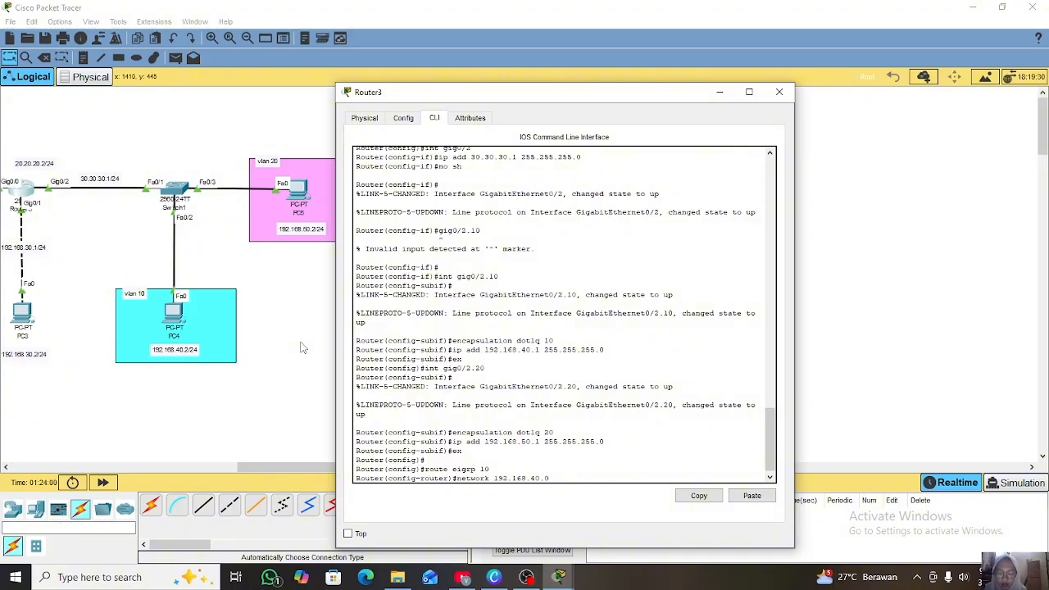
key("Return")
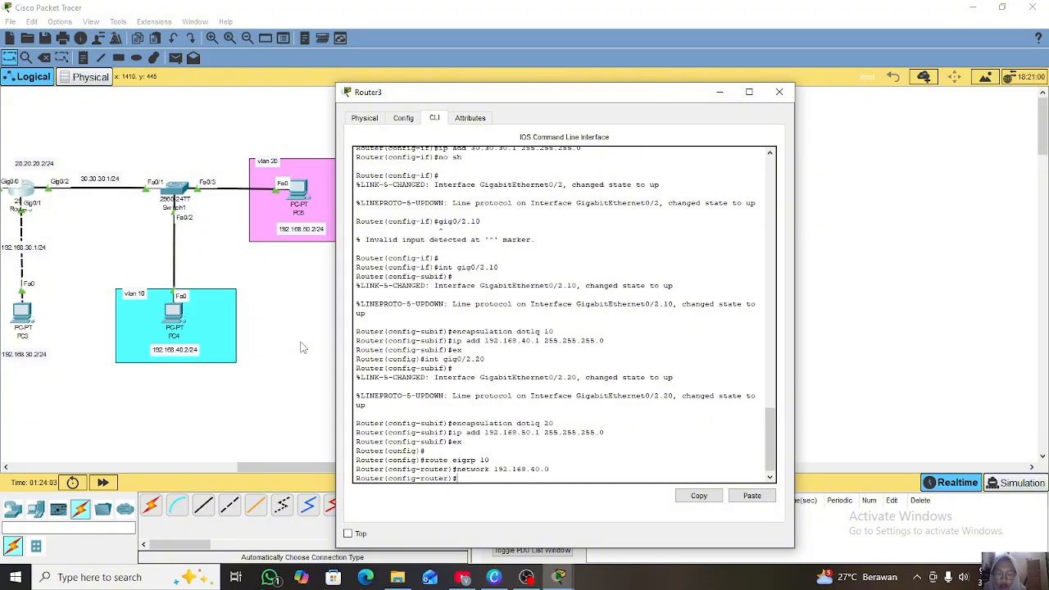
Advertise networks 192.168.50.0 and 30.30.30.0 in Router3's EIGRP 10 process
key("Up")
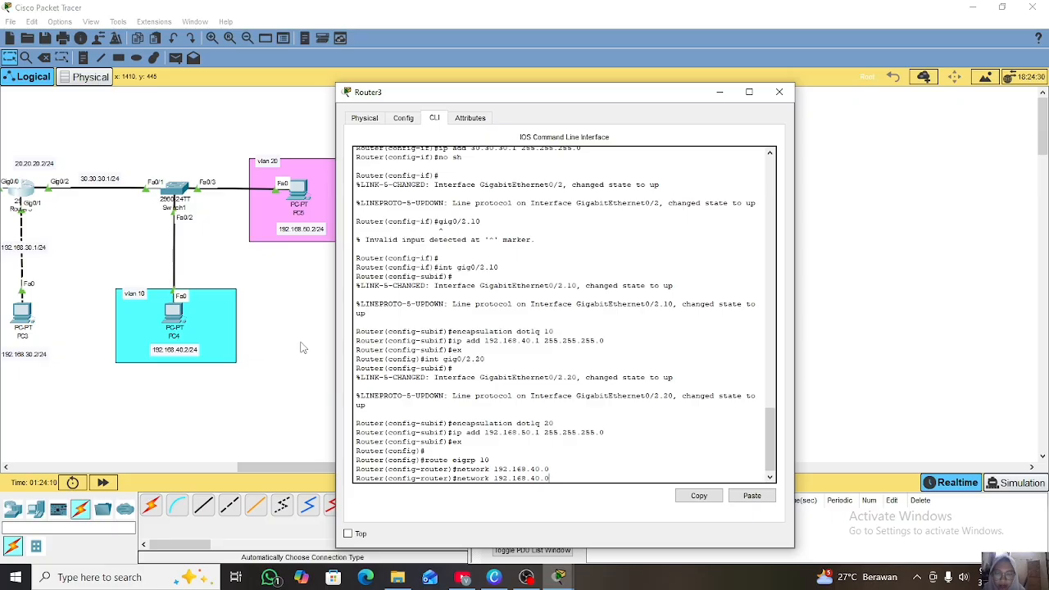
key("BackSpace")
key("BackSpace")
key("BackSpace")
type("50.0")
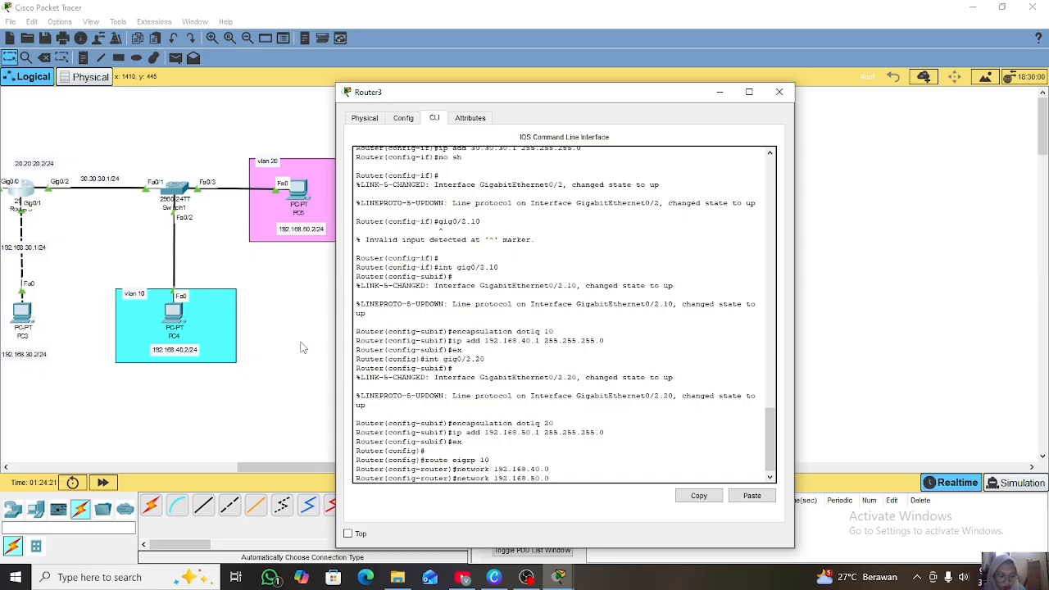
key("Return")
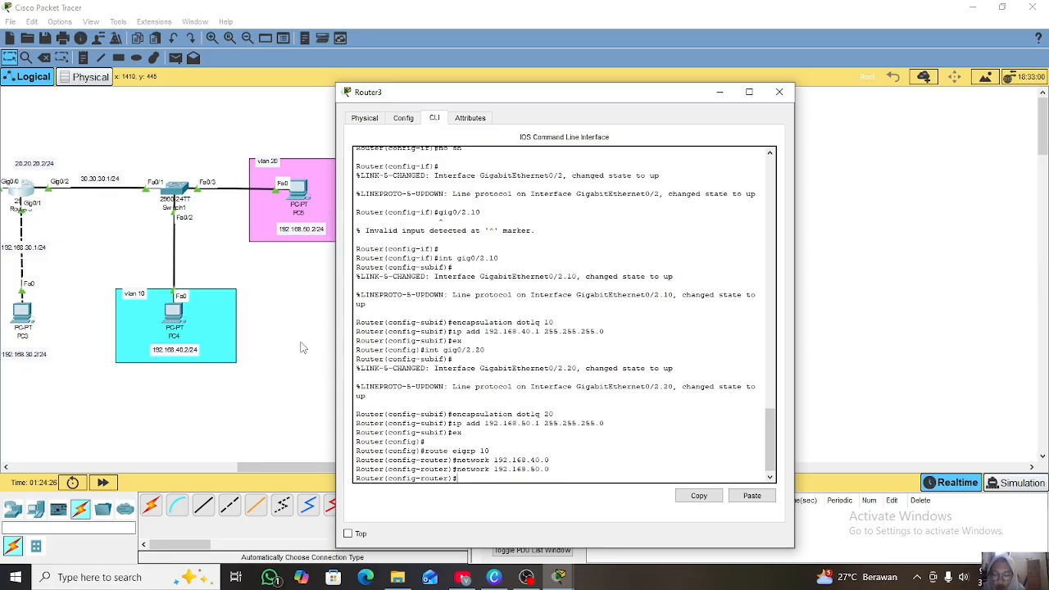
type("network")
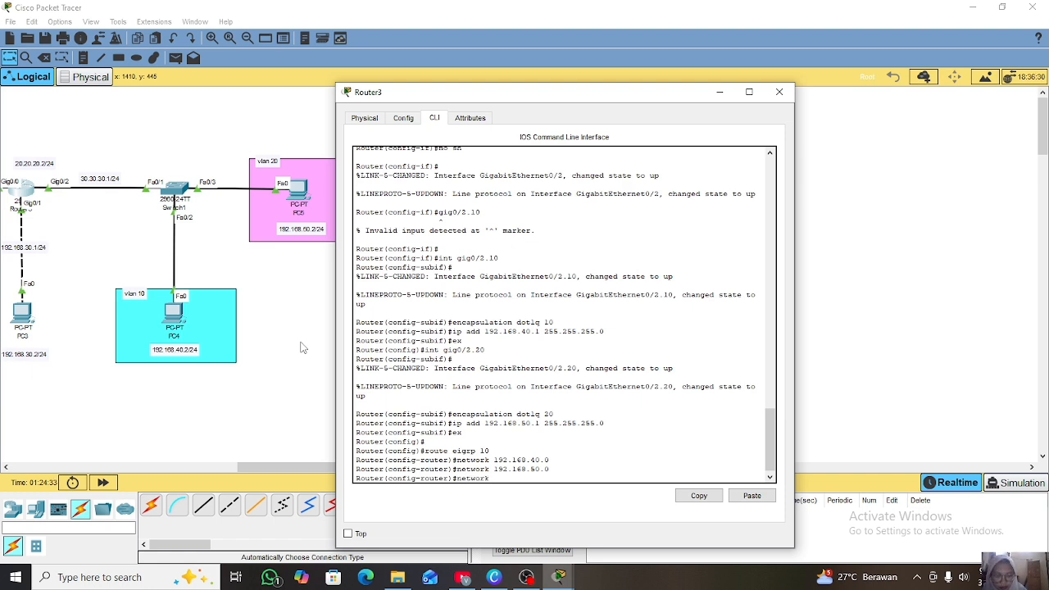
type(" 30.30.30.0")
key("Return")
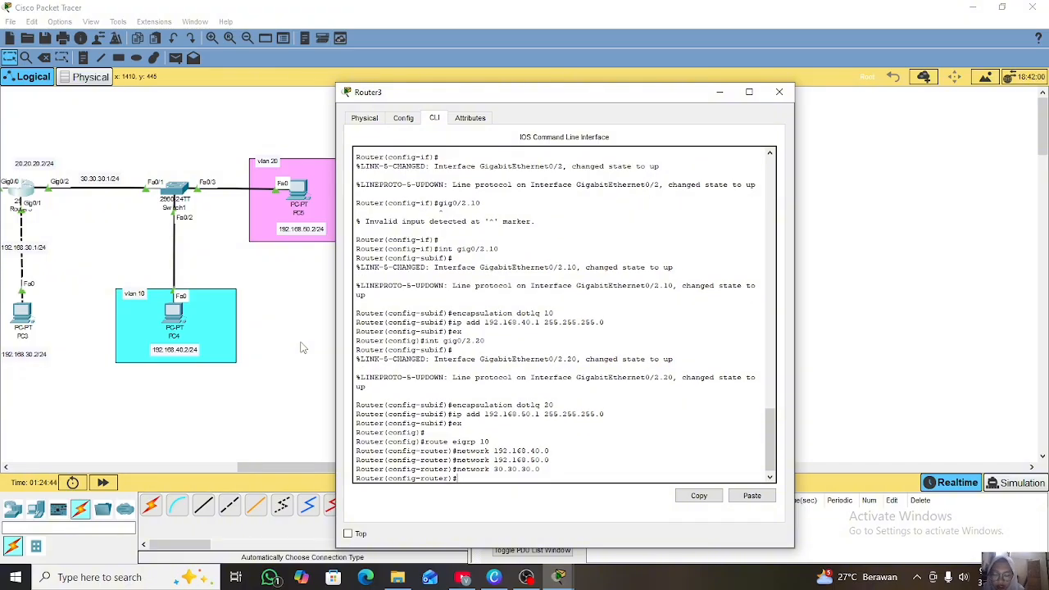
Display Router3's full routing table with do sh ip route, check the VLAN subnet entries, and put its window away
type("do sh ip route")
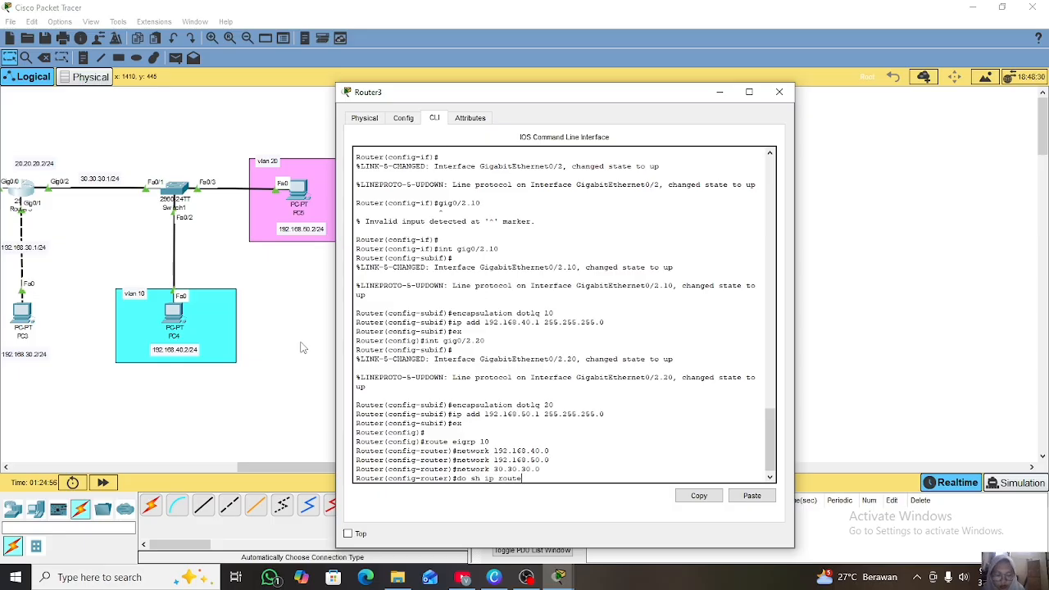
key("Return")
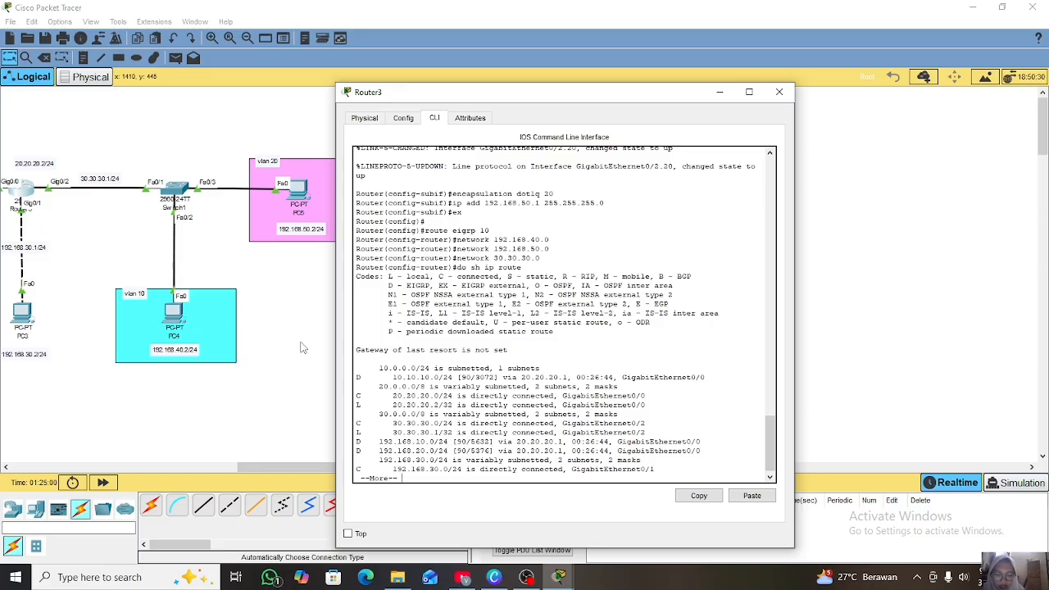
key("space")
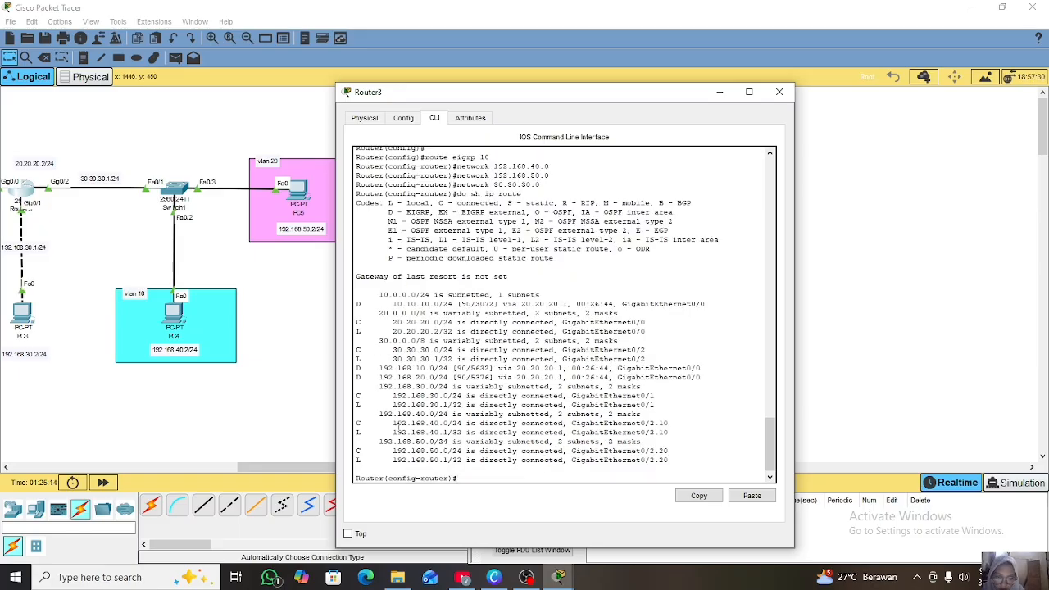
left_click_drag(390, 423, 459, 453)
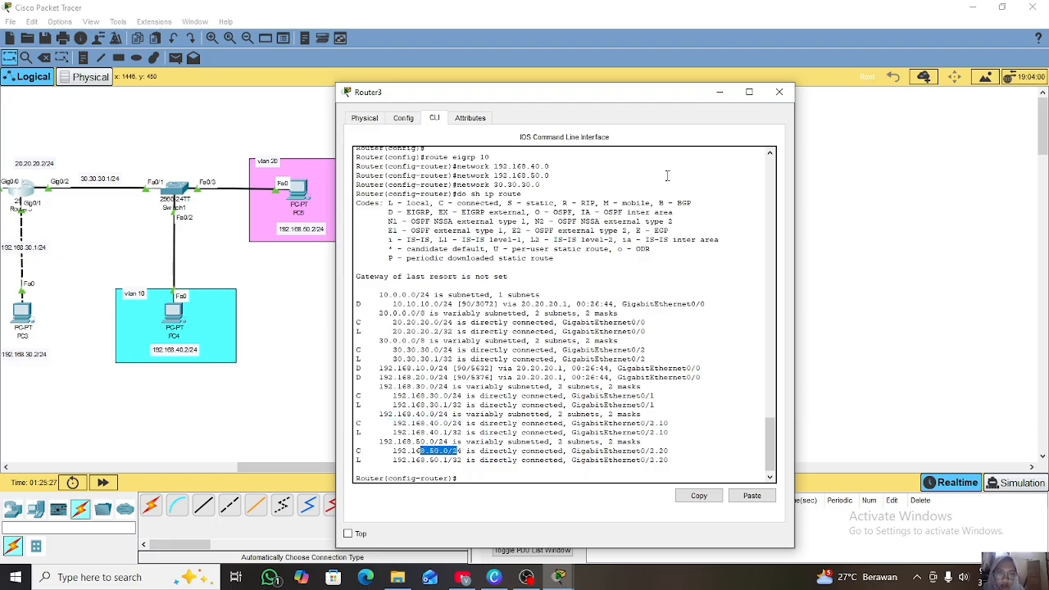
left_click(720, 92)
Enter configuration mode on Router1 and display its routing table to check the routes to 192.168.40.0 and 192.168.50.0
scroll(473, 259, "left", 3)
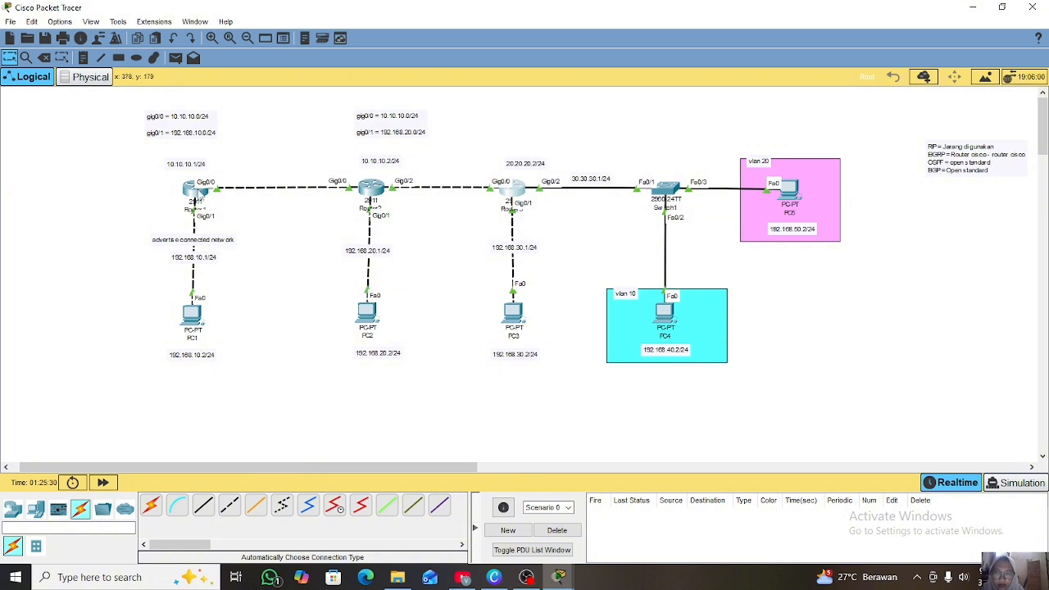
left_click(198, 190)
key("Return")
type("en")
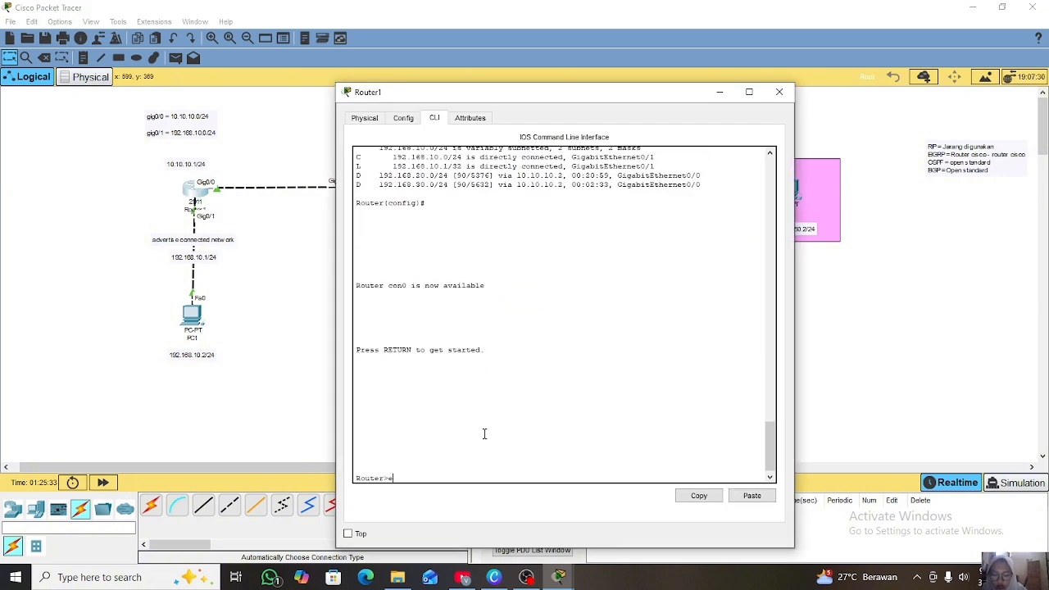
key("Return")
type("conf t")
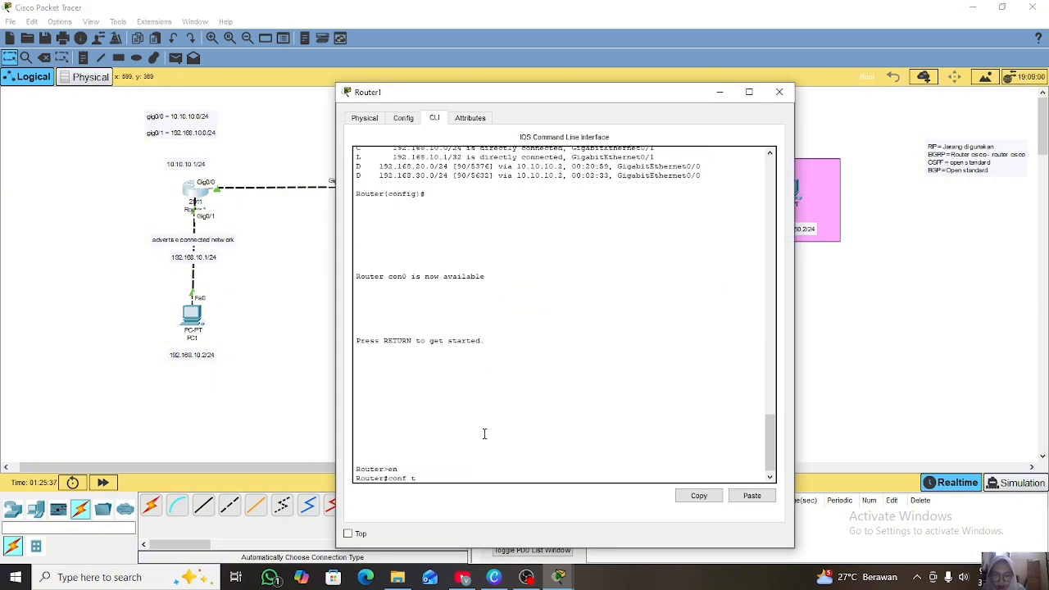
key("Return")
type("do sh ip route")
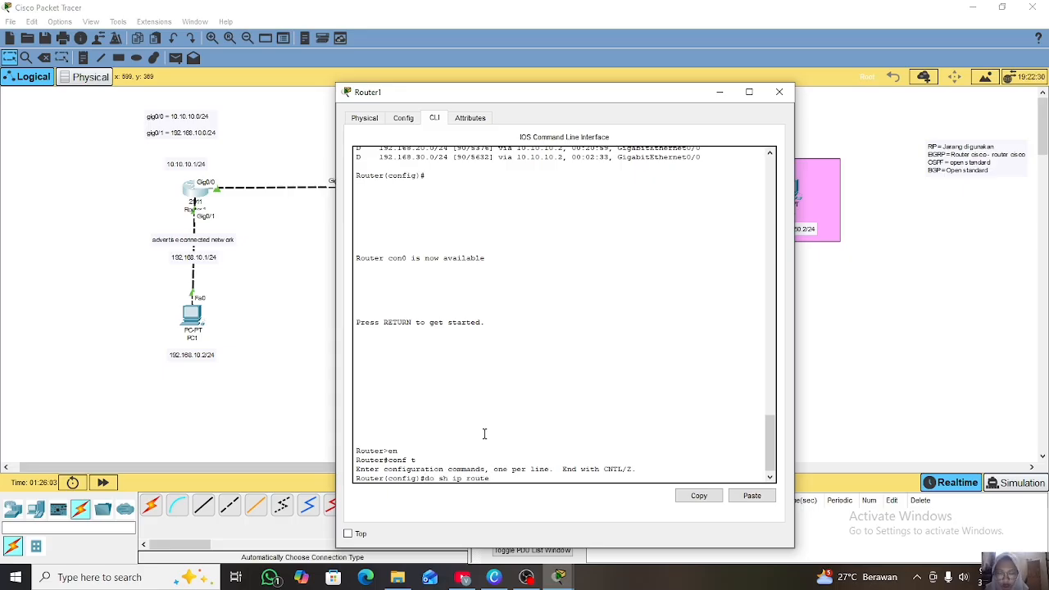
key("Return")
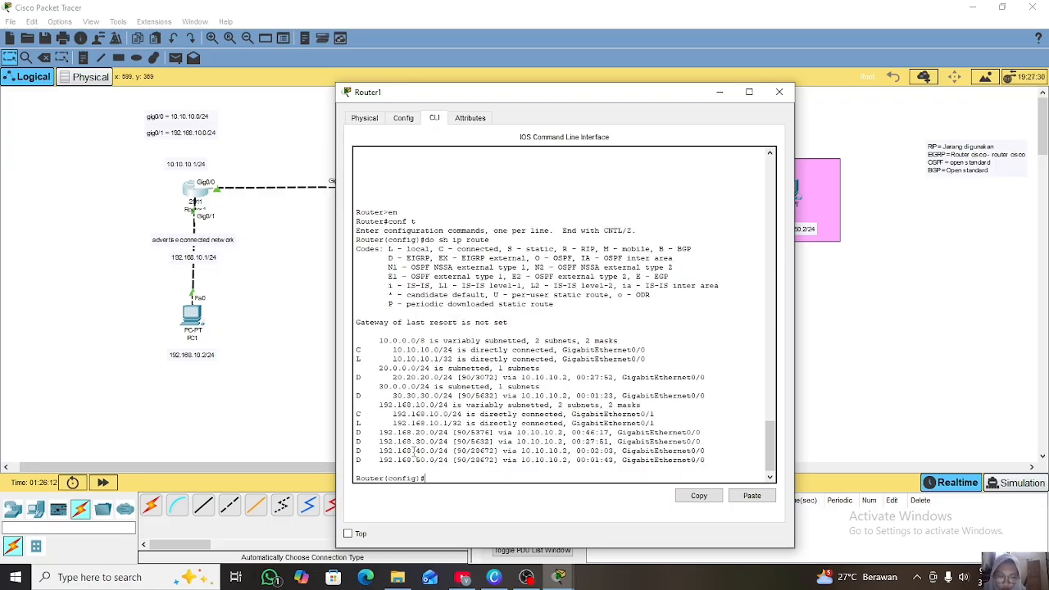
left_click_drag(413, 450, 446, 469)
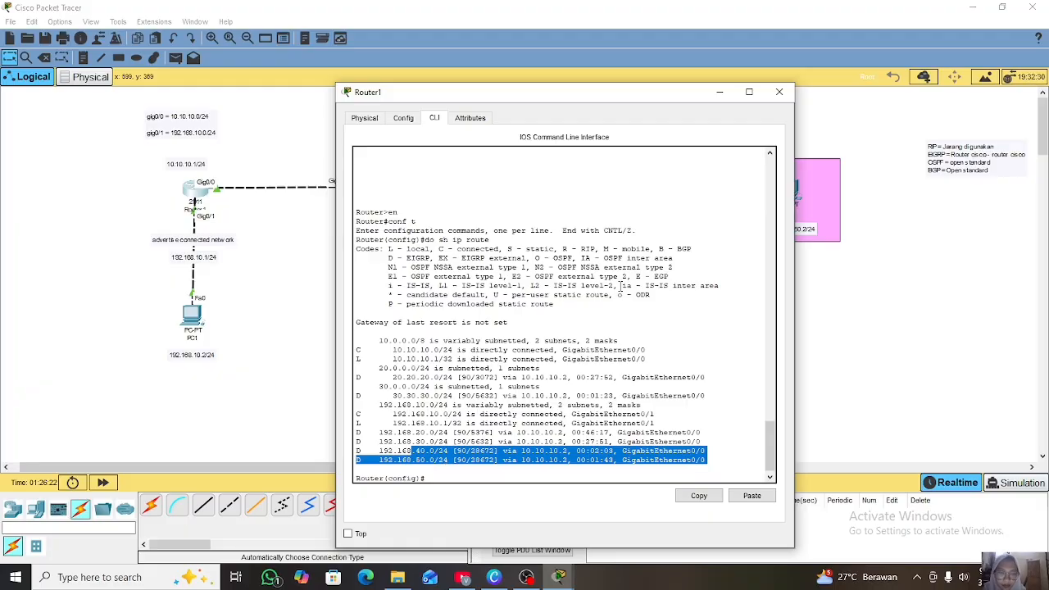
left_click(720, 92)
Enter configuration mode on Router2 and display its full routing table to check the routes to both VLAN subnets
left_click(378, 191)
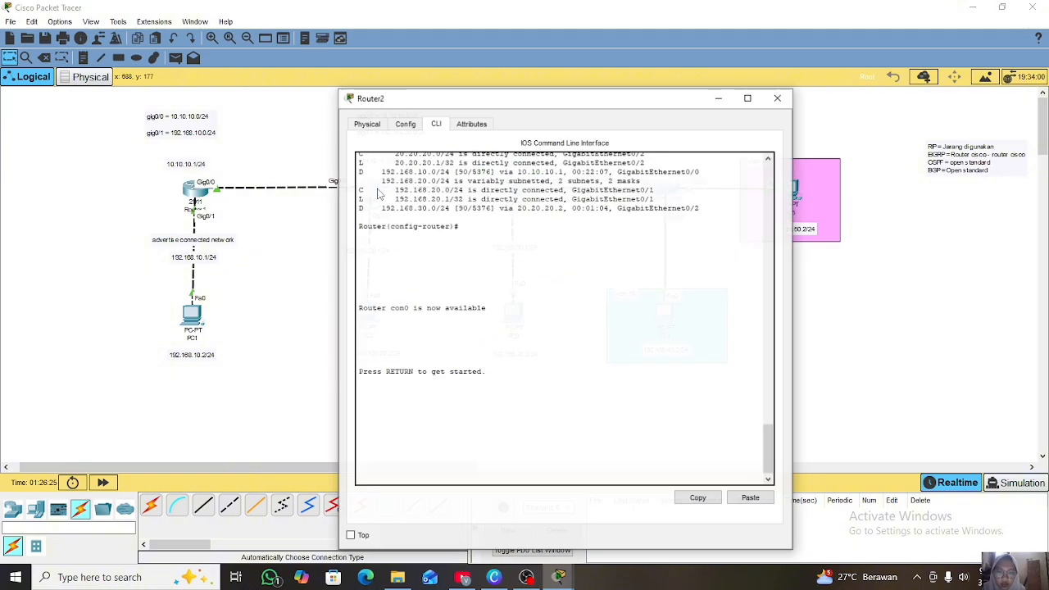
key("Return")
type("en")
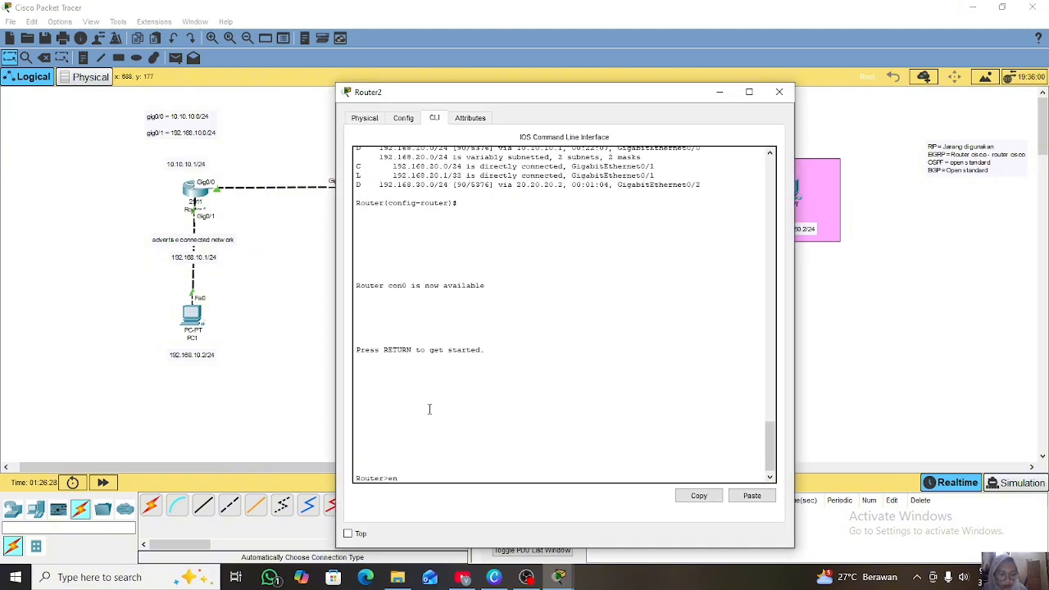
key("Return")
type("conf t")
key("Return")
type("do sh")
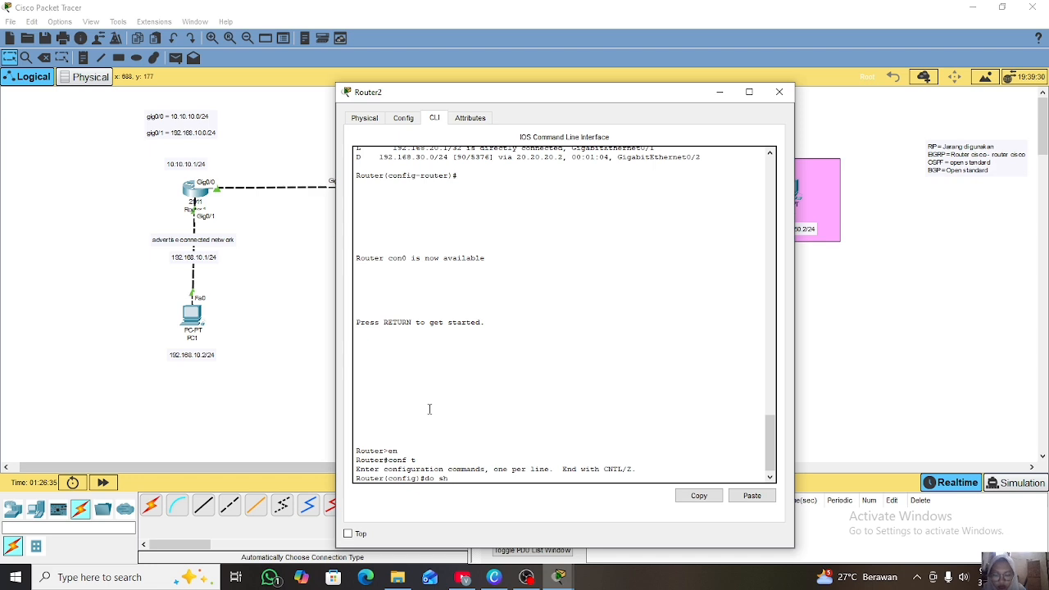
type(" ip route")
key("Return")
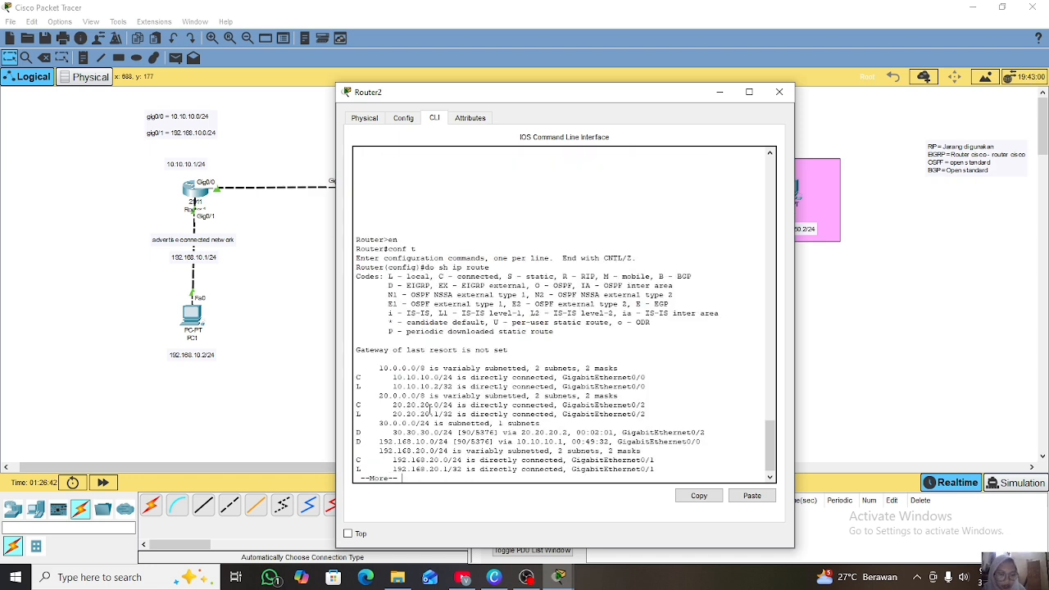
key("space")
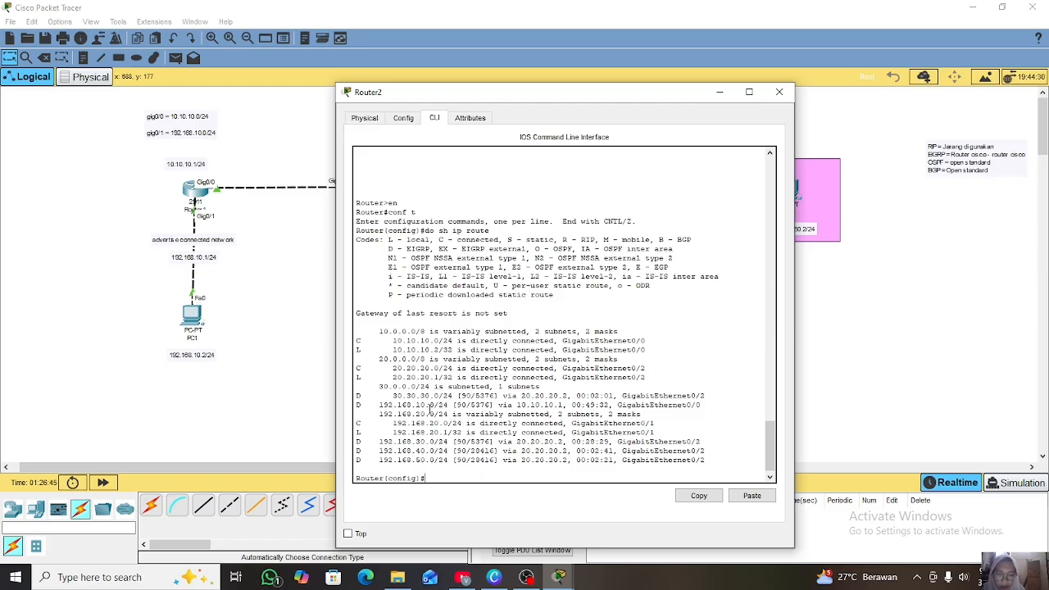
left_click_drag(377, 451, 449, 460)
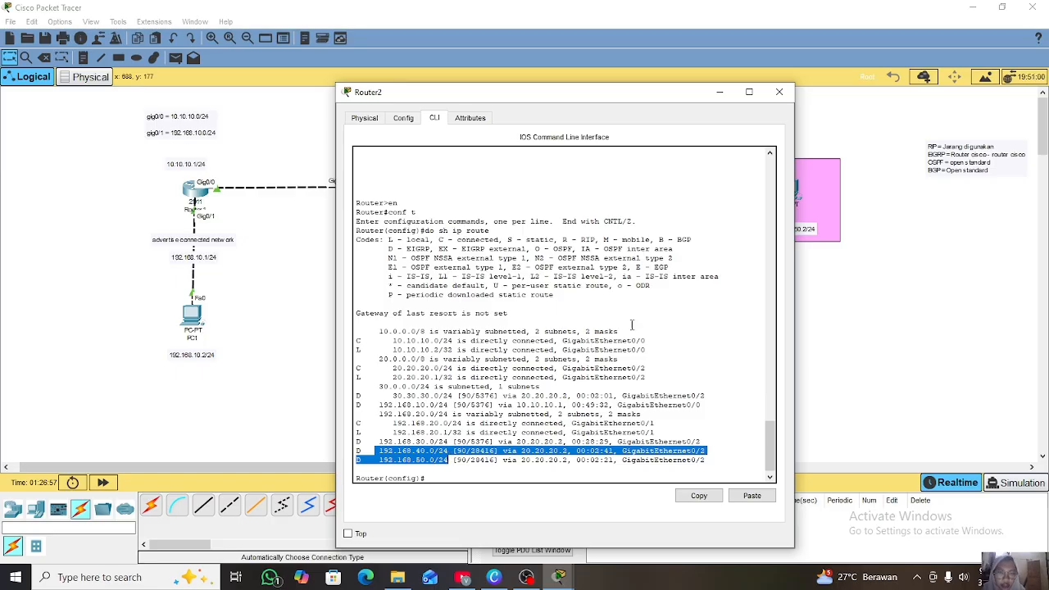
left_click(719, 92)
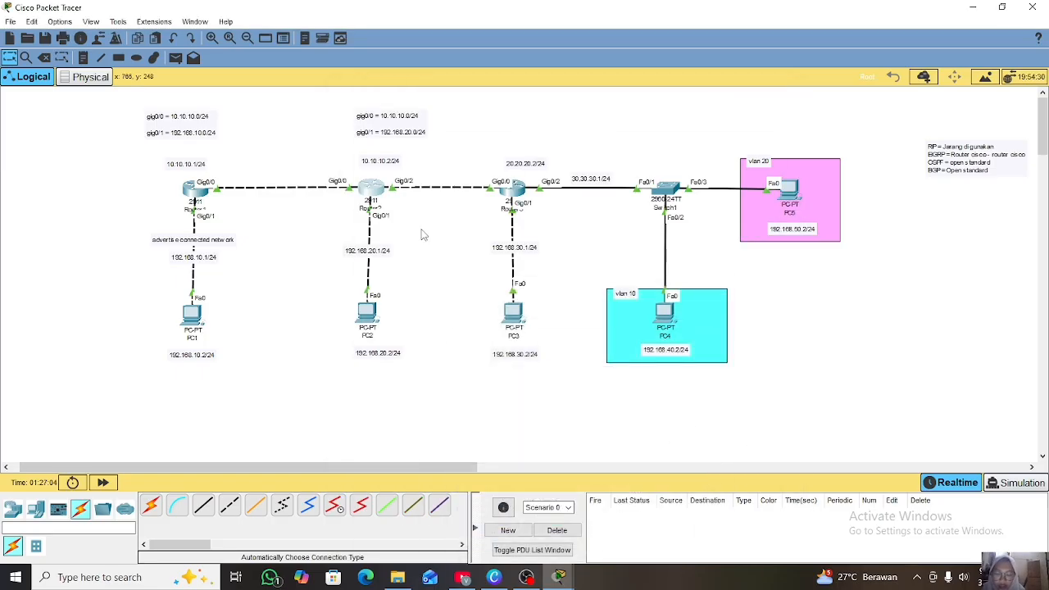
Test connectivity from PC1 to both VLANs by sending one simple PDU to PC4 and one to PC5
left_click(176, 58)
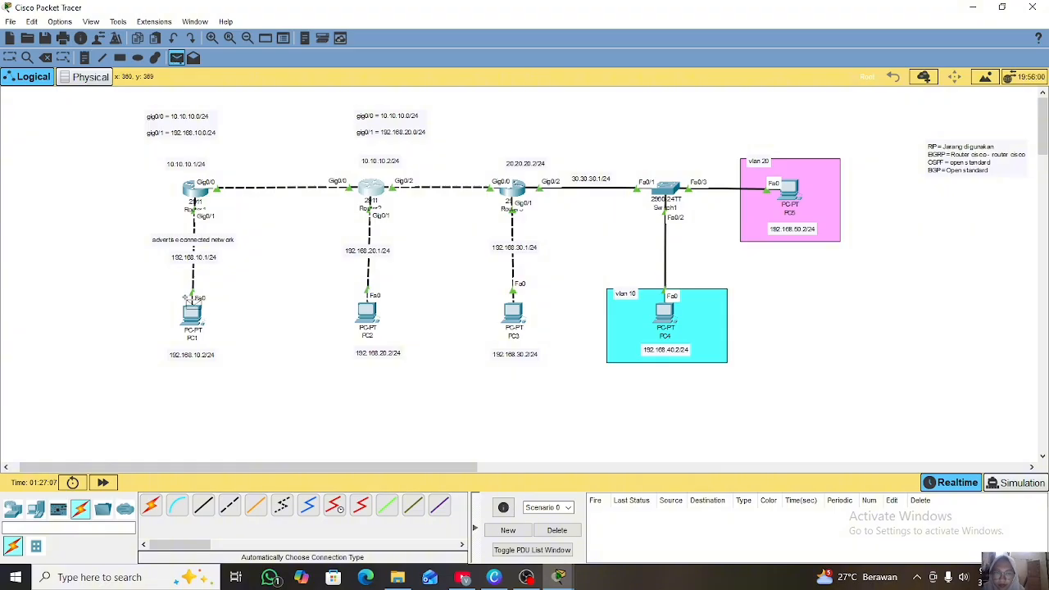
left_click(193, 315)
left_click(664, 314)
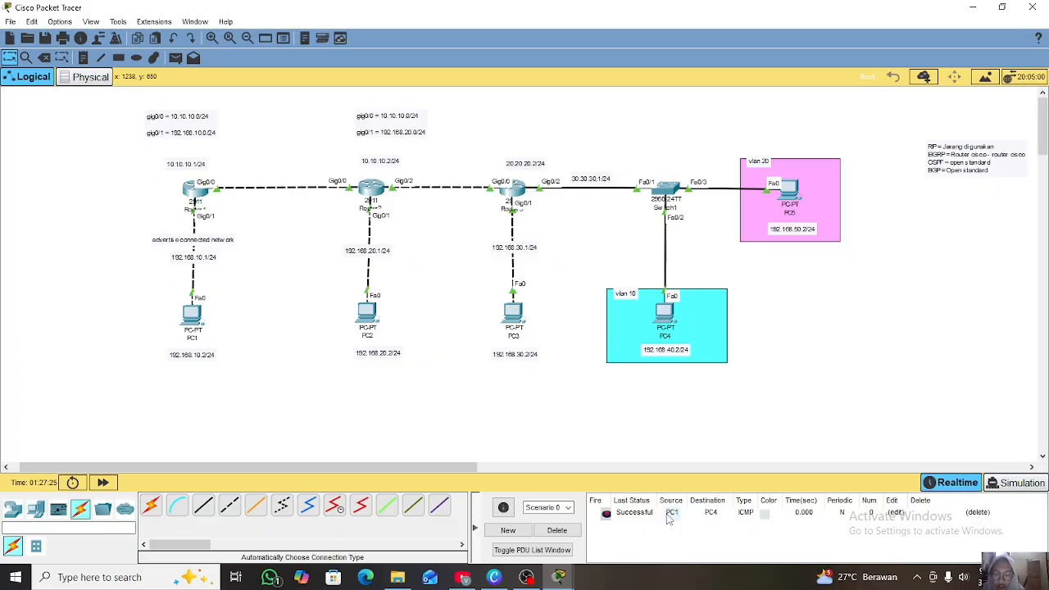
left_click(175, 58)
left_click(192, 315)
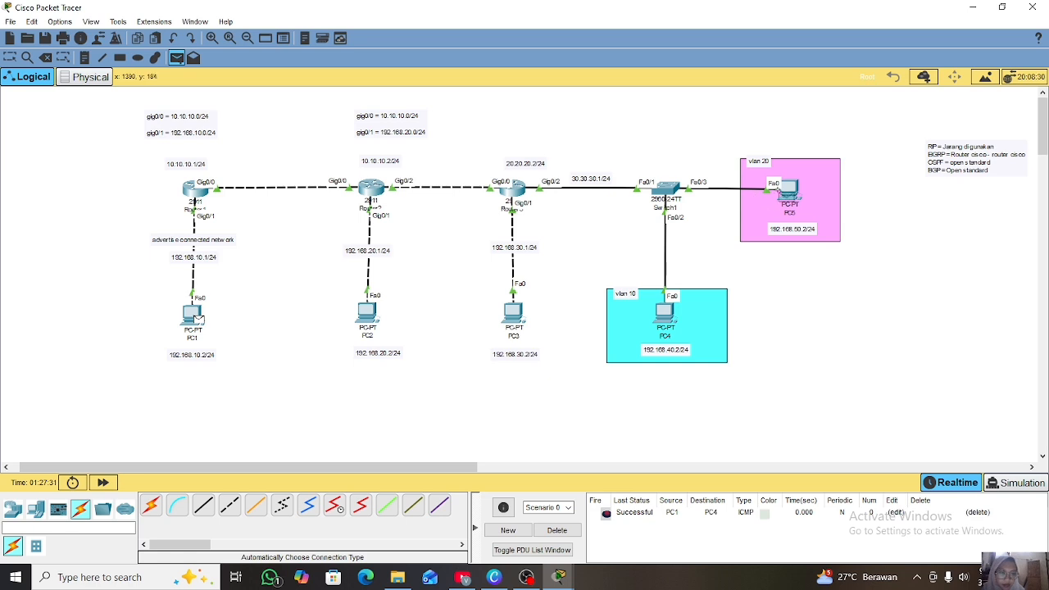
left_click(786, 192)
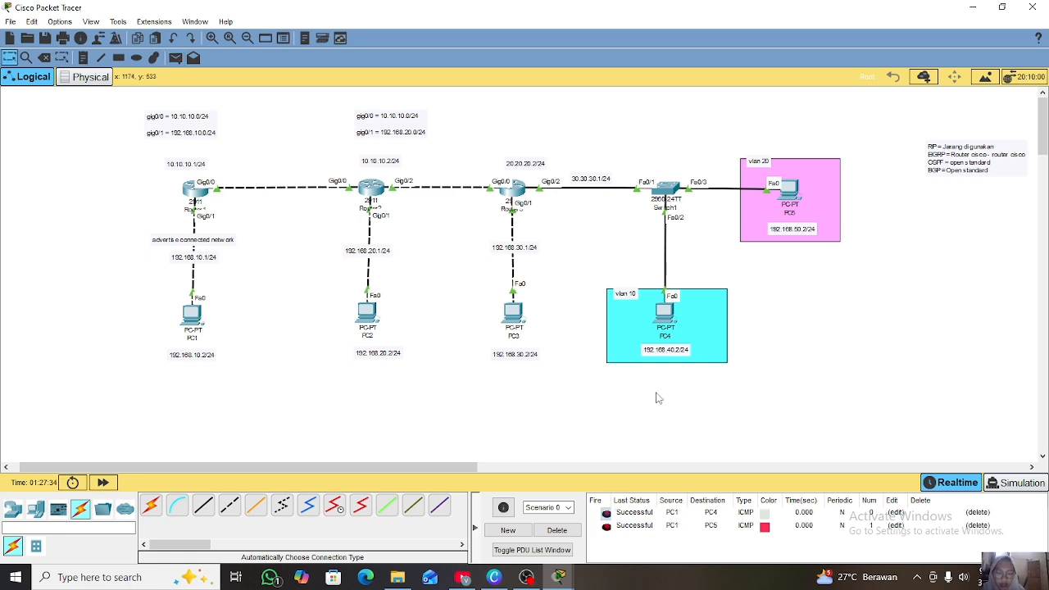
Test connectivity from PC2 to both VLANs by sending one simple PDU to PC4 and one to PC5
left_click(175, 57)
left_click(367, 312)
left_click(664, 312)
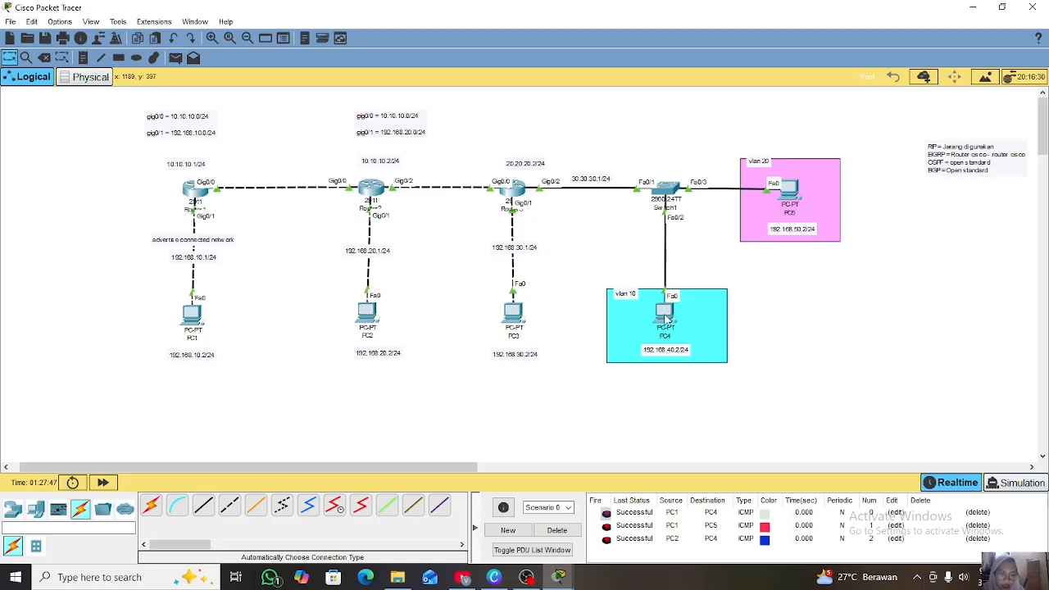
left_click(176, 58)
left_click(361, 313)
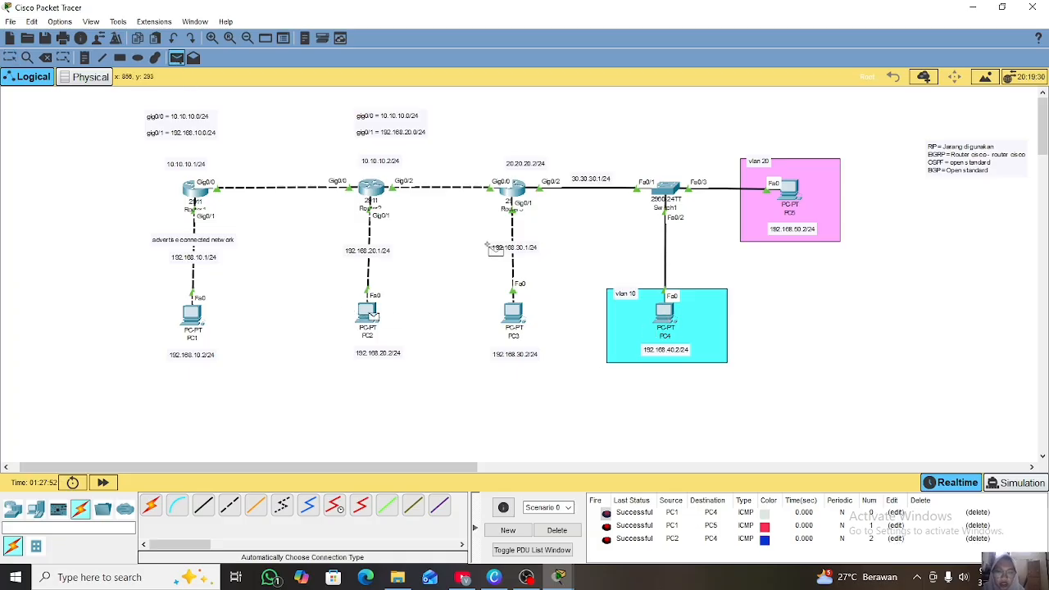
left_click(778, 185)
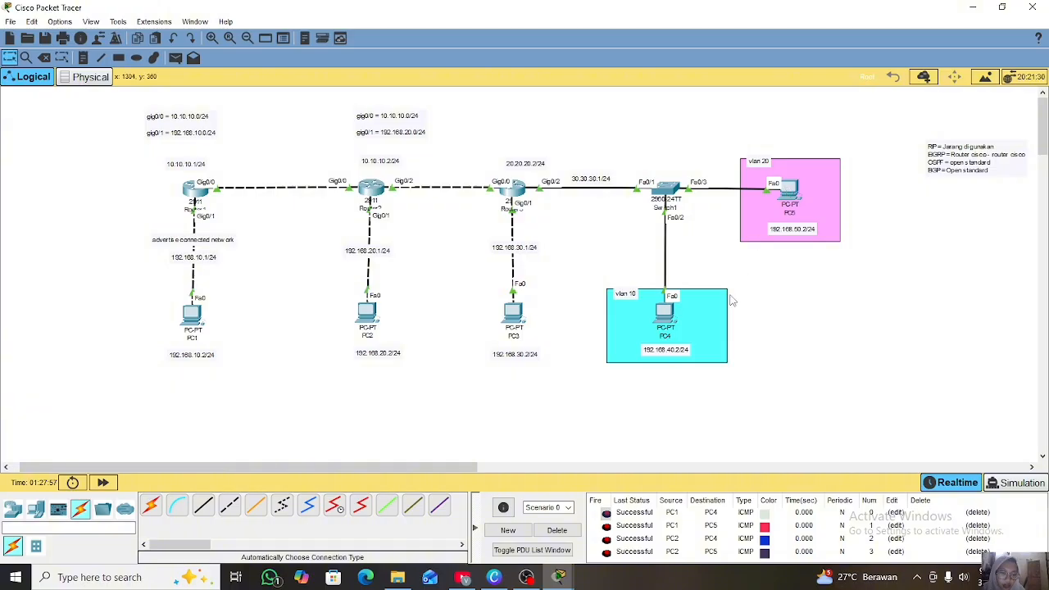